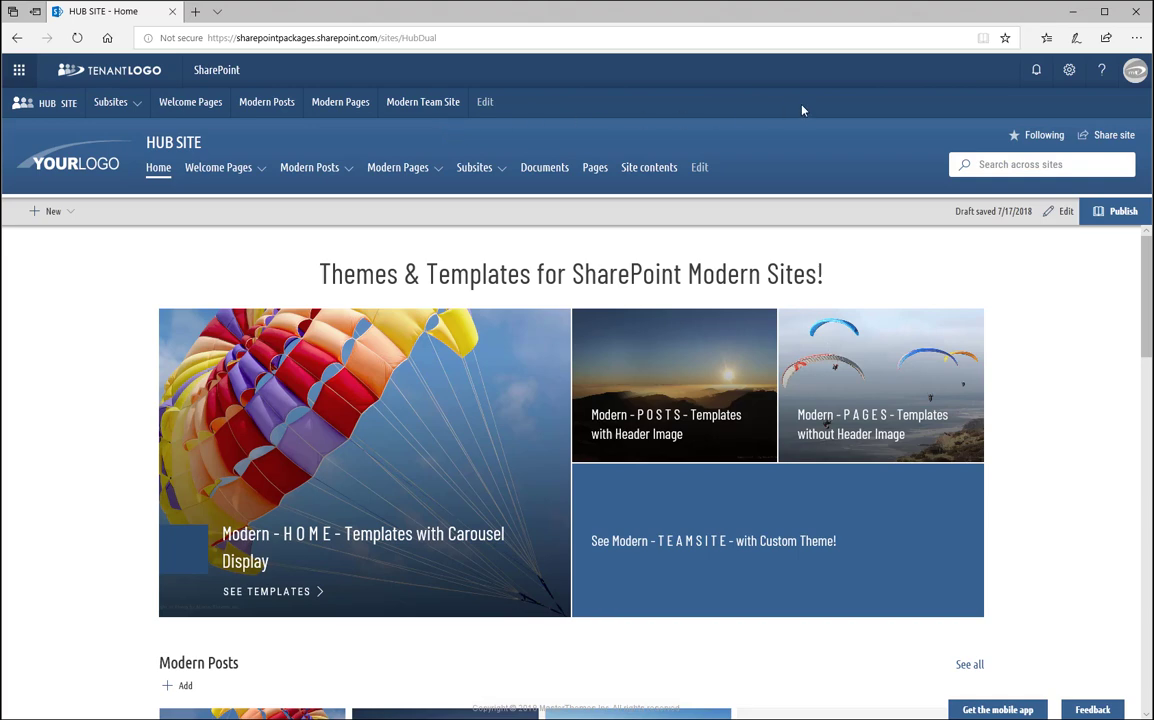
Preview the MT Shades Blue, Green, Teal, Red and Violet-Red-1 themes on the hub site.
click(1069, 72)
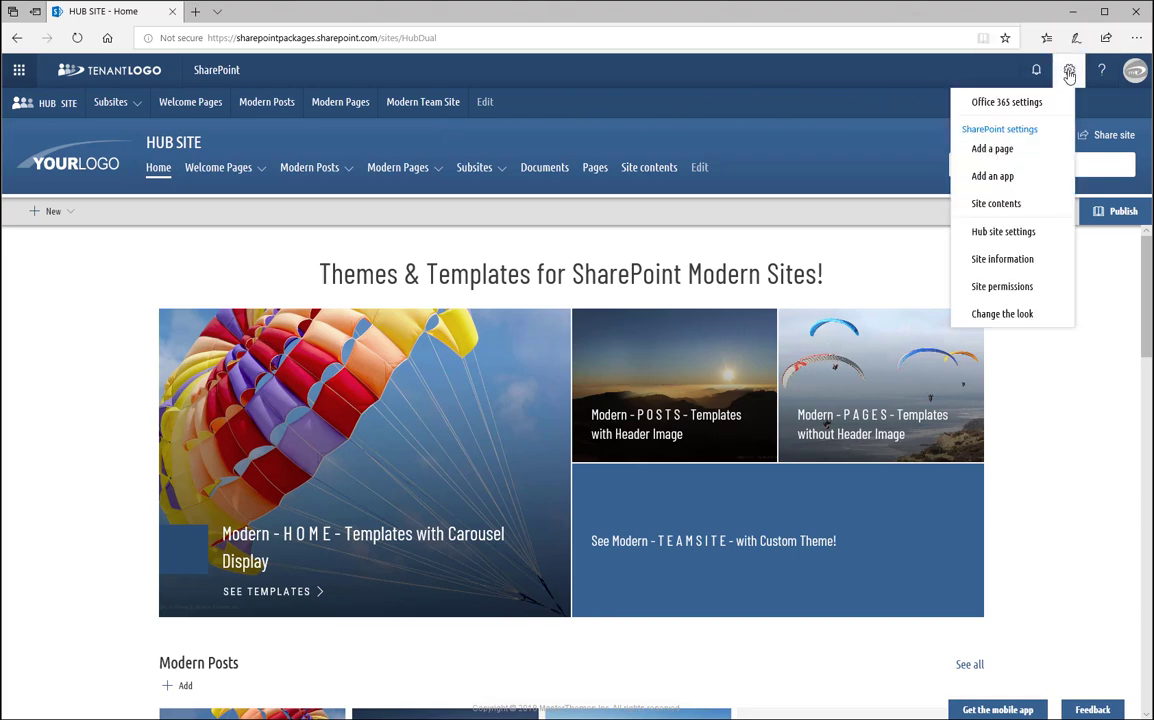
click(1030, 316)
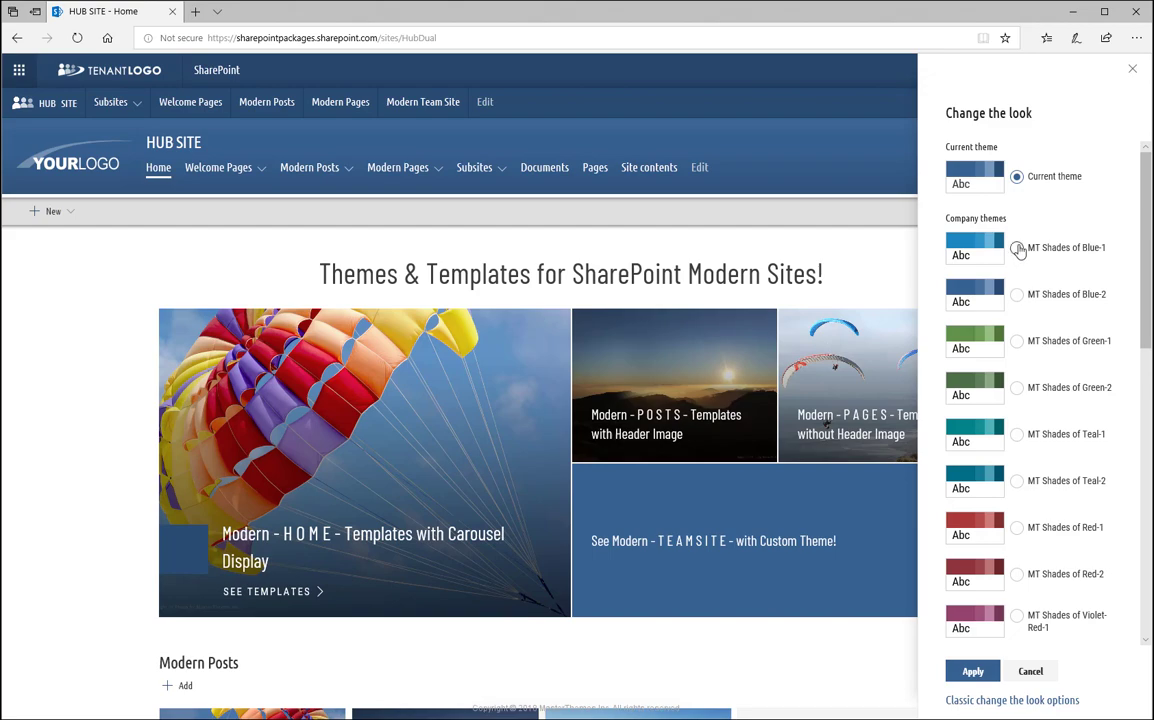
click(1017, 248)
click(1017, 295)
click(1017, 343)
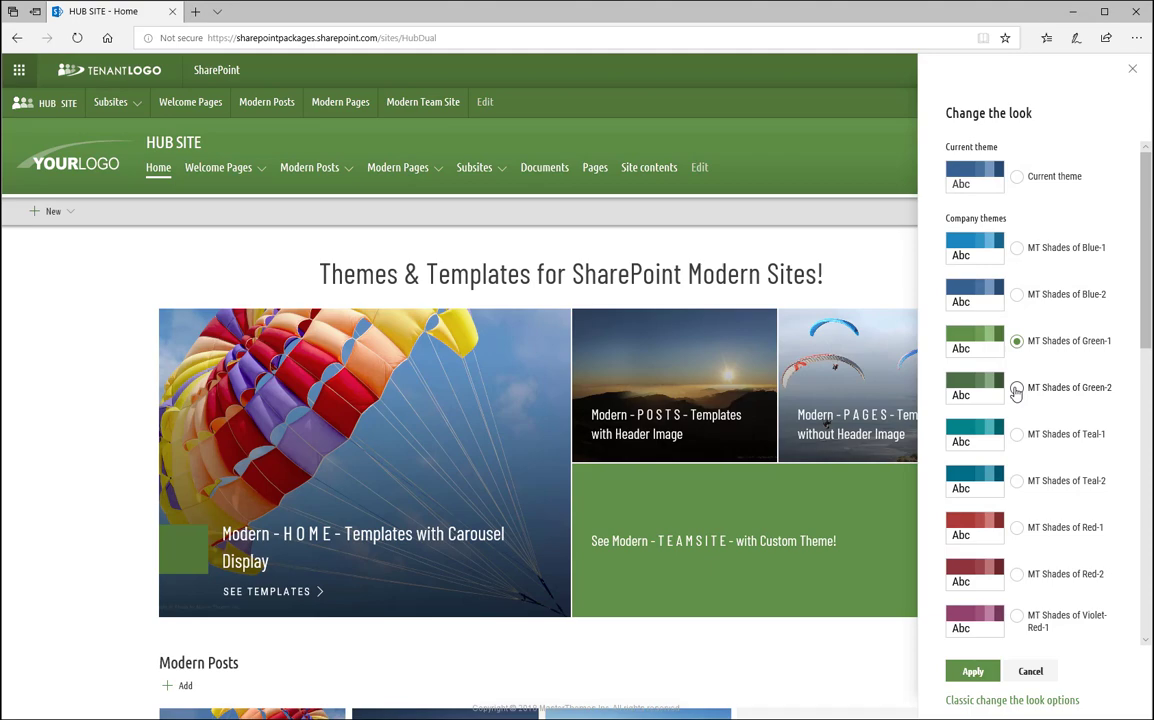
click(1017, 389)
click(1017, 434)
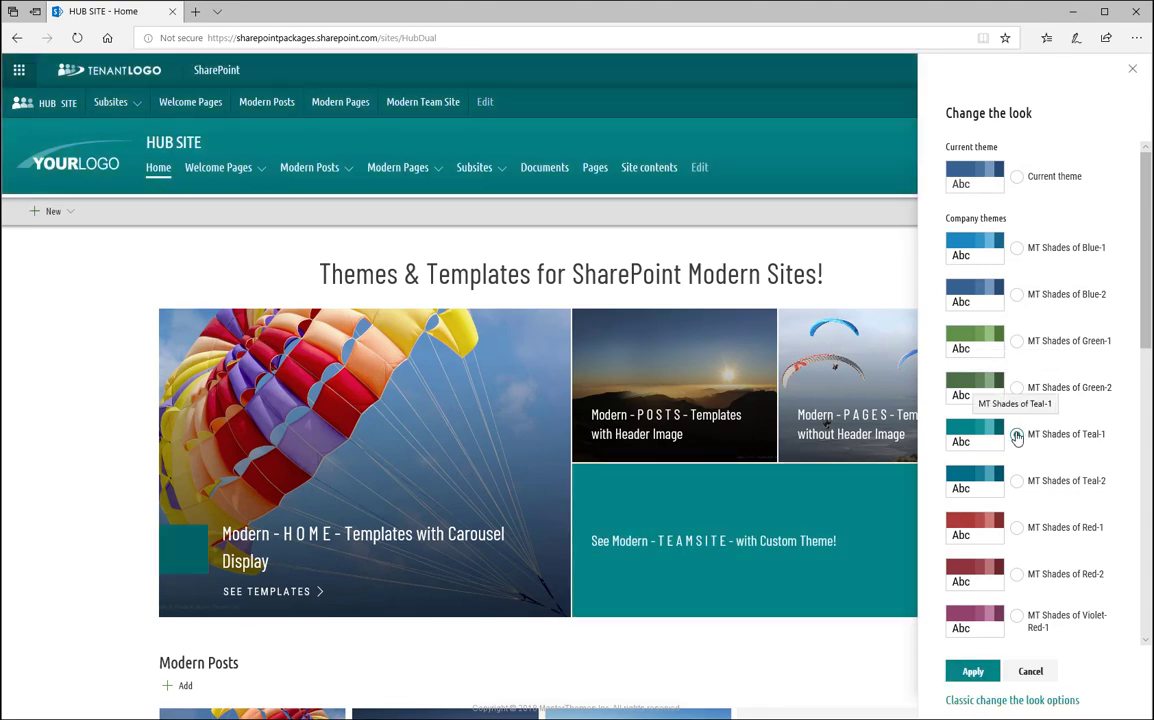
click(1017, 481)
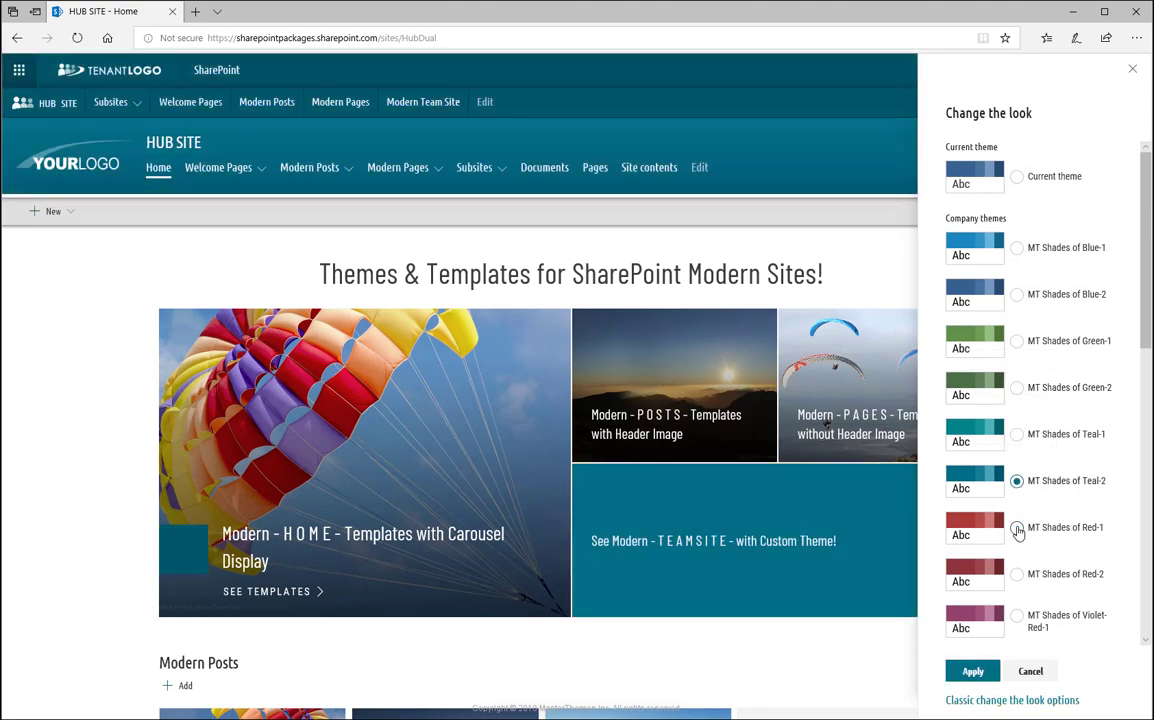
click(1017, 529)
click(1017, 575)
click(1017, 618)
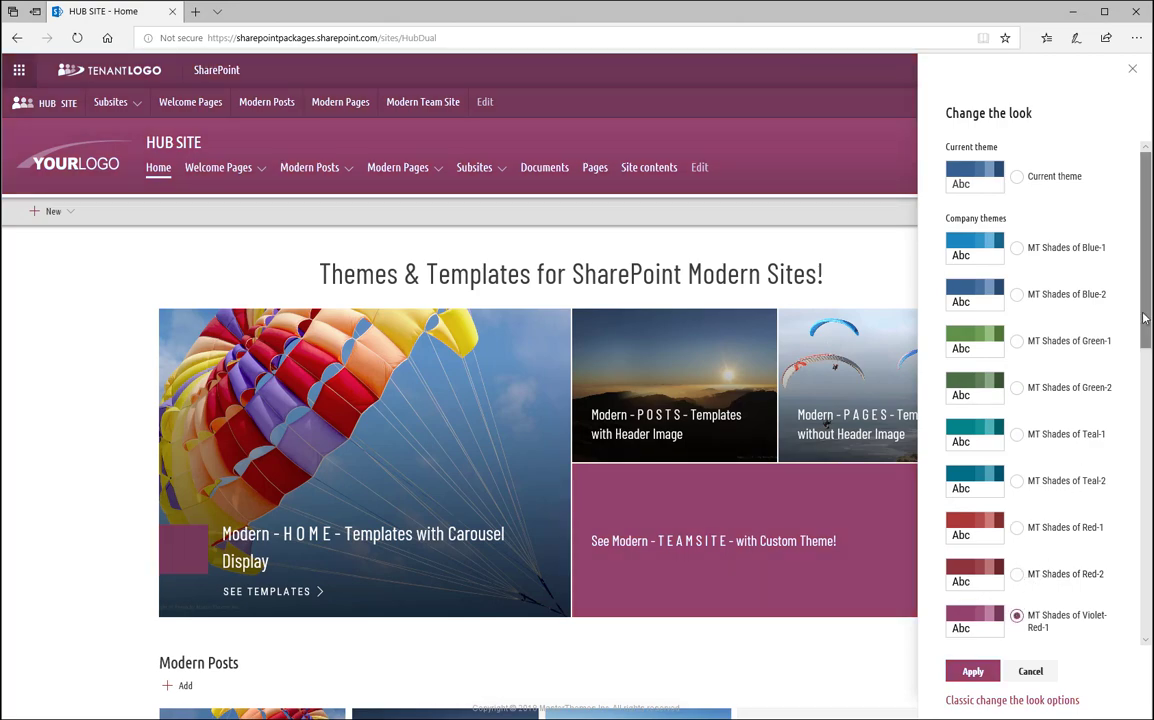
Preview the MT Shades Violet-Red-2, Orange, Coffe and Gray themes.
scroll(1148, 382, down, 2)
scroll(1148, 382, down, 2)
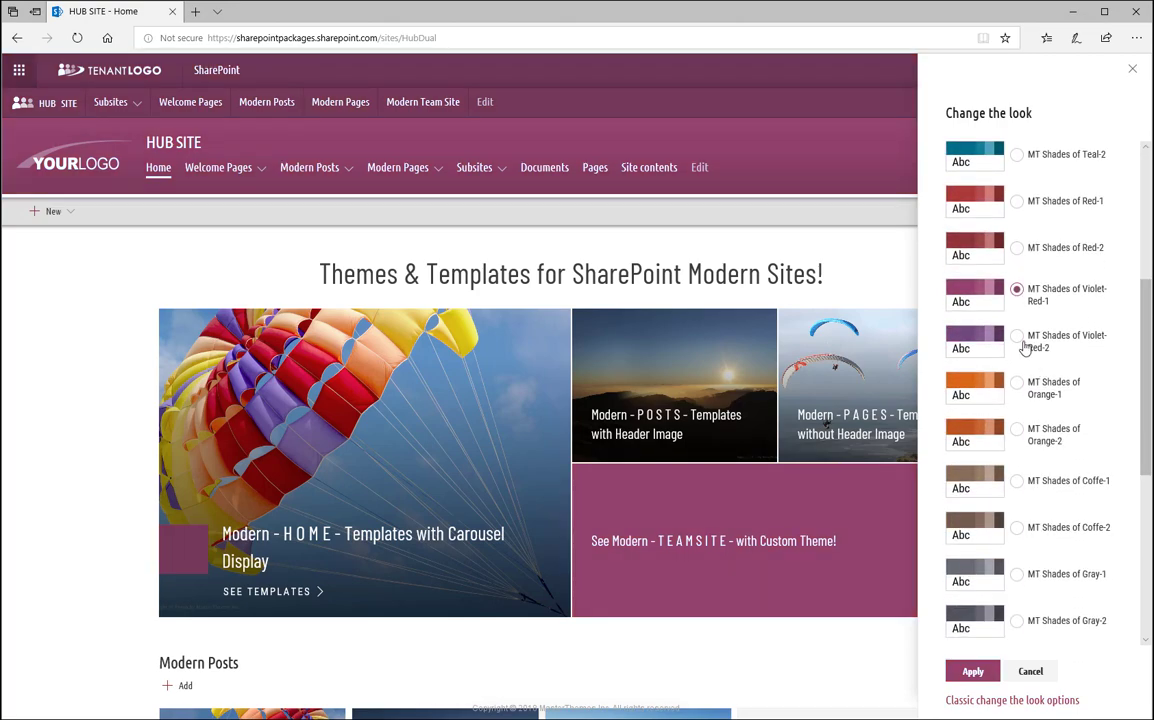
click(1017, 337)
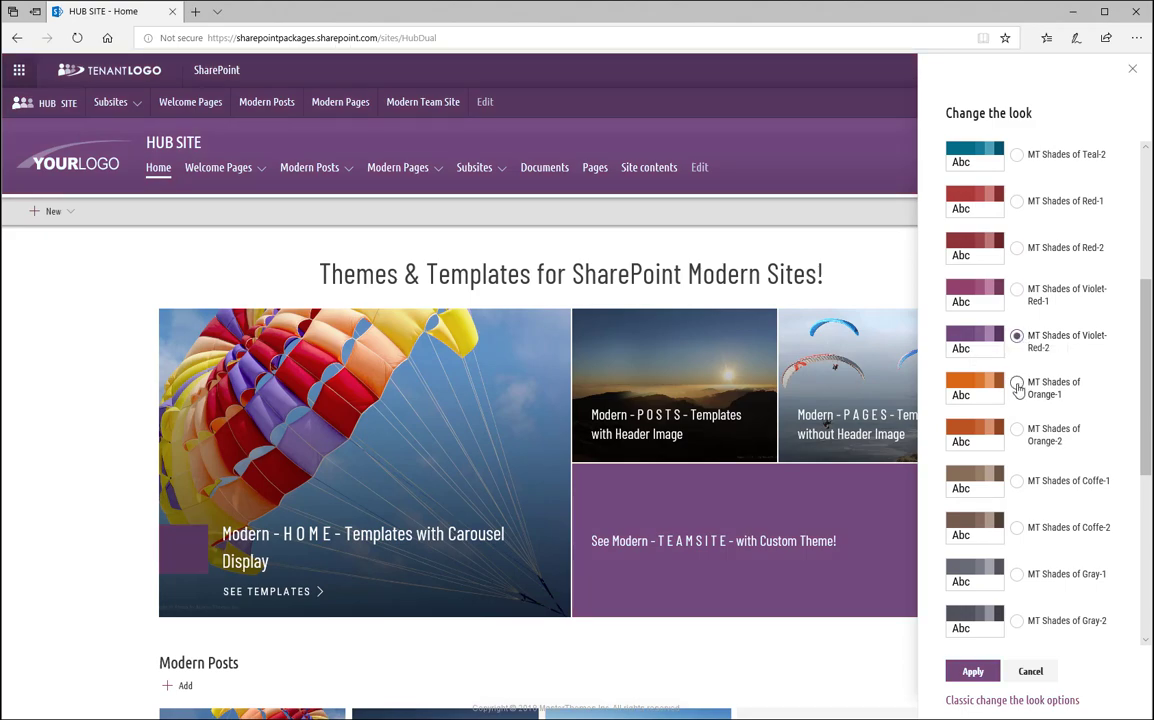
click(1017, 388)
click(1017, 431)
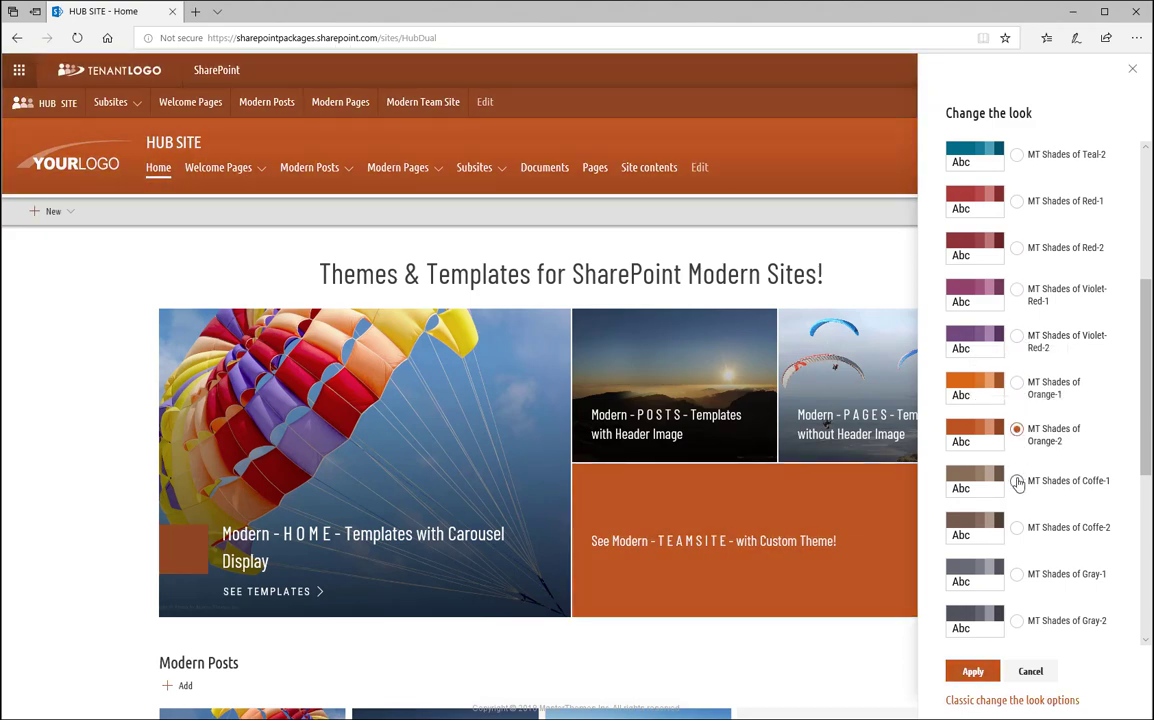
click(1017, 481)
click(1017, 527)
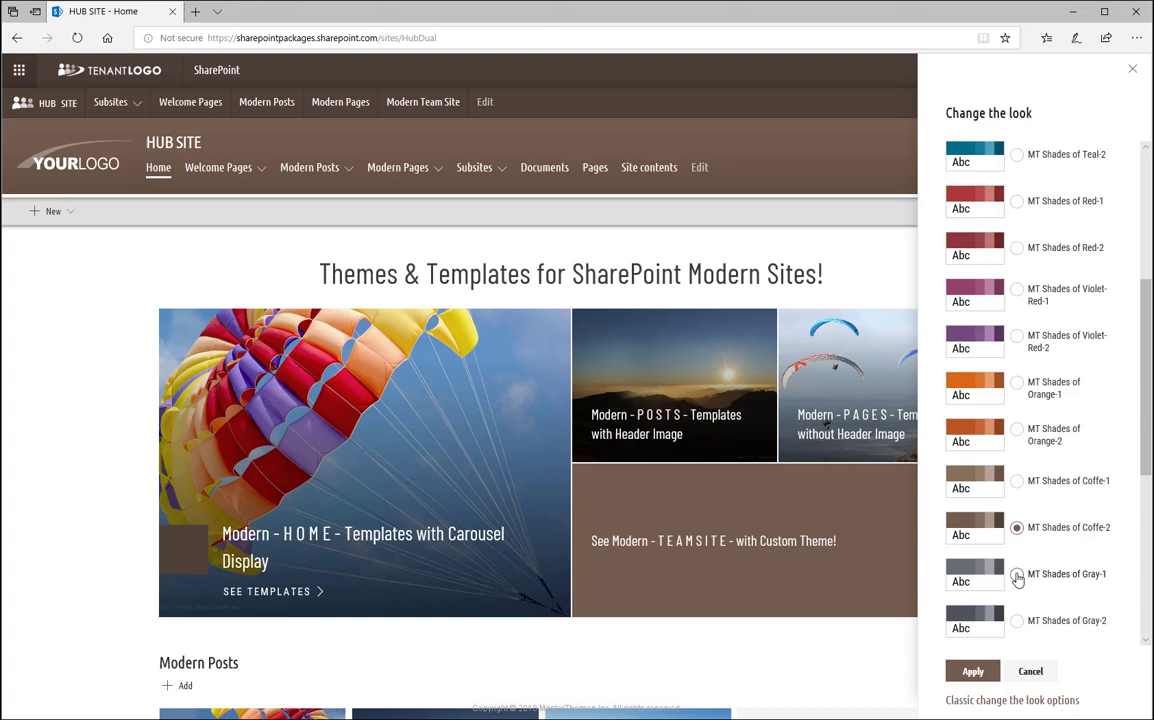
click(1017, 576)
click(1017, 622)
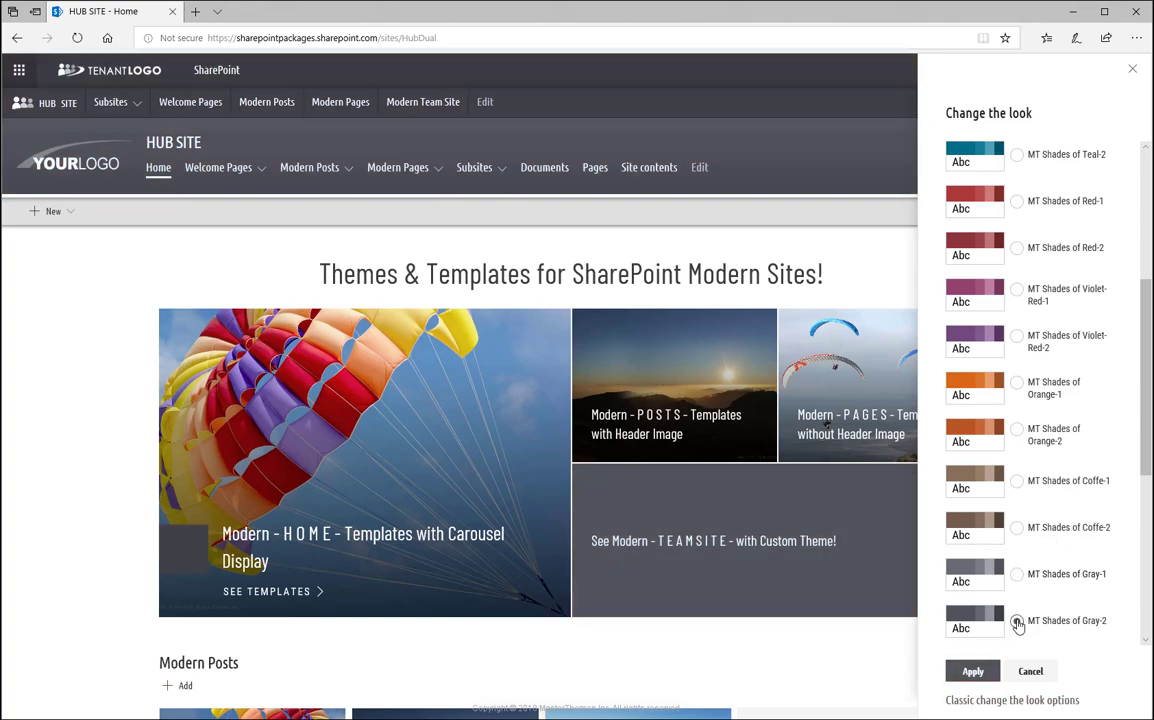
Apply the MT Shades of Blue-1 theme to the hub site.
drag(1146, 394, 1149, 287)
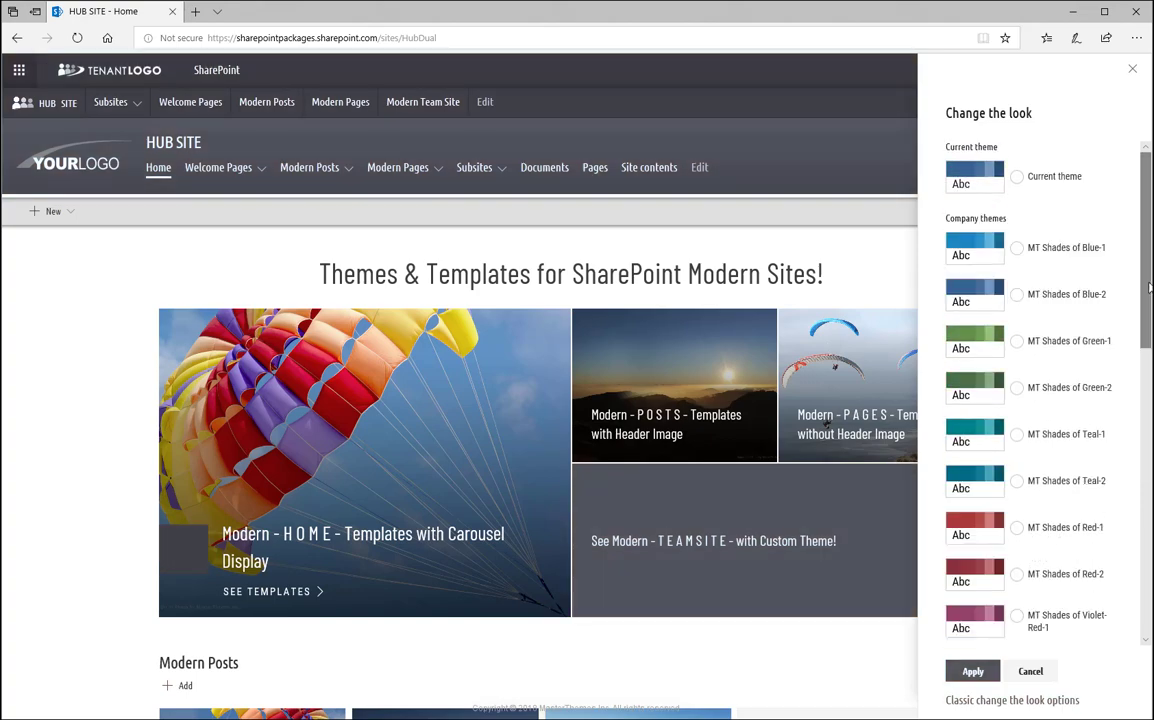
click(1017, 247)
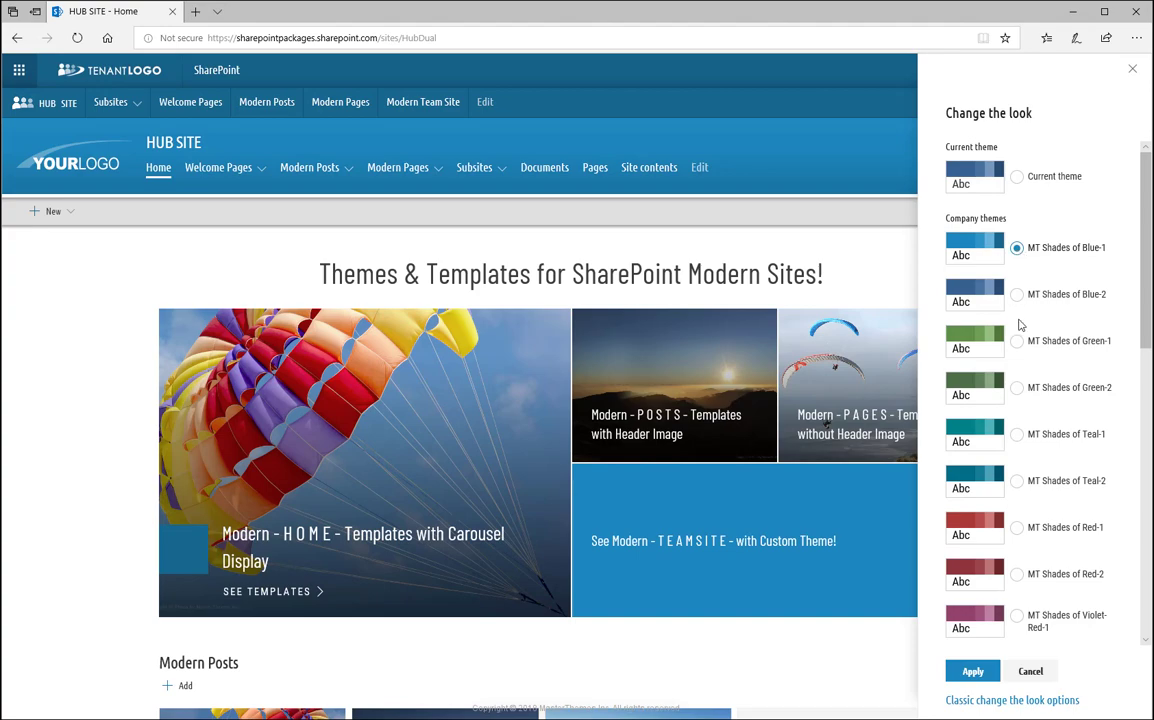
click(985, 678)
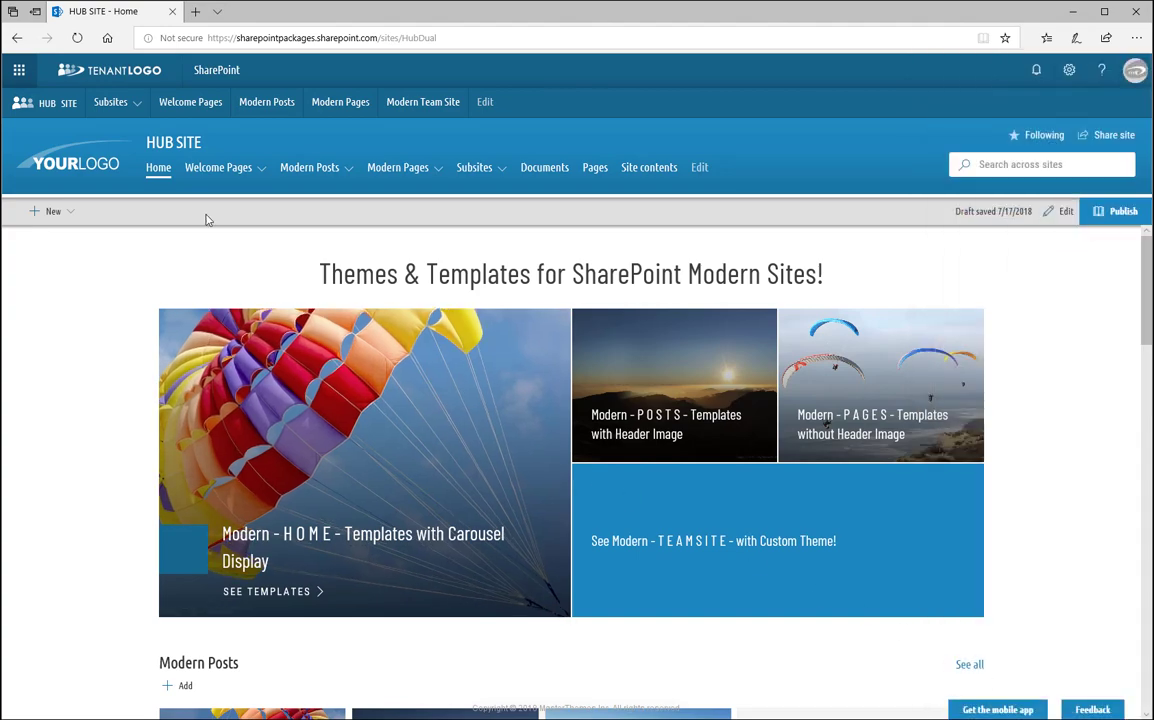
Check the app launcher, Notifications and Help panes, closing each again.
click(19, 70)
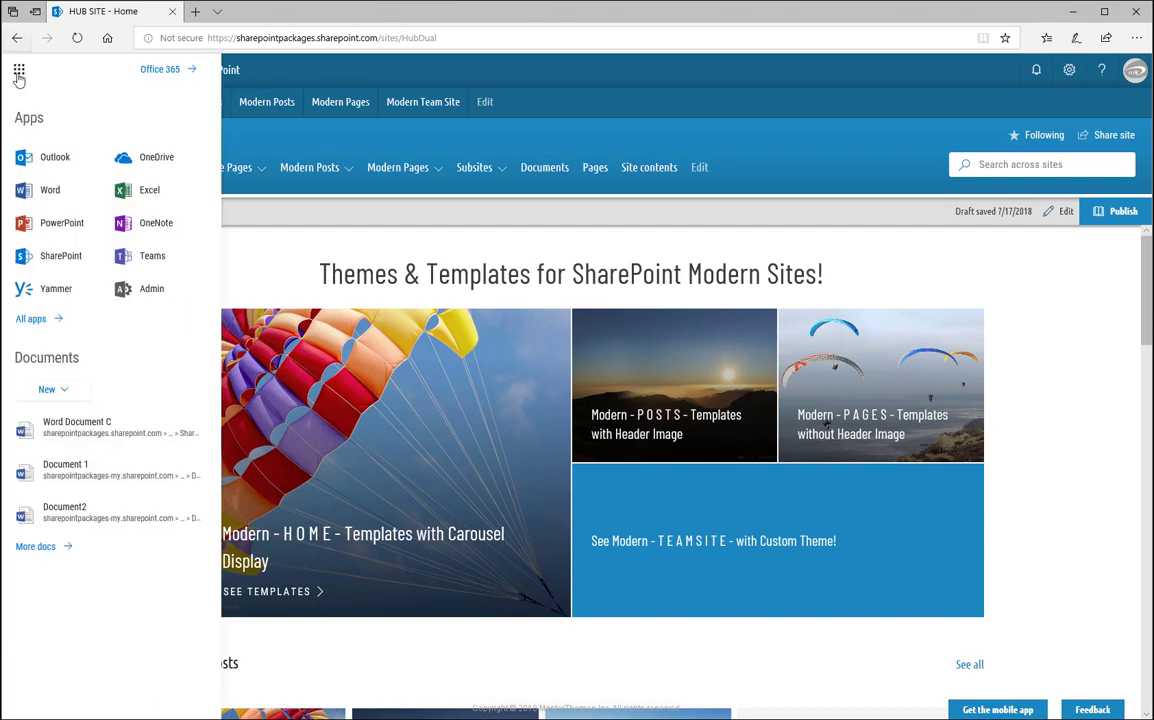
click(19, 72)
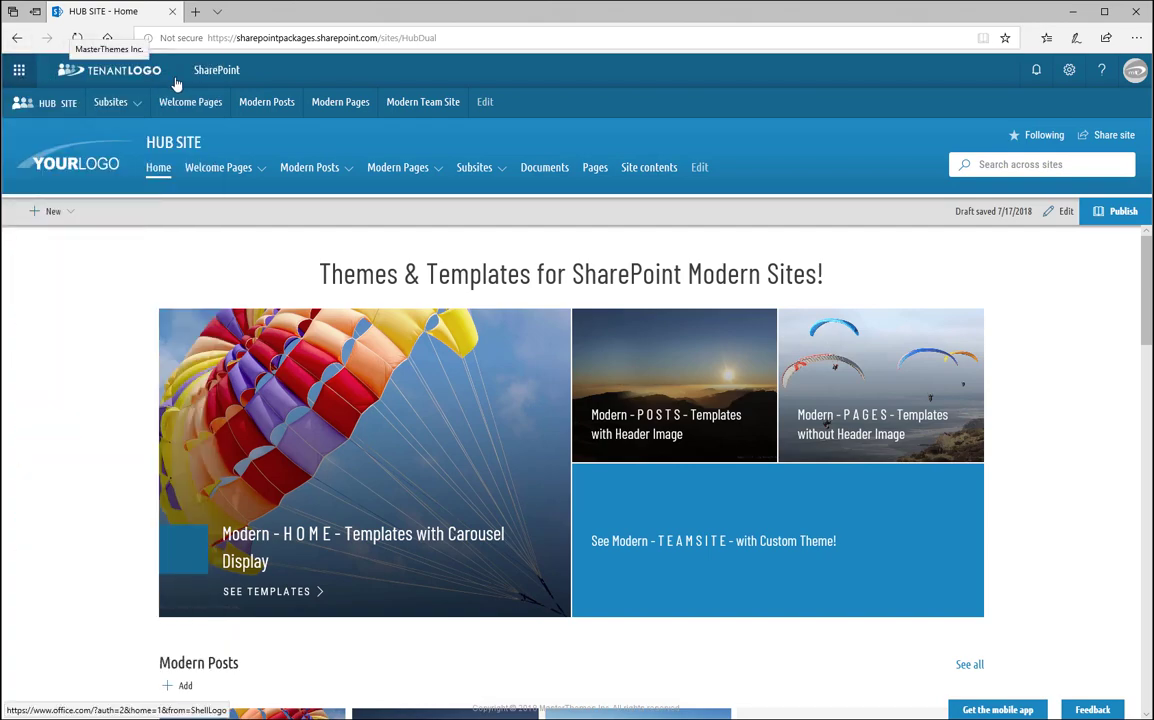
click(1036, 70)
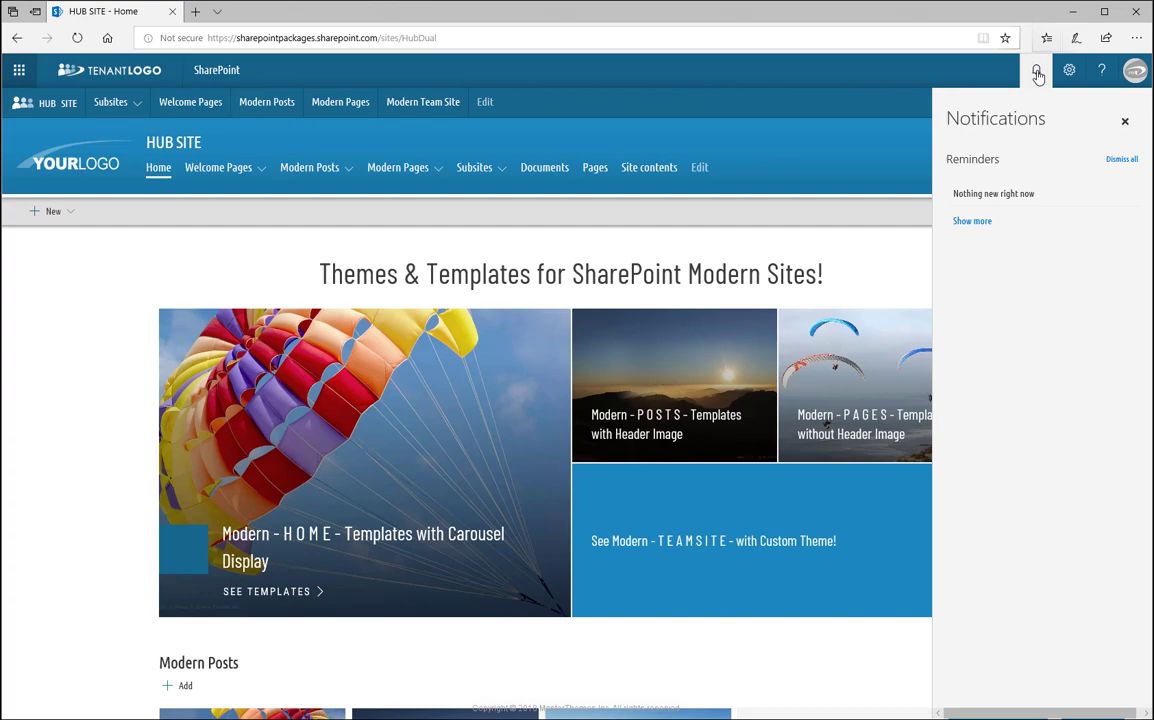
click(1124, 121)
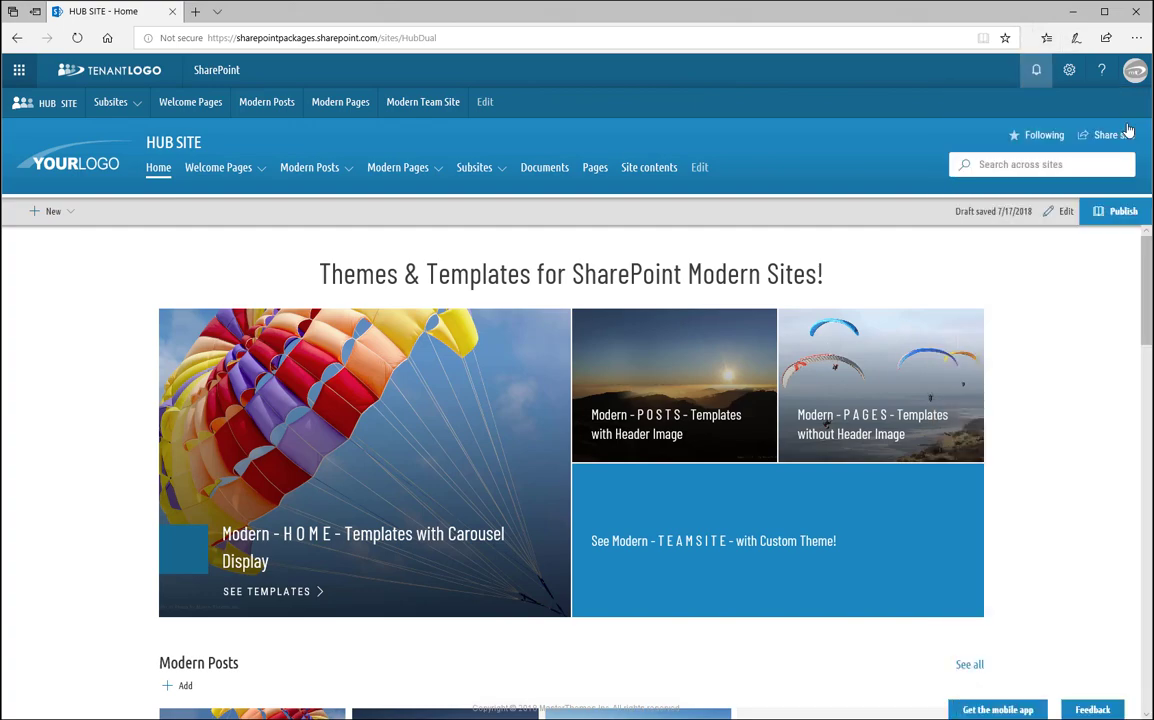
click(1101, 70)
click(1101, 70)
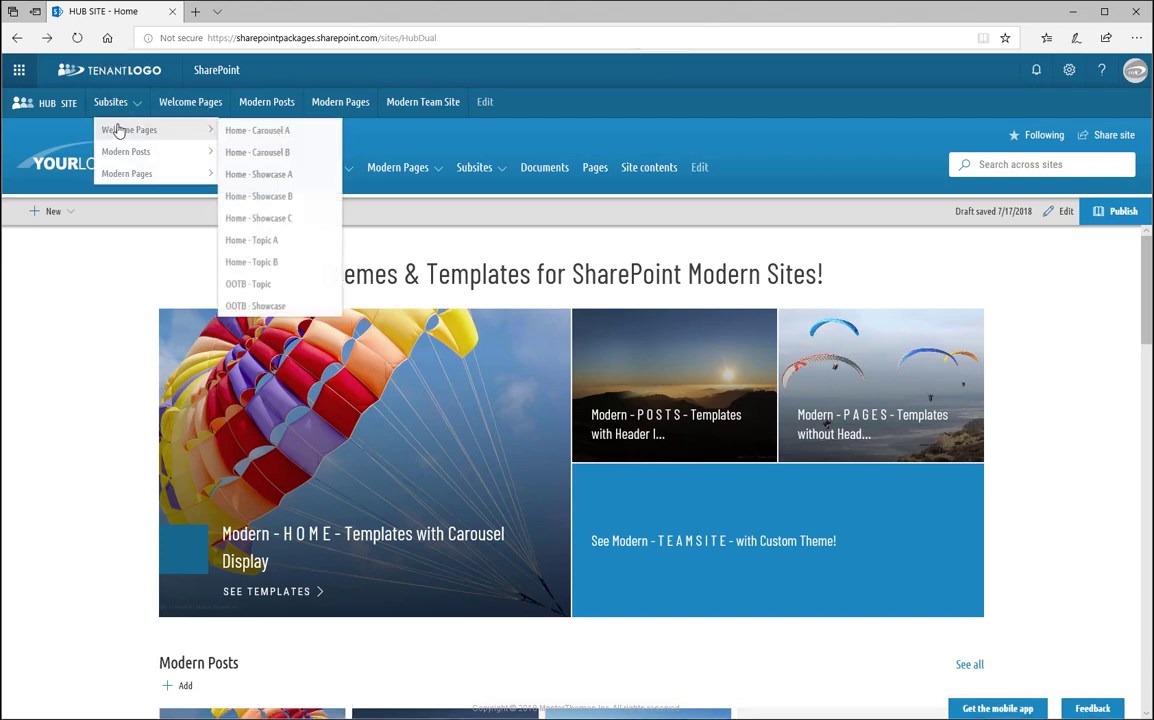
mouse_move(478, 167)
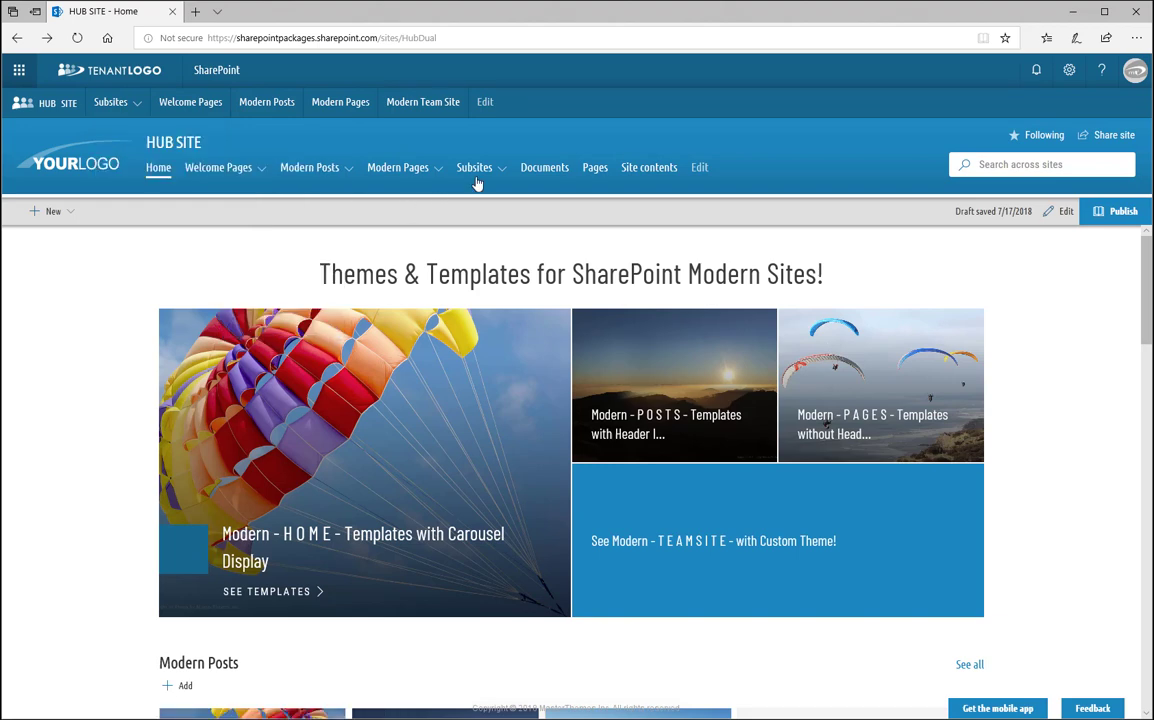
mouse_move(489, 240)
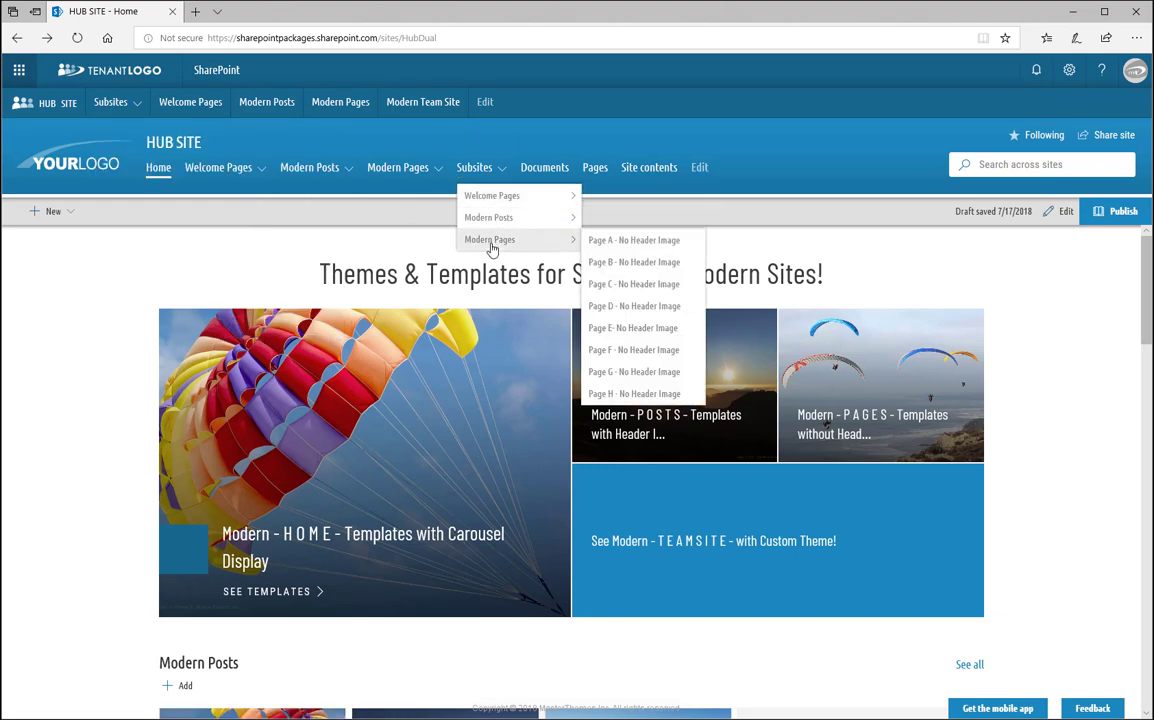
click(432, 104)
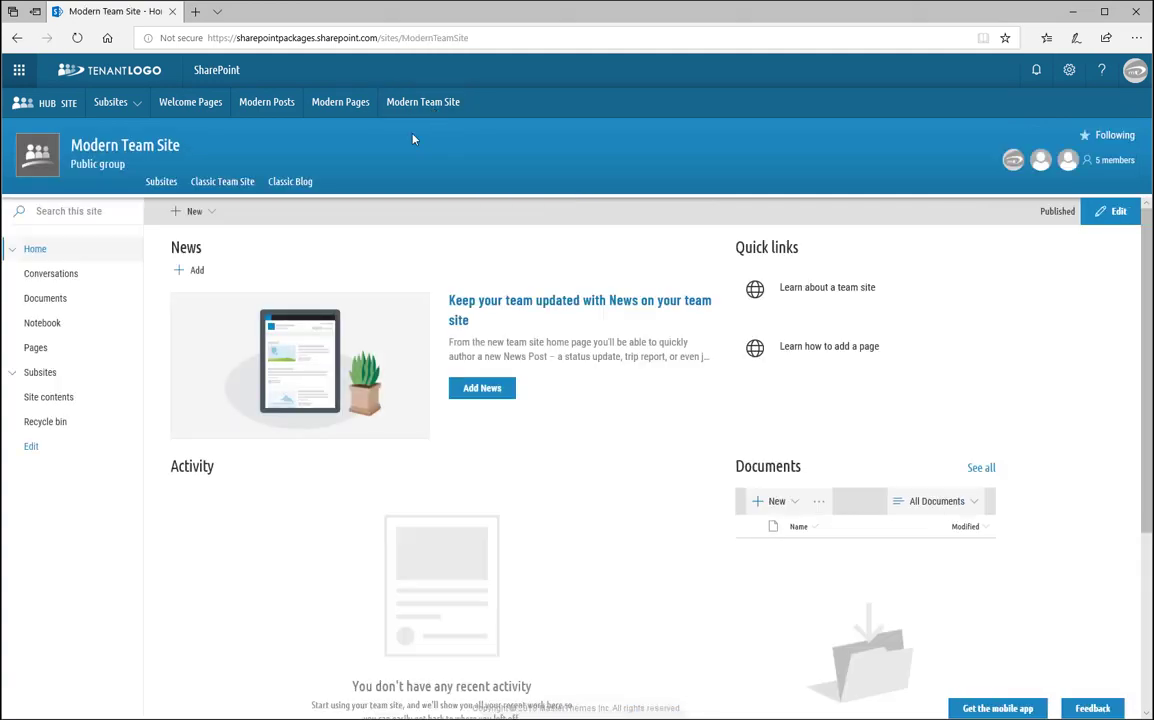
click(12, 249)
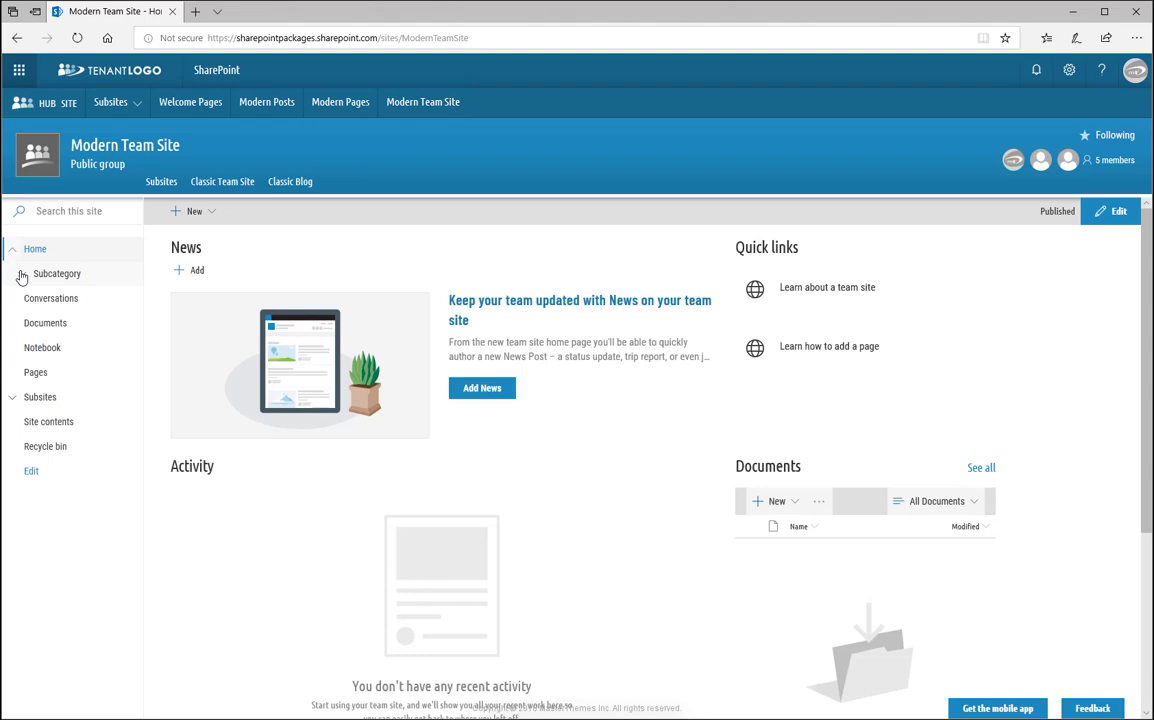
click(21, 273)
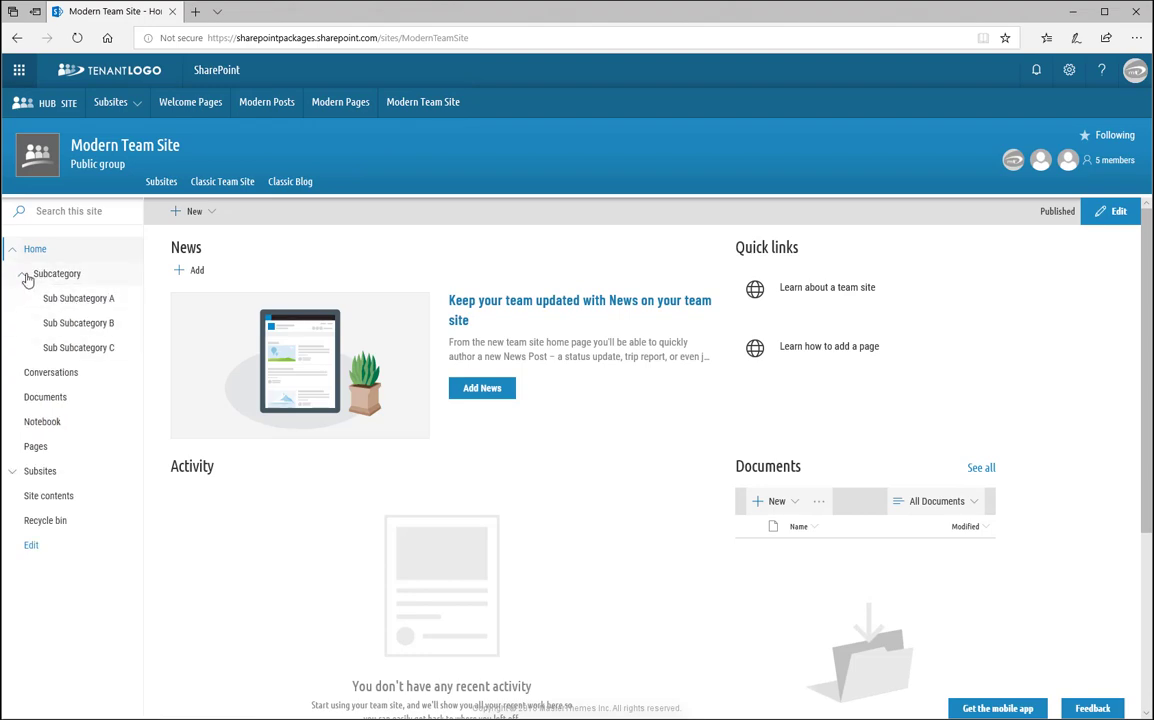
click(21, 273)
click(12, 250)
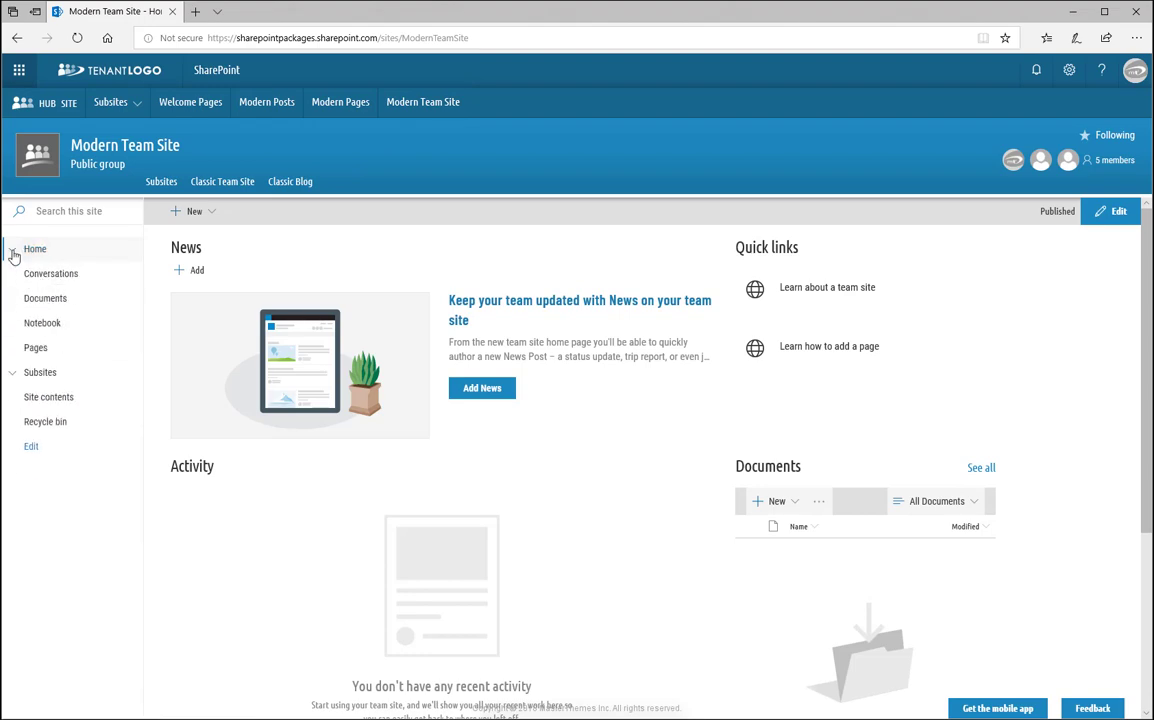
click(49, 106)
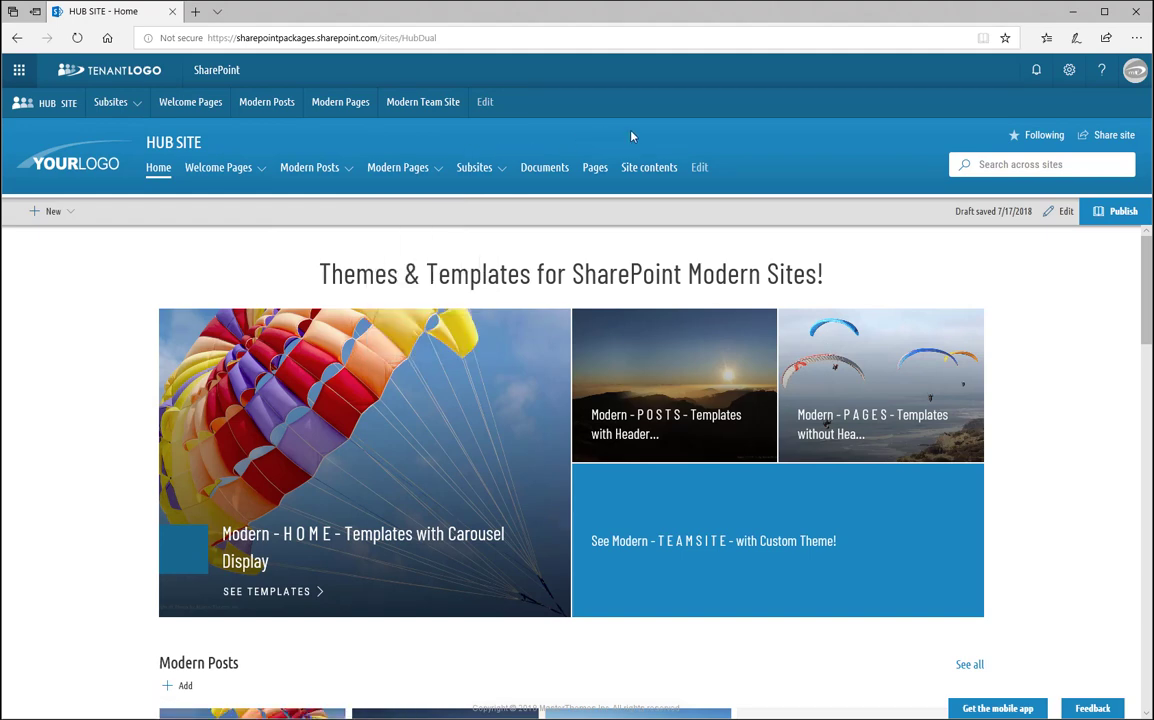
Apply the MT Shades of Teal-2 theme to the hub site.
click(1069, 78)
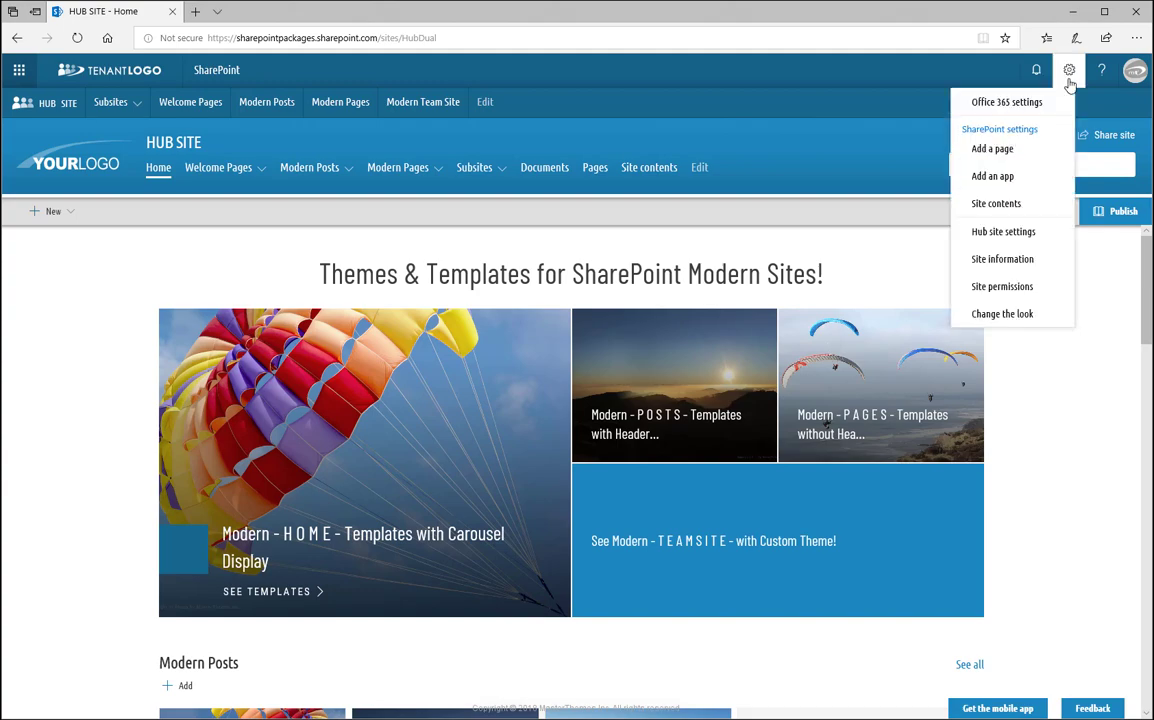
click(1018, 319)
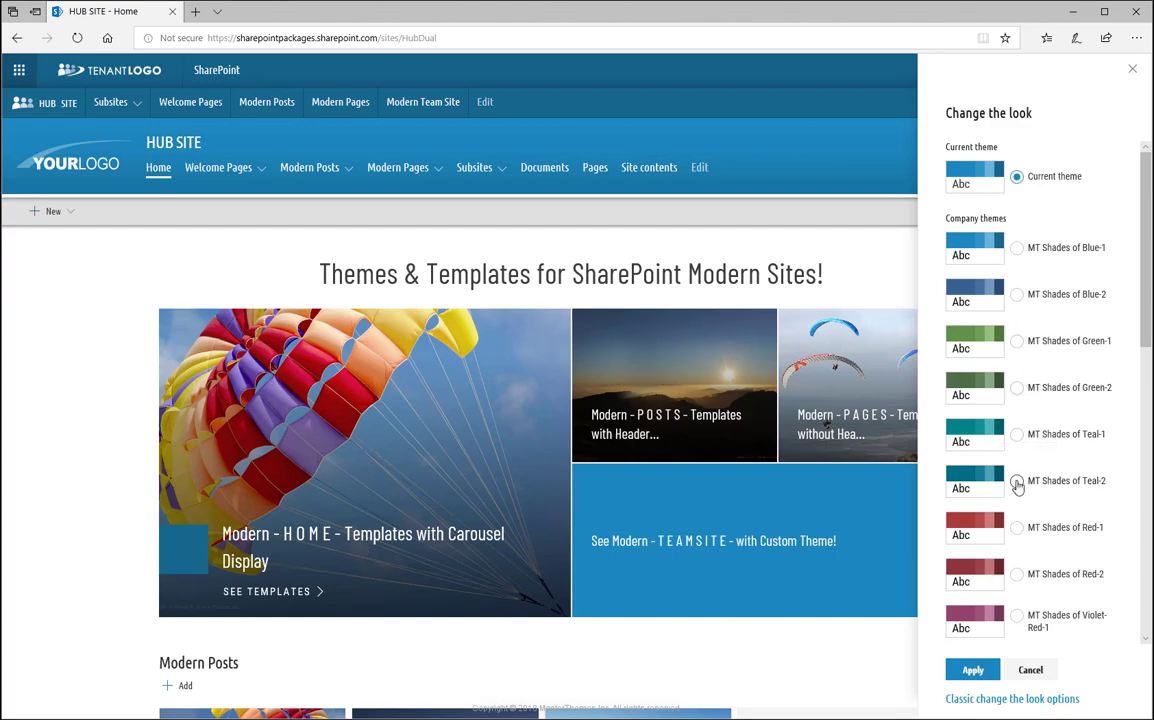
click(1017, 482)
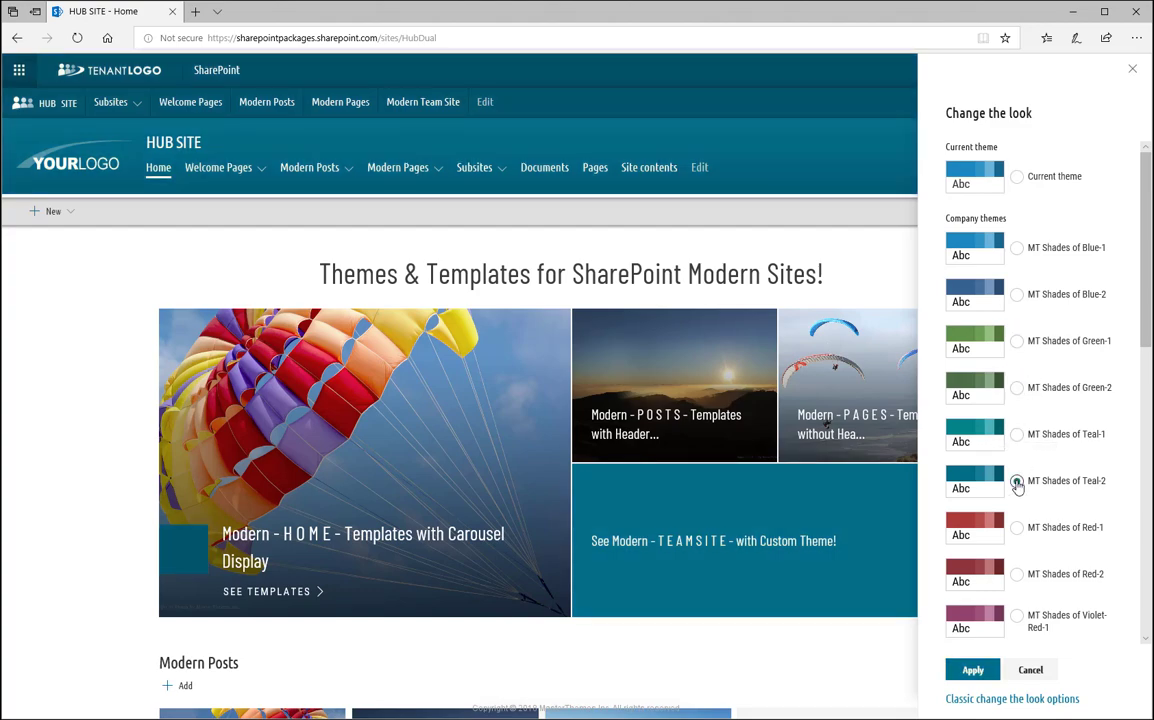
click(973, 671)
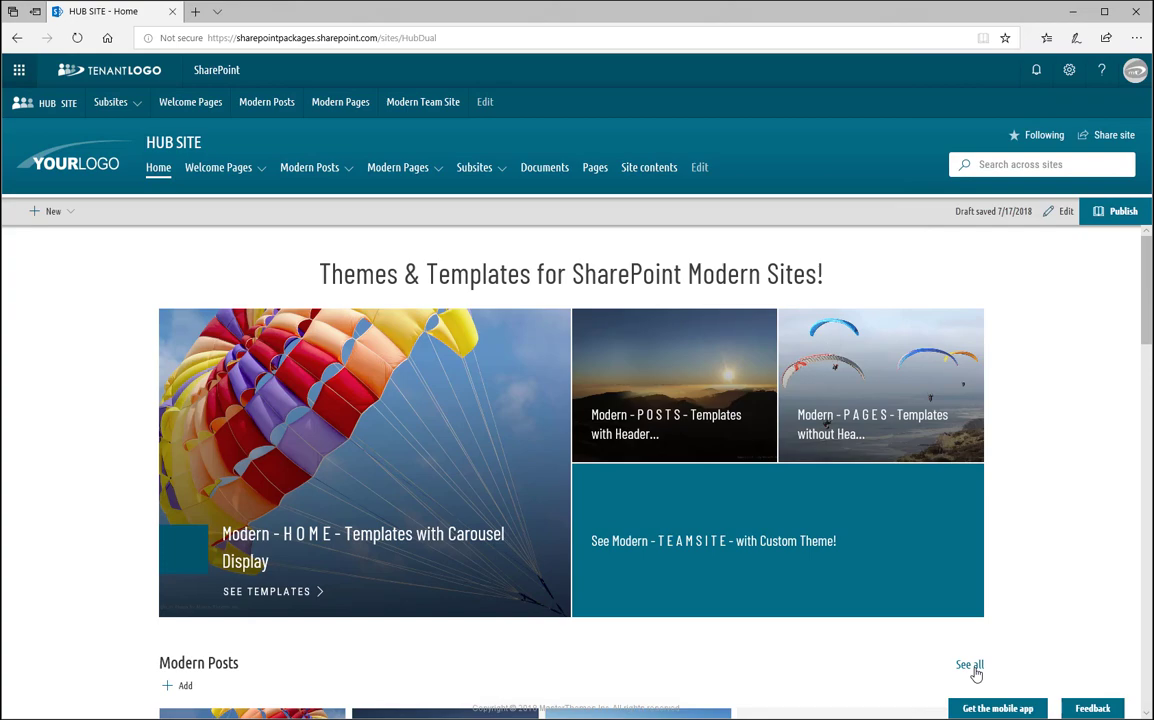
Switch the hub site to the MT Shades of Teal-1 theme instead.
click(1068, 70)
click(1024, 314)
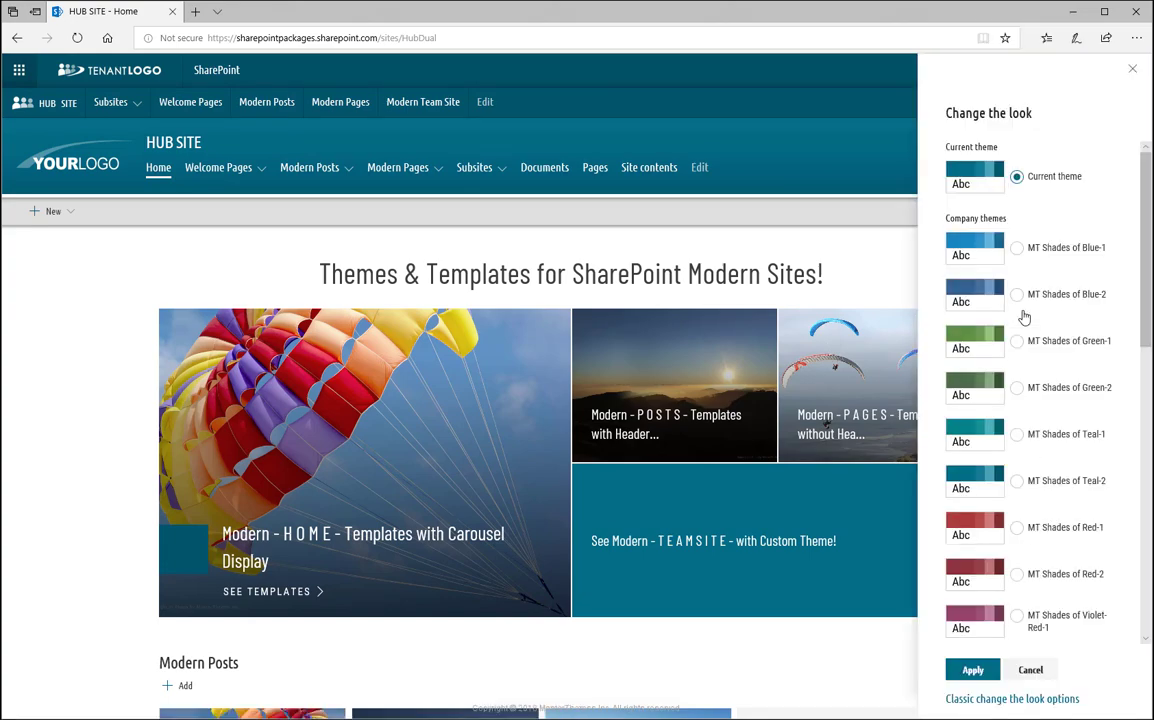
click(1017, 436)
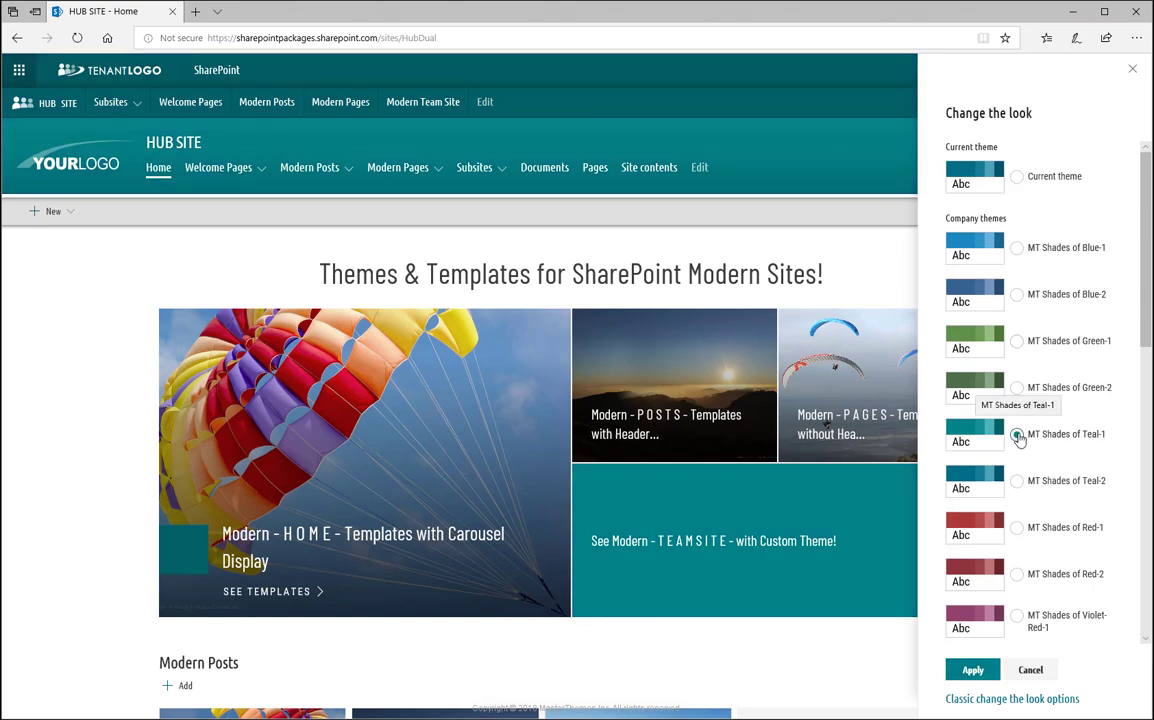
click(973, 670)
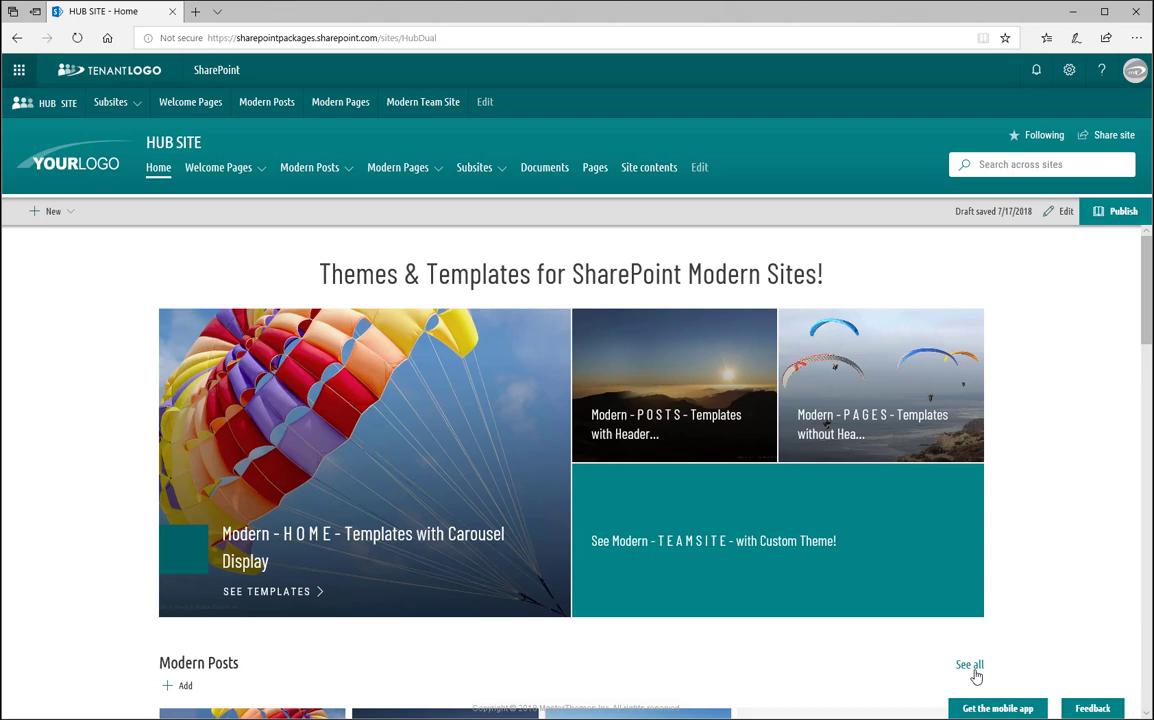
Open the Welcome Pages site and cycle its carousel backward and forward through the slides.
click(193, 104)
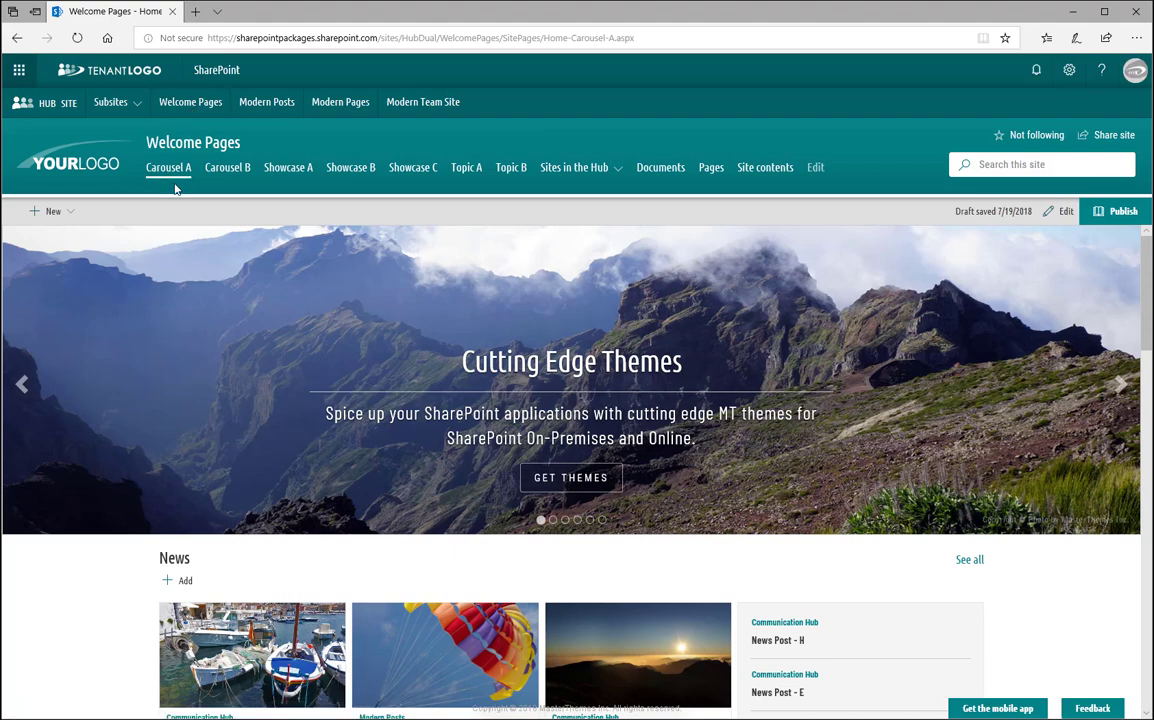
click(20, 387)
click(20, 387)
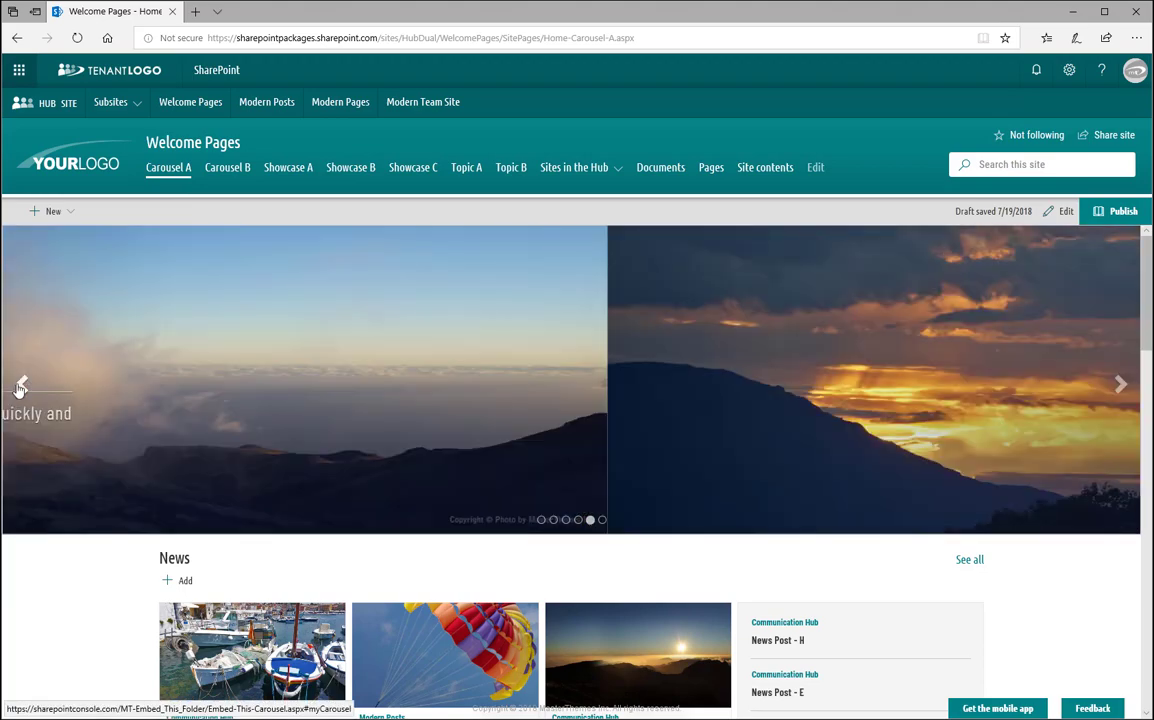
click(20, 387)
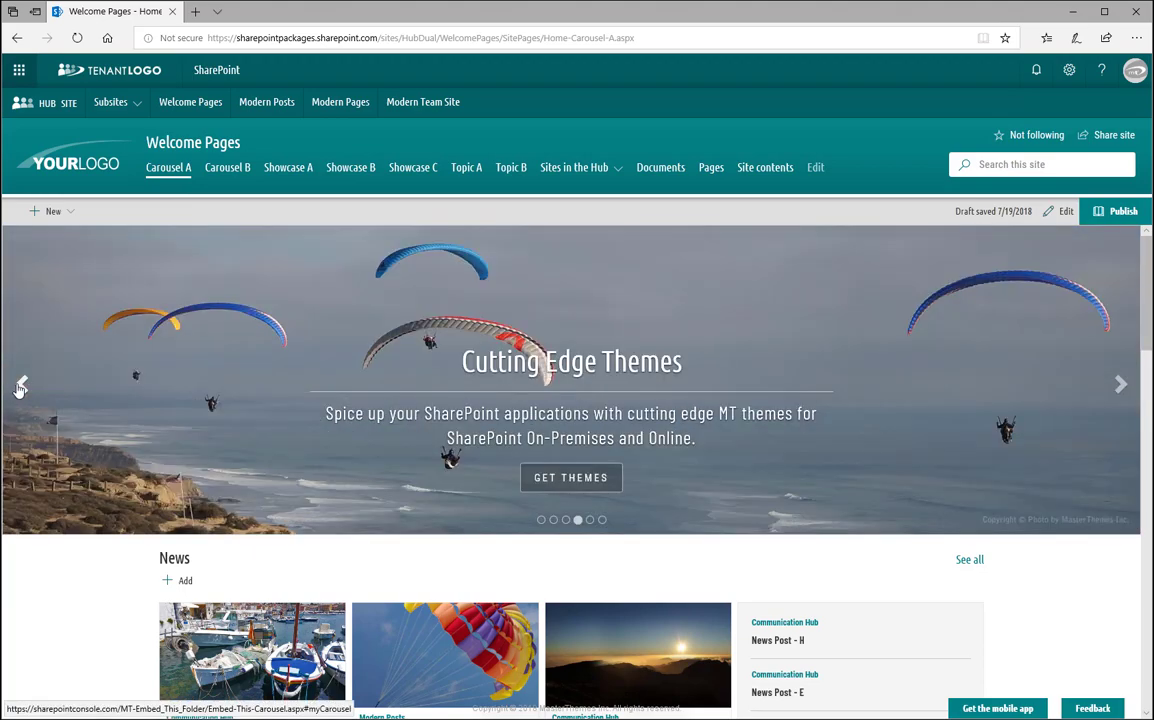
click(20, 387)
click(1120, 388)
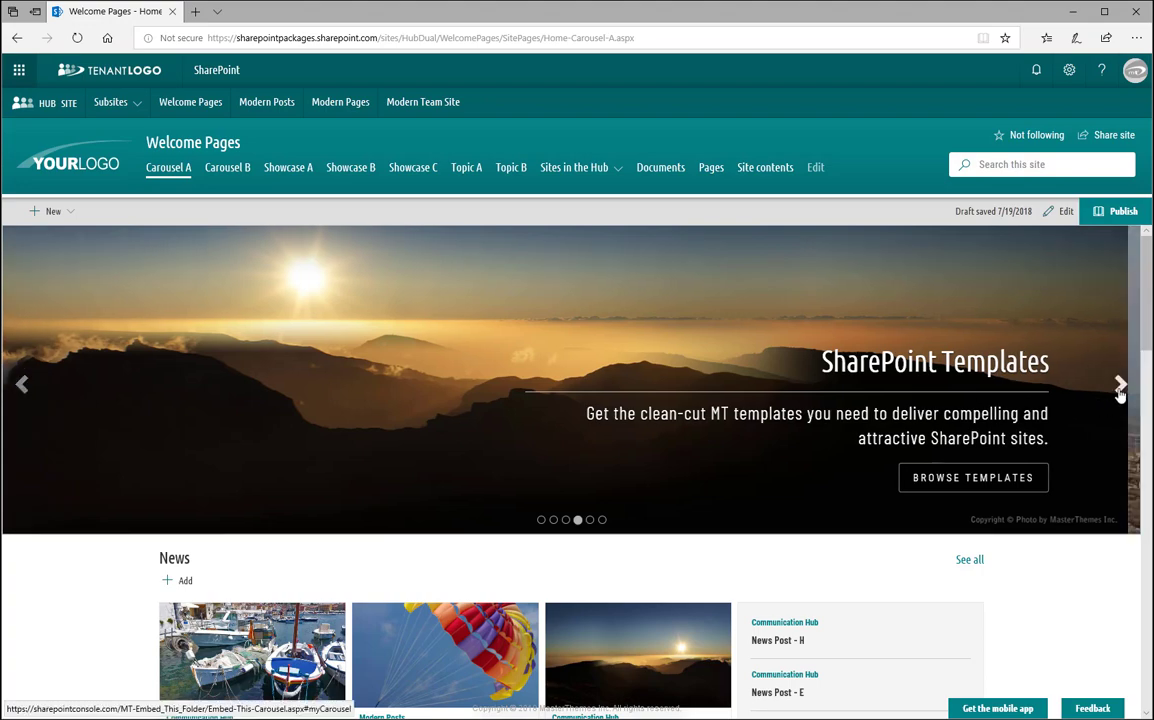
click(1120, 388)
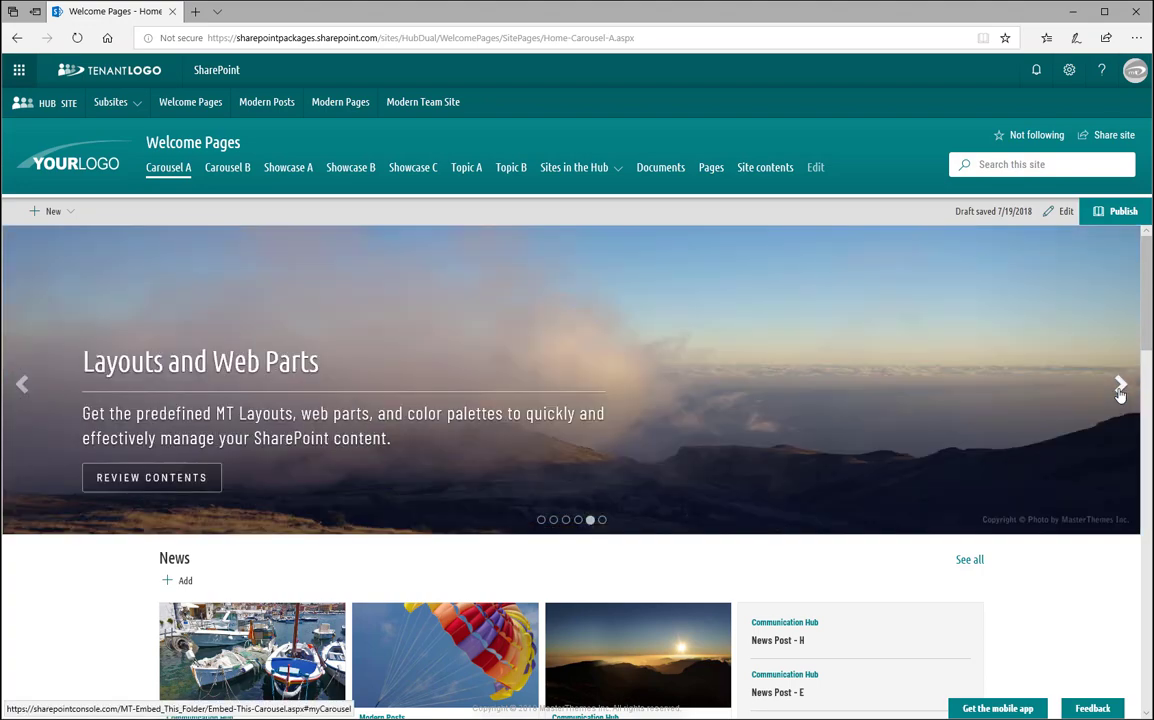
click(1120, 388)
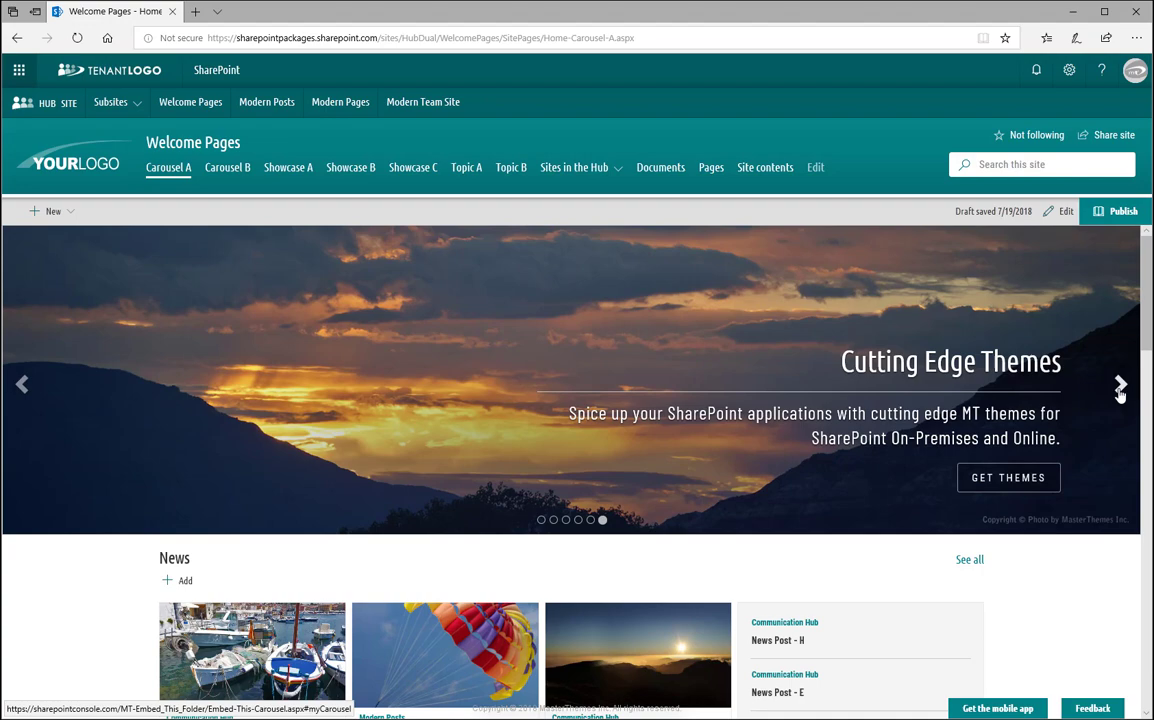
click(1120, 388)
click(1120, 388)
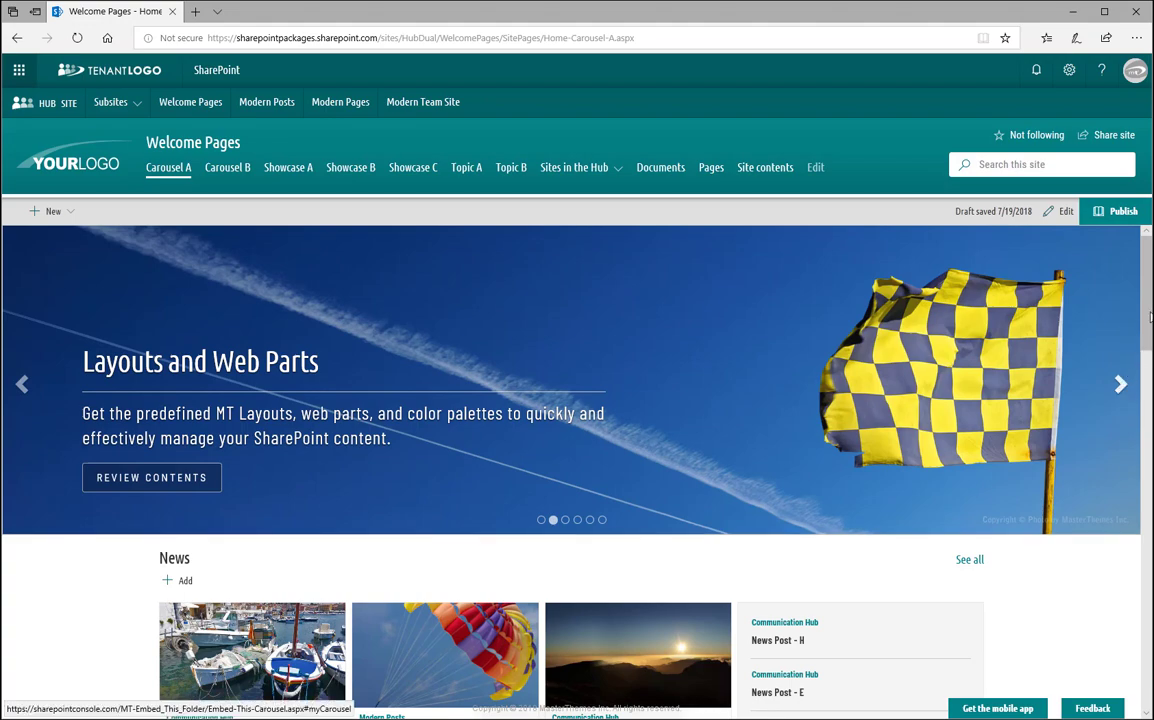
Toggle the footer's Content, Company, Resources and Reports links, then narrow the browser window.
drag(1148, 322, 1136, 507)
scroll(1148, 365, down, 2)
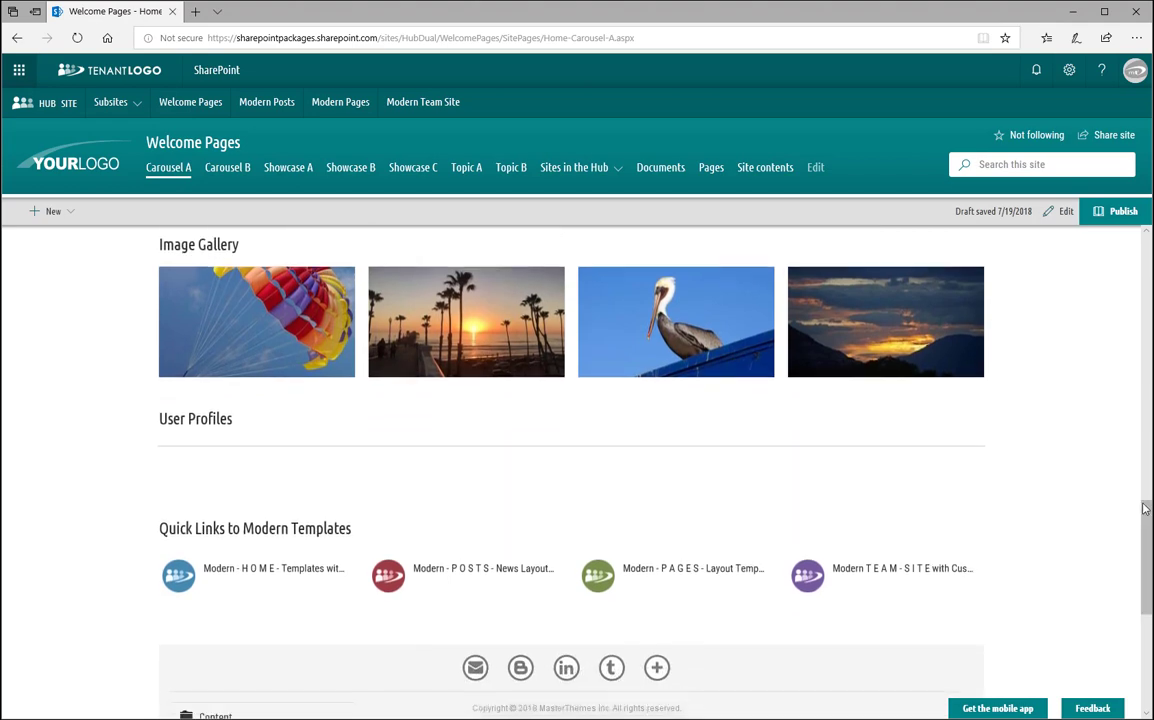
drag(1136, 507, 1148, 622)
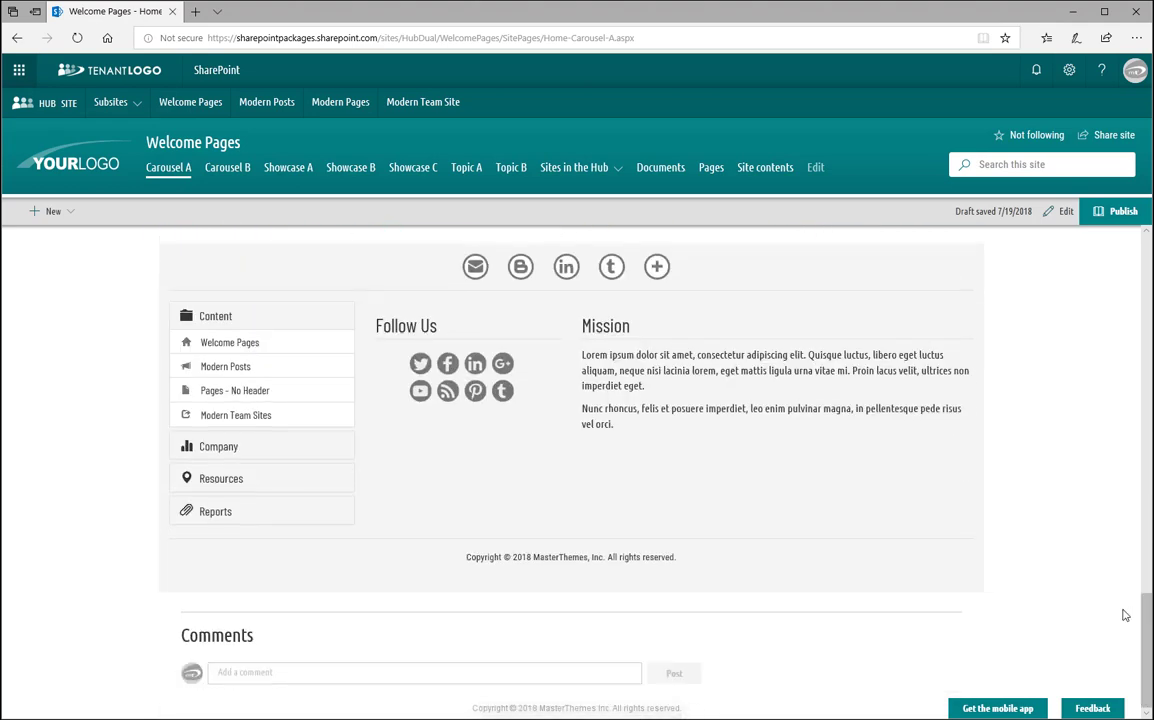
click(215, 318)
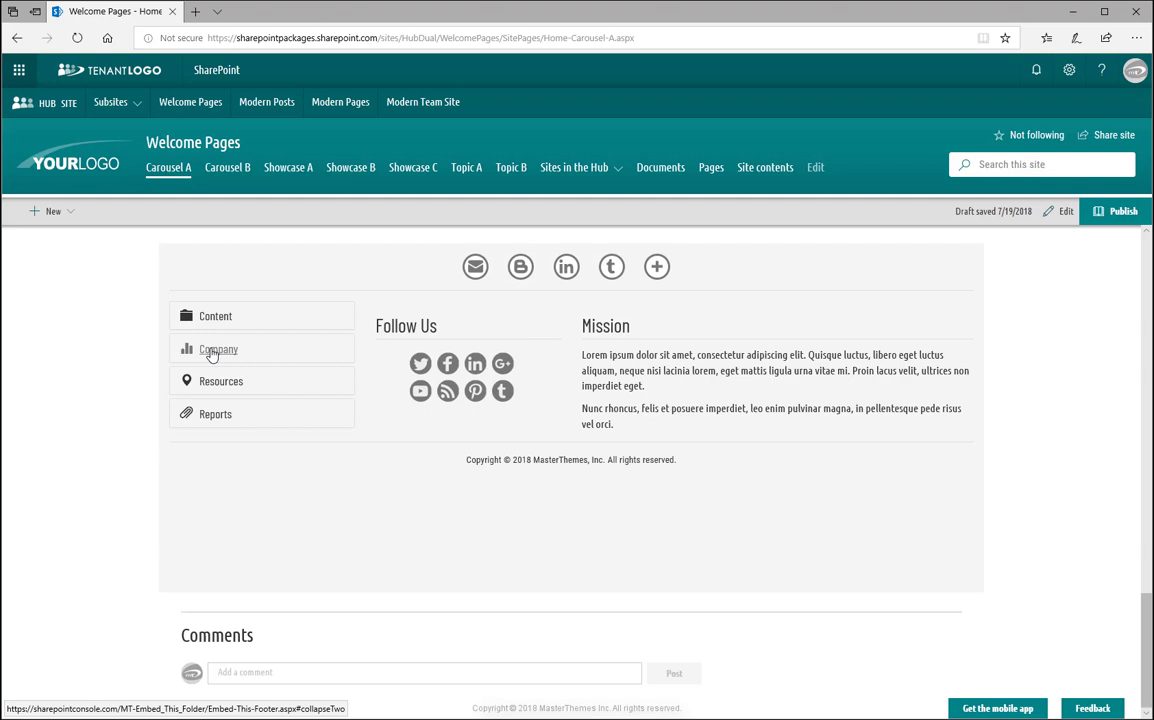
click(217, 349)
click(219, 465)
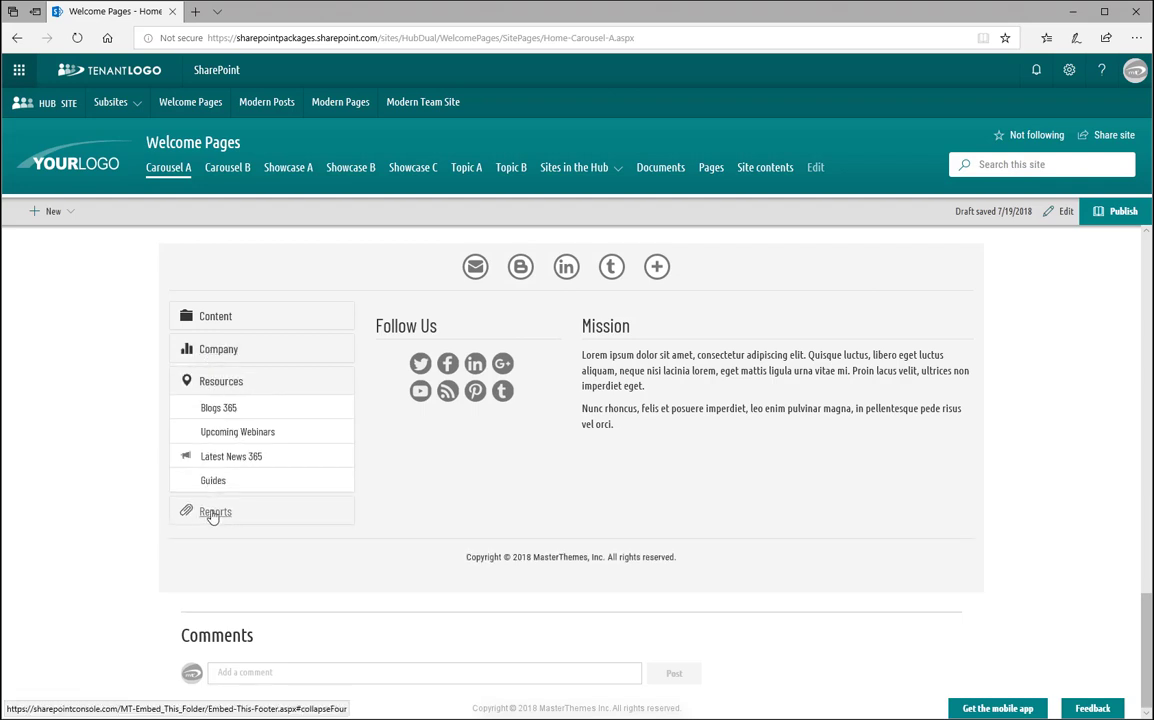
click(212, 514)
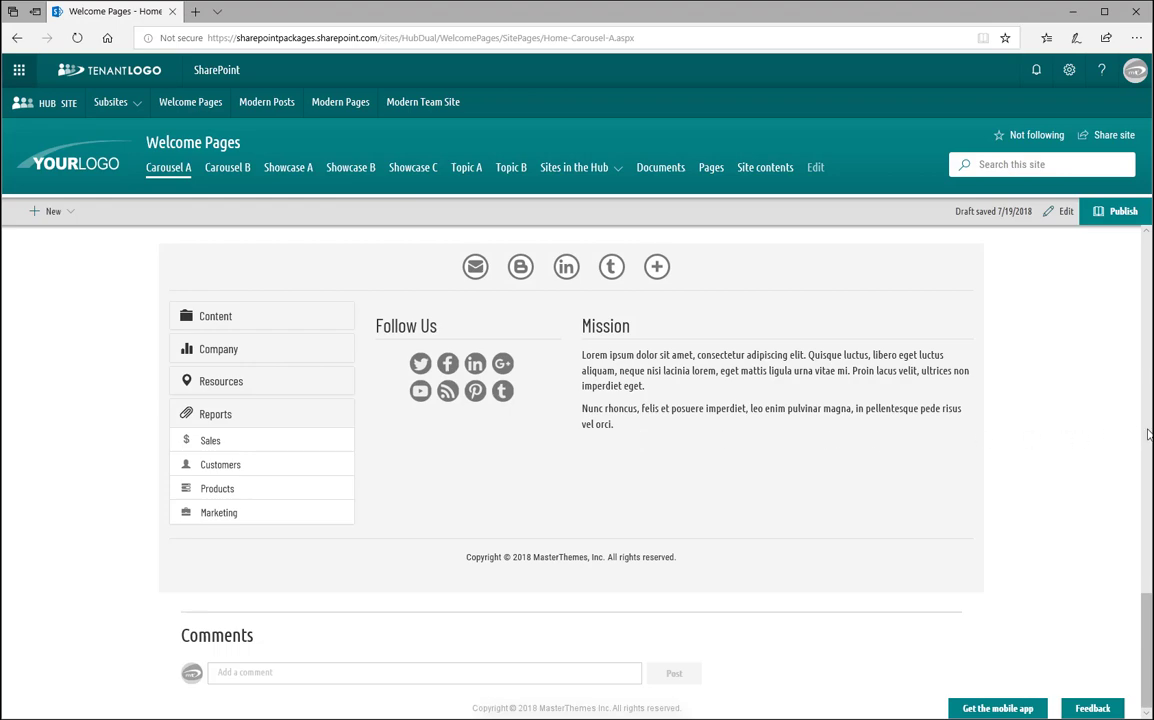
drag(1148, 429, 757, 441)
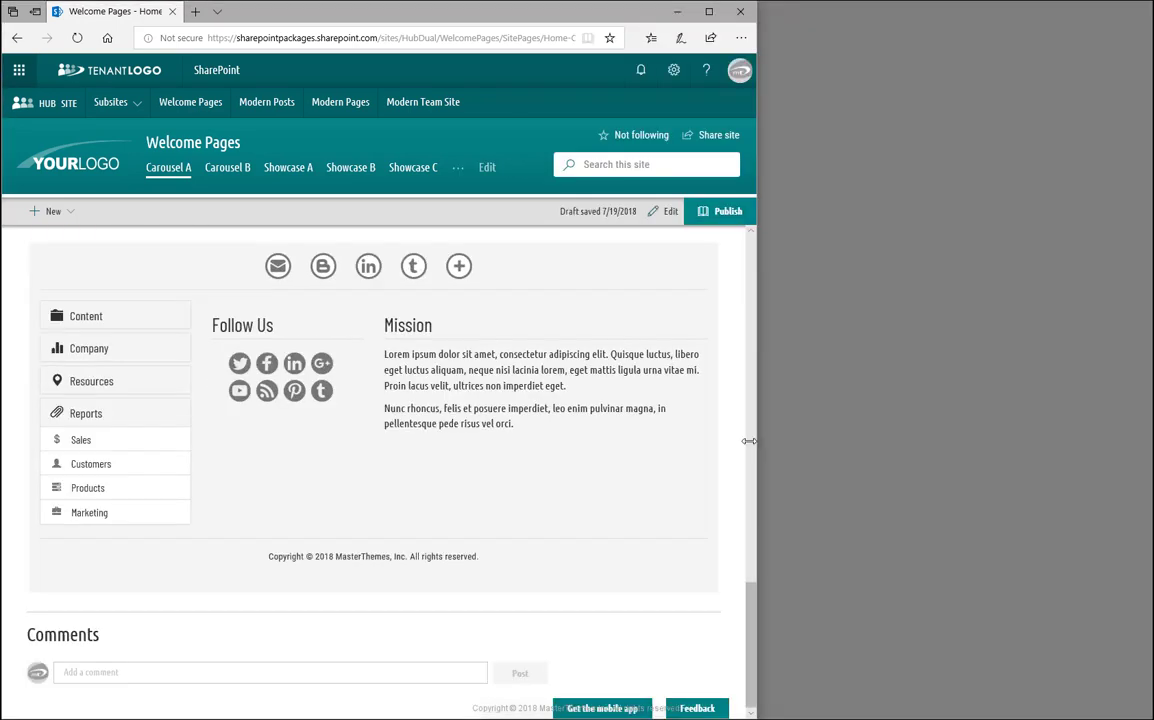
drag(757, 441, 351, 430)
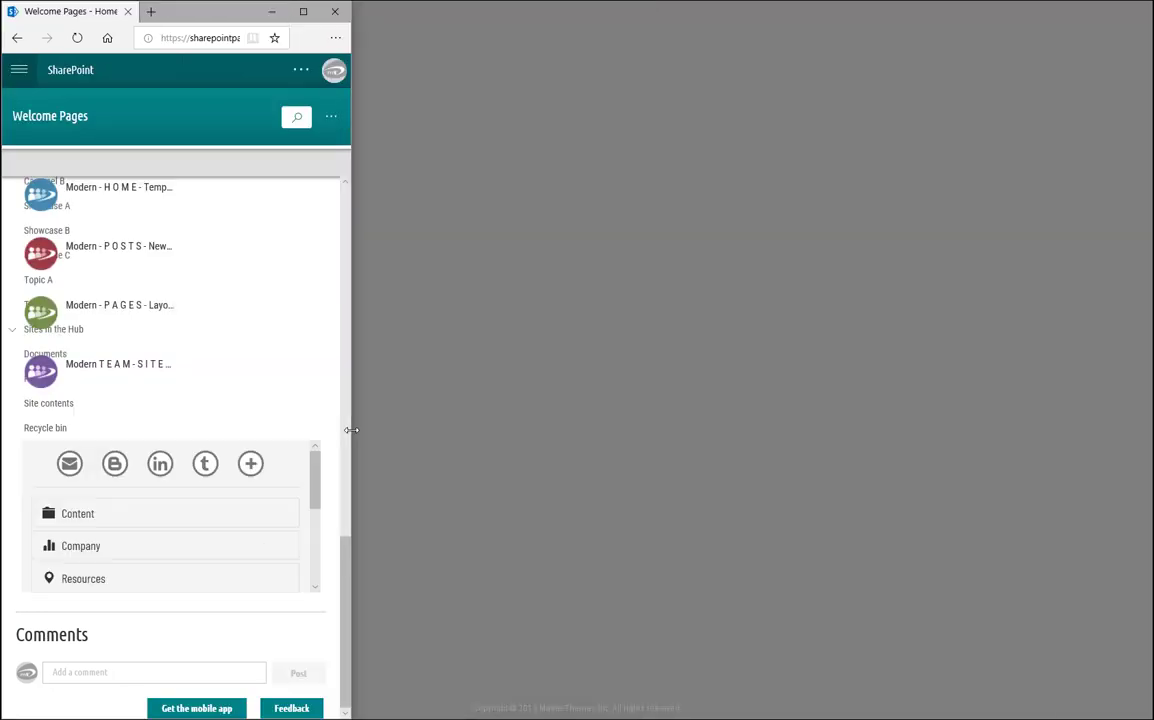
mouse_move(350, 492)
mouse_down()
mouse_move(345, 607)
mouse_move(391, 381)
mouse_move(350, 355)
mouse_move(344, 242)
mouse_up()
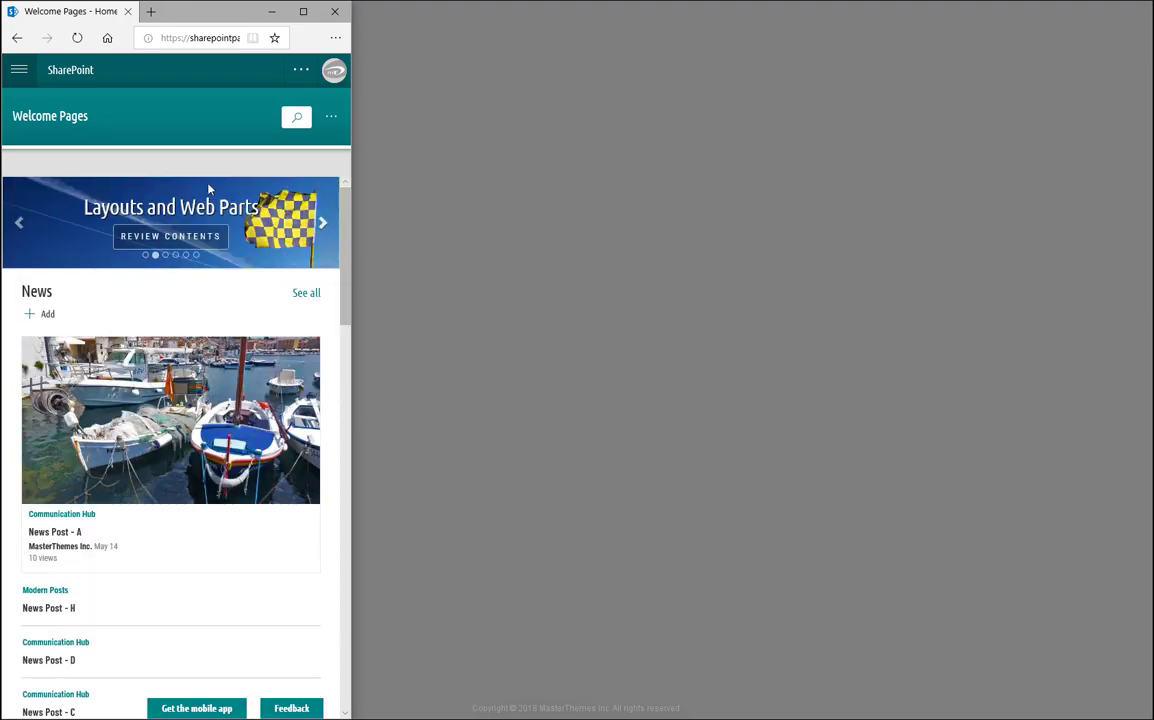
click(20, 74)
click(20, 75)
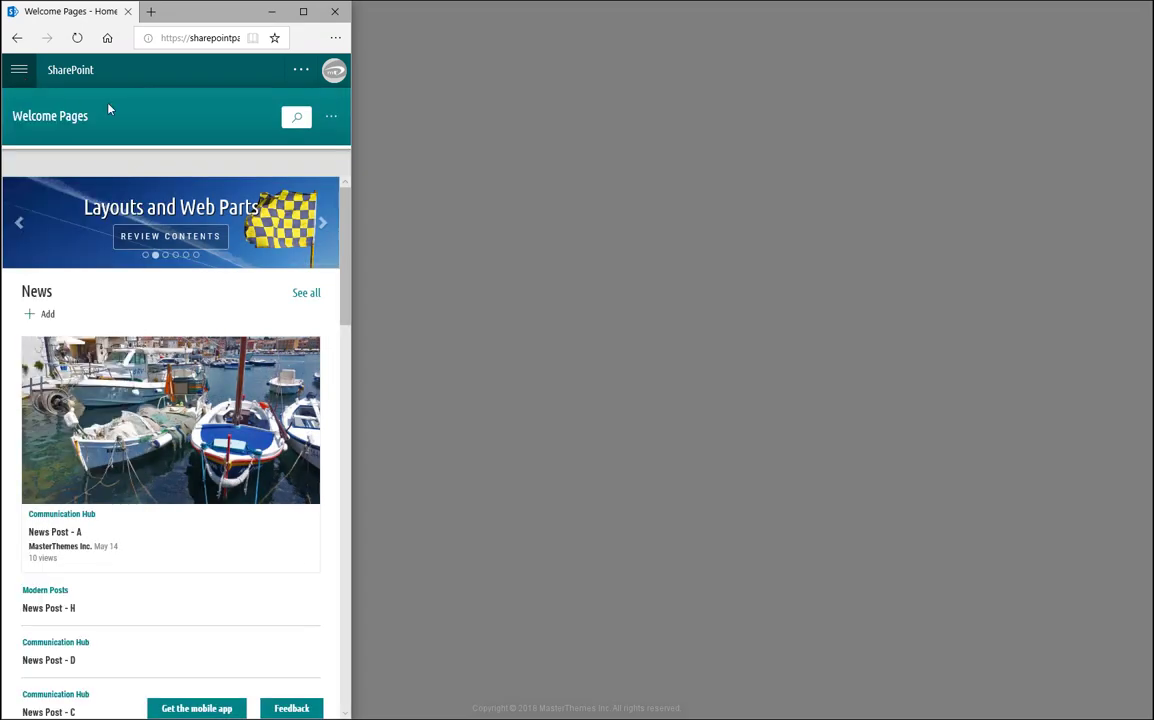
click(295, 117)
click(264, 78)
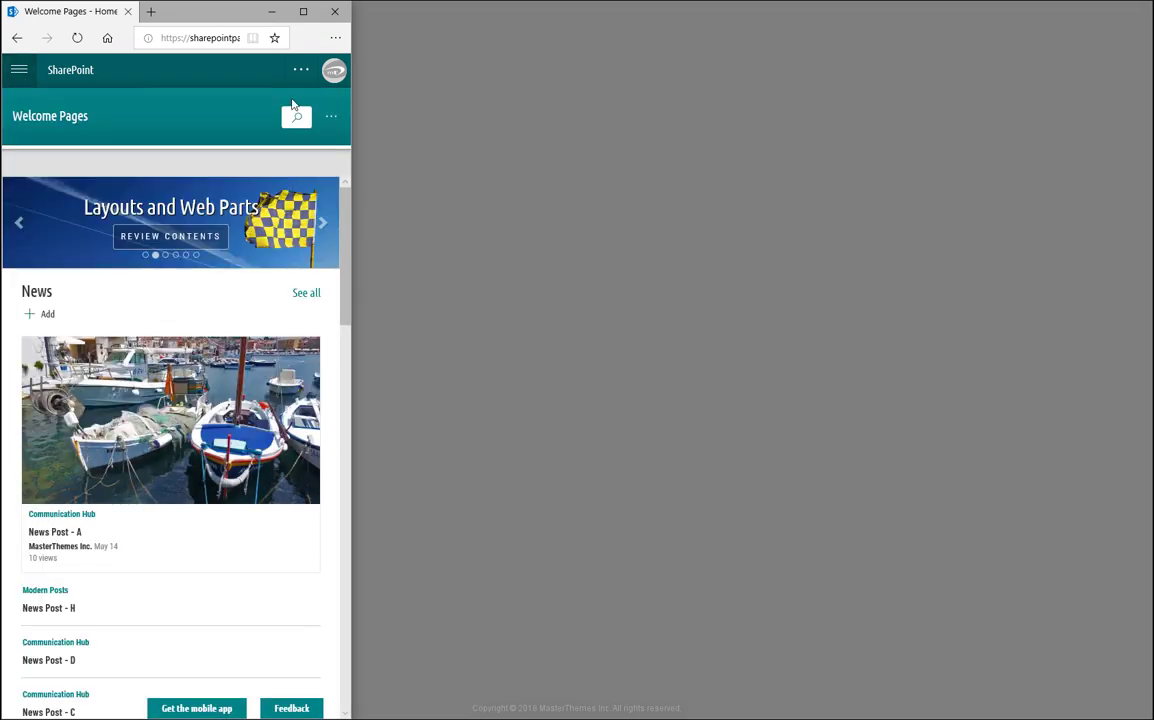
click(330, 120)
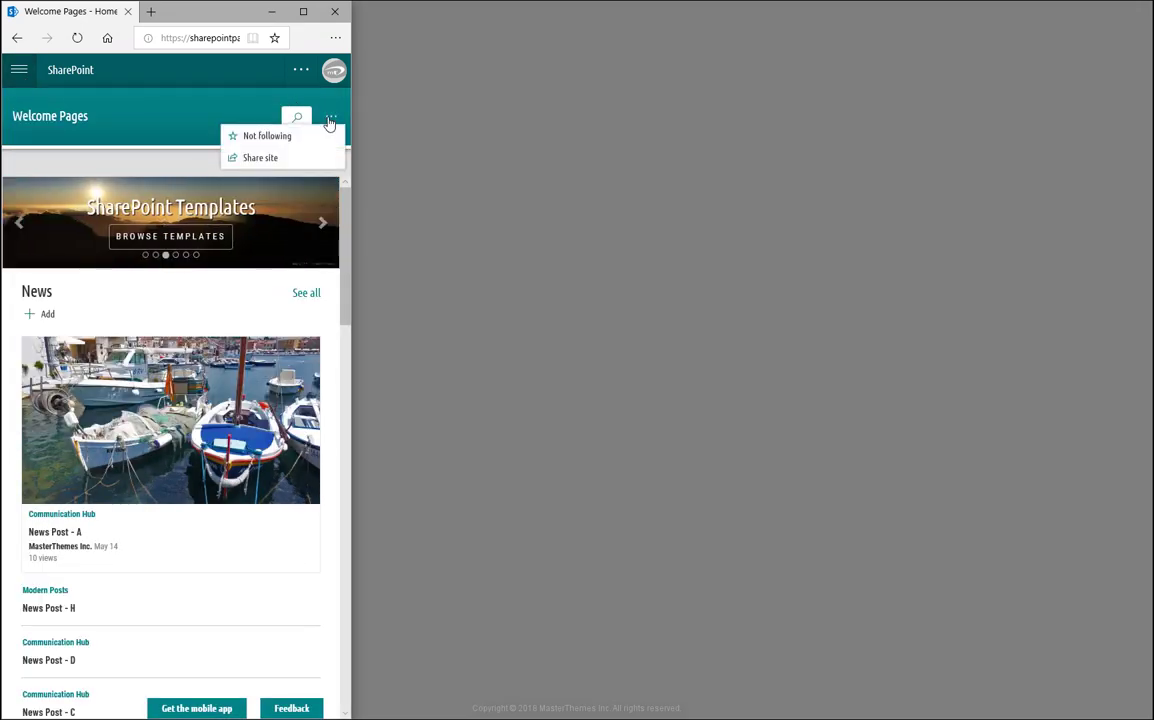
click(301, 69)
click(20, 74)
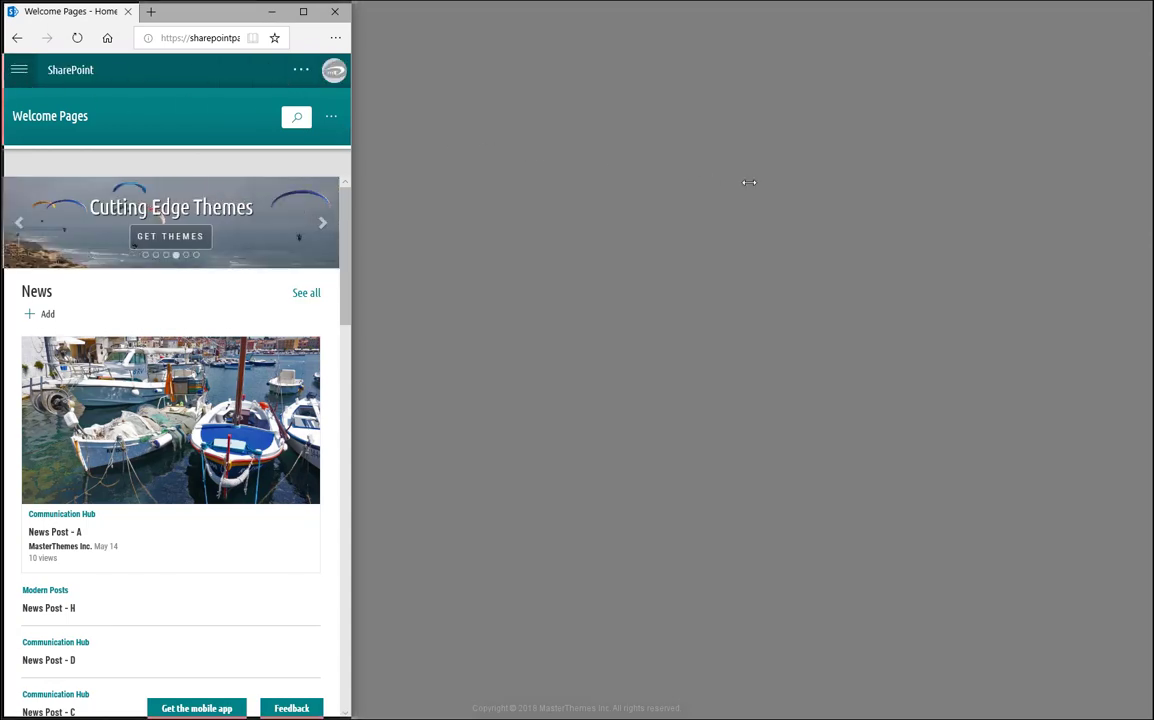
drag(749, 182, 750, 188)
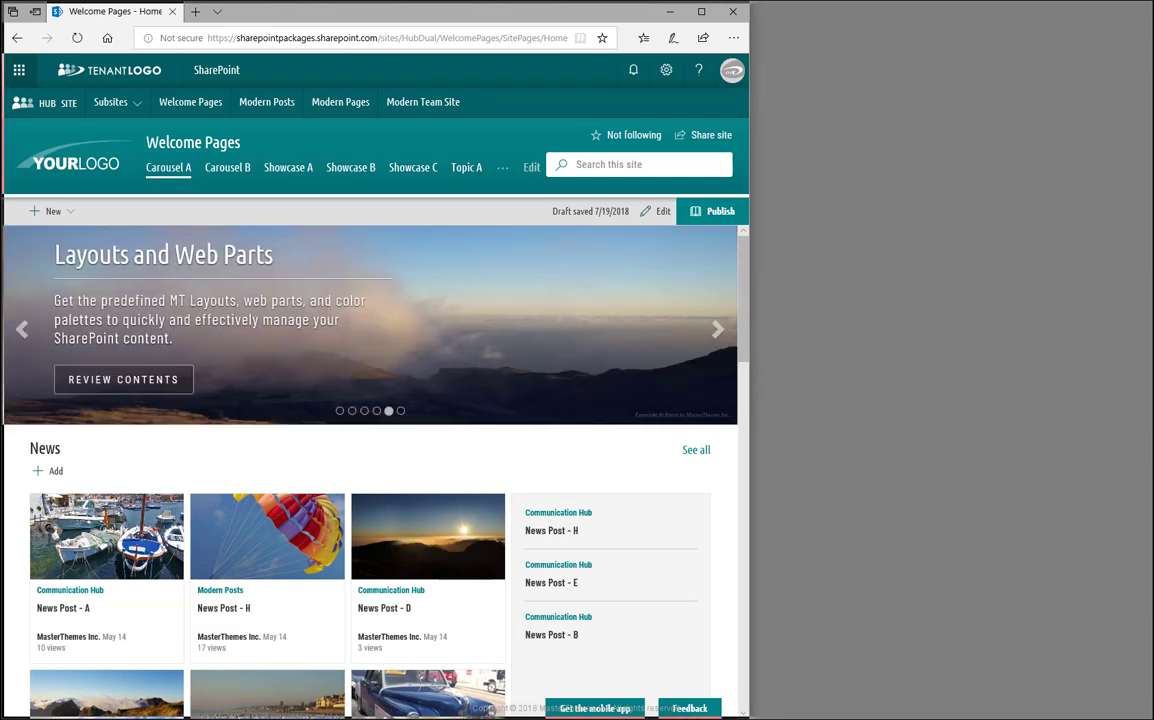
drag(749, 270, 1148, 270)
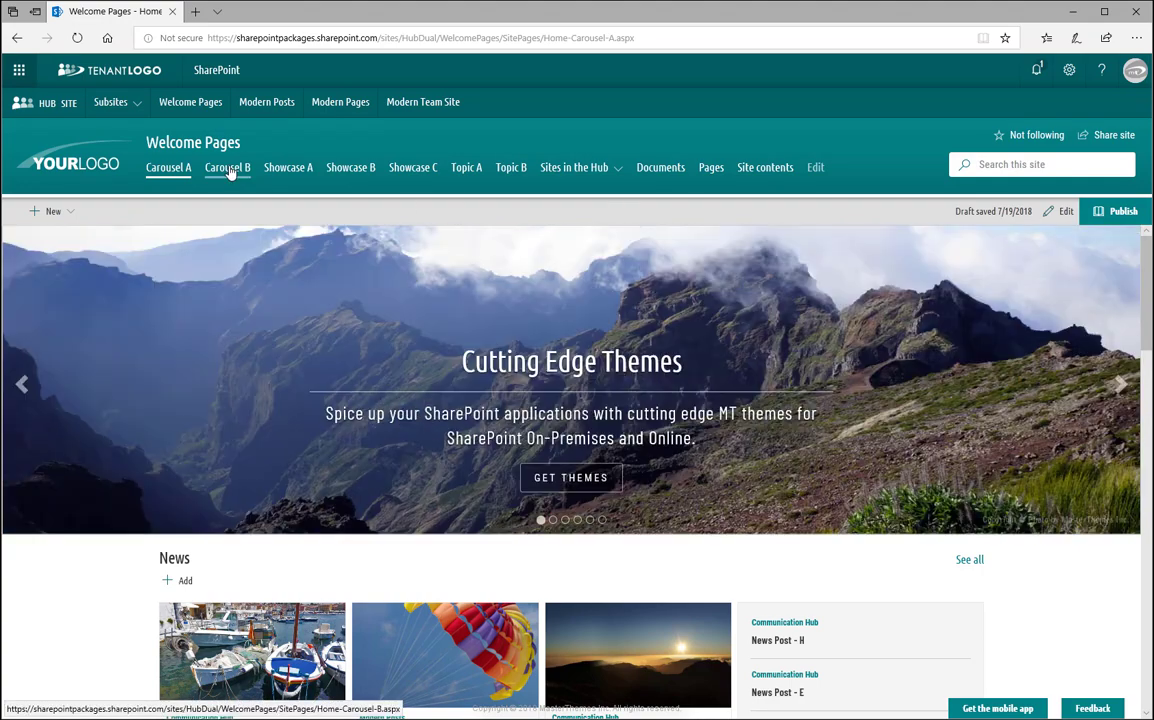
Open Carousel B, expand its footer's Company, Resources, Reports and Content links, then return to top.
click(228, 170)
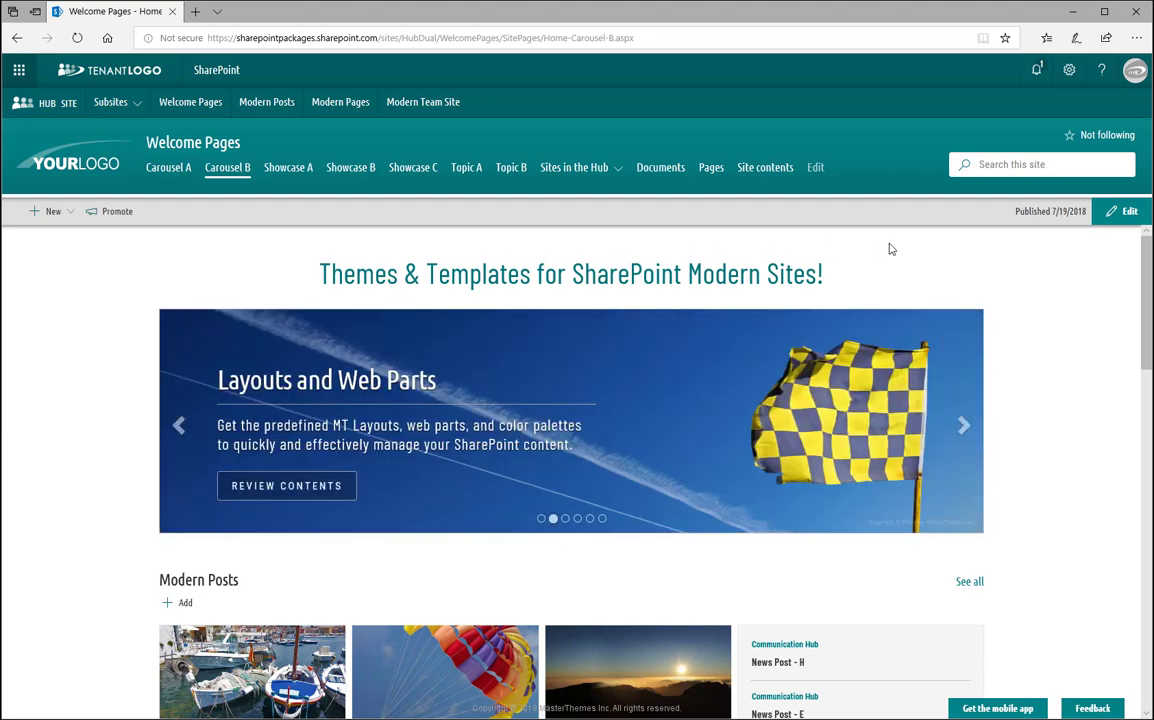
scroll(1146, 263, down, 3)
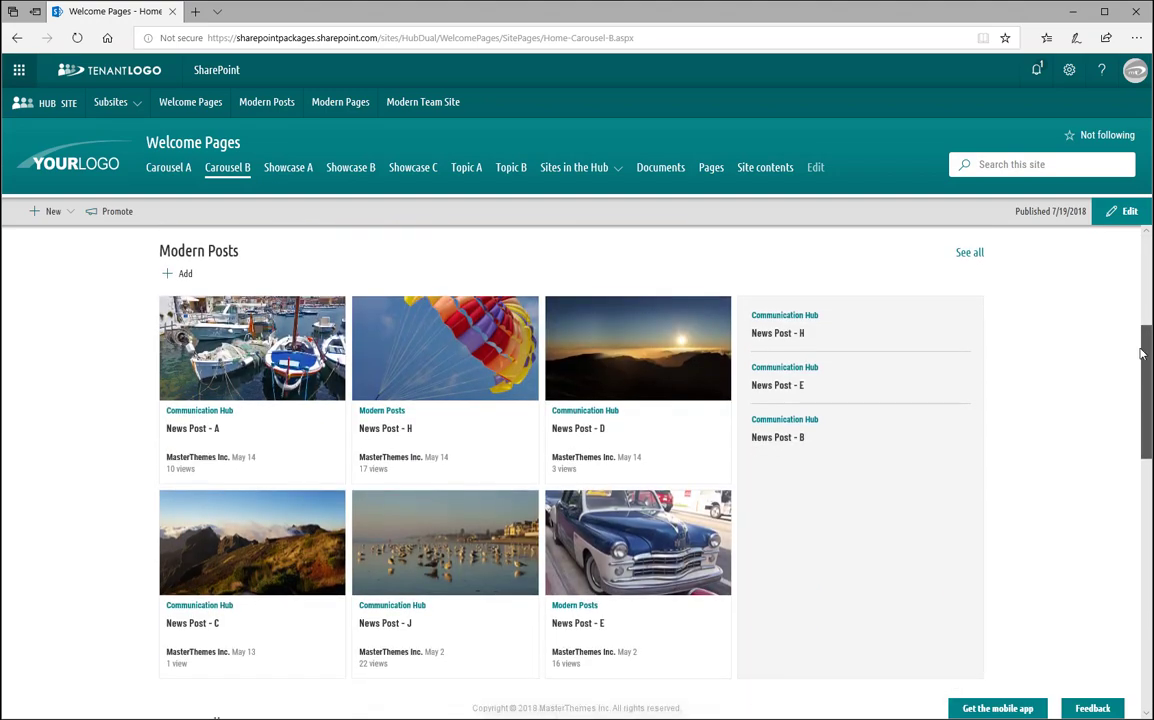
scroll(1130, 429, down, 1)
scroll(1130, 429, down, 5)
scroll(1110, 600, down, 2)
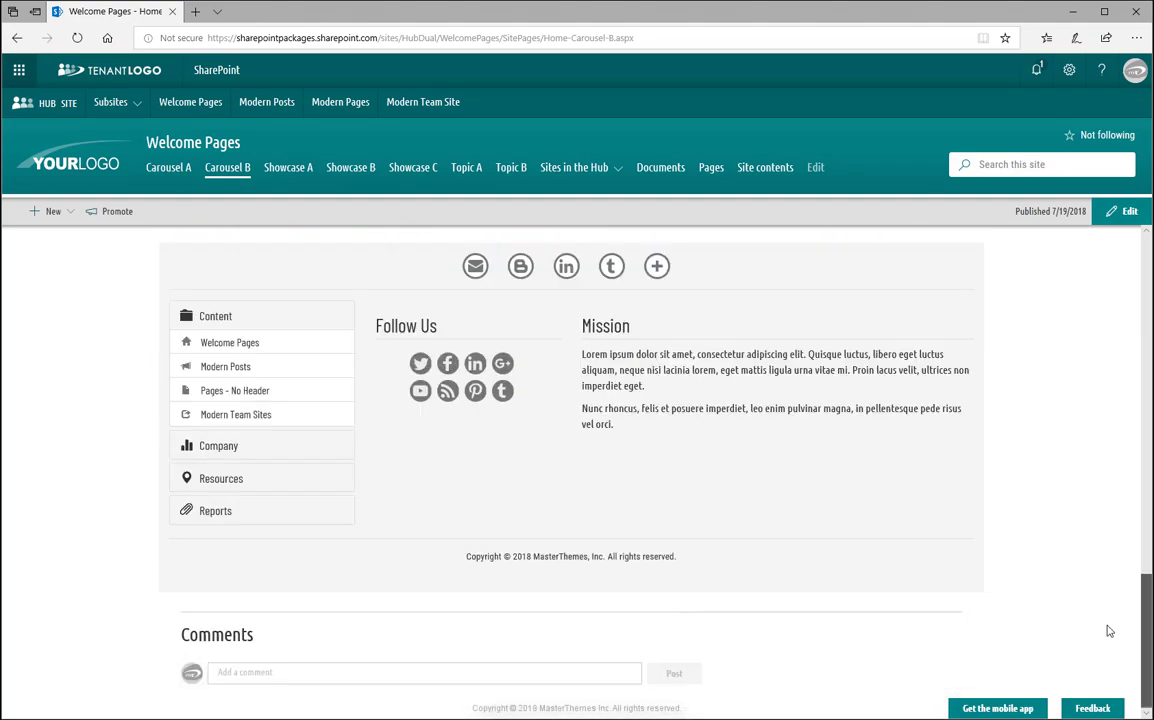
click(217, 449)
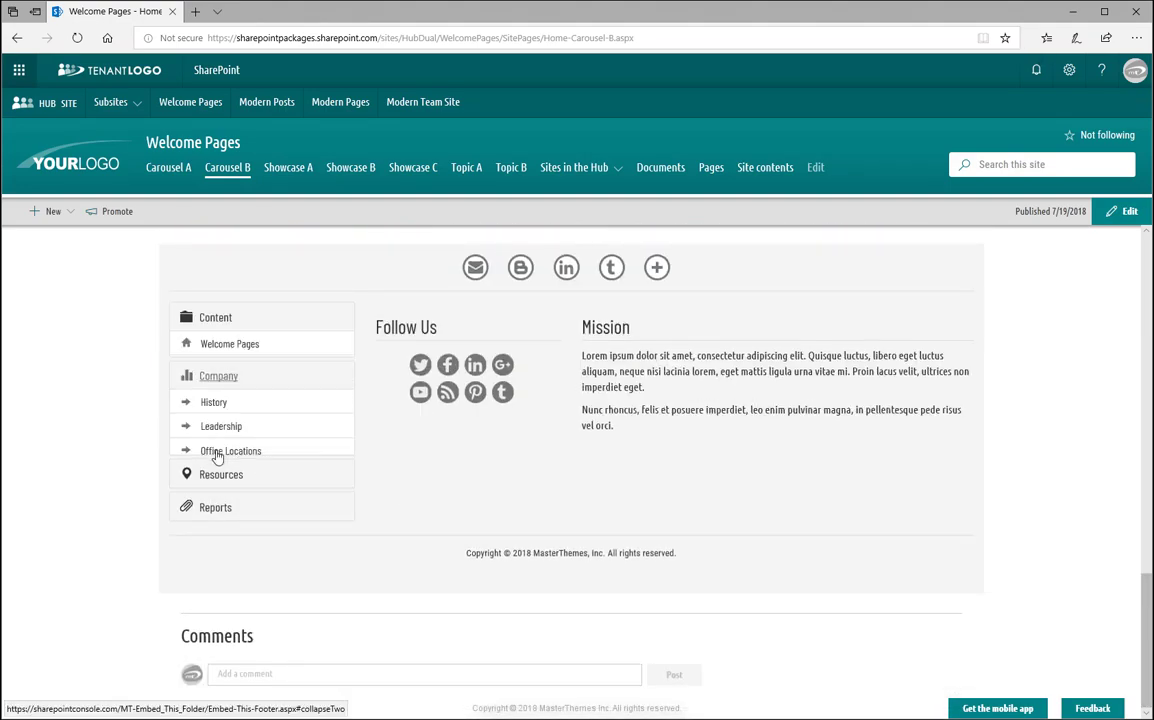
click(218, 478)
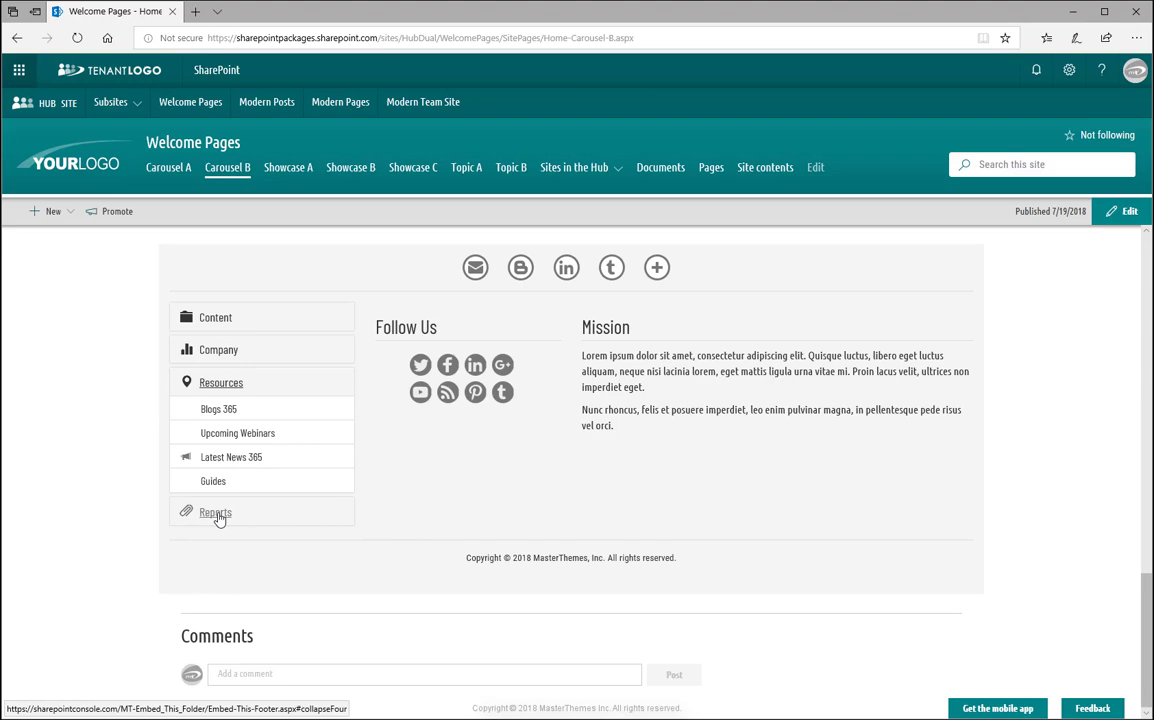
click(218, 512)
click(214, 320)
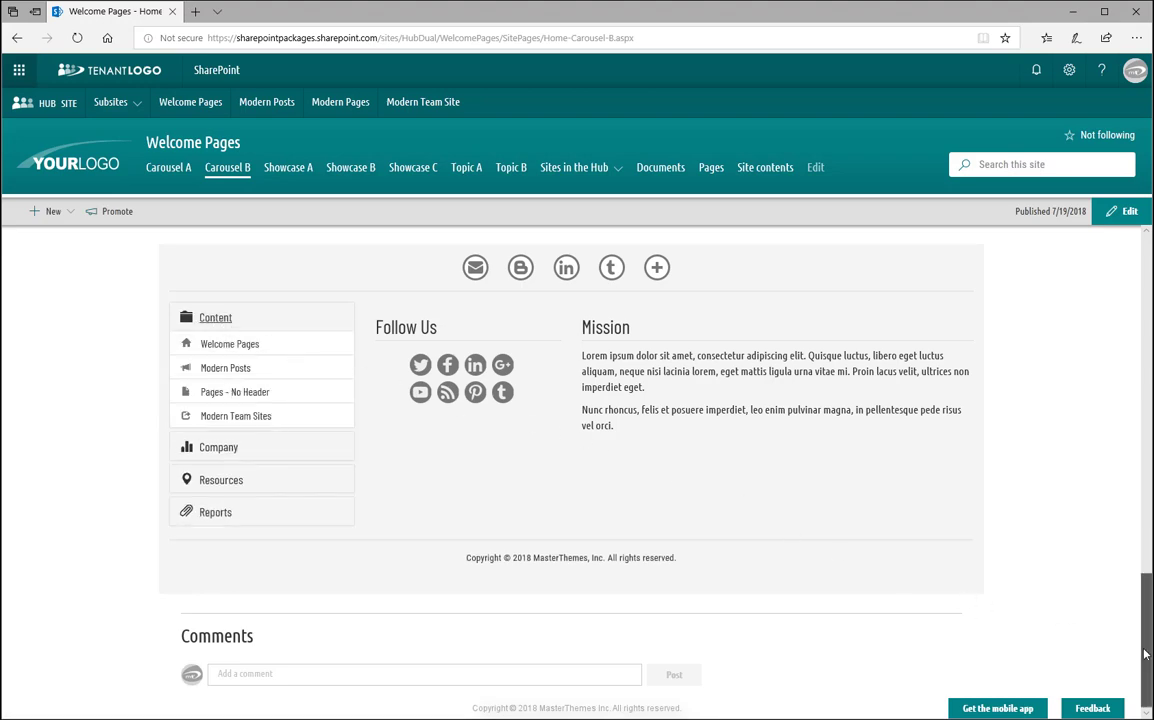
drag(1147, 640, 1147, 265)
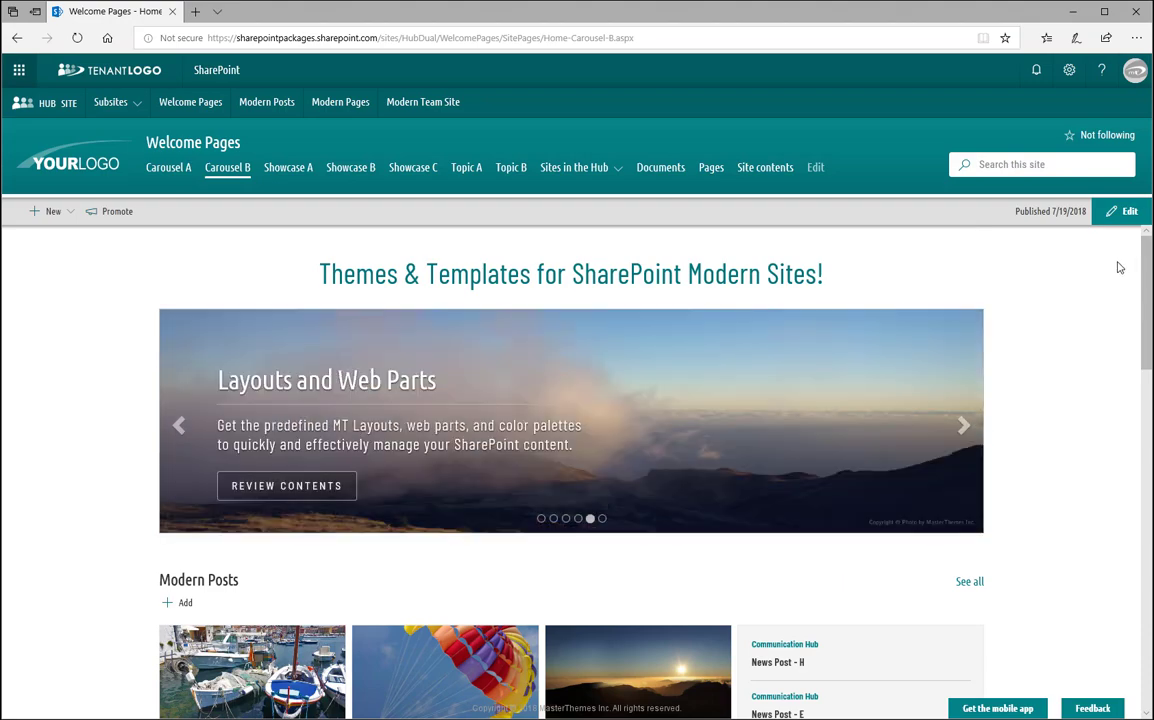
Open the Showcase A page and scroll through it to the footer and back to top.
click(272, 170)
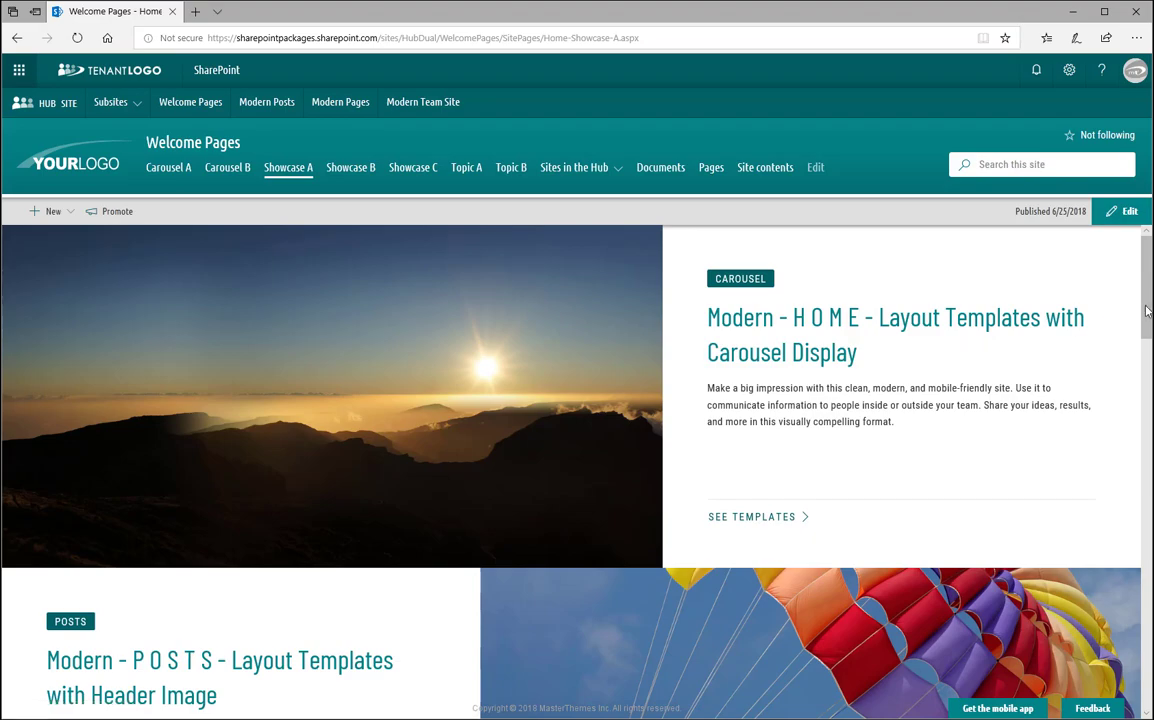
scroll(1139, 384, down, 3)
scroll(1140, 420, down, 3)
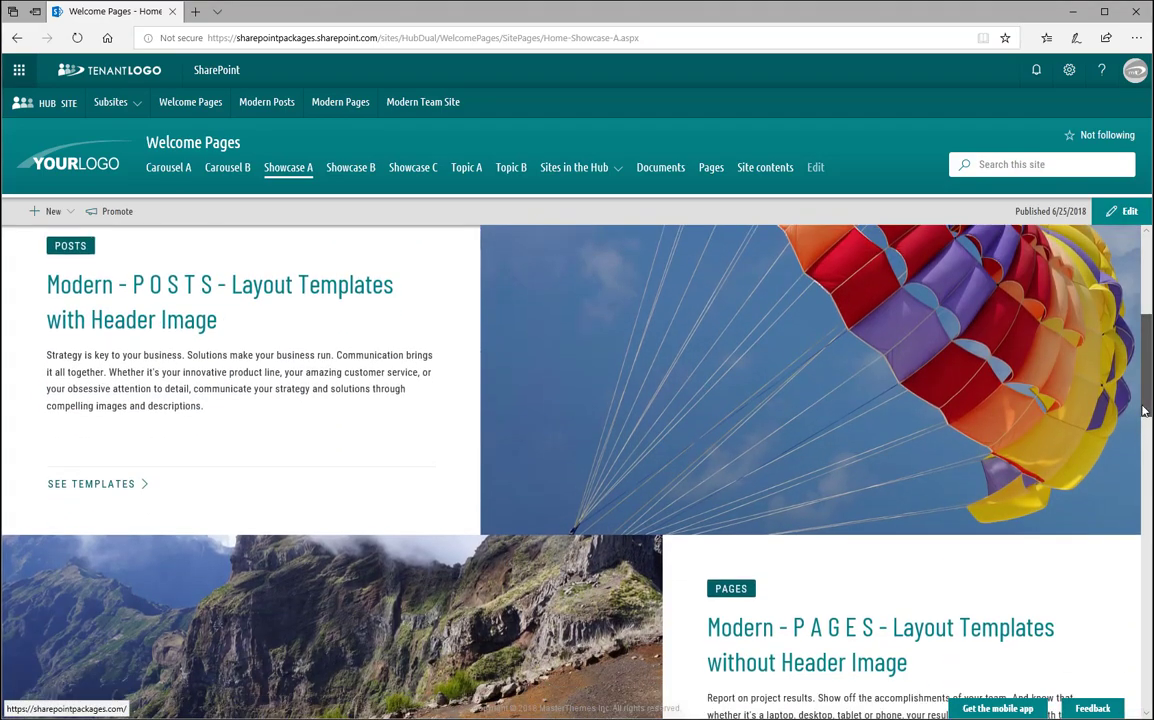
scroll(1135, 480, down, 3)
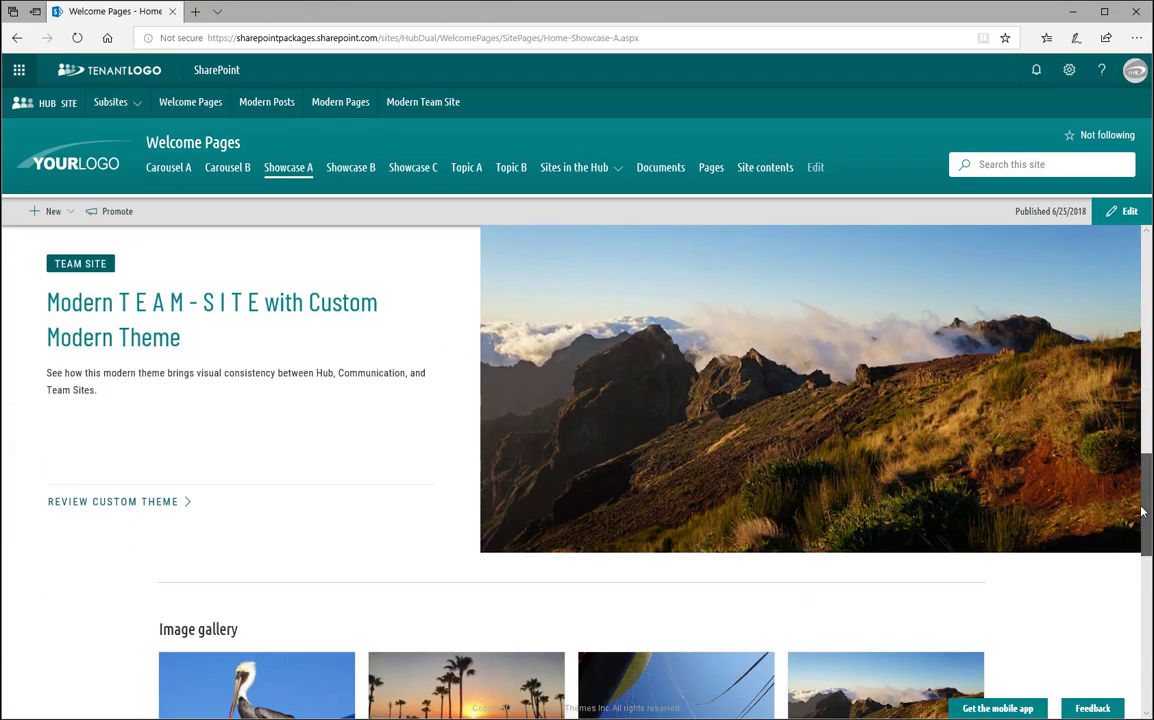
scroll(1140, 590, down, 4)
scroll(1141, 590, down, 3)
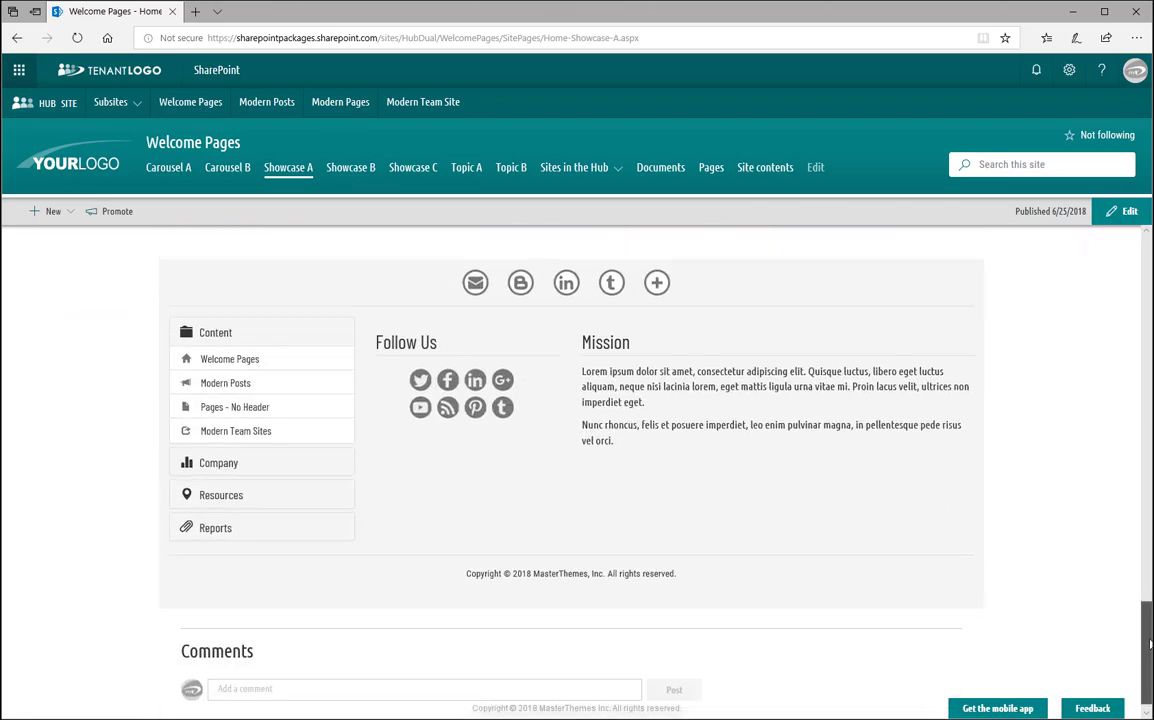
scroll(1149, 541, up, 5)
drag(1149, 541, 1149, 262)
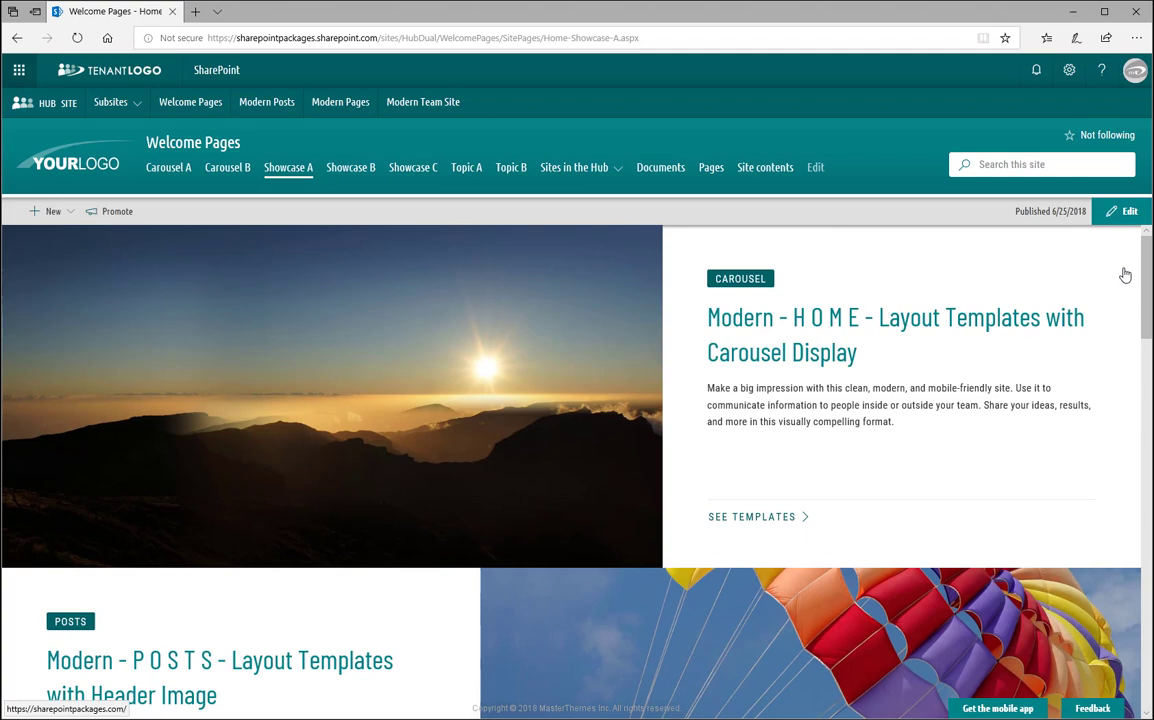
Open the Showcase B page and scroll through it to the footer and back up.
click(351, 168)
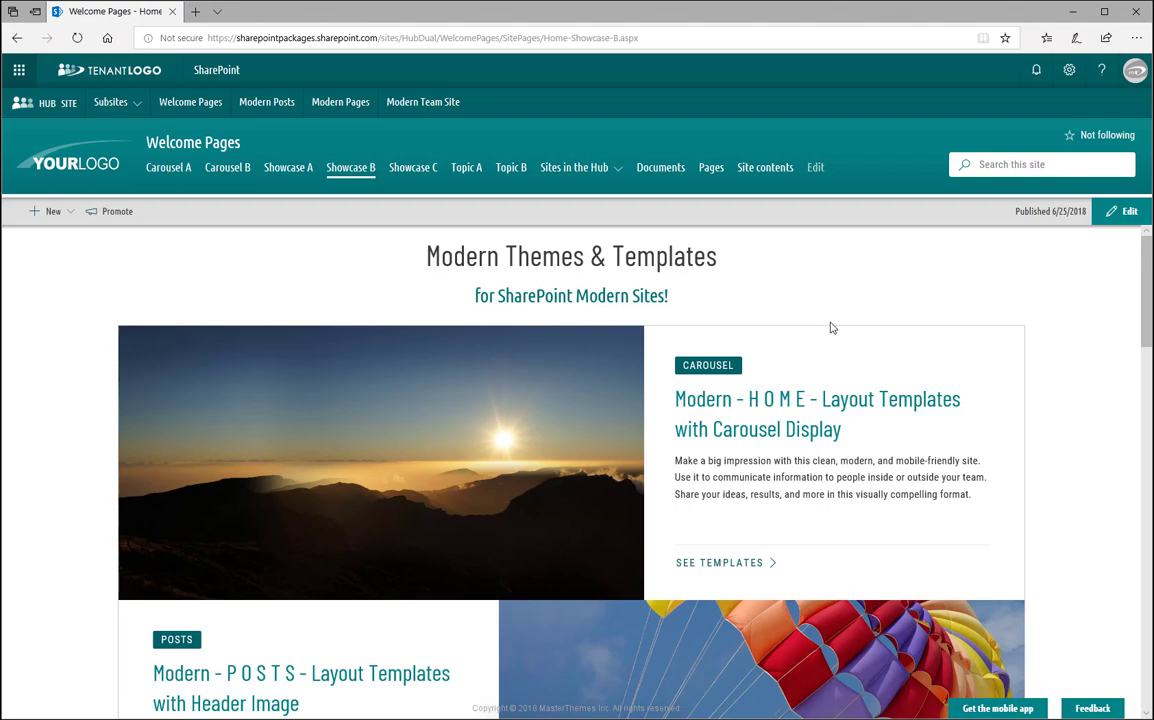
drag(1146, 300, 1146, 496)
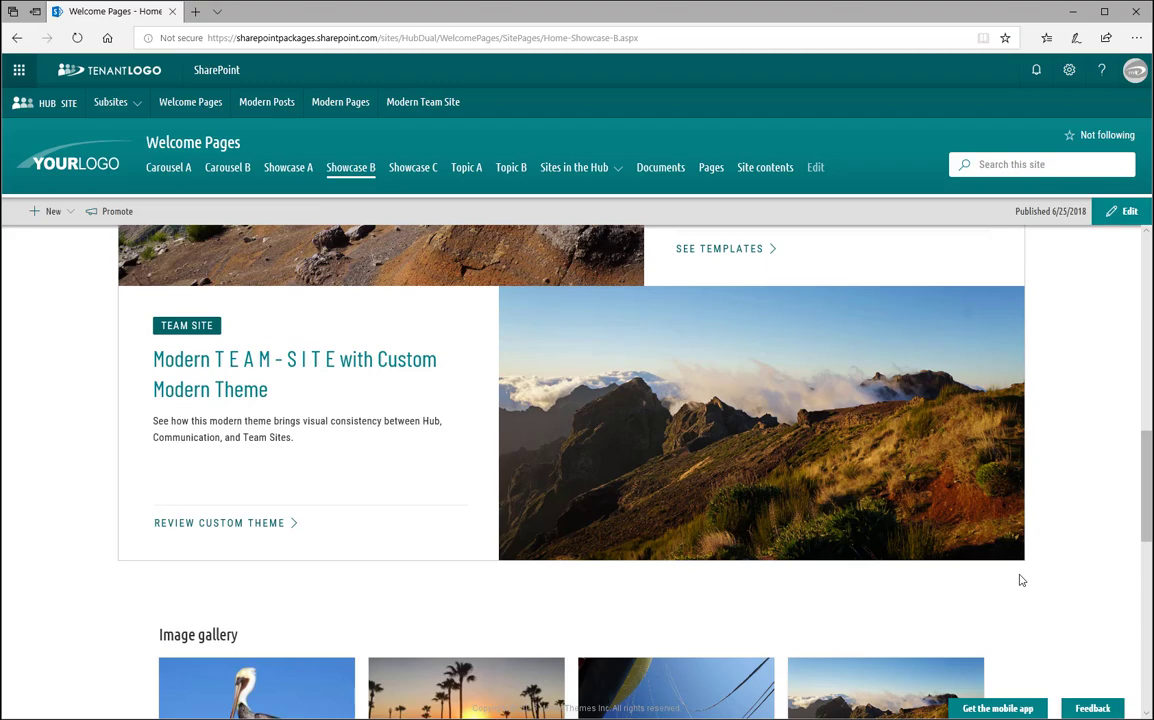
scroll(1128, 592, down, 10)
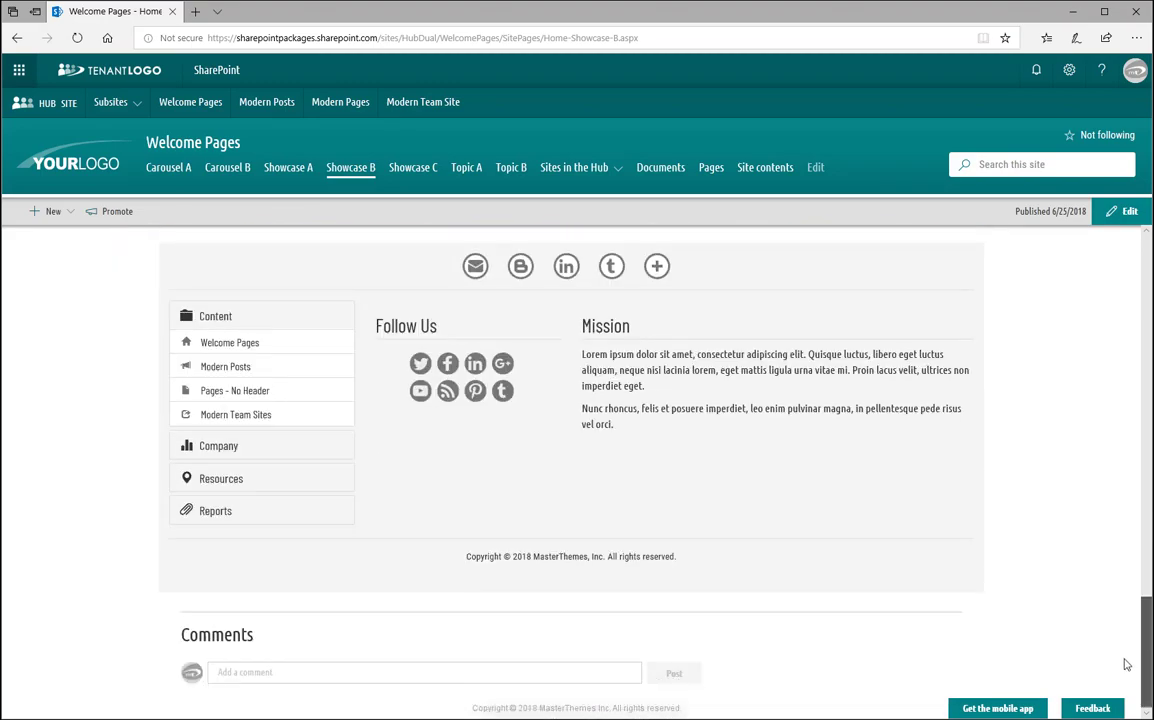
drag(1147, 650, 1147, 245)
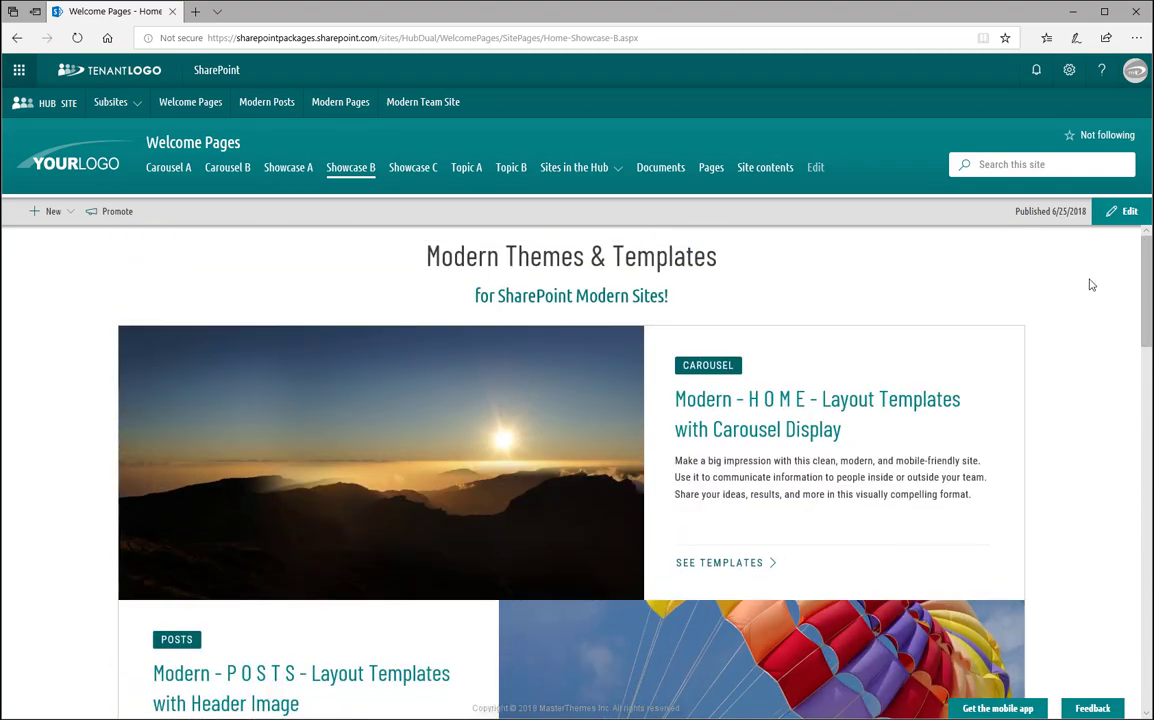
Open the Showcase C page, scroll down through its cards and back to the top.
click(418, 170)
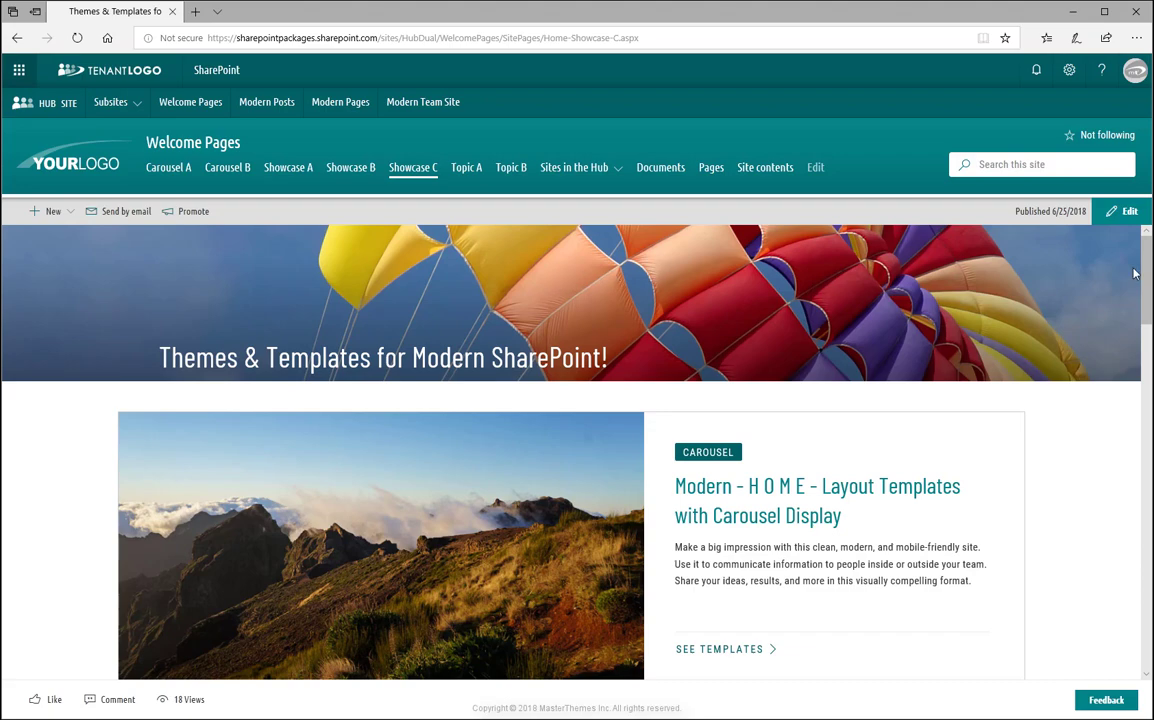
drag(1136, 273, 1138, 377)
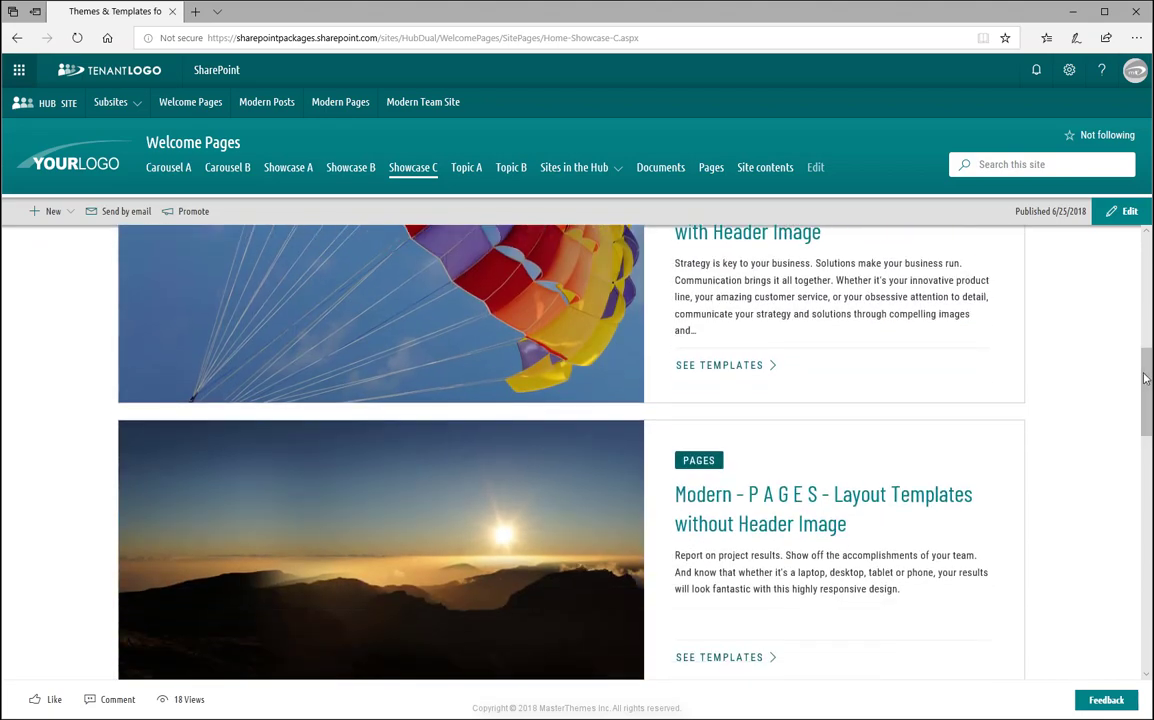
mouse_move(1146, 378)
mouse_down()
mouse_move(1142, 605)
mouse_move(1136, 243)
mouse_up()
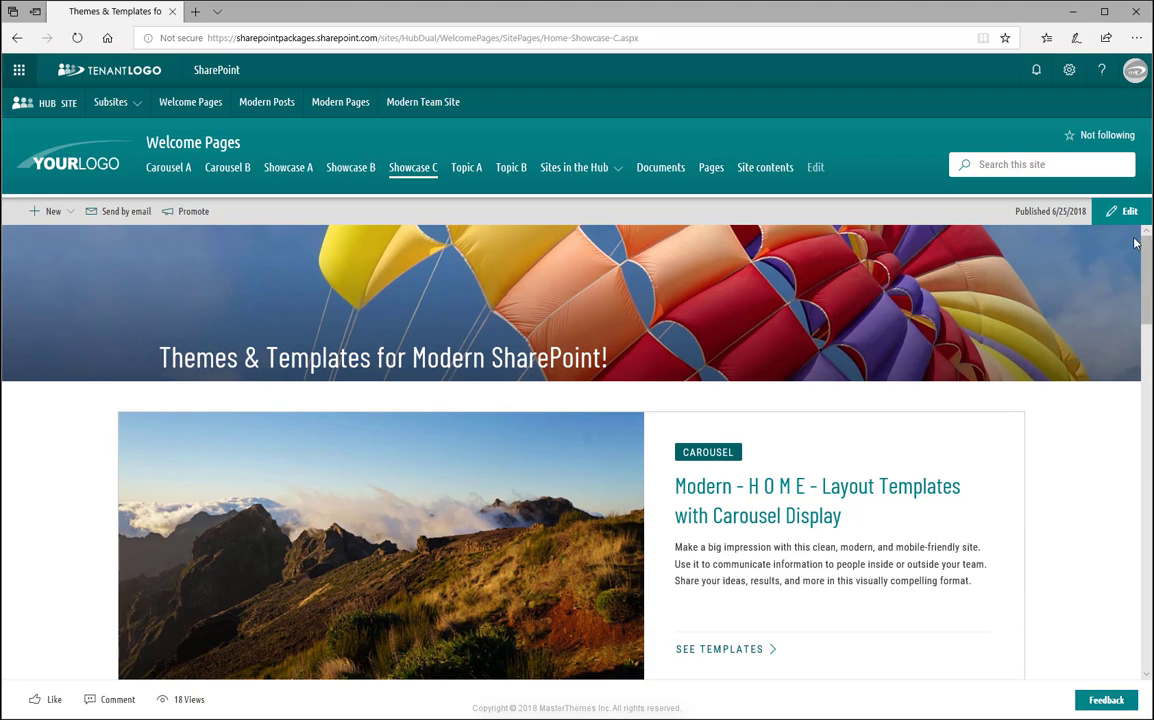
Scroll through the Topic A page to the footer and back, then open Topic B.
click(466, 172)
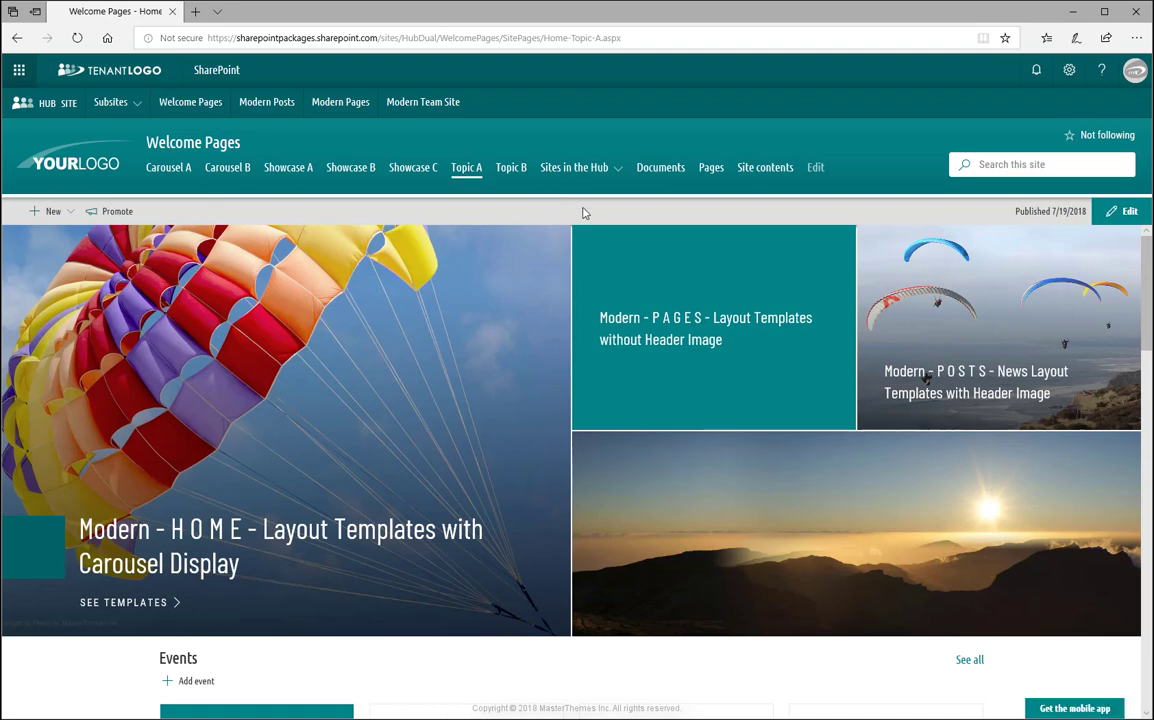
drag(1147, 280, 1149, 612)
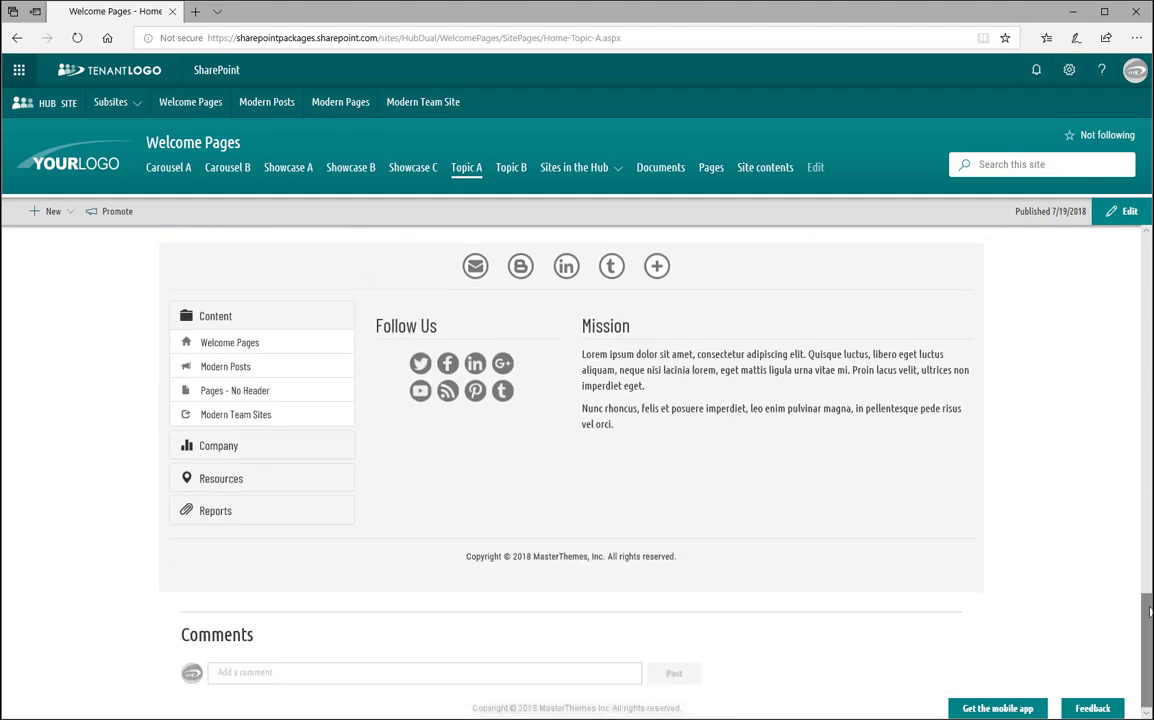
drag(1149, 612, 1146, 241)
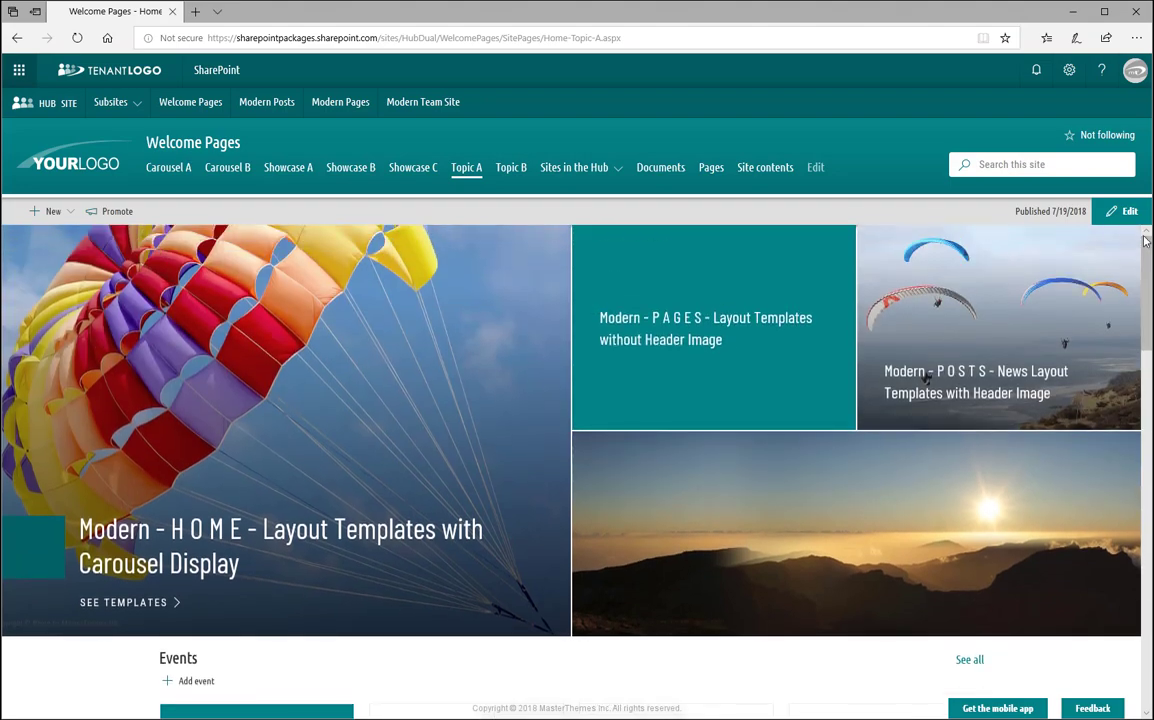
click(512, 170)
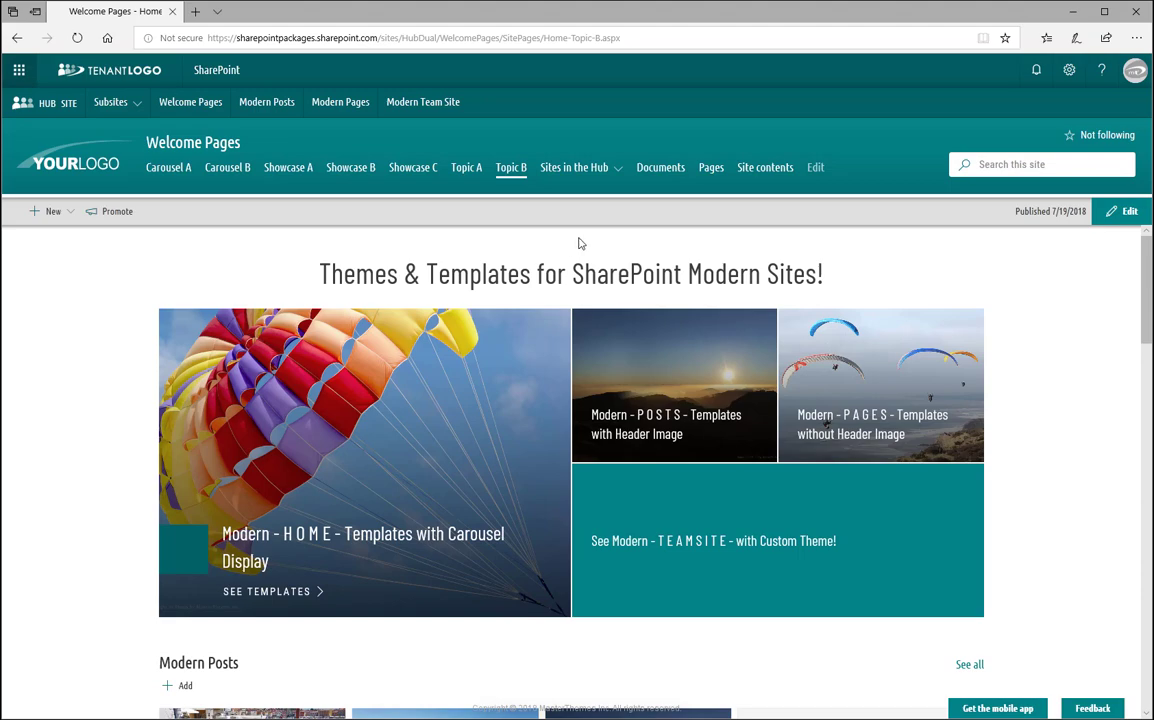
Scroll Topic B, then return to the hub site home page from the Subsites menu.
mouse_move(1147, 276)
mouse_down()
mouse_move(1147, 617)
mouse_move(1117, 247)
mouse_up()
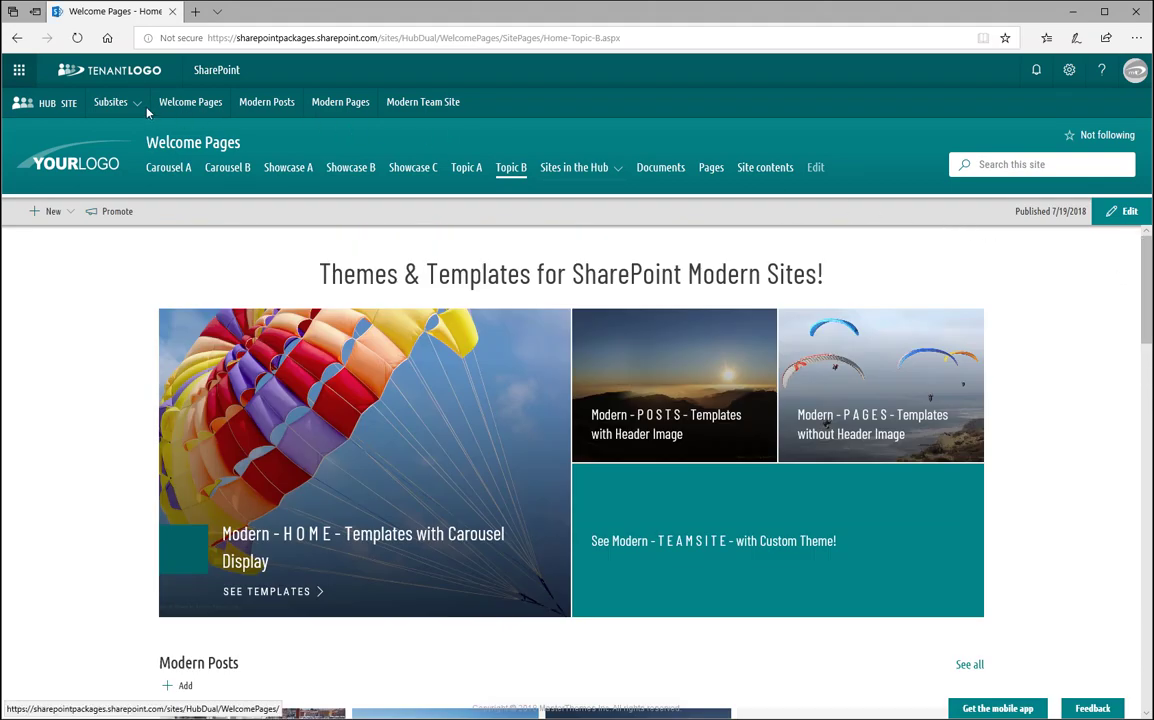
mouse_move(113, 102)
mouse_move(129, 130)
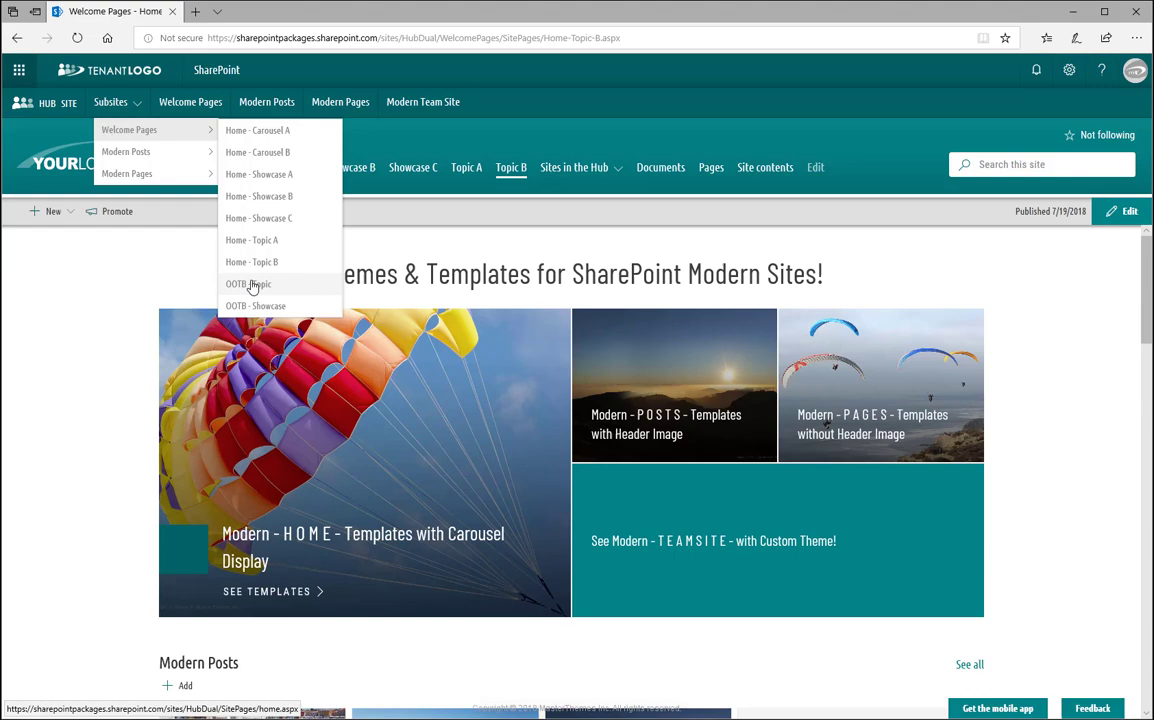
click(251, 285)
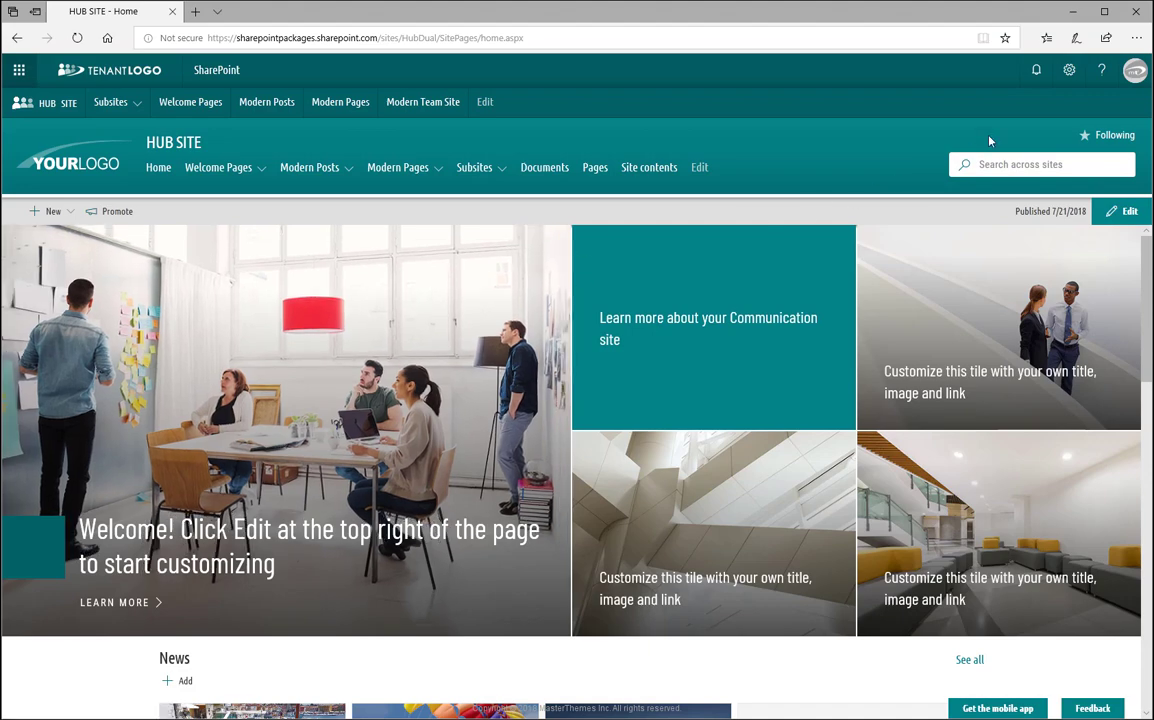
Apply the MT Shades of Red-1 theme to the hub site and open News Post - A.
click(1068, 72)
click(1000, 314)
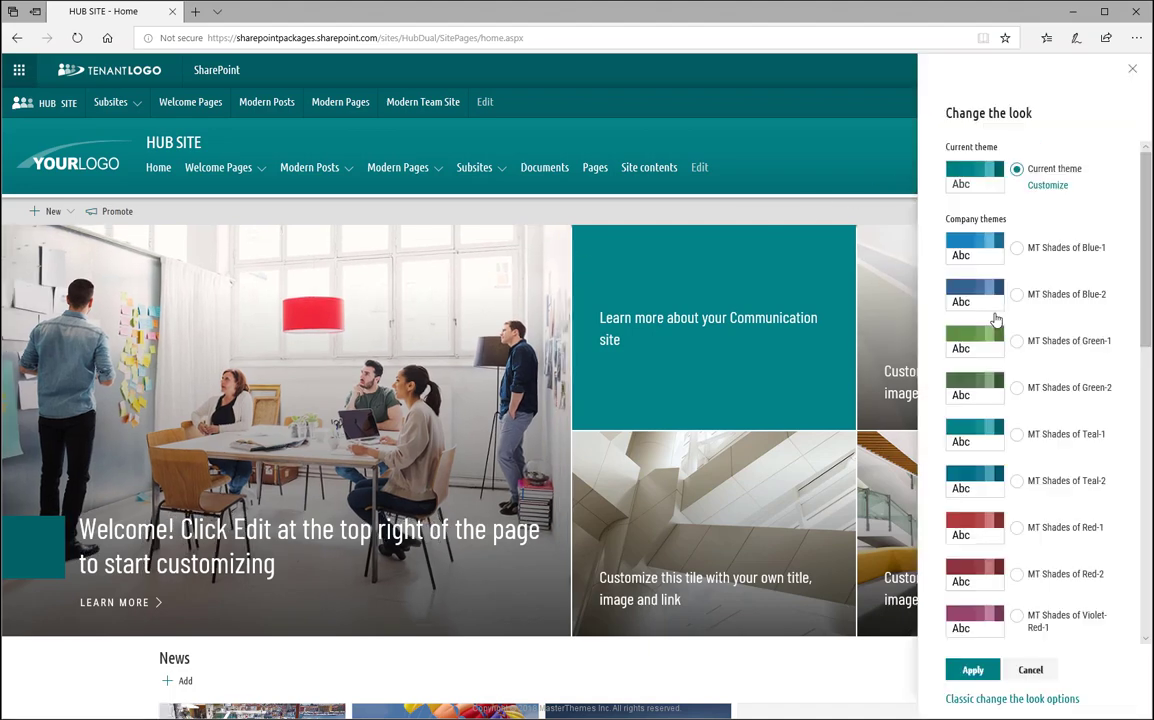
click(1018, 528)
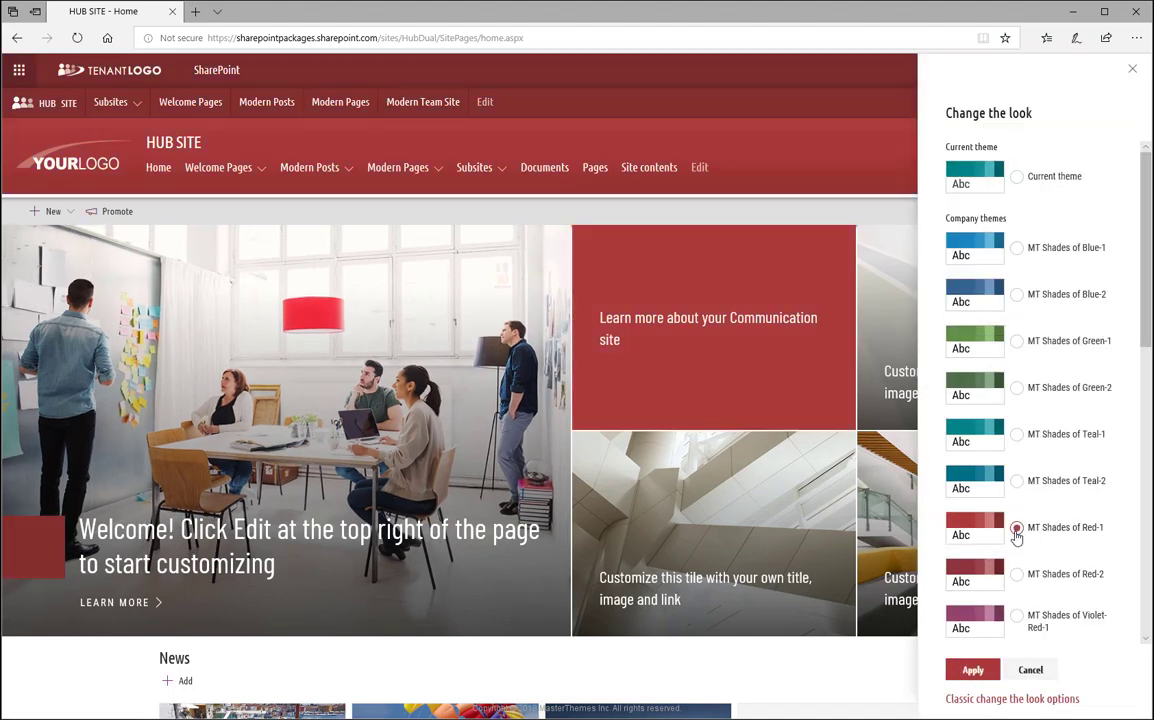
click(977, 673)
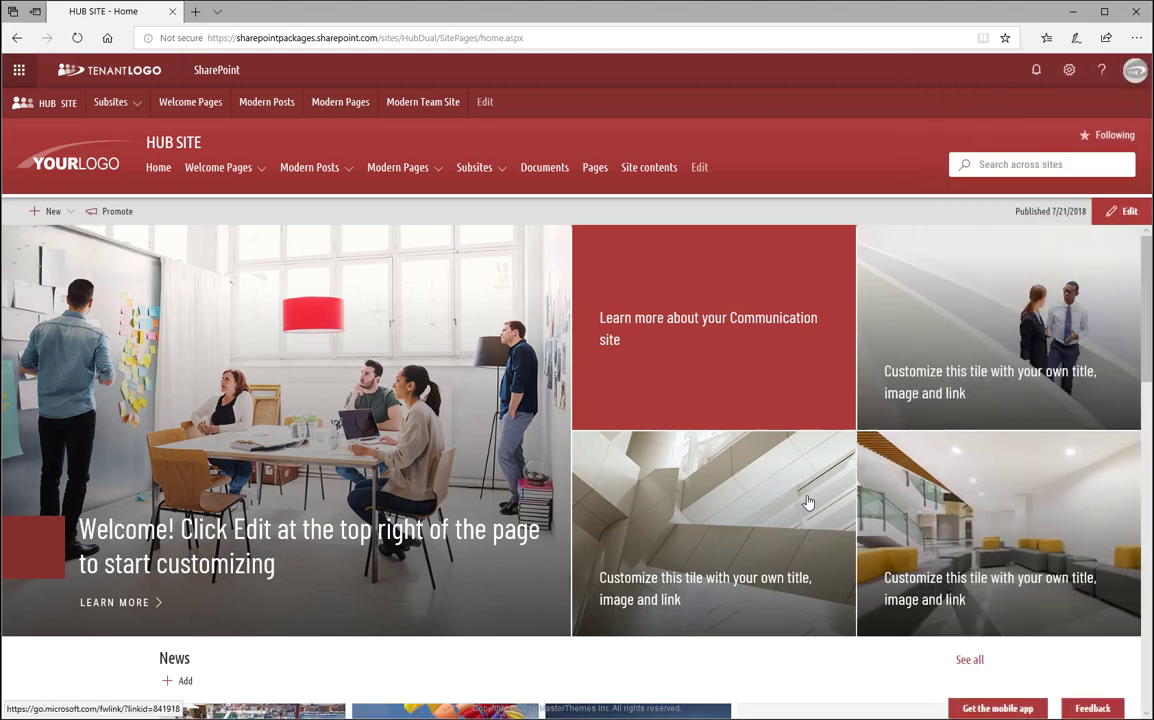
click(323, 176)
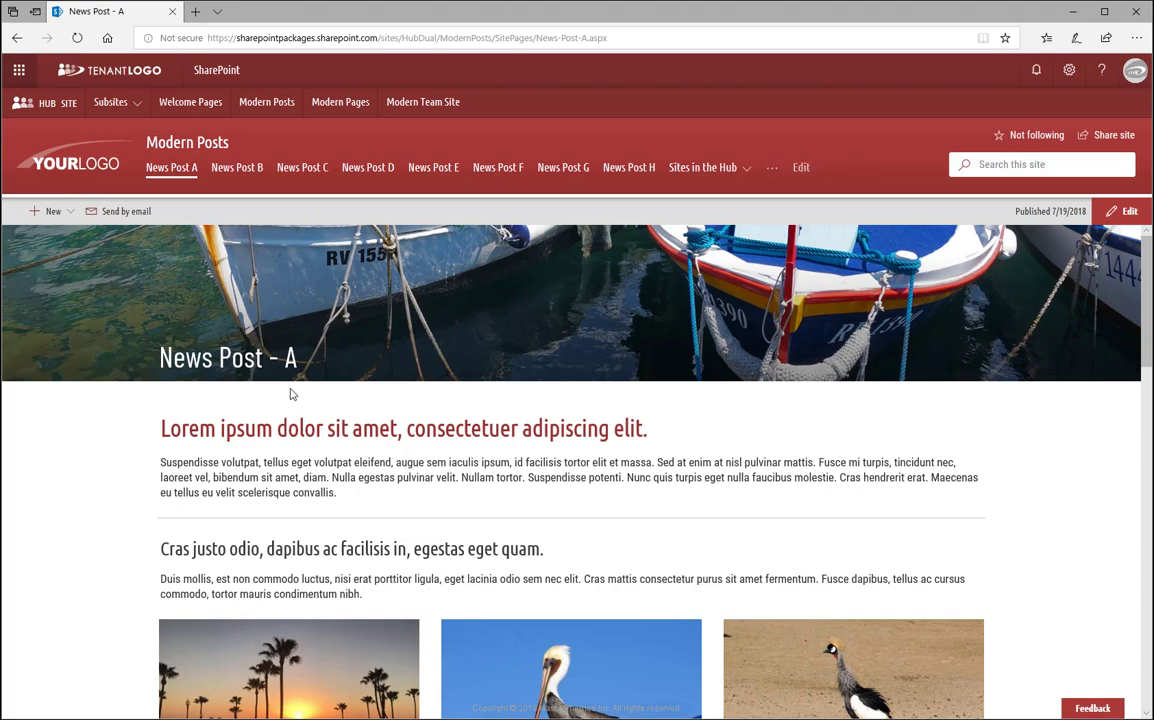
Scroll News Post - A down to its Latest News grid and back, then open News Post - B.
drag(1145, 320, 1148, 367)
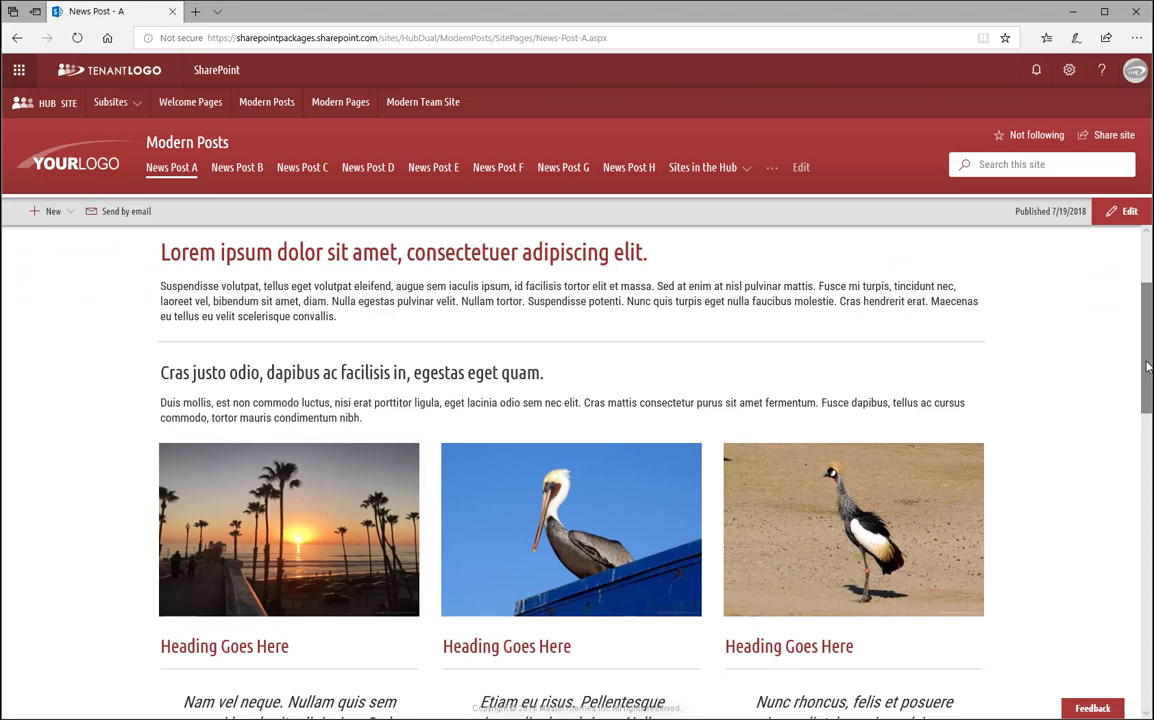
drag(1148, 367, 1148, 421)
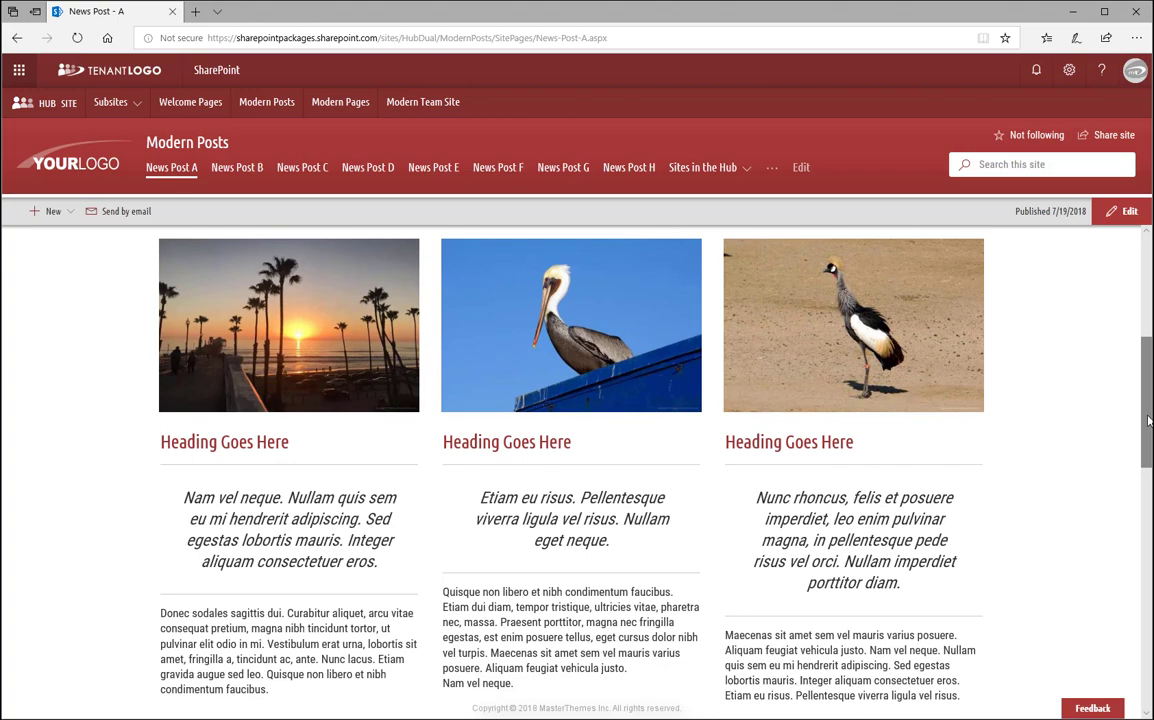
drag(1148, 421, 1148, 547)
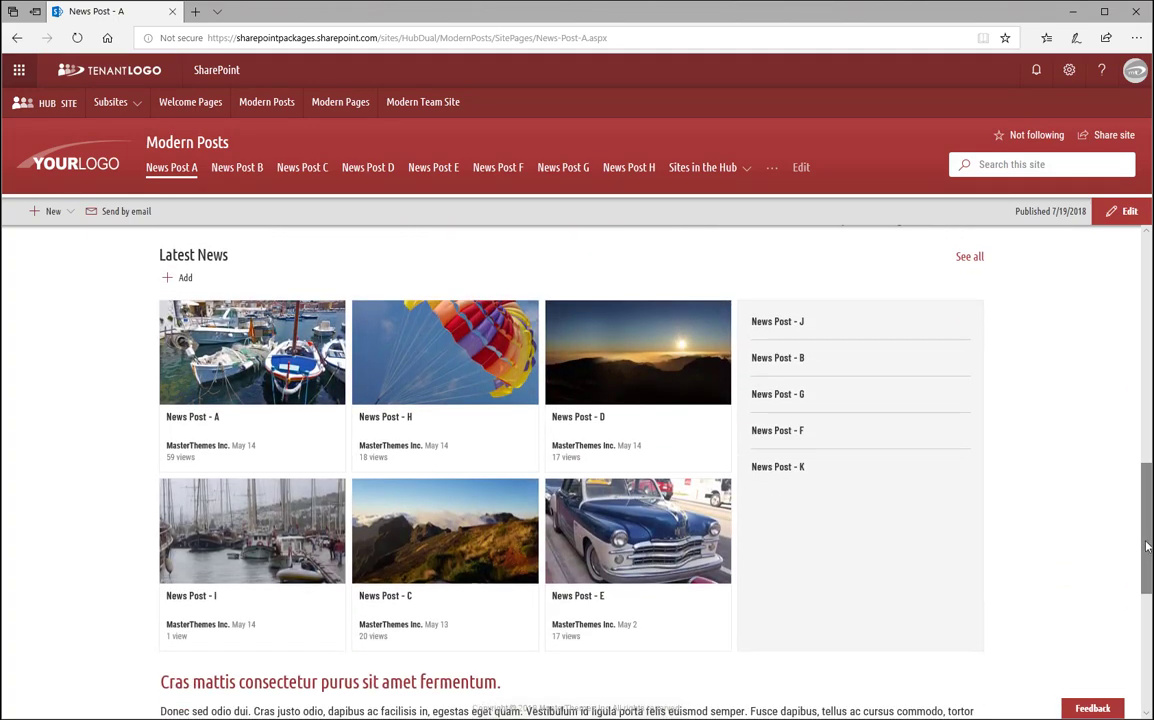
mouse_move(1146, 491)
mouse_down()
mouse_move(1144, 620)
mouse_move(1118, 245)
mouse_up()
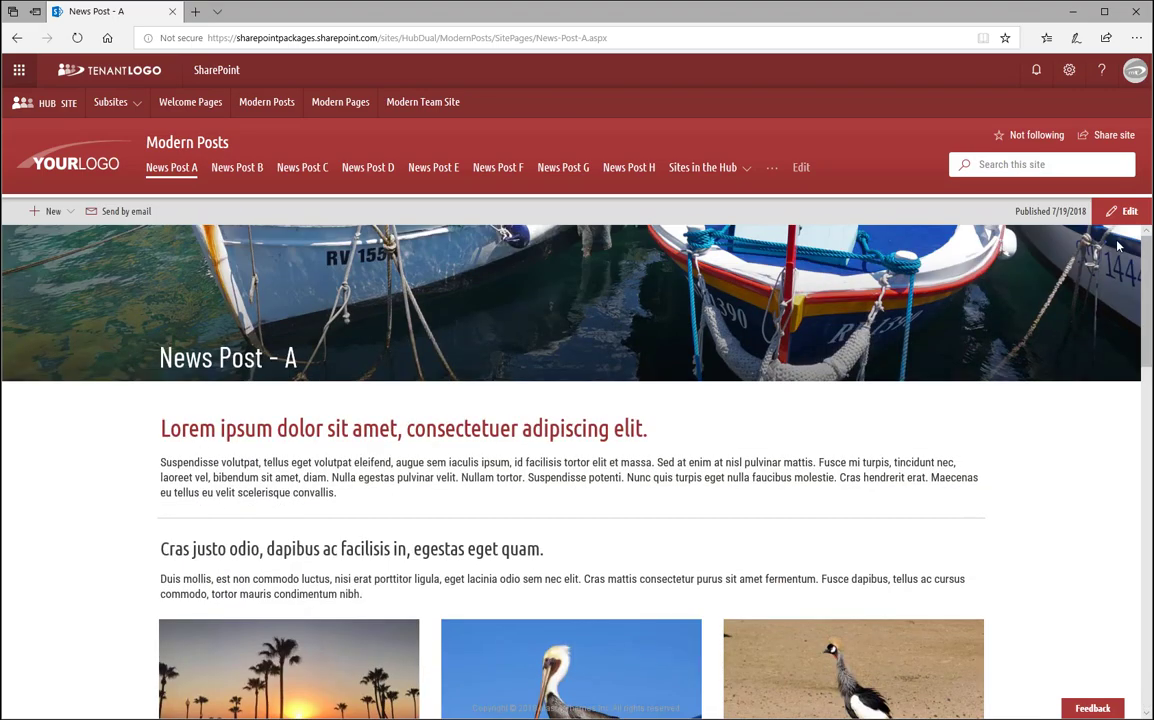
click(235, 176)
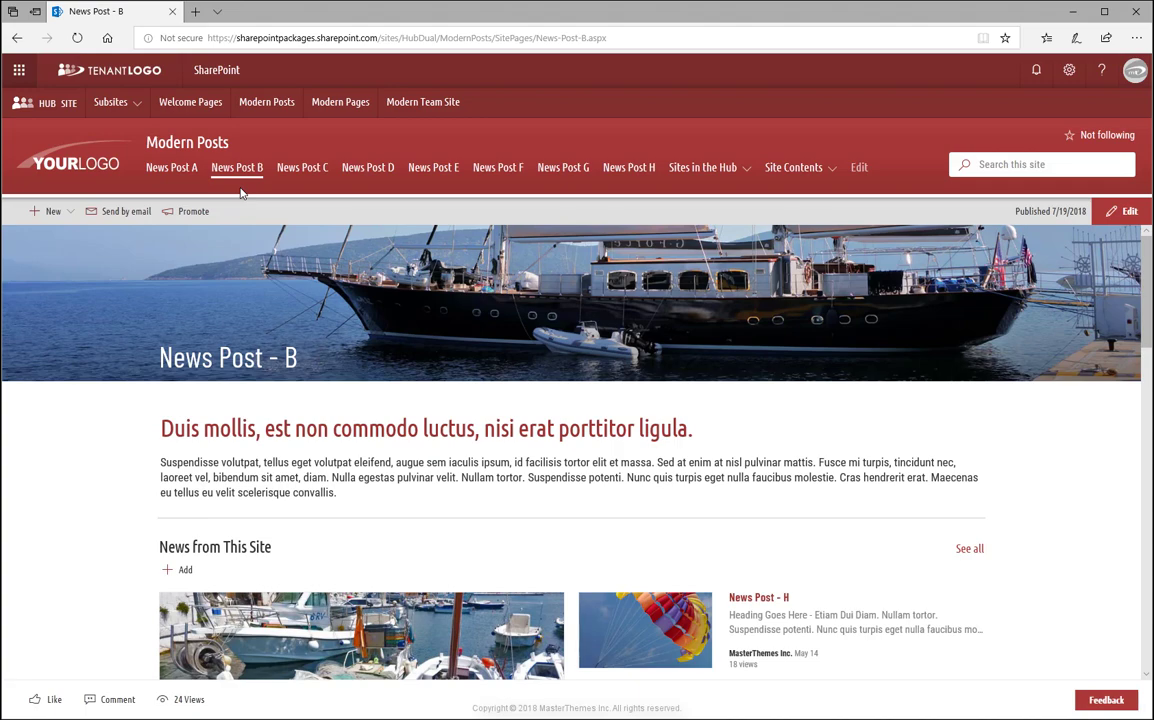
scroll(1146, 344, down, 2)
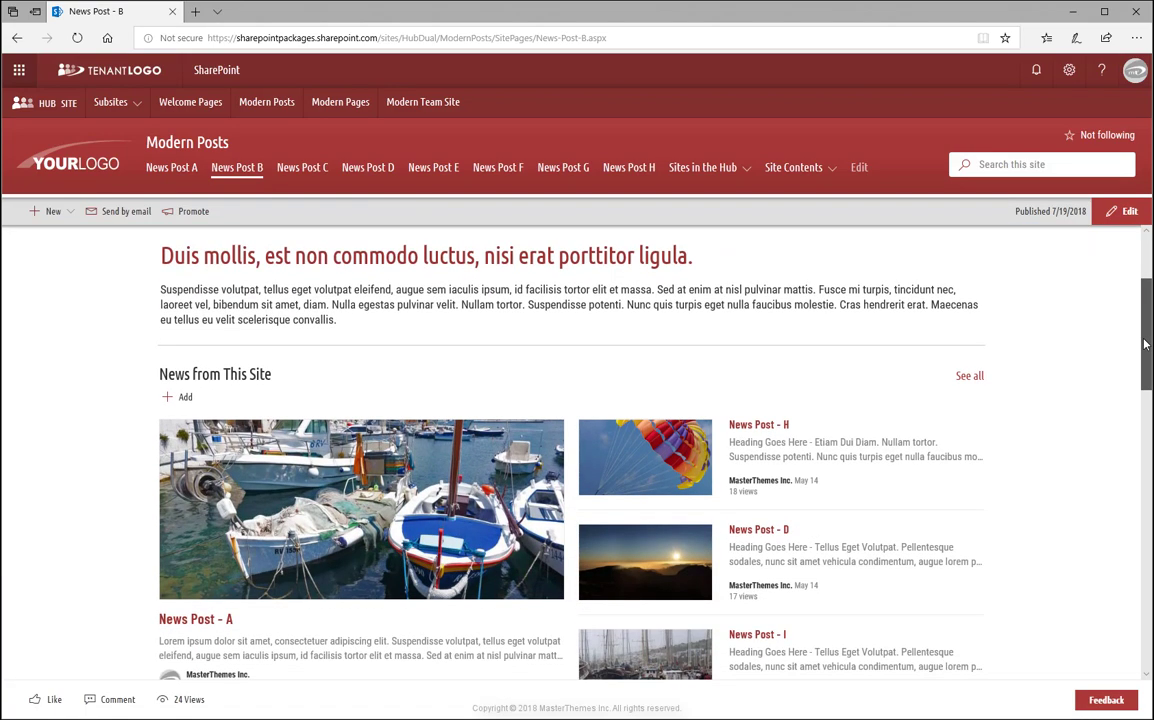
drag(1146, 344, 1143, 375)
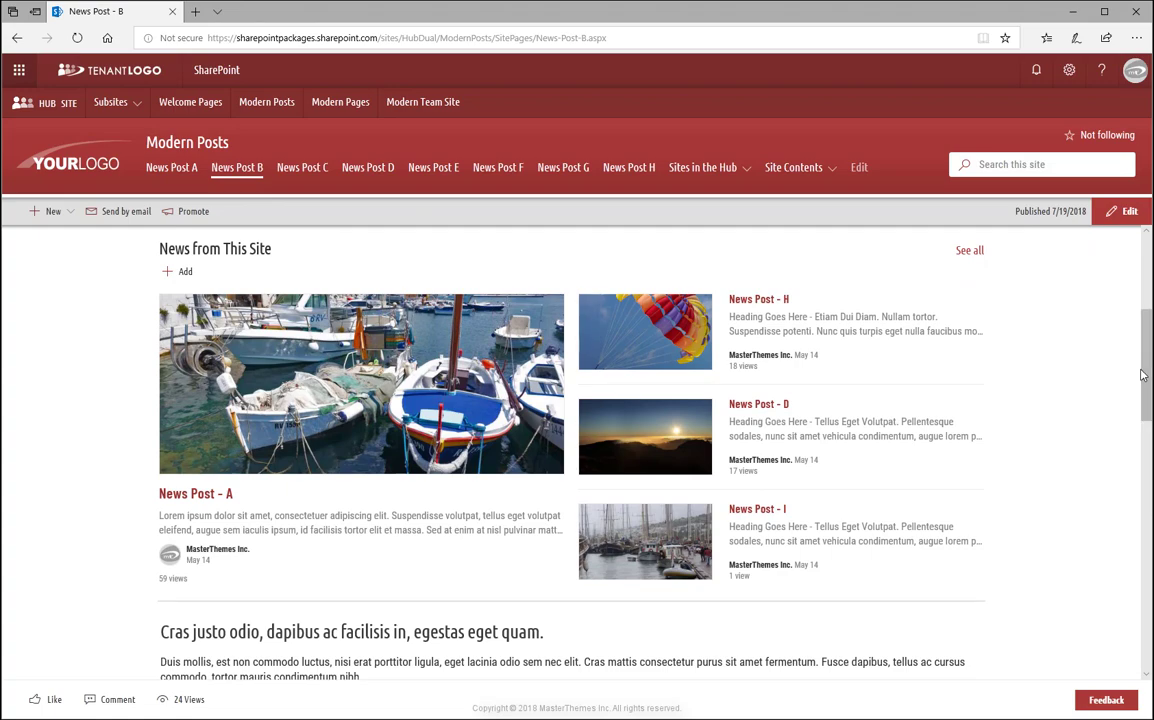
scroll(1143, 375, down, 4)
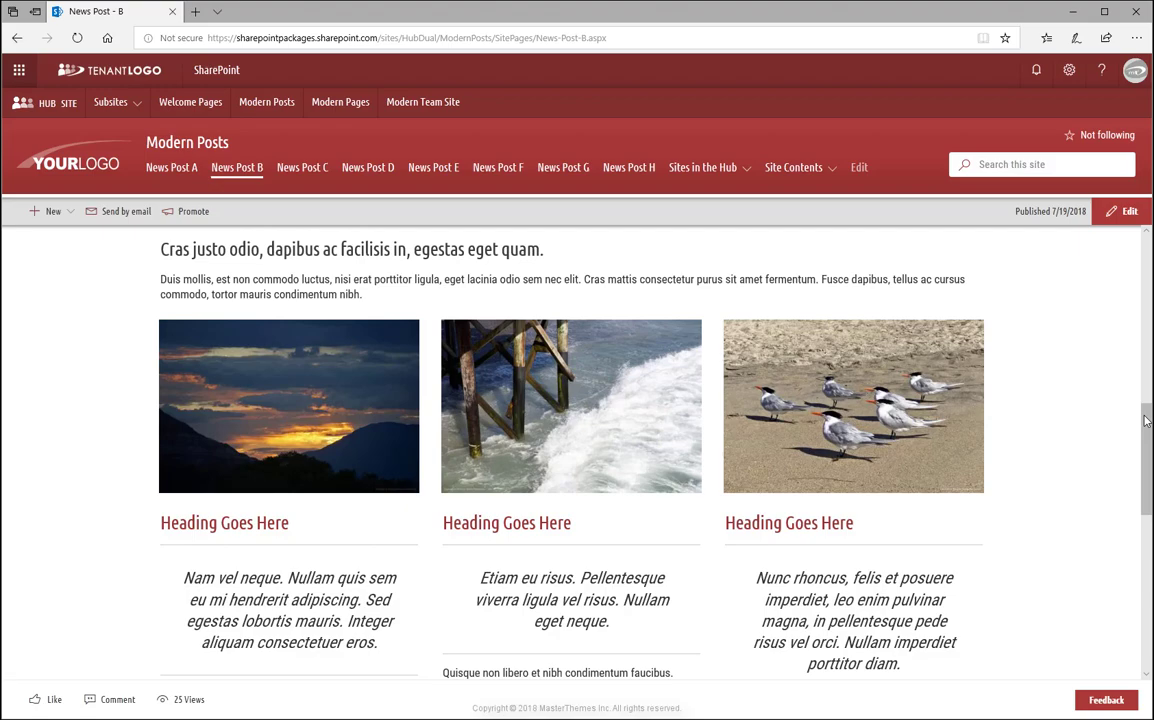
mouse_move(1145, 420)
mouse_down()
mouse_move(1145, 615)
mouse_move(1133, 386)
mouse_move(1145, 263)
mouse_up()
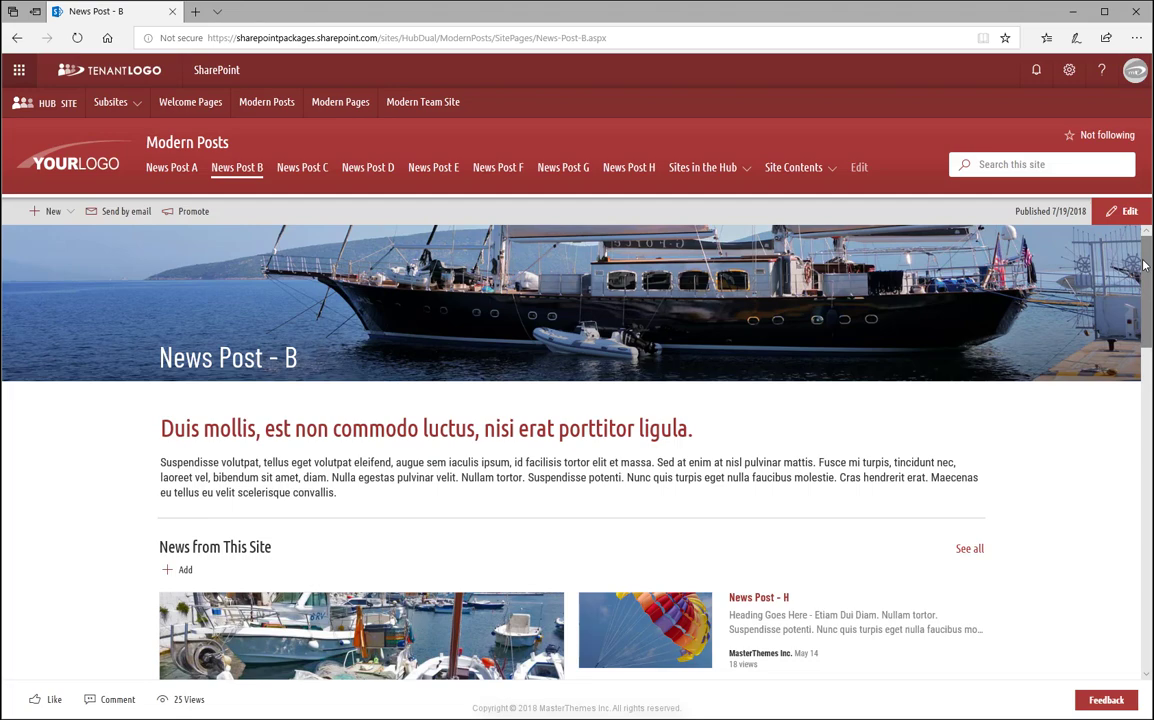
Open News Post - C and advance its first image carousel three times.
click(305, 172)
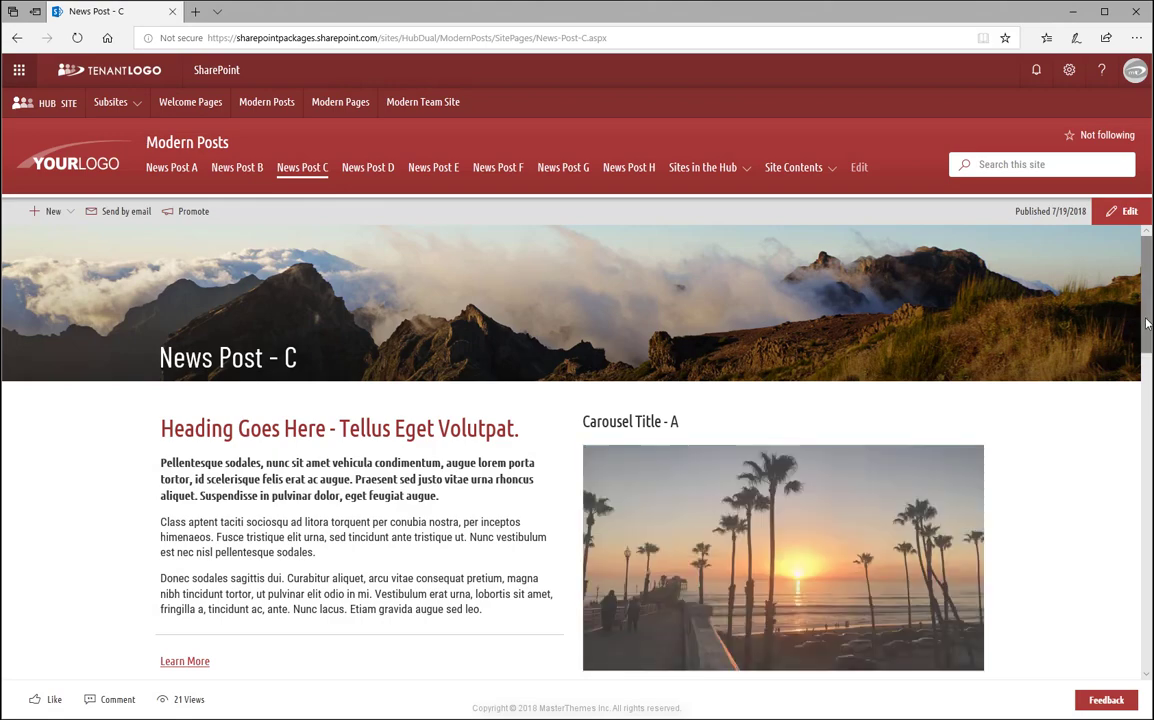
drag(1147, 343, 1142, 550)
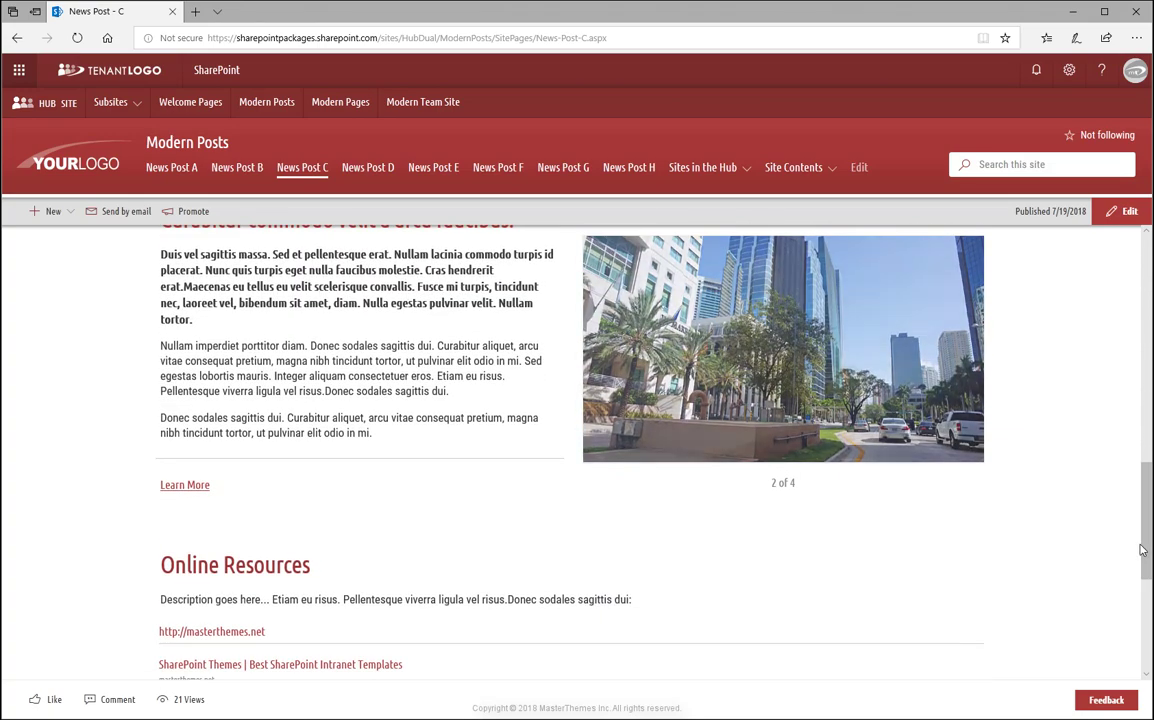
click(963, 367)
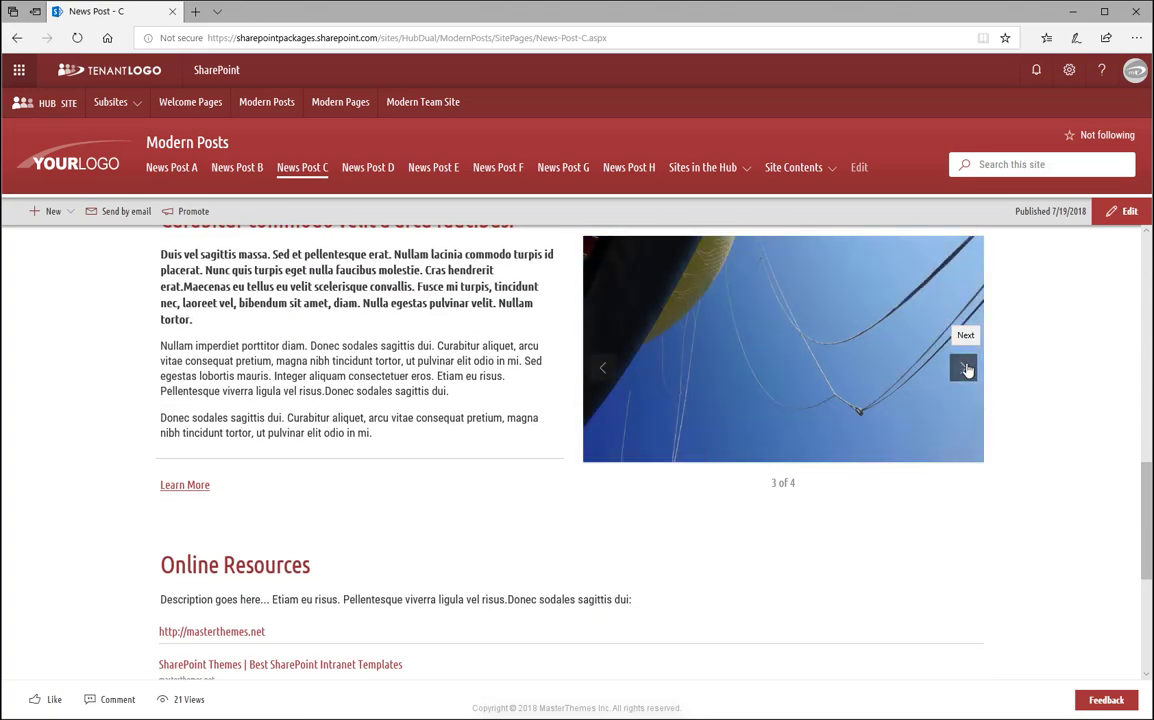
click(966, 370)
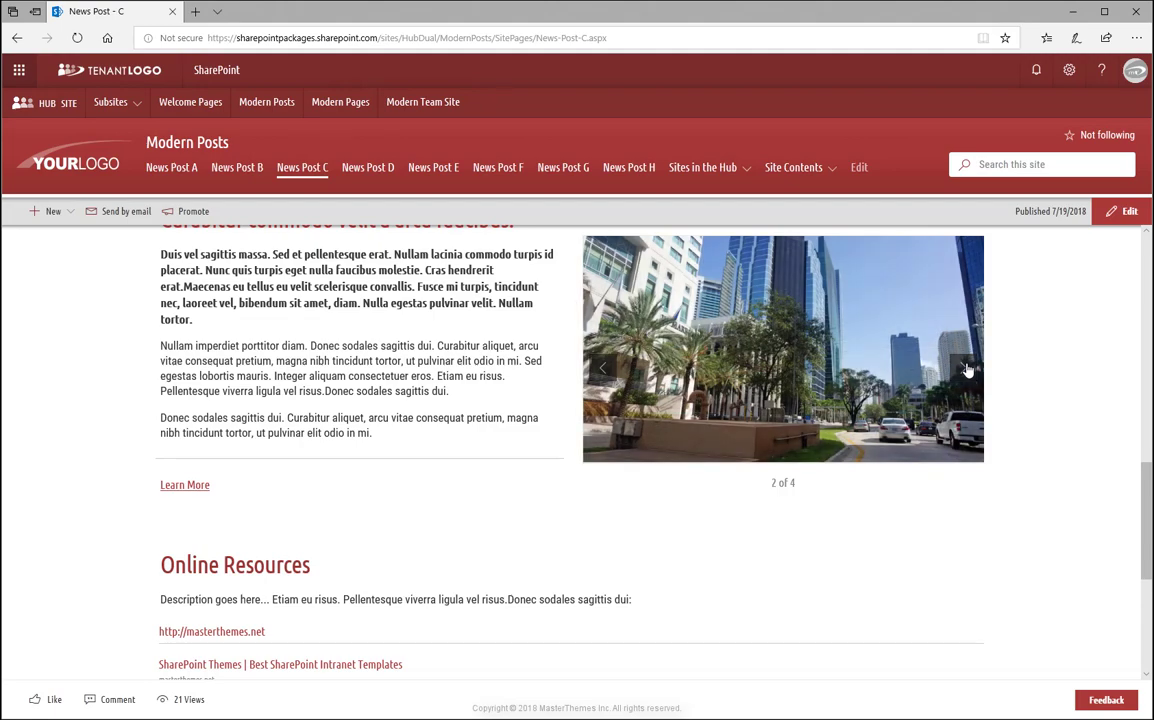
click(966, 370)
Cycle the second carousel through the sunset images back to sunrise, then open News Post - D.
mouse_move(1145, 479)
mouse_down()
mouse_move(1146, 587)
mouse_move(1138, 244)
mouse_up()
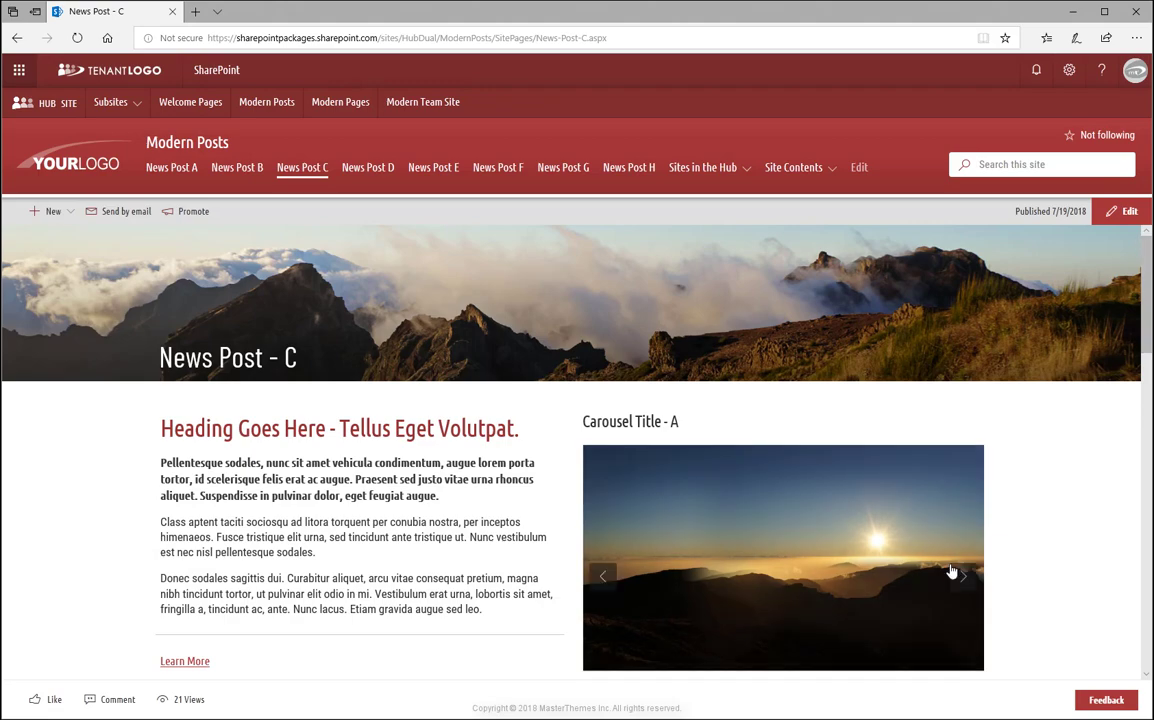
click(958, 579)
click(958, 579)
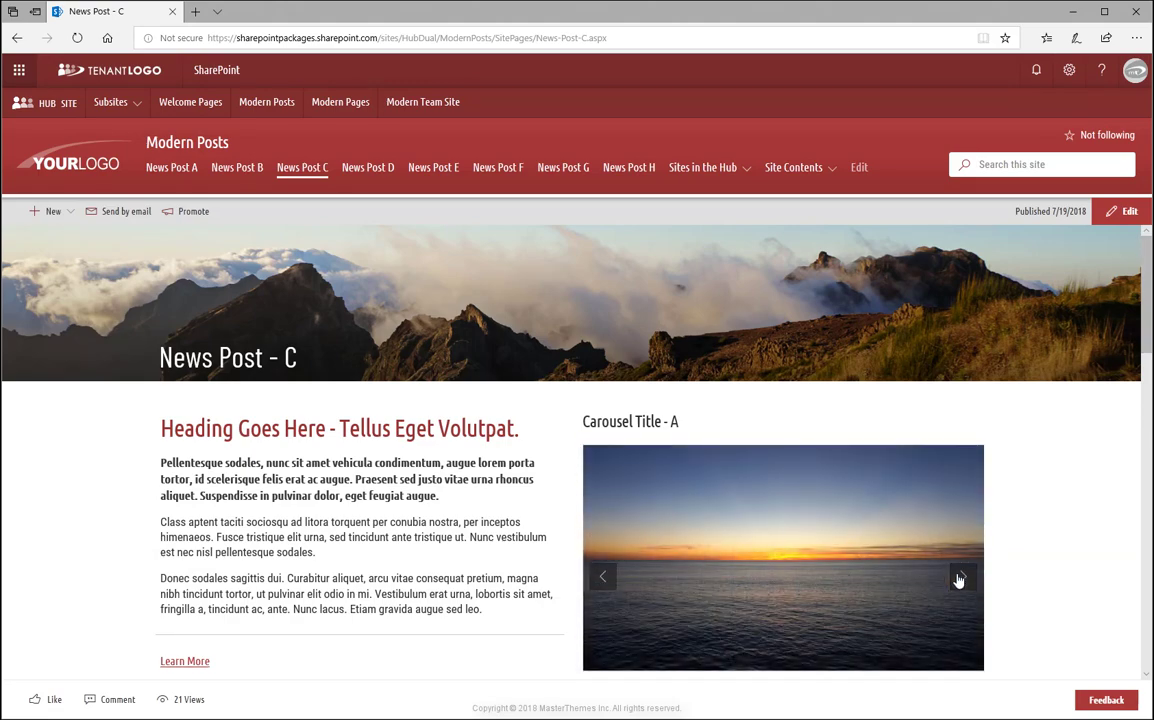
click(958, 579)
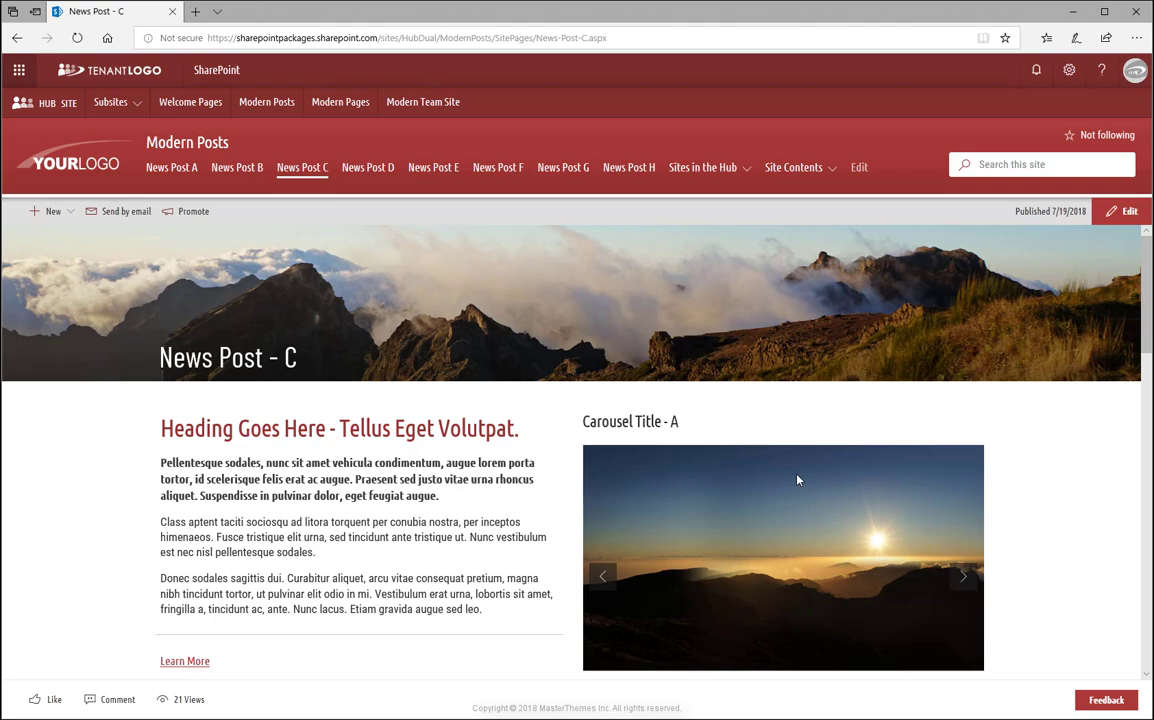
click(372, 169)
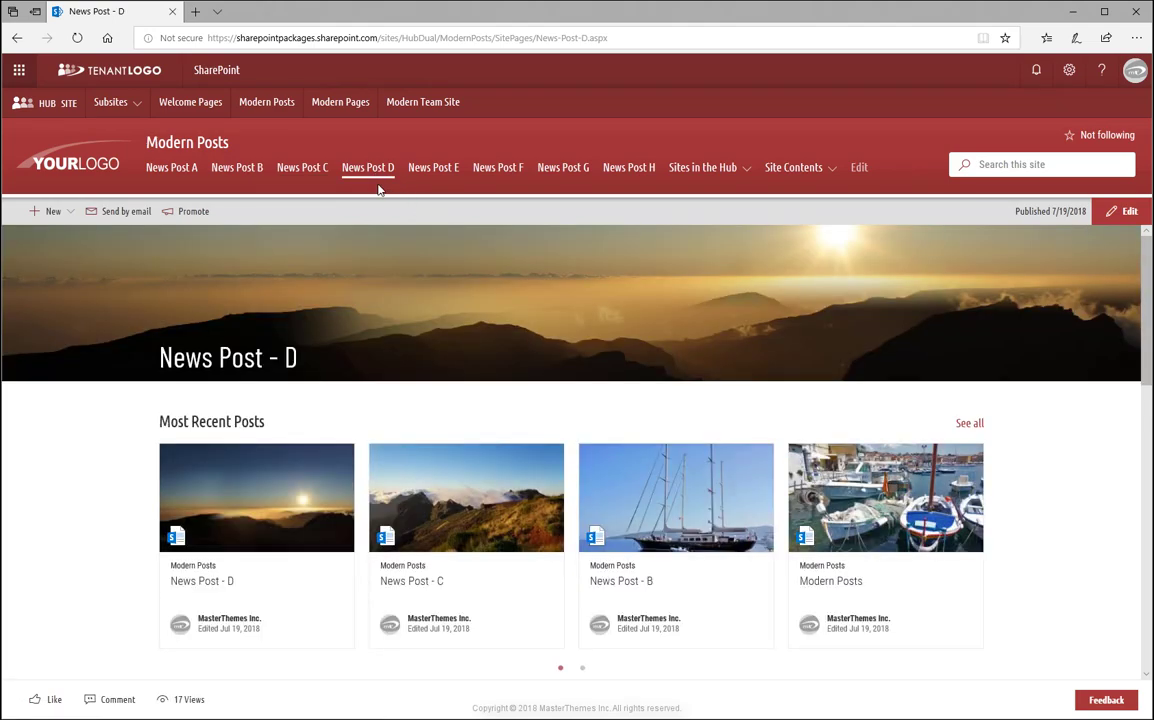
Page News Post - D's Most Recent Posts cards forward and back to the first set.
click(968, 560)
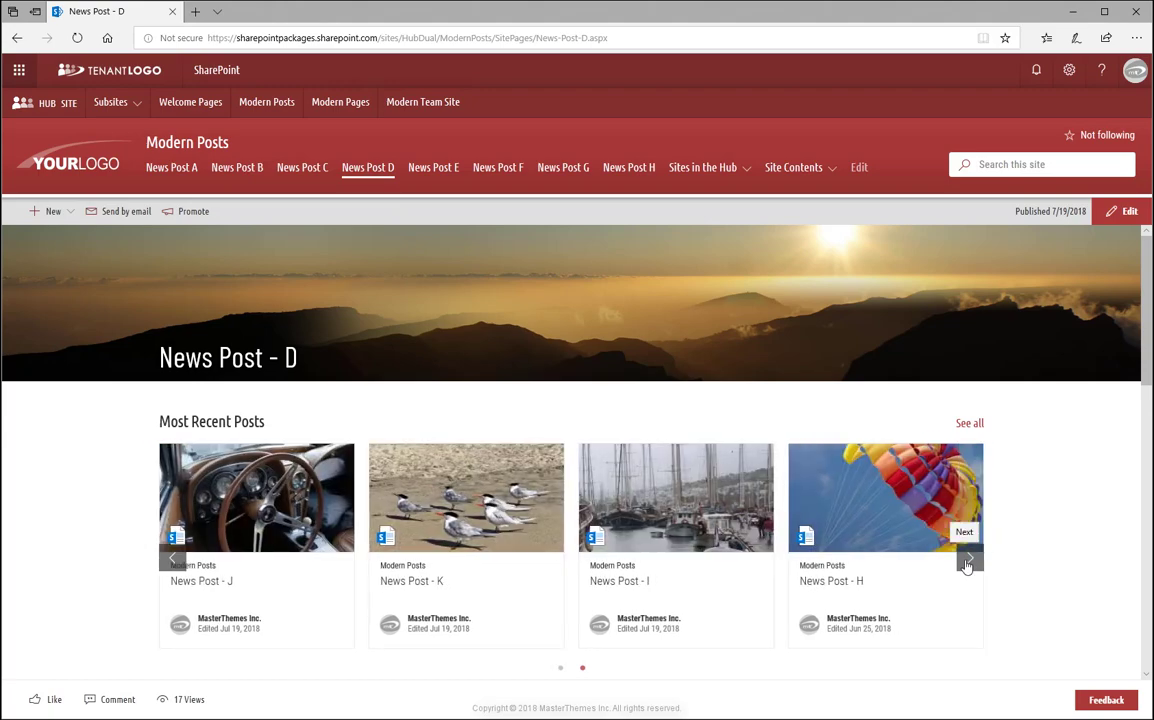
click(968, 560)
click(967, 562)
Enlarge the cruise-ship gallery photo, step forward to the city street photo, and close the viewer.
scroll(1143, 405, down, 1)
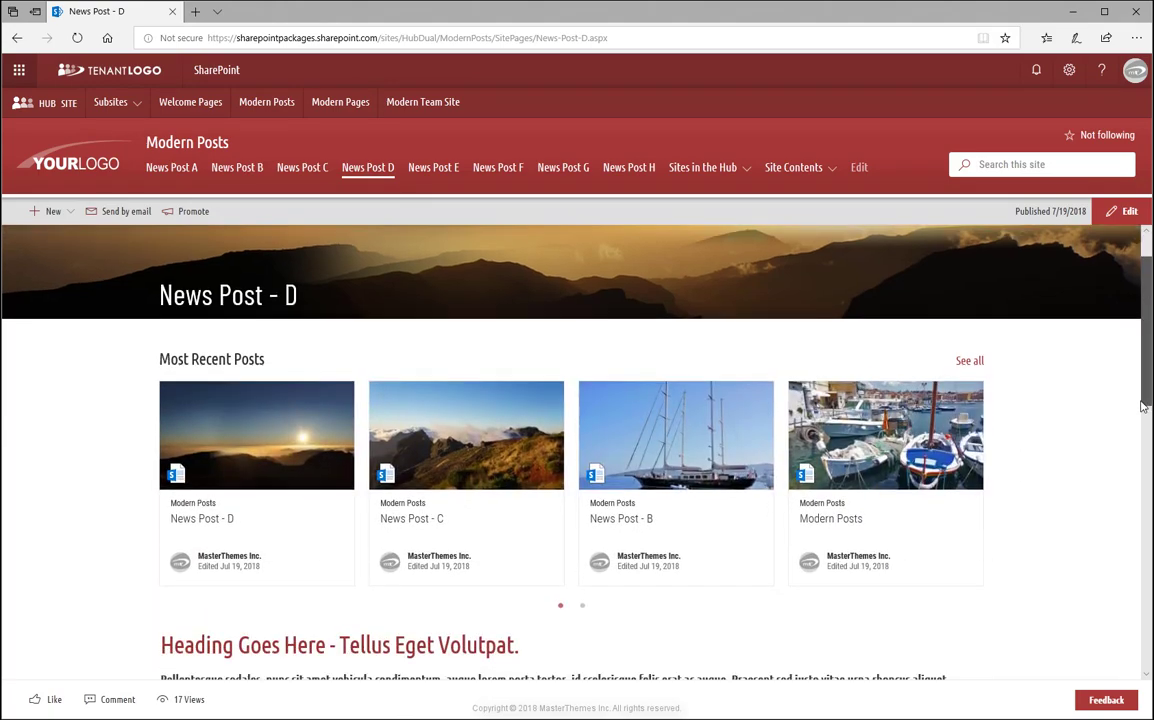
drag(1143, 405, 1129, 560)
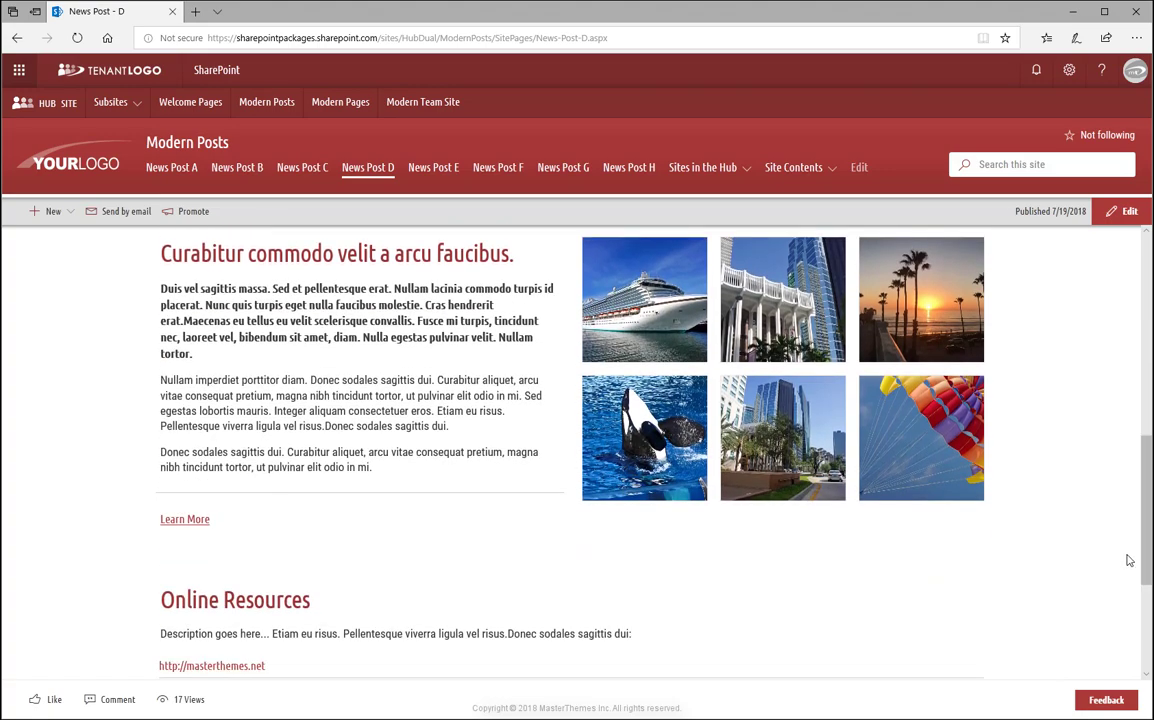
click(684, 320)
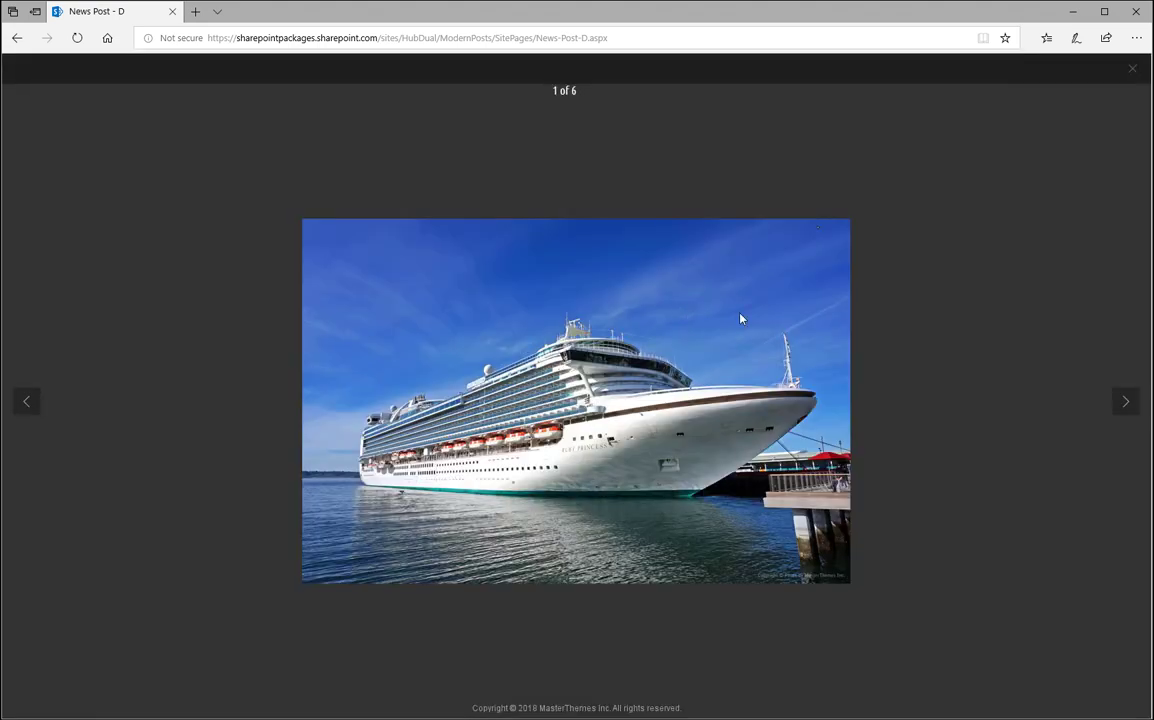
click(1122, 404)
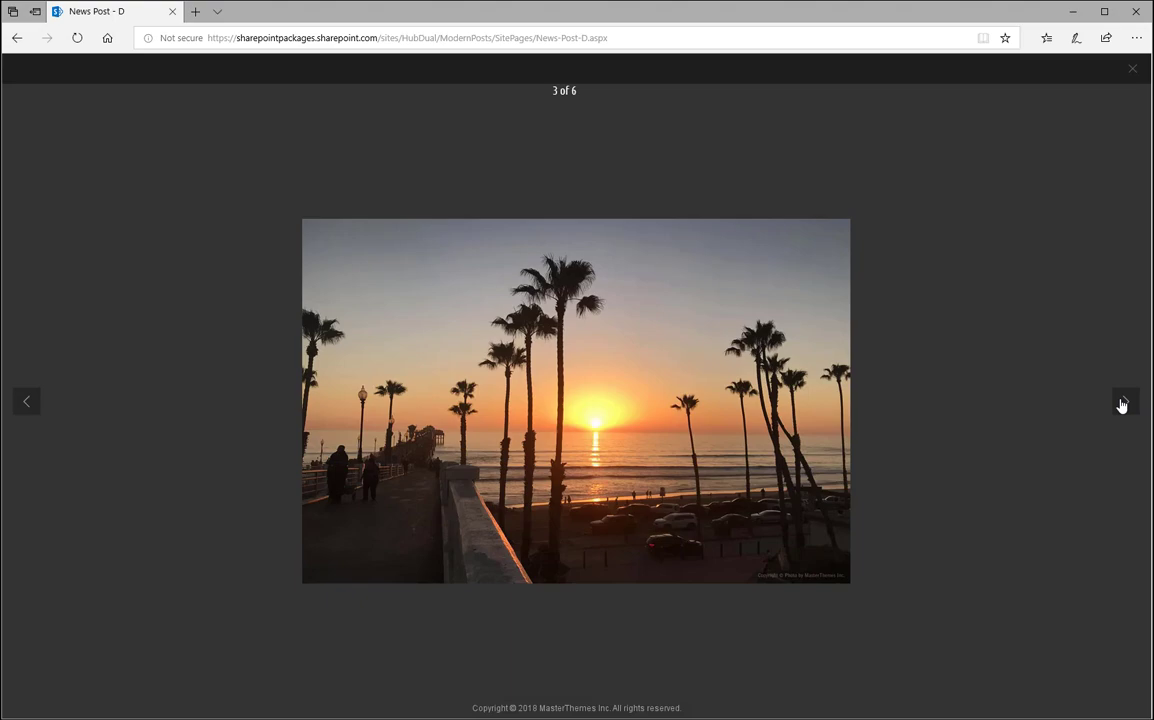
click(1122, 404)
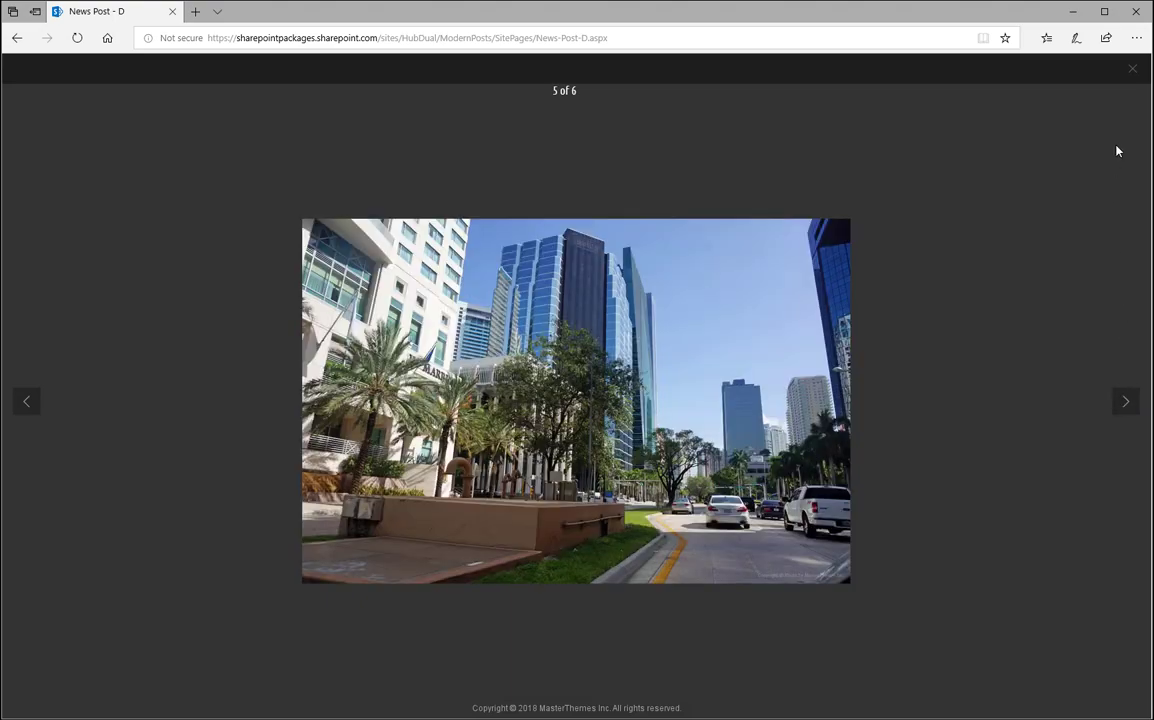
click(1131, 77)
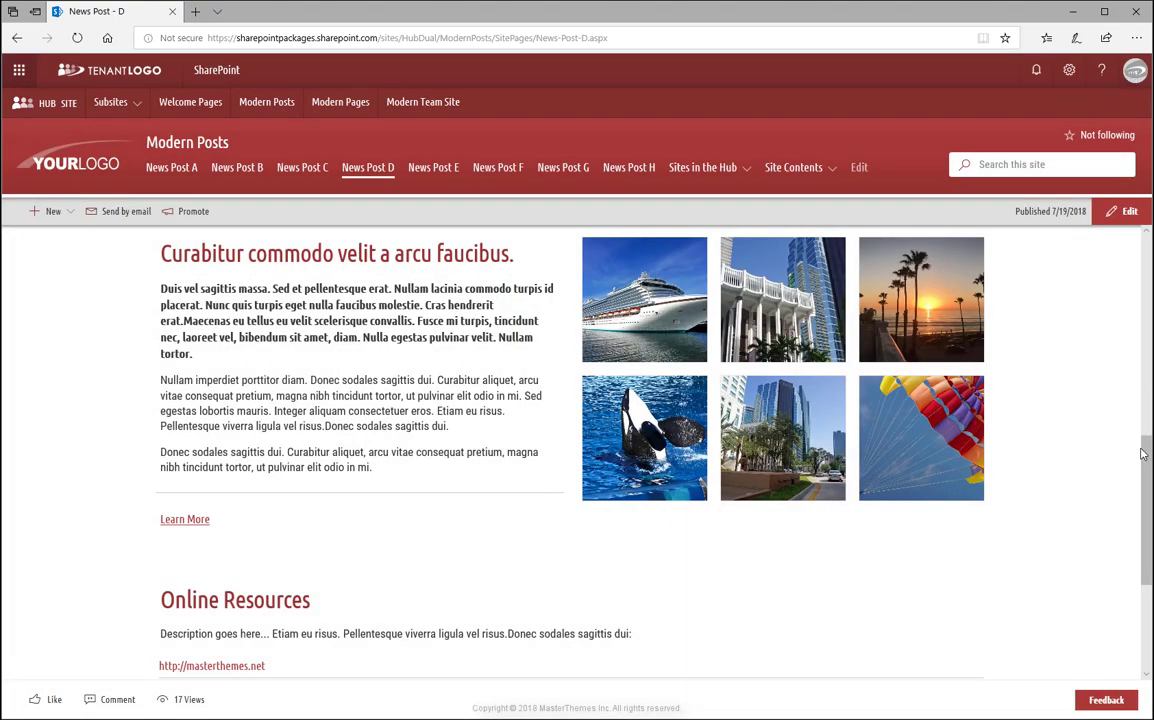
drag(1142, 455, 1138, 229)
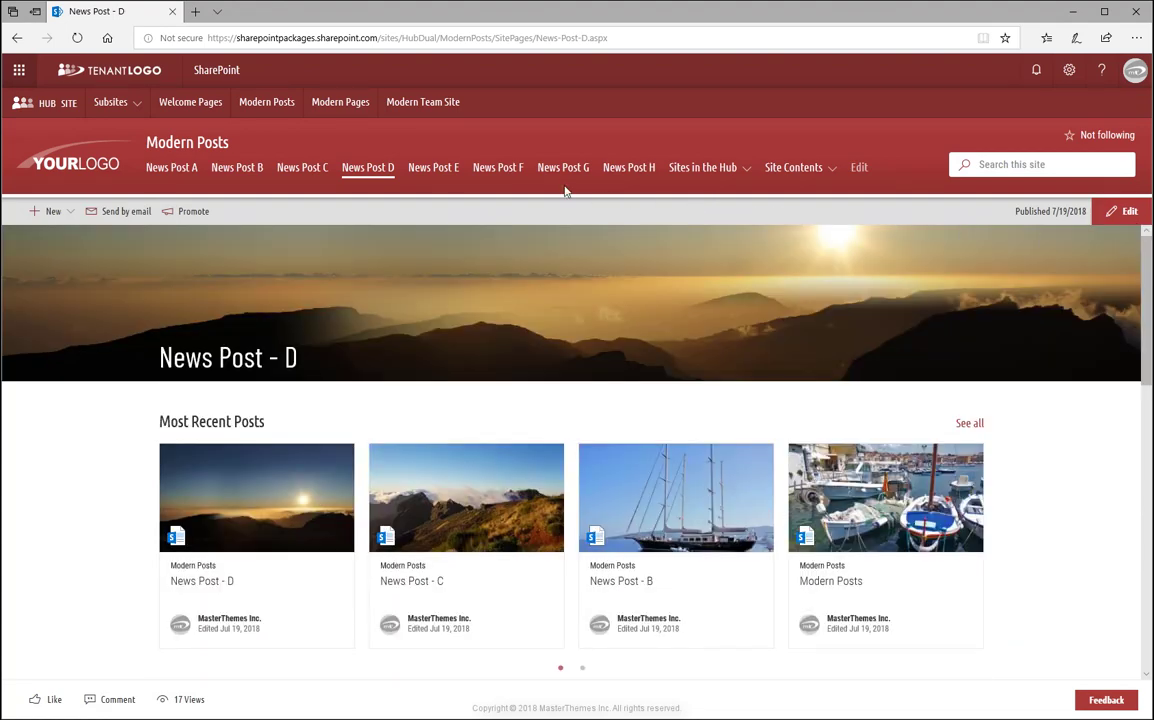
Open News Post - E and view its steering-wheel and blue-car gallery photos enlarged.
click(451, 175)
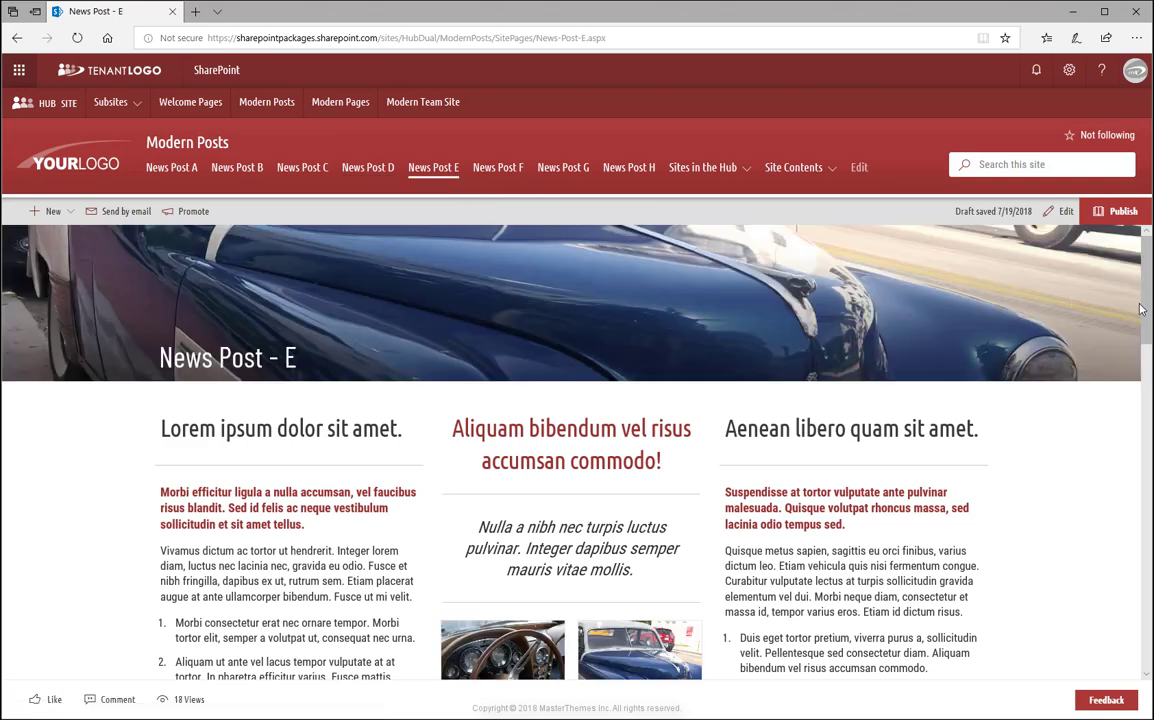
scroll(1137, 368, down, 2)
scroll(1135, 375, down, 2)
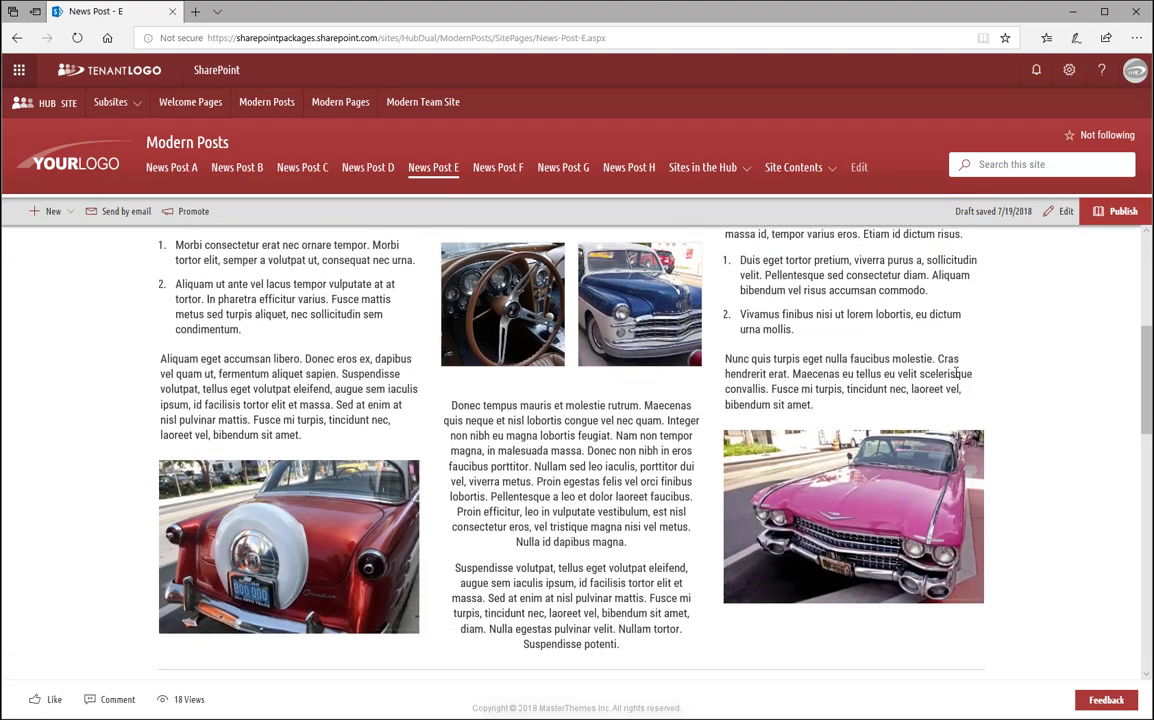
click(533, 325)
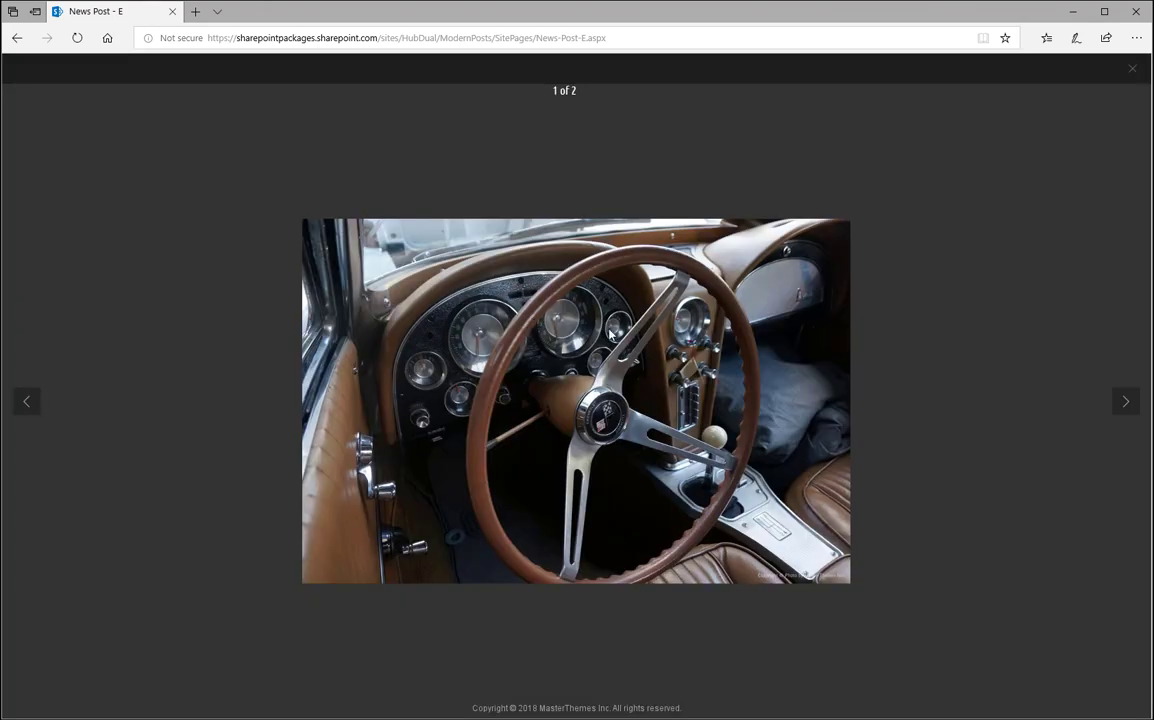
click(1123, 404)
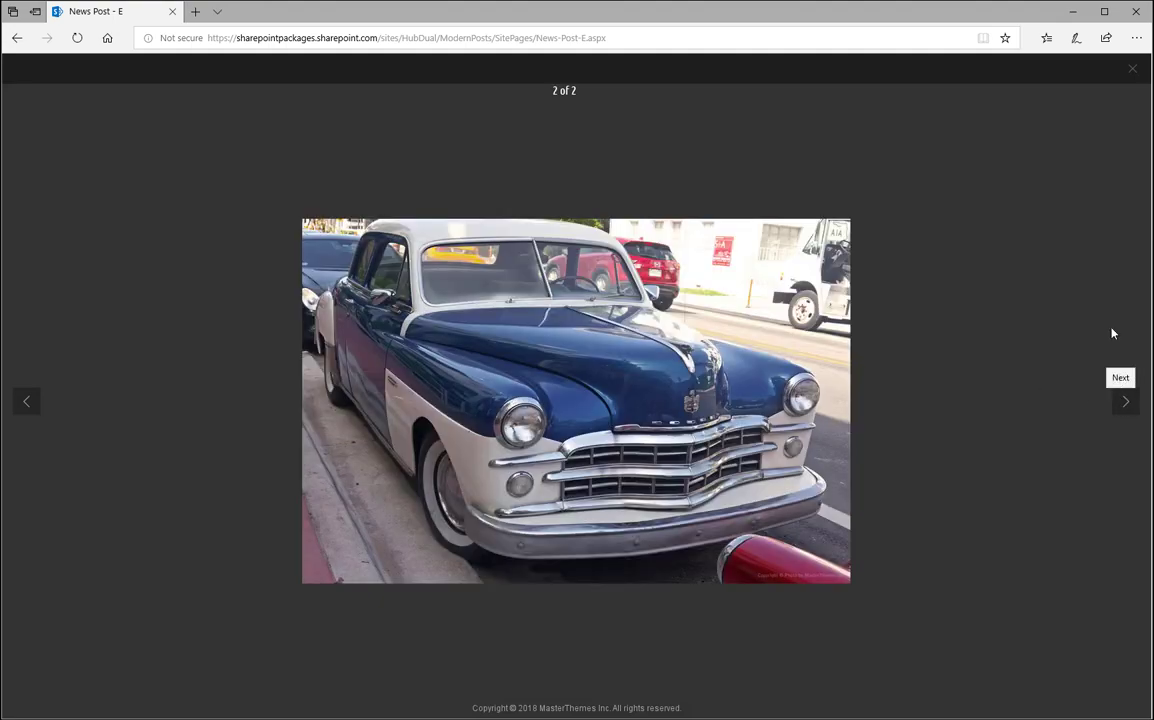
click(1134, 74)
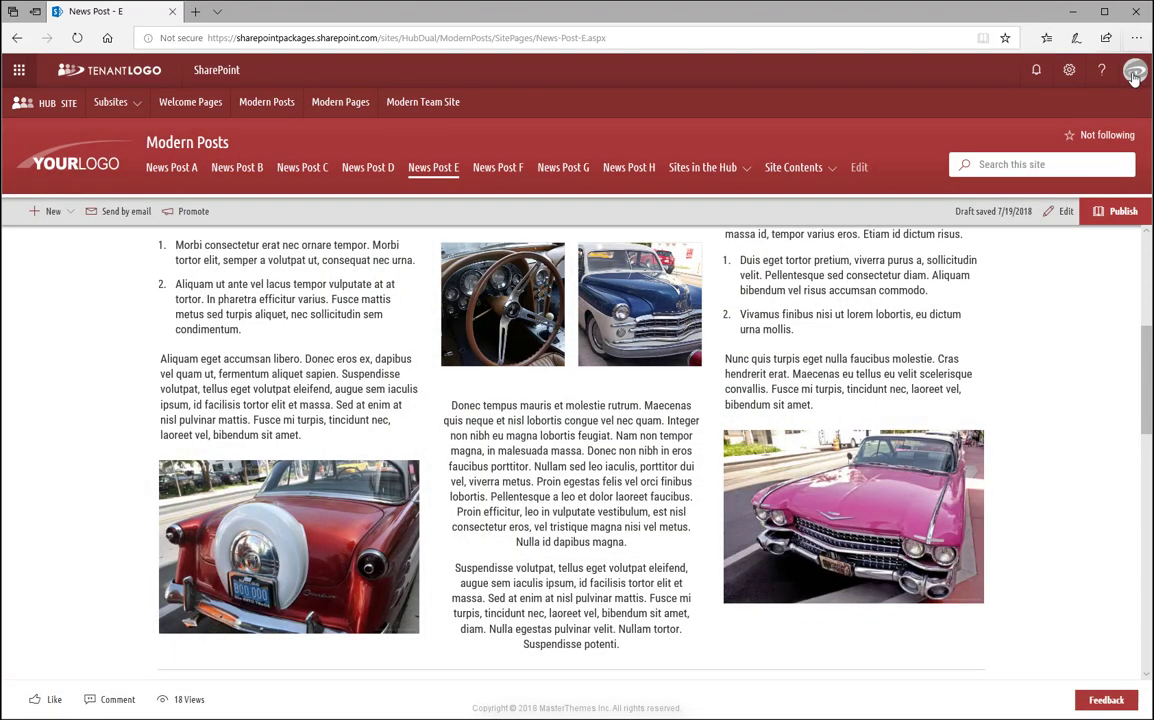
mouse_move(1145, 318)
mouse_down()
mouse_move(1134, 592)
mouse_move(1145, 370)
mouse_move(1122, 253)
mouse_up()
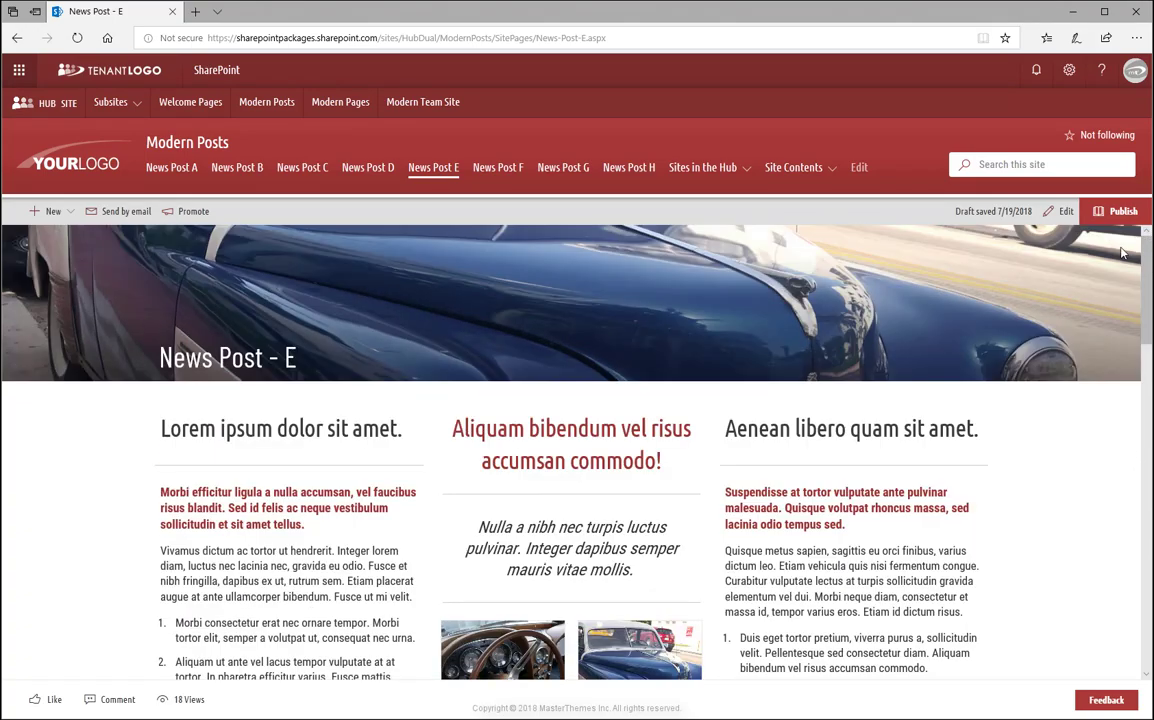
Open News Post - F and scroll through its slideshows, map, gallery and resources, then back up.
click(508, 174)
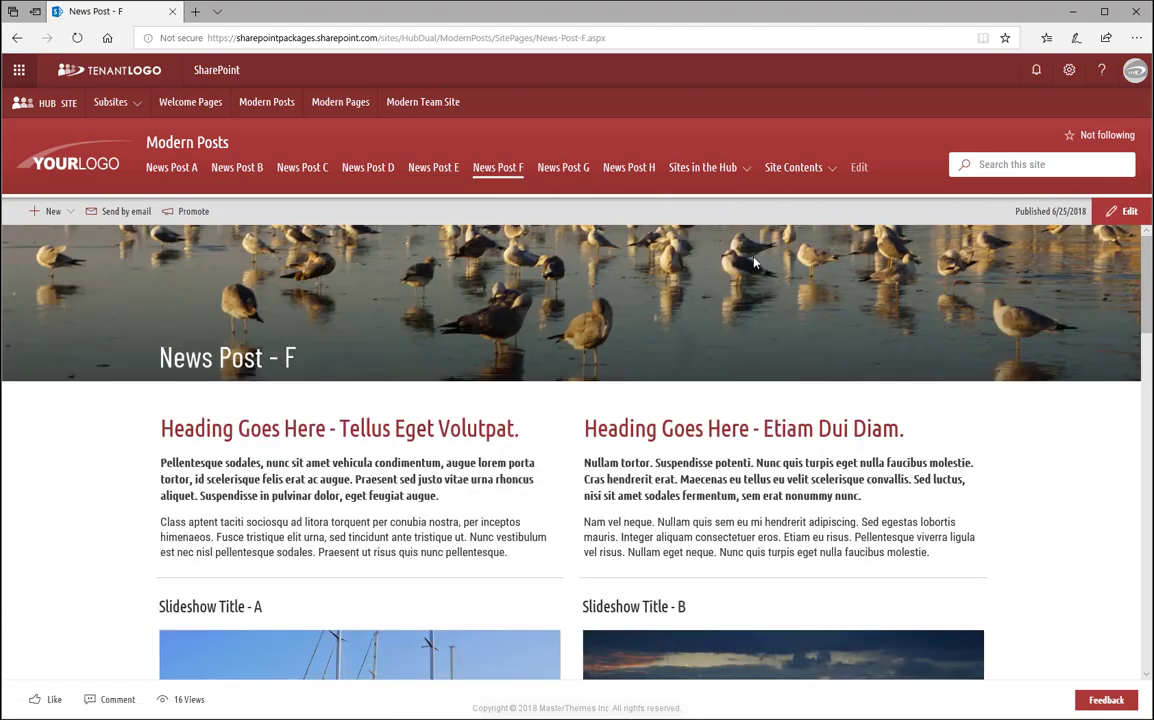
drag(1146, 326, 1146, 402)
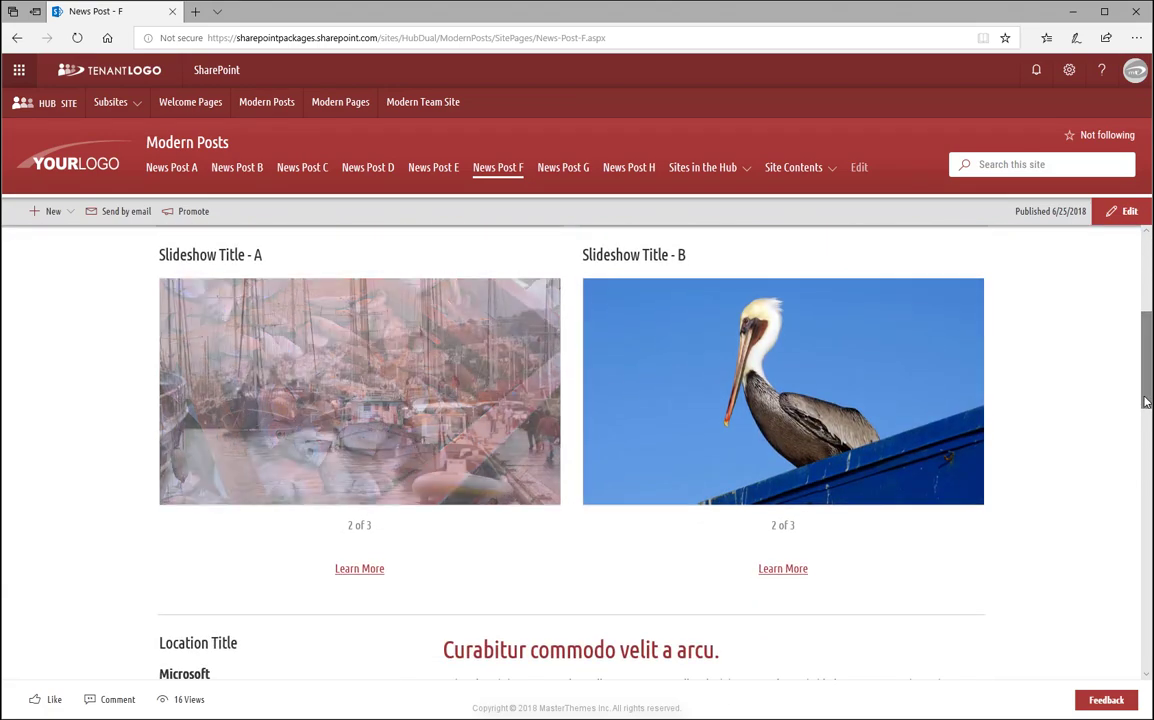
scroll(1146, 353, down, 1)
drag(1146, 353, 1139, 418)
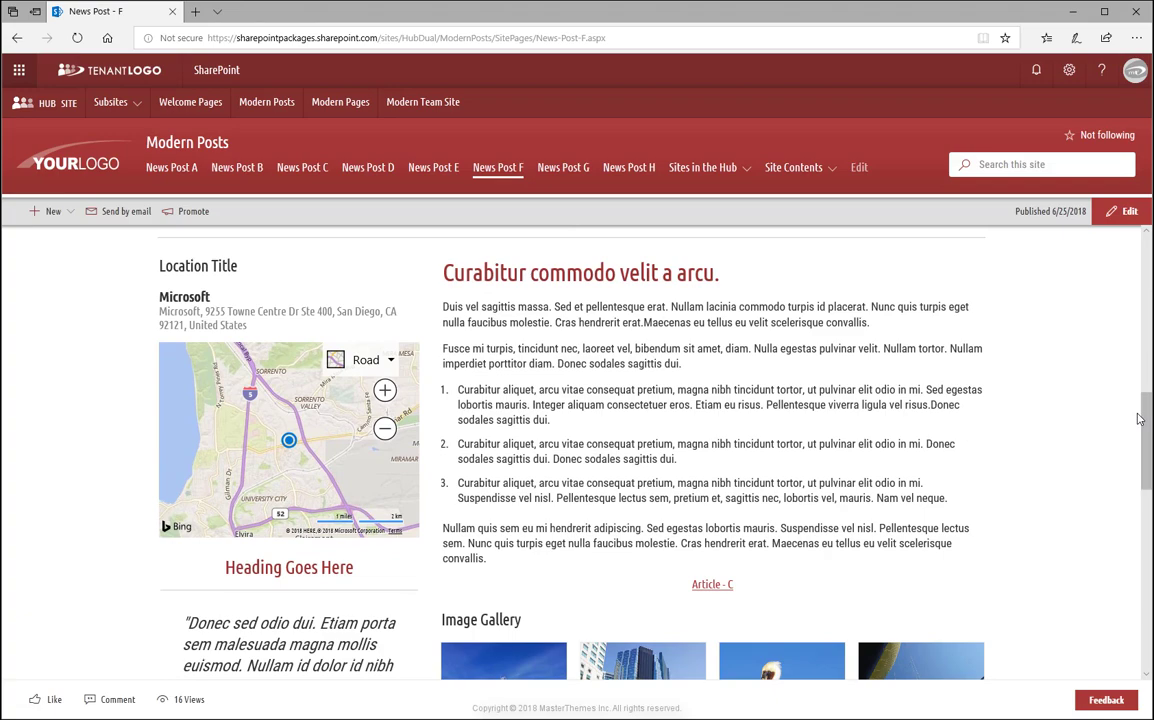
drag(1139, 418, 1136, 497)
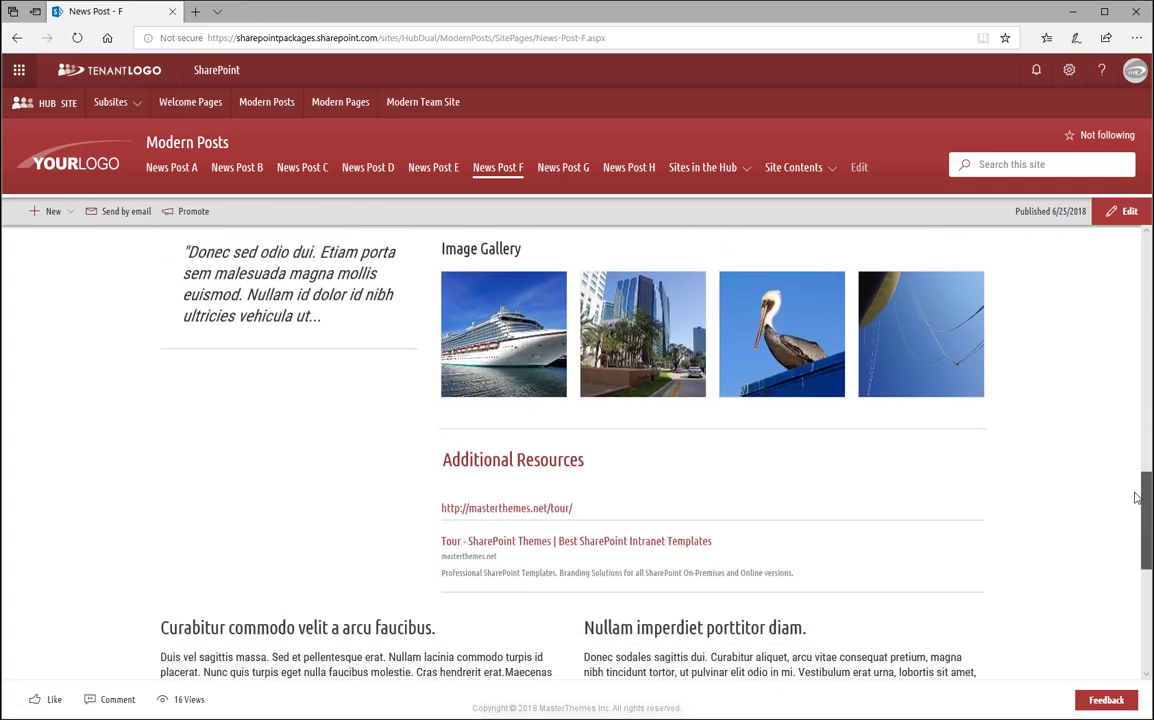
scroll(1125, 560, down, 5)
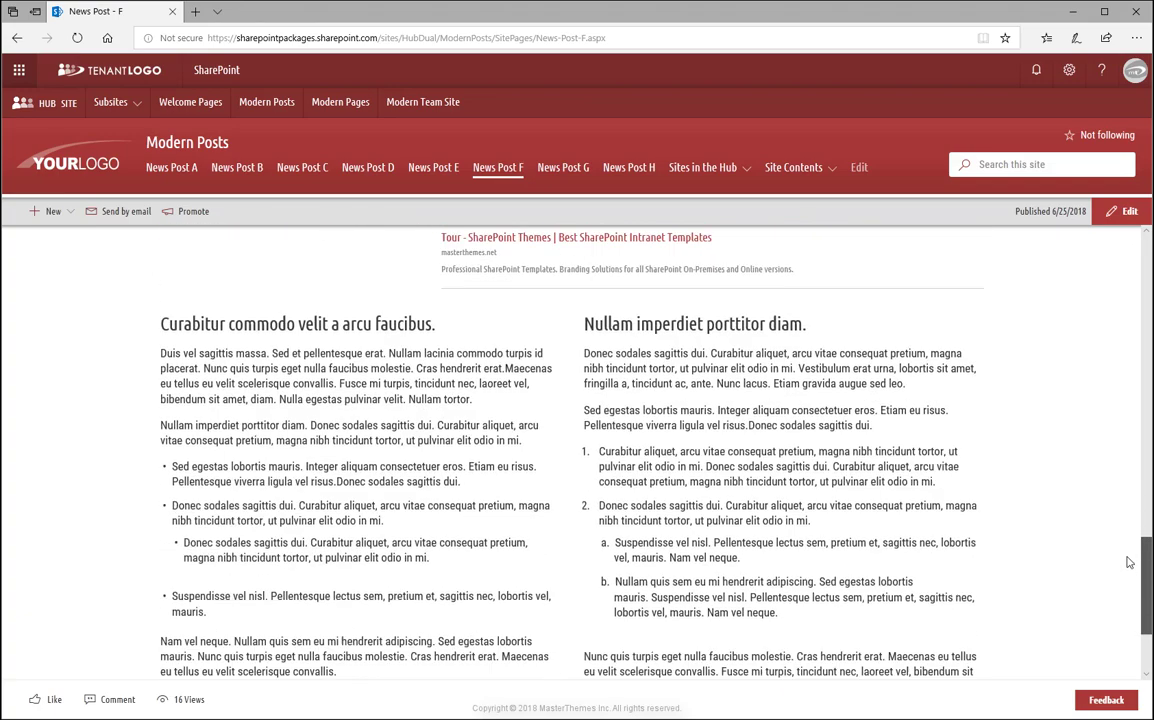
drag(1146, 600, 1147, 360)
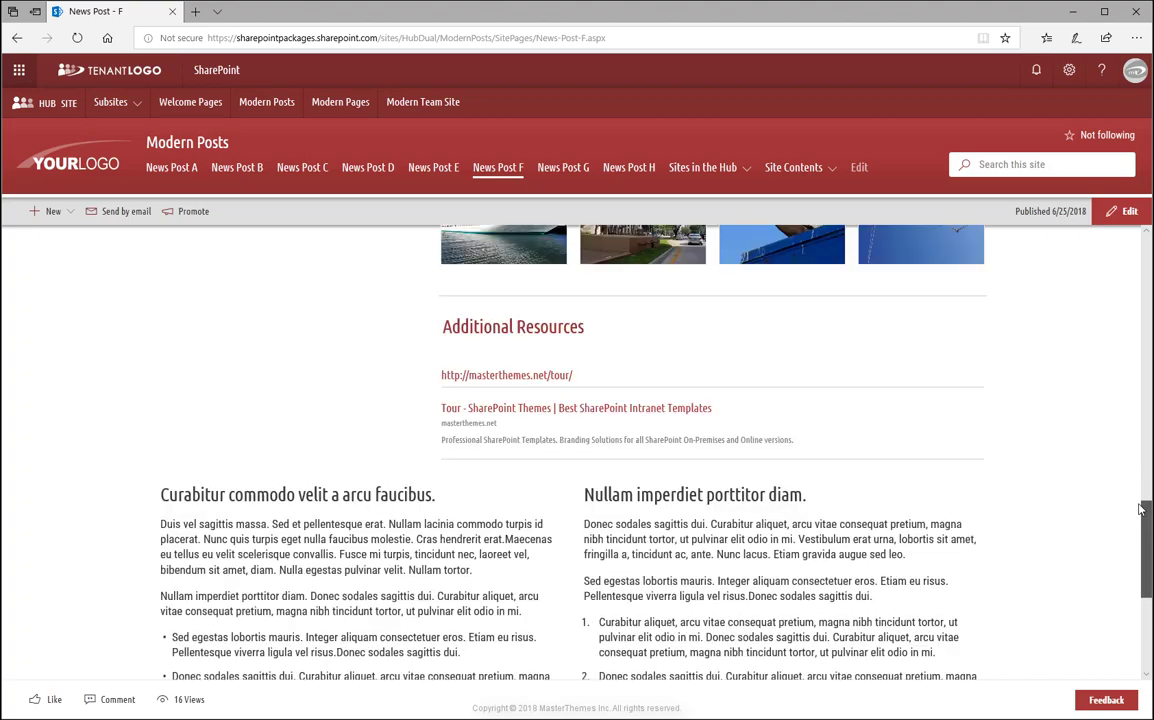
scroll(900, 280, up, 5)
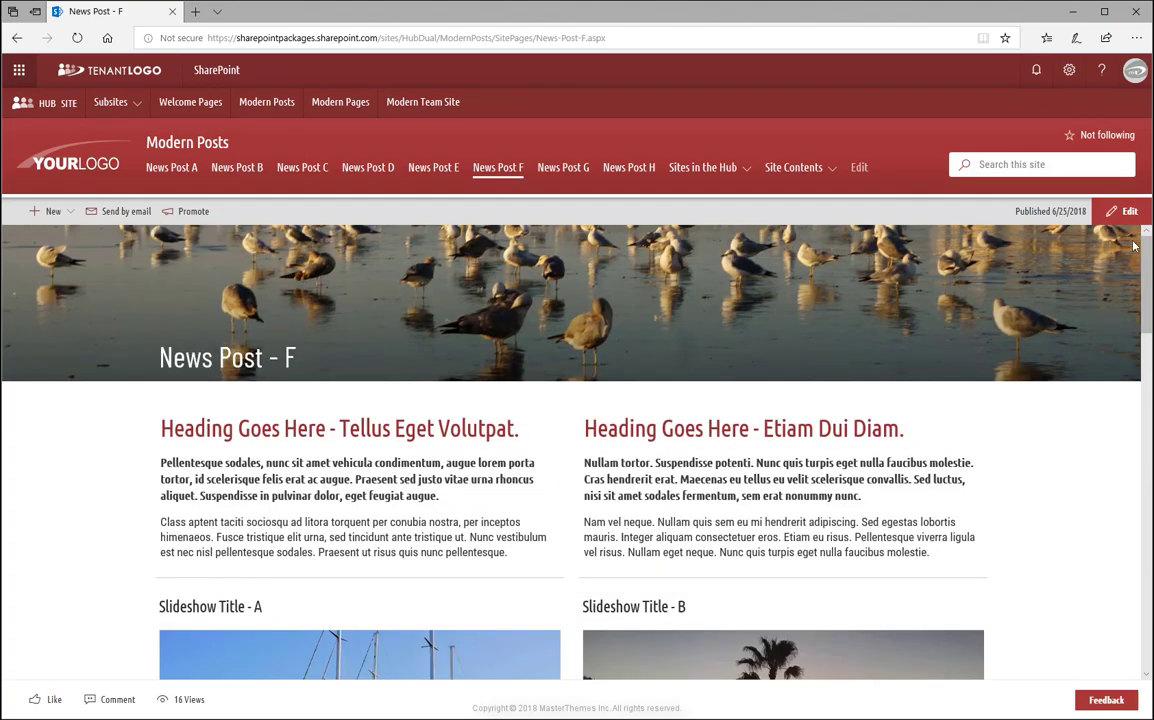
Open News Post - G and scroll down to its Comments box and back to the banner.
click(571, 176)
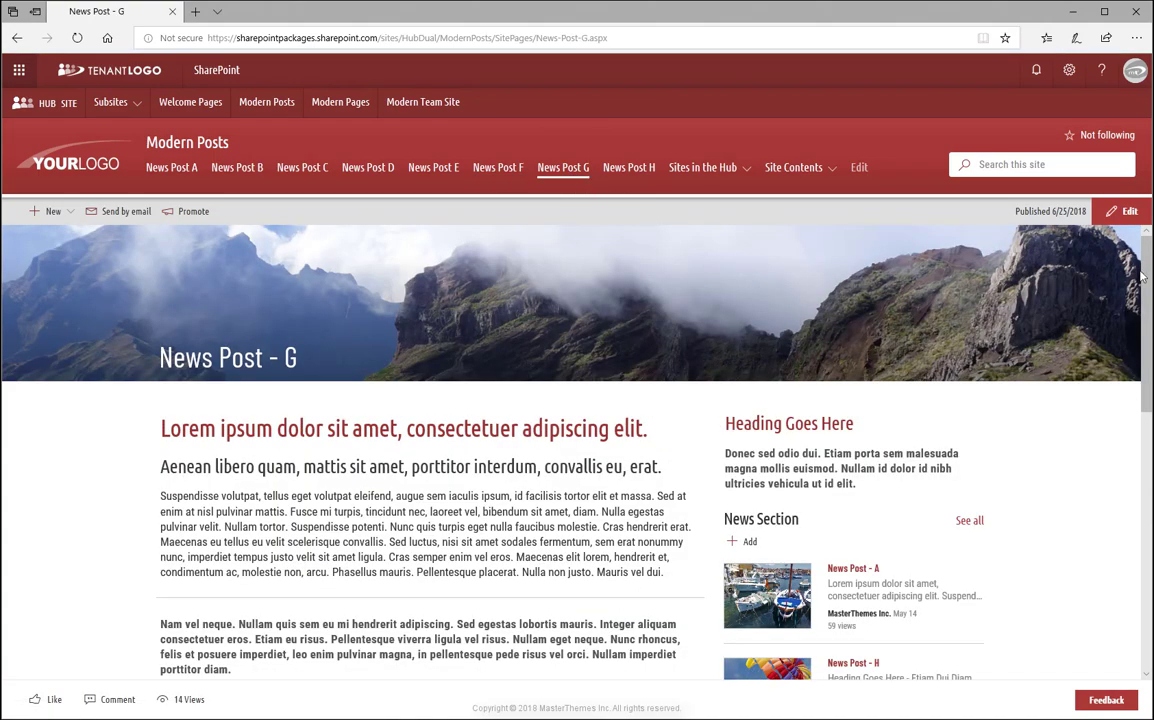
scroll(1130, 320, down, 3)
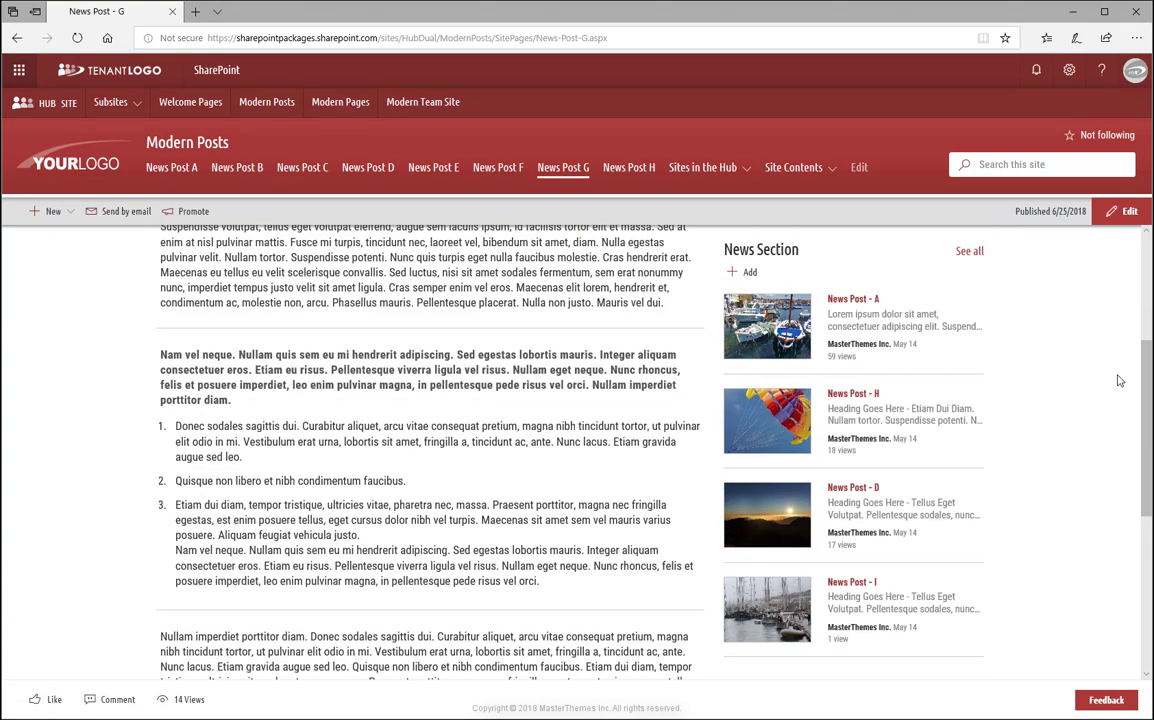
scroll(1120, 380, down, 5)
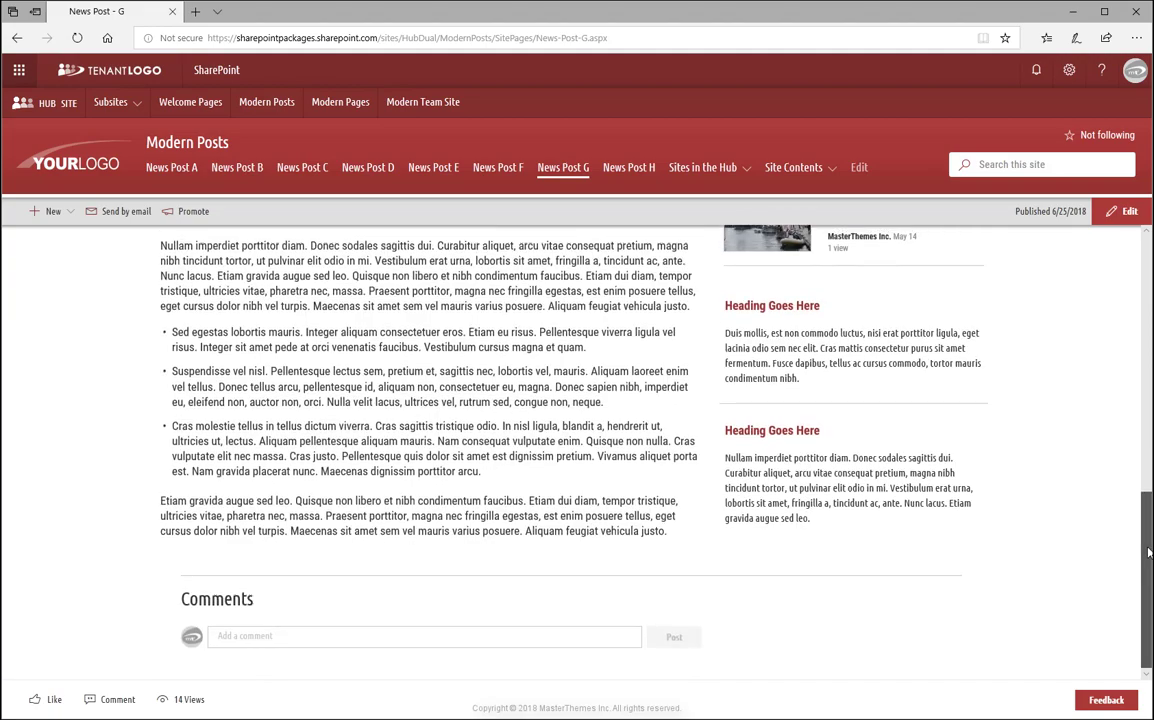
drag(1148, 552, 1141, 257)
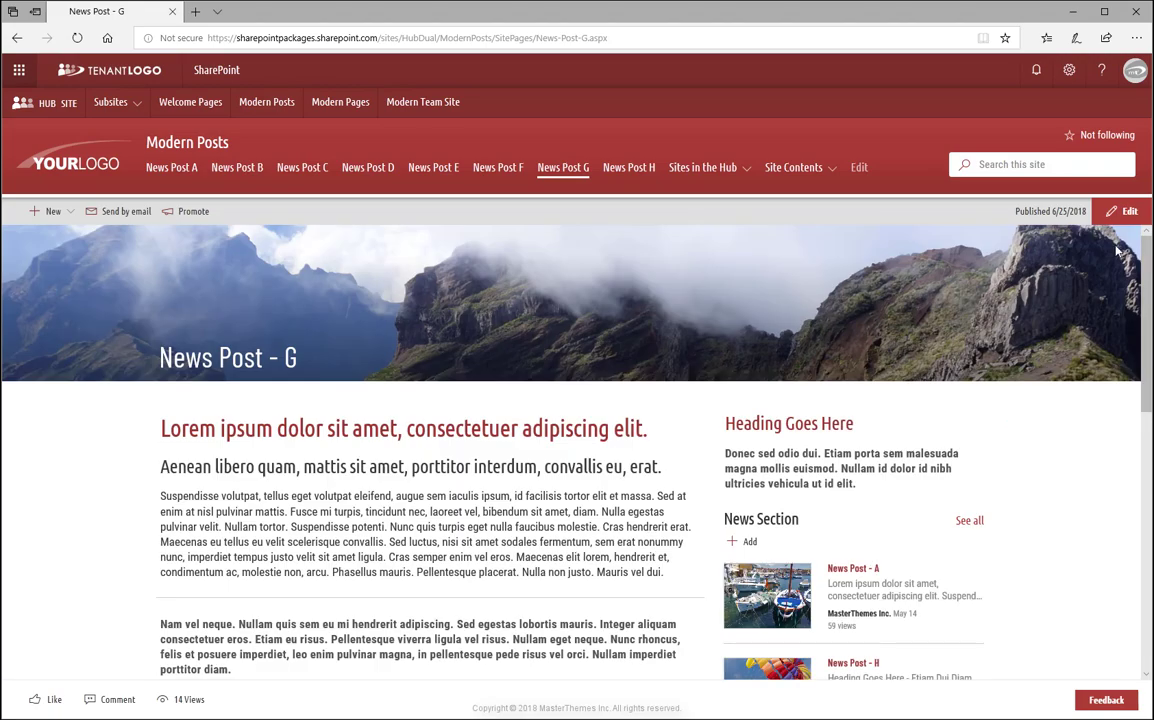
Open News Post - H and cycle Image Gallery - A's photos enlarged, from the pelican and back.
click(621, 177)
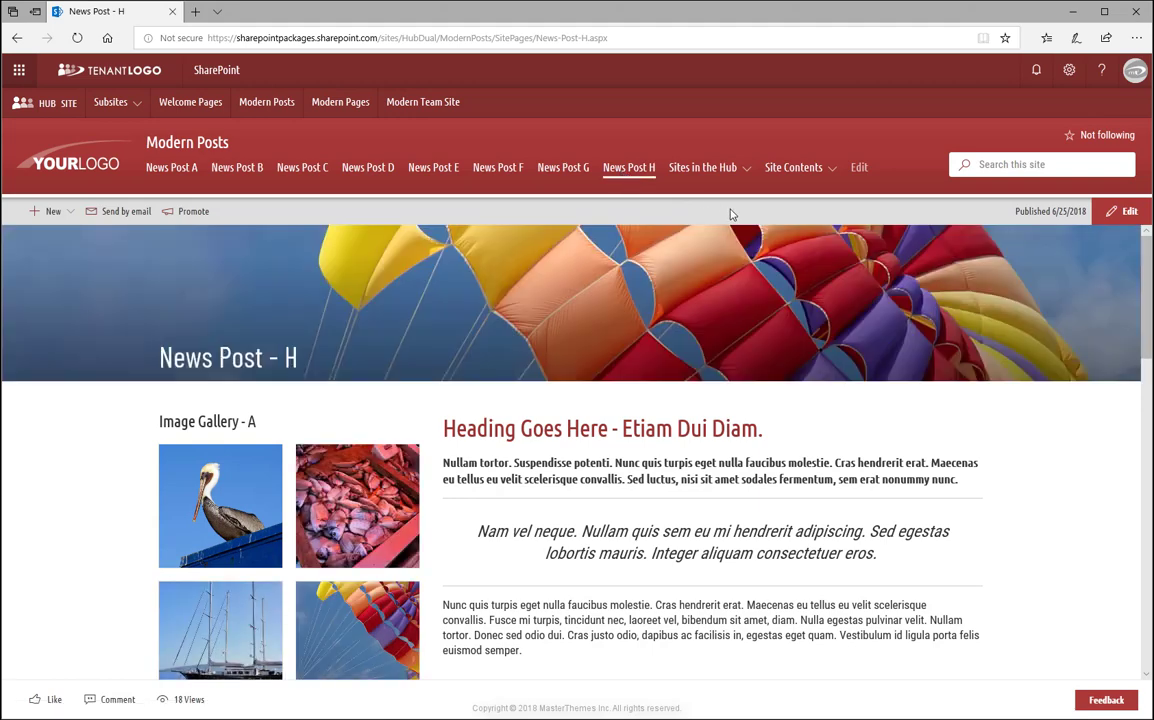
drag(1144, 323, 1137, 371)
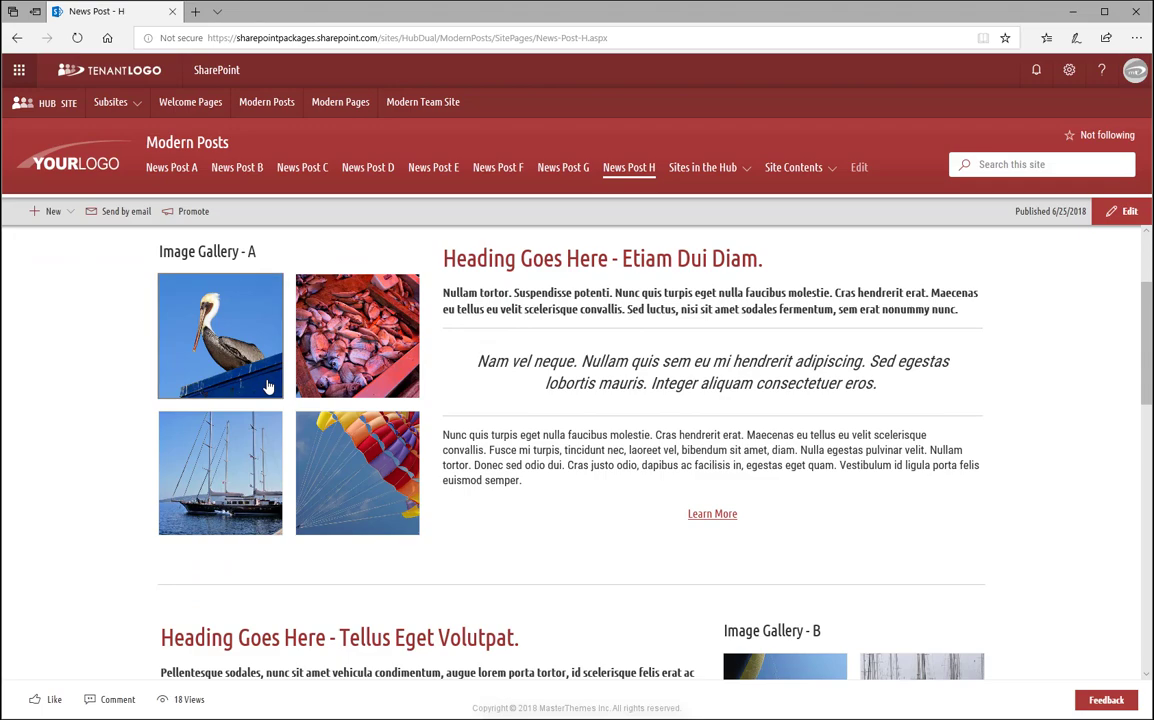
click(240, 346)
click(1127, 402)
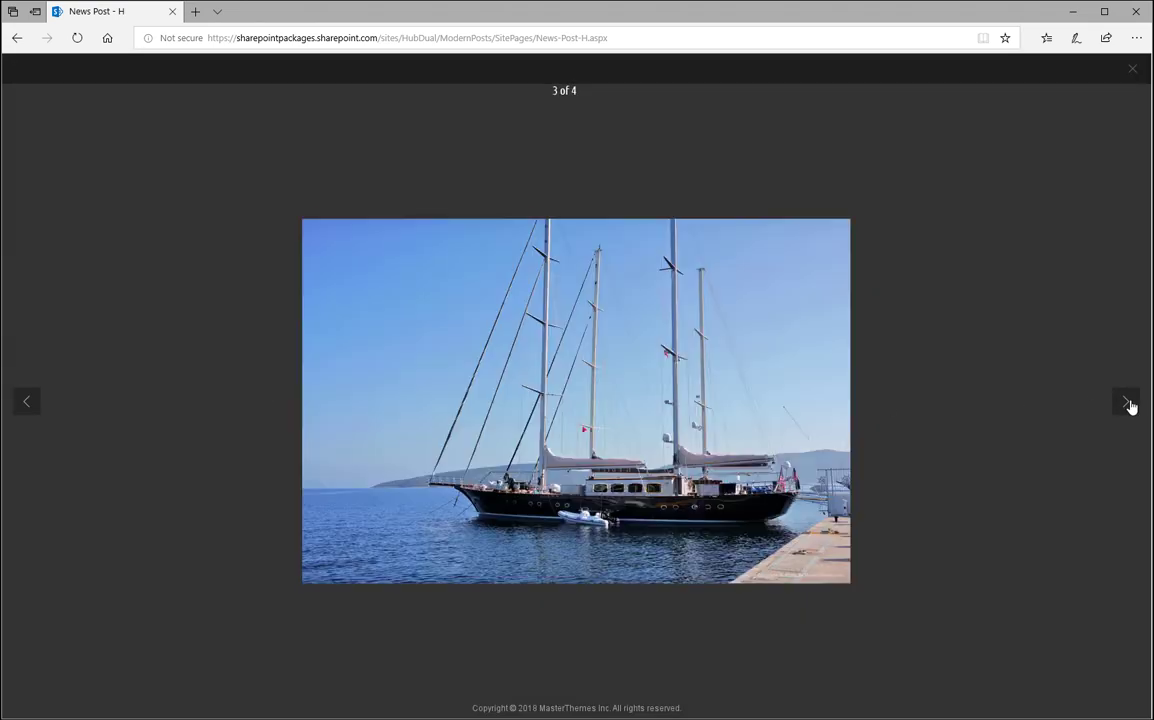
click(1127, 402)
click(1127, 402)
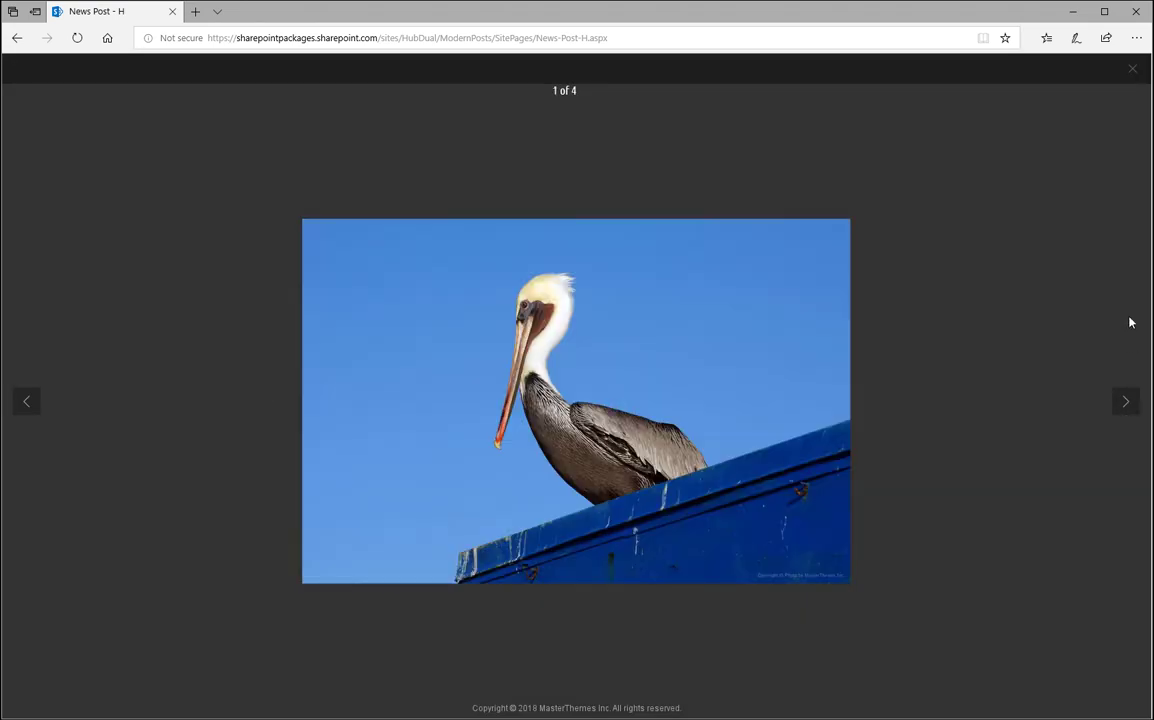
click(1132, 75)
Scroll down and step through the palm tree sunset gallery photos enlarged.
scroll(1034, 300, down, 2)
scroll(1034, 400, down, 1)
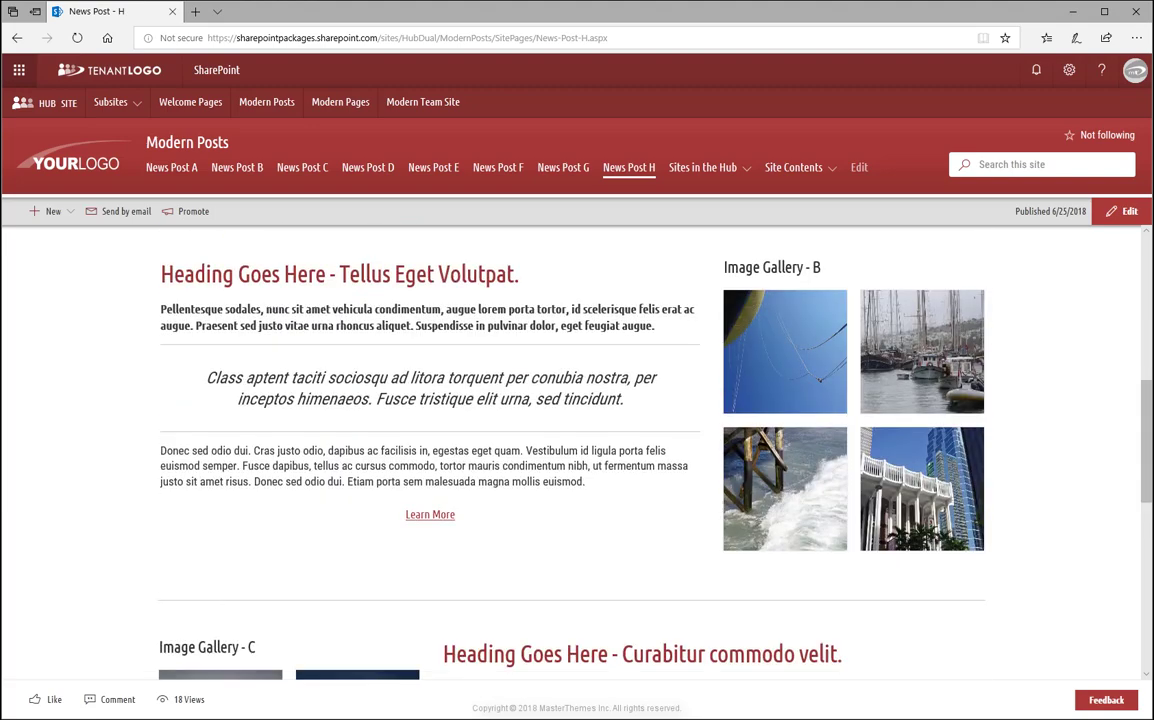
scroll(1133, 490, down, 4)
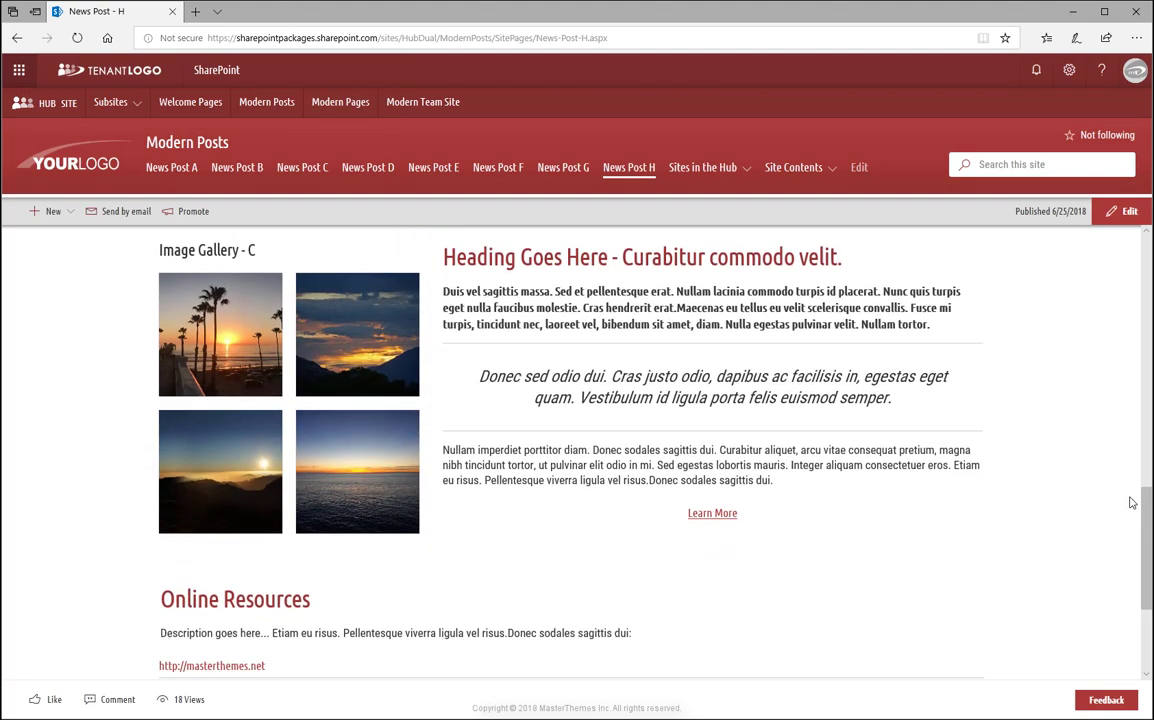
click(220, 335)
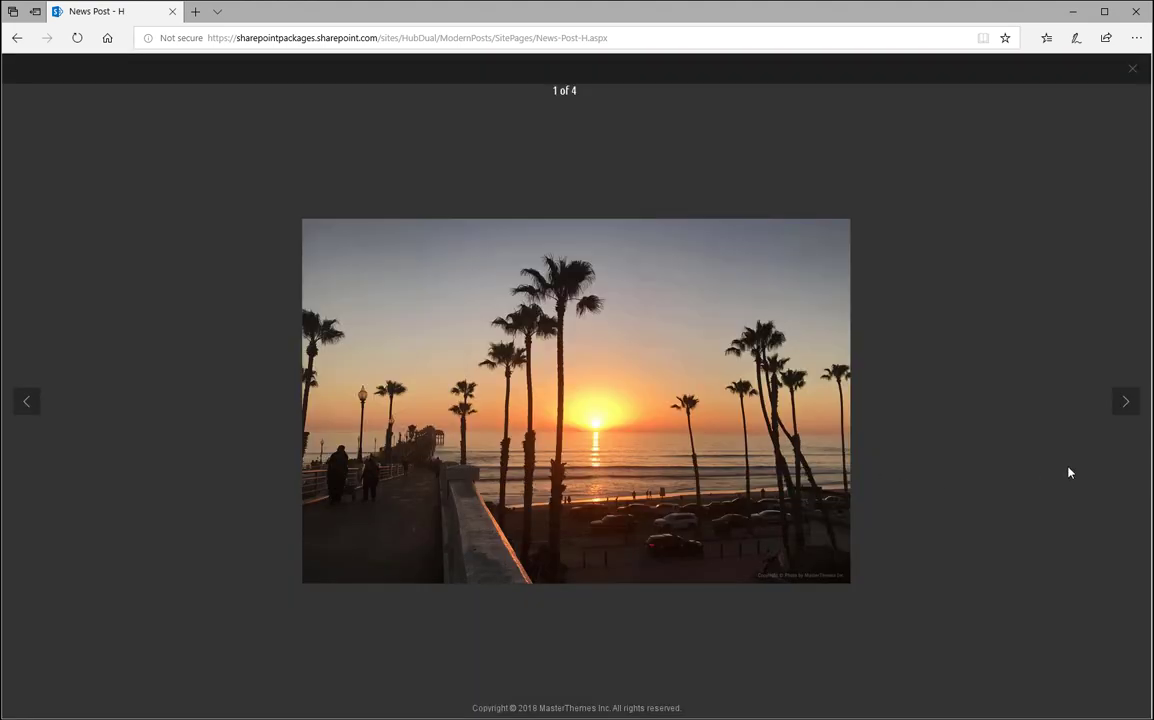
click(1124, 402)
click(1124, 402)
click(1134, 78)
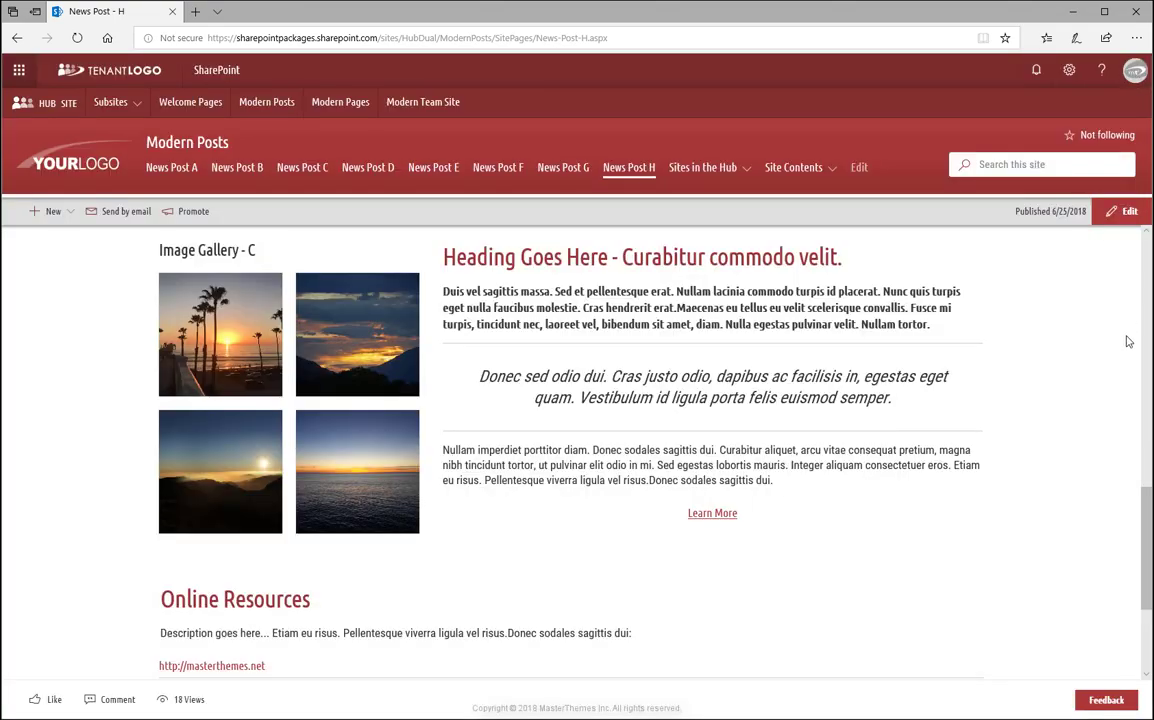
Scroll back to the top of News Post - H and return to the HUB SITE home page.
scroll(1128, 342, down, 2)
scroll(1128, 342, up, 4)
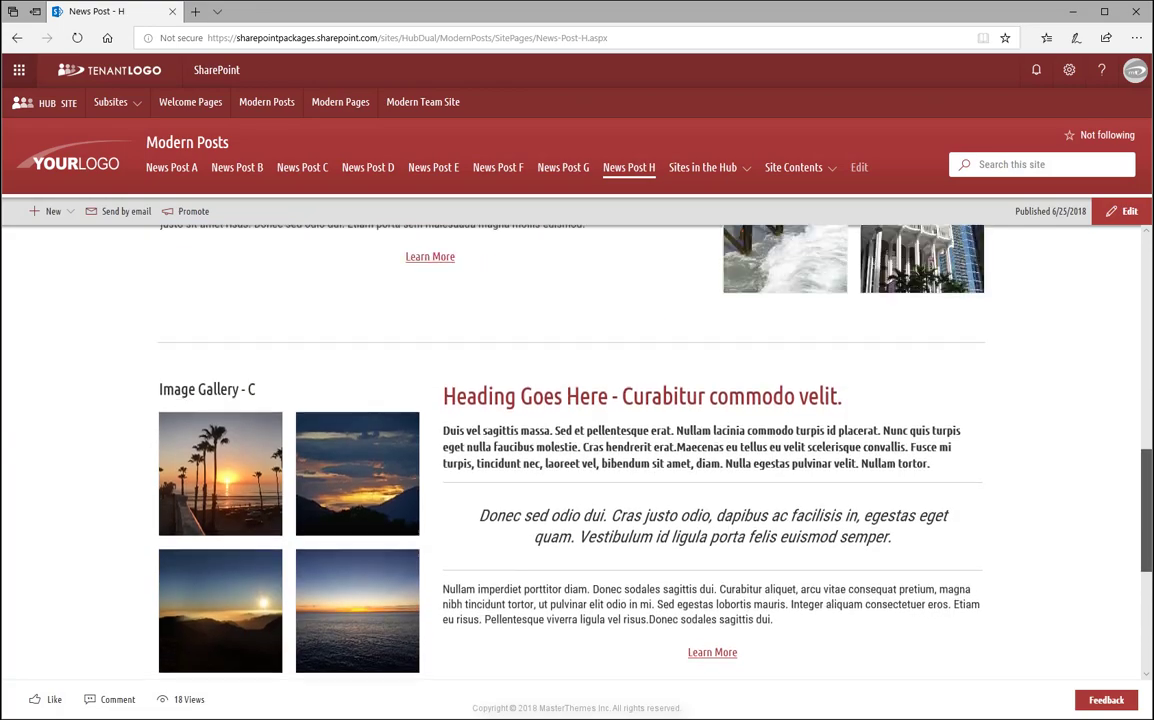
scroll(1148, 257, up, 3)
scroll(1148, 257, up, 3)
scroll(1148, 257, up, 2)
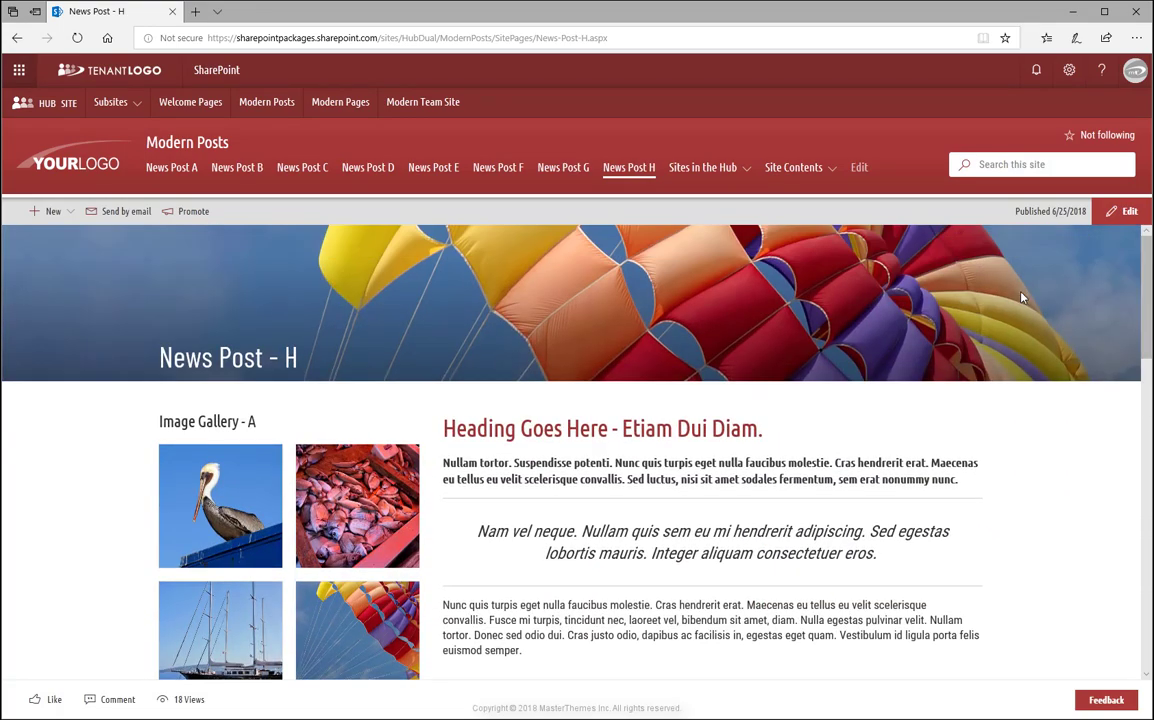
click(43, 110)
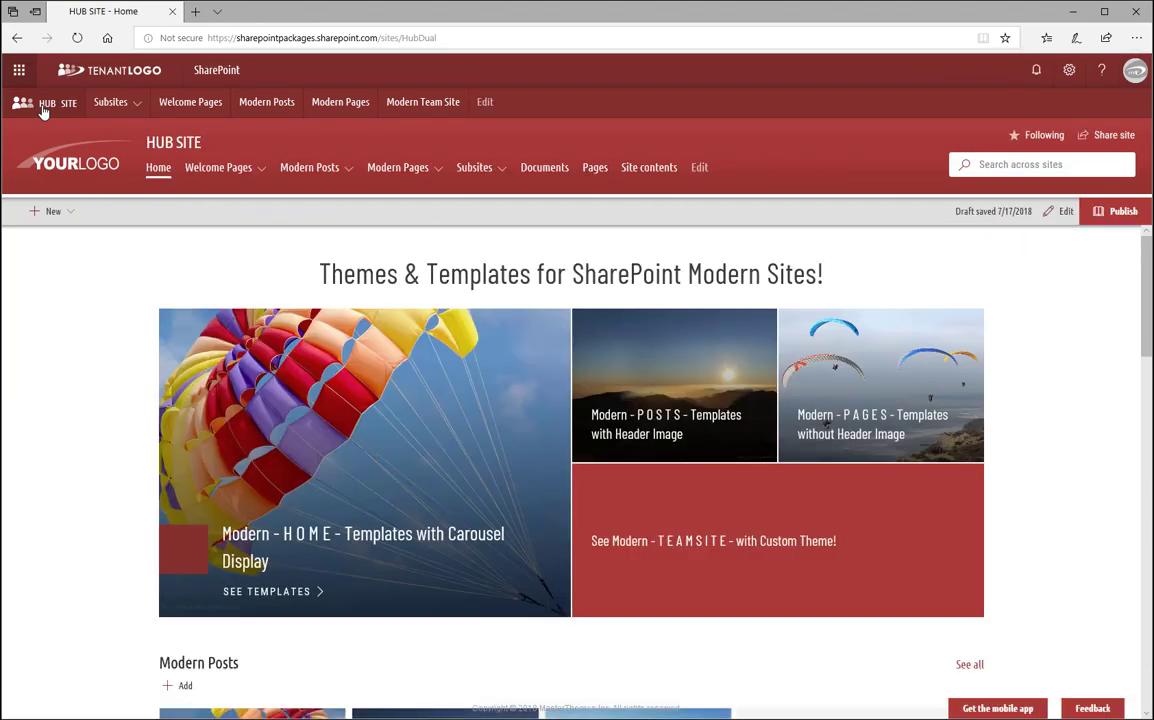
Replace the hub site's red theme with MT Shades of Coffe-1 via Change the look.
click(1068, 76)
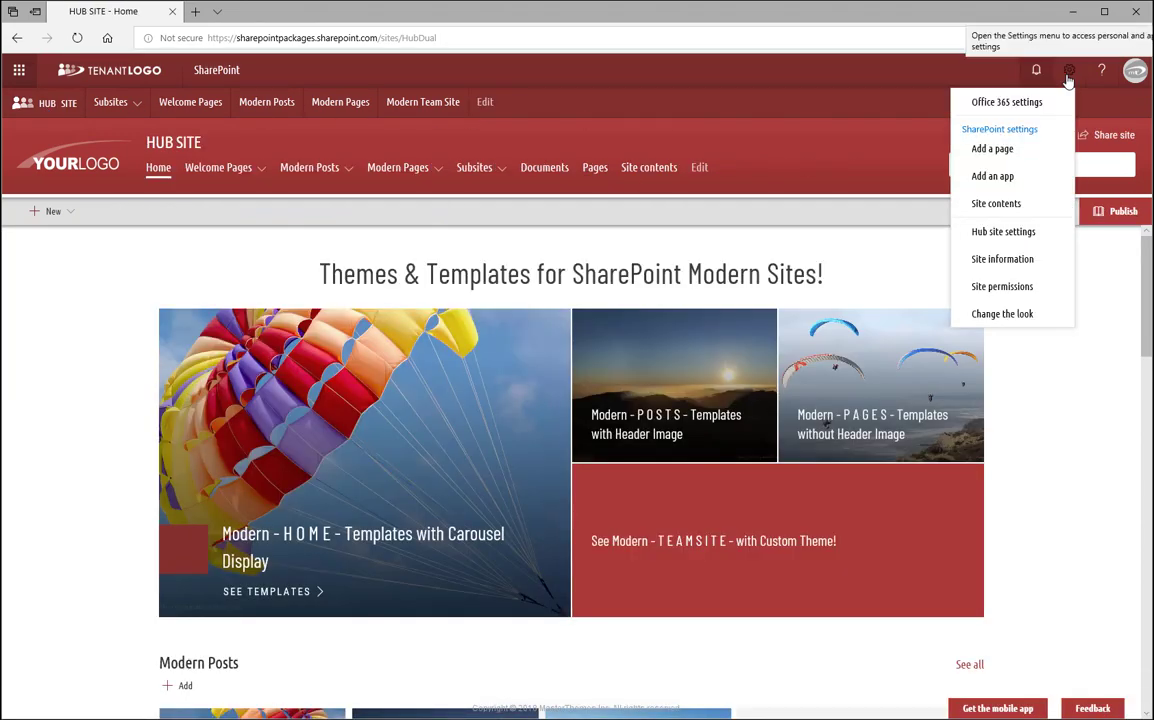
click(1031, 316)
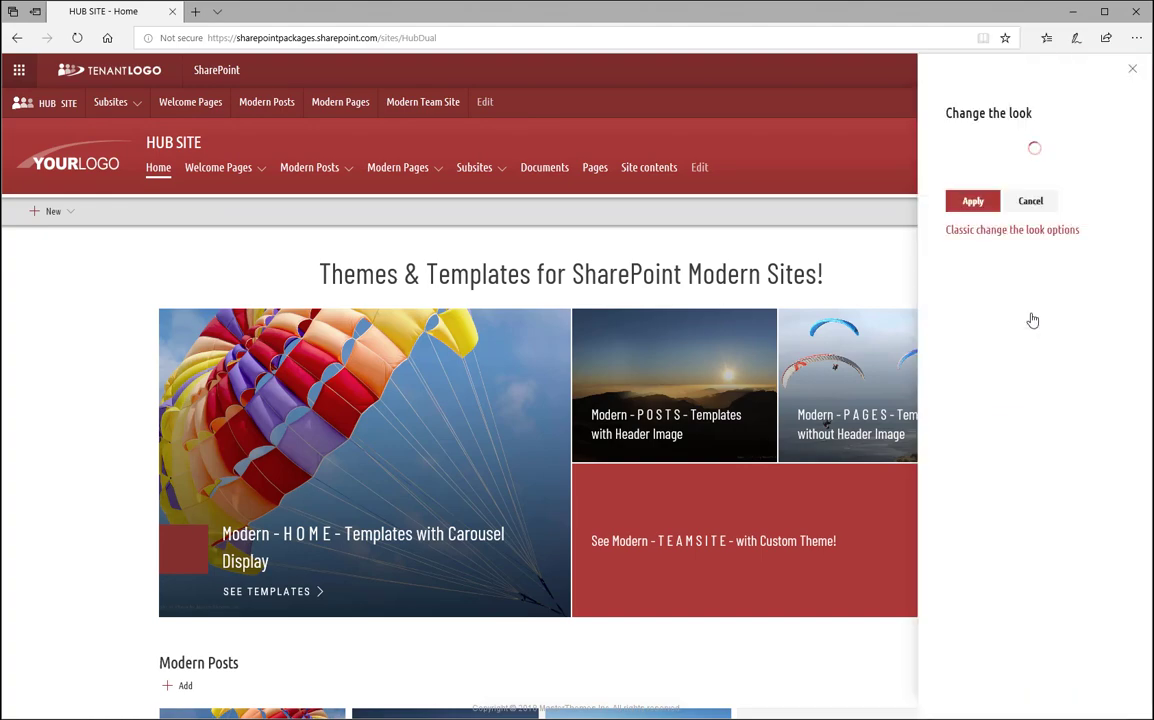
scroll(1148, 320, down, 2)
drag(1148, 320, 1148, 381)
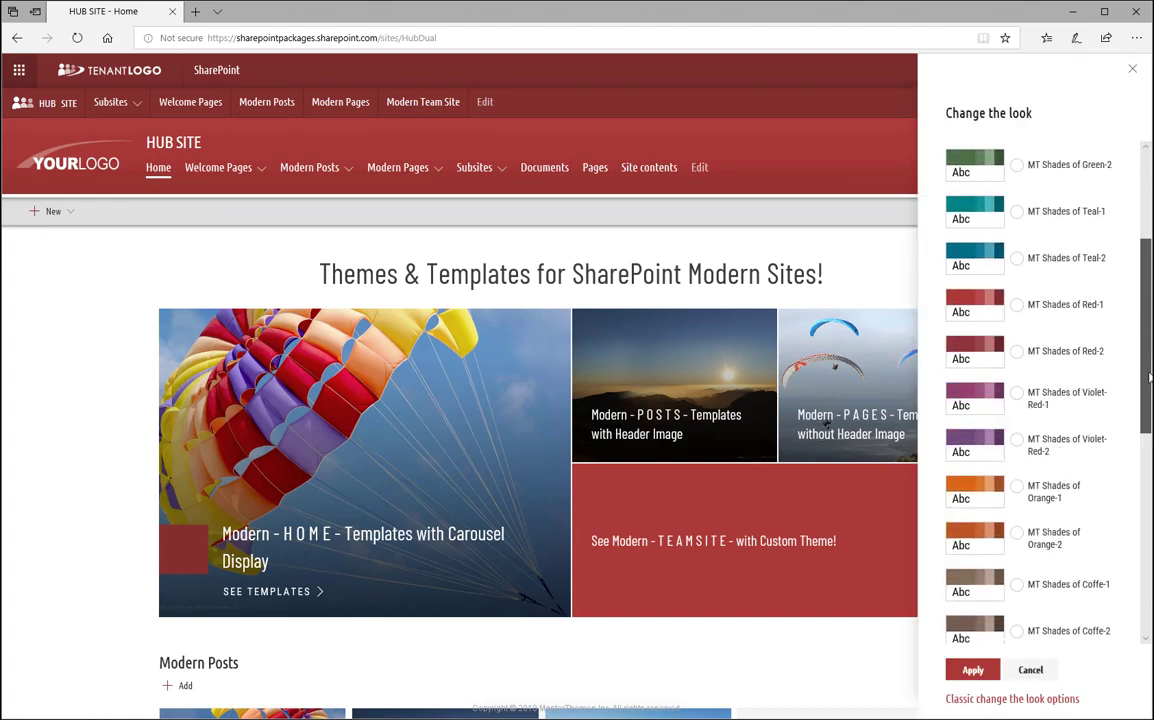
click(1017, 586)
click(974, 670)
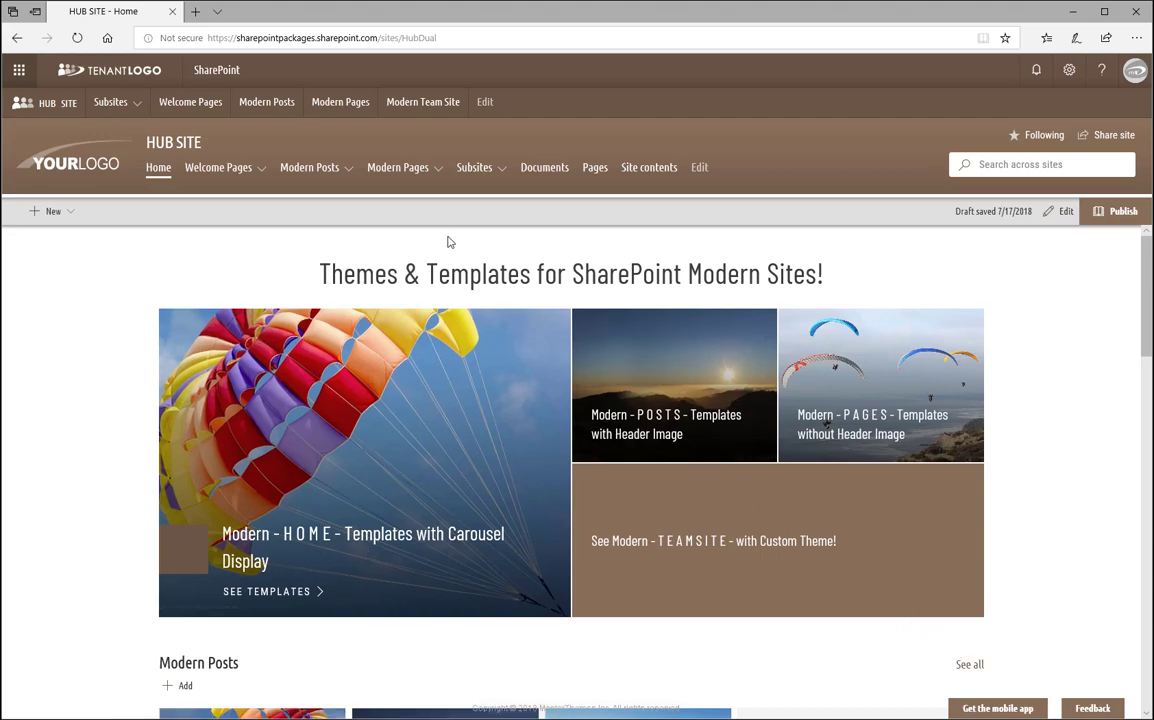
Open Page A from the Modern Pages menu, then open and scroll Page B - No Header Image.
click(407, 175)
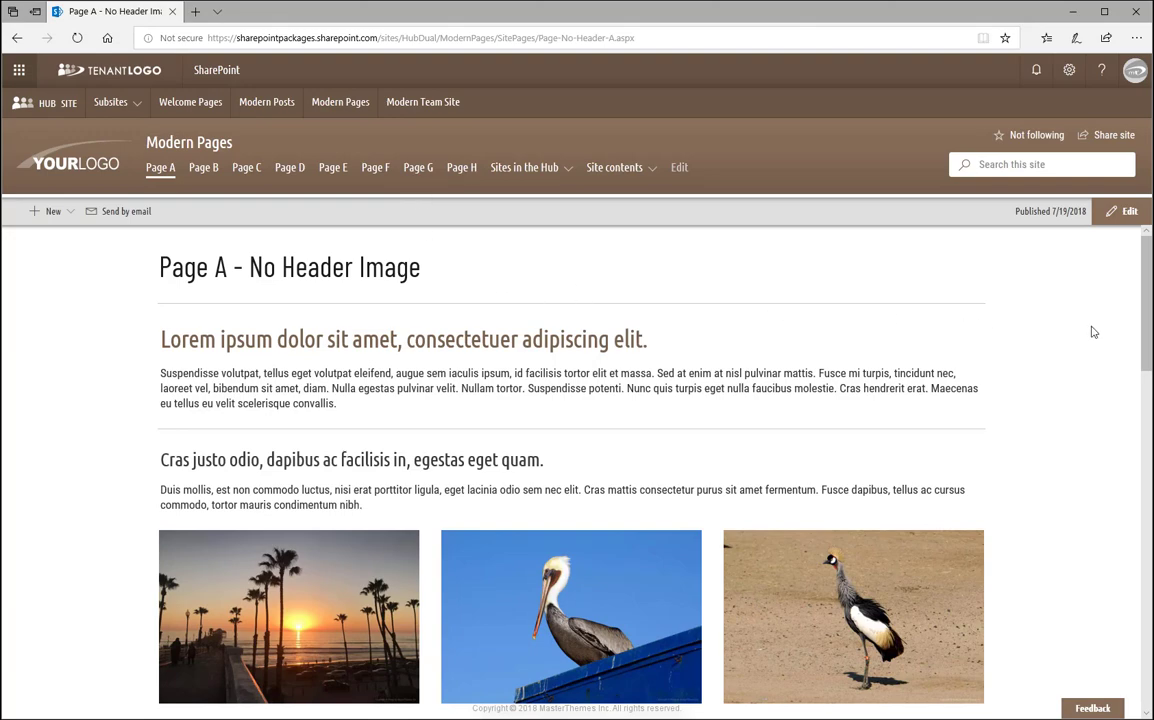
mouse_move(1144, 330)
mouse_down()
mouse_move(1147, 596)
mouse_move(1146, 288)
mouse_up()
click(205, 168)
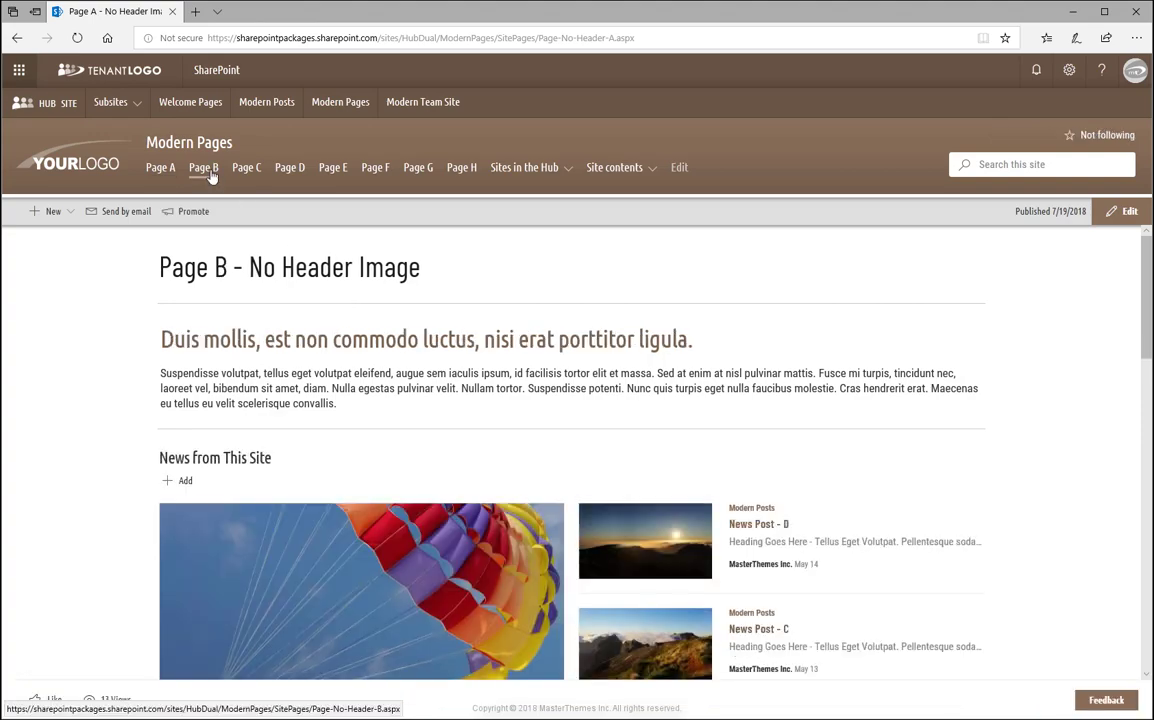
mouse_move(1146, 300)
mouse_down()
mouse_move(1137, 593)
mouse_move(1149, 255)
mouse_up()
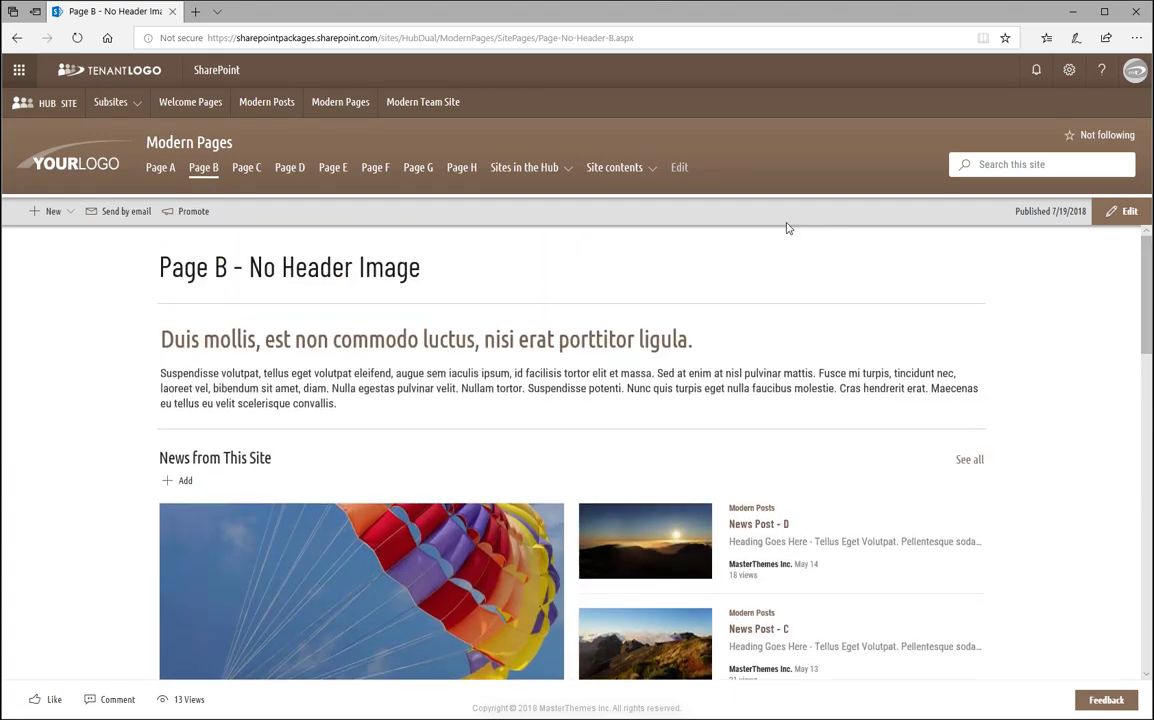
Open Page C and page through its carousels, including Carousel A.
click(250, 177)
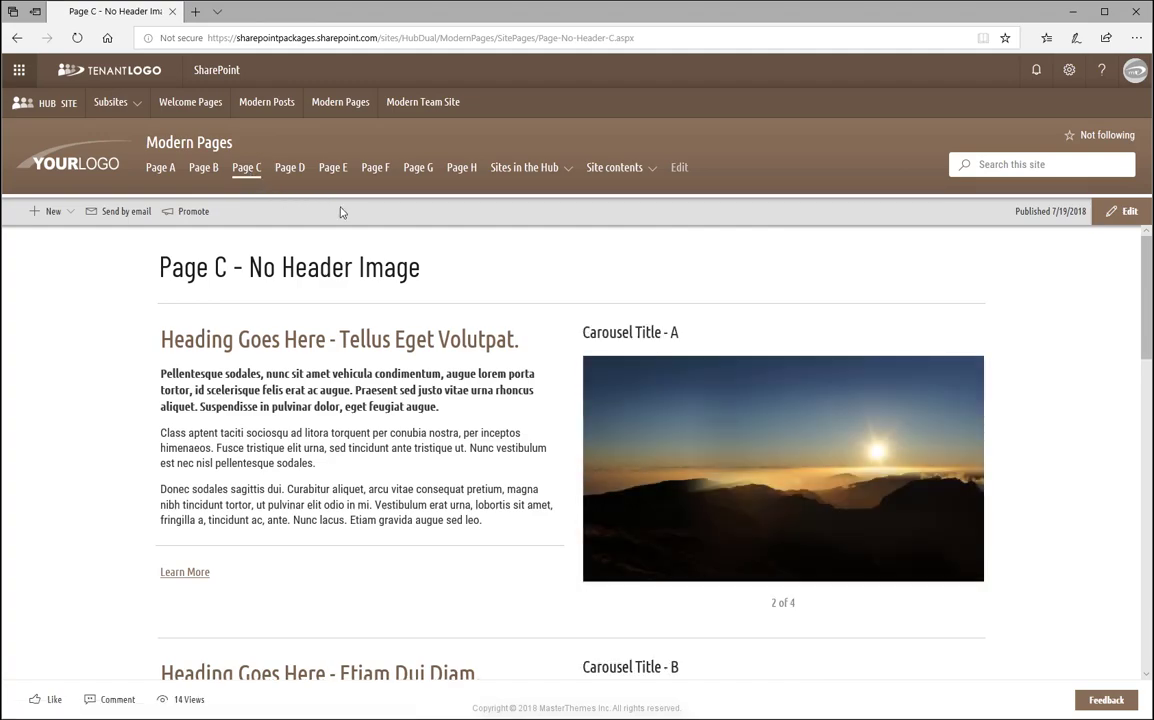
scroll(1140, 410, down, 5)
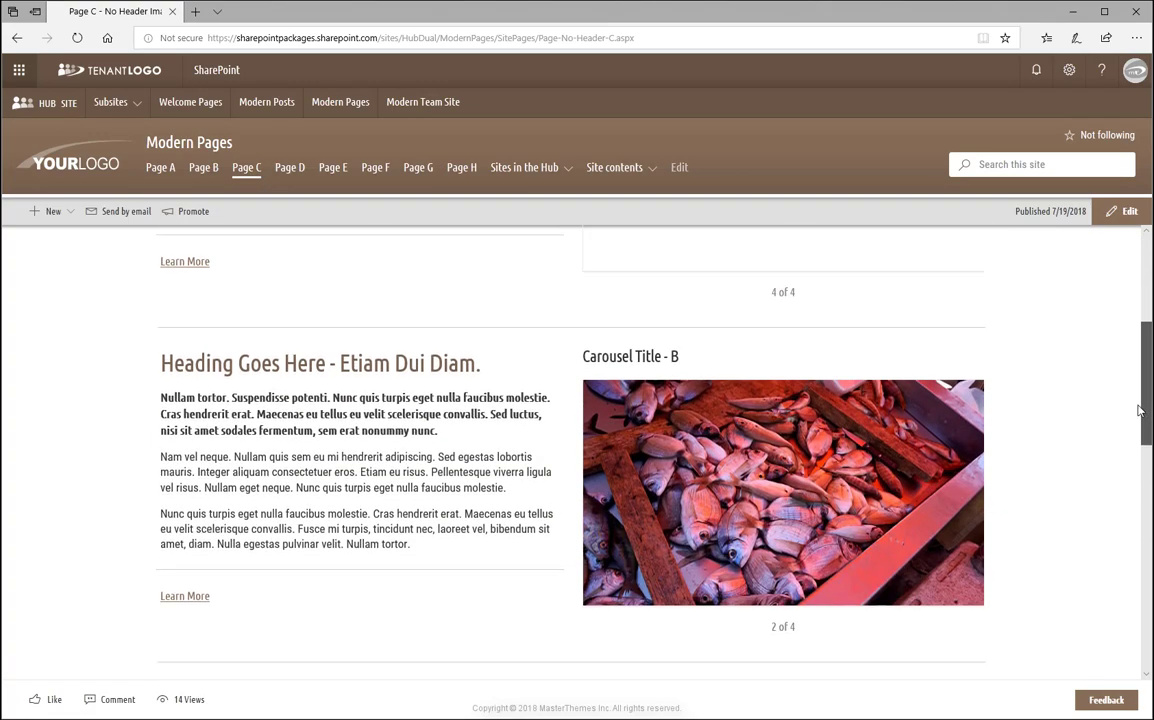
scroll(1140, 410, down, 1)
scroll(1140, 440, down, 2)
scroll(1140, 463, down, 2)
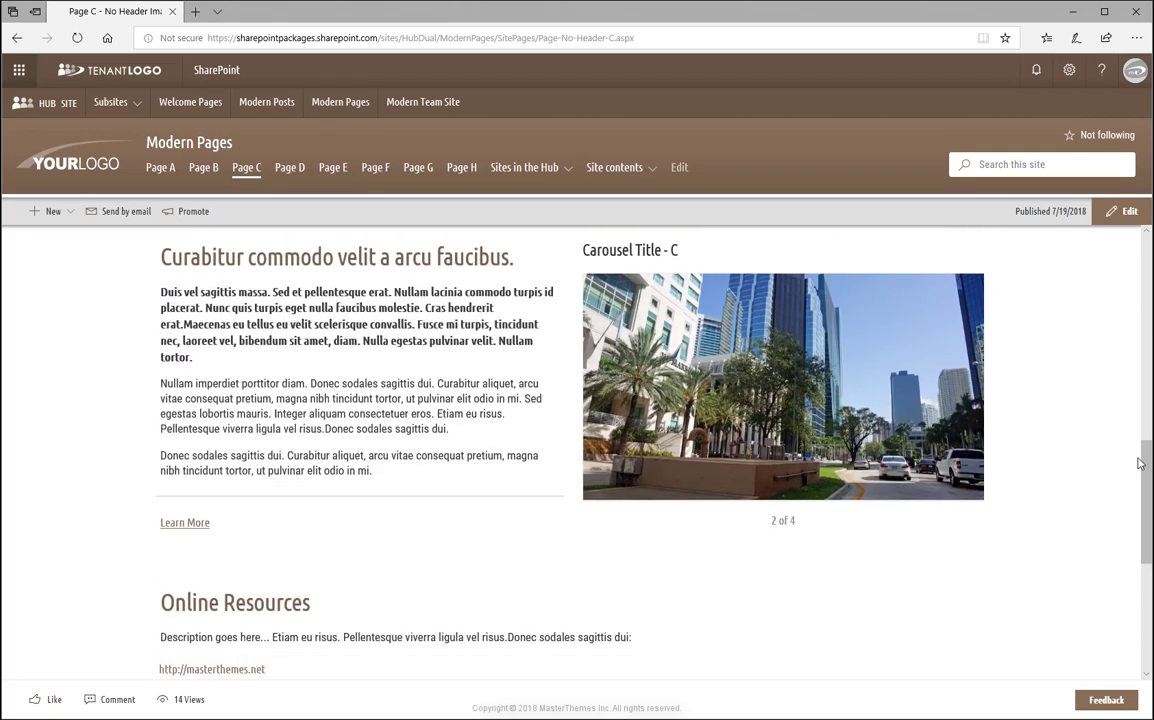
click(962, 405)
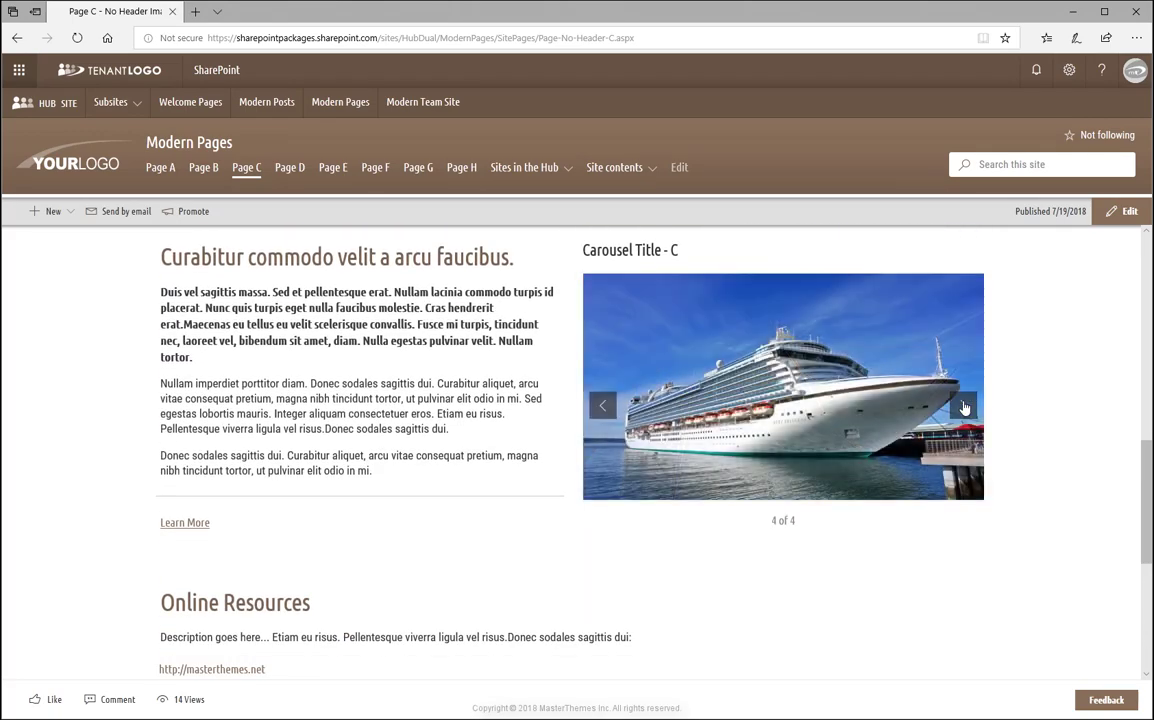
click(964, 407)
scroll(1069, 612, down, 4)
scroll(1135, 597, down, 2)
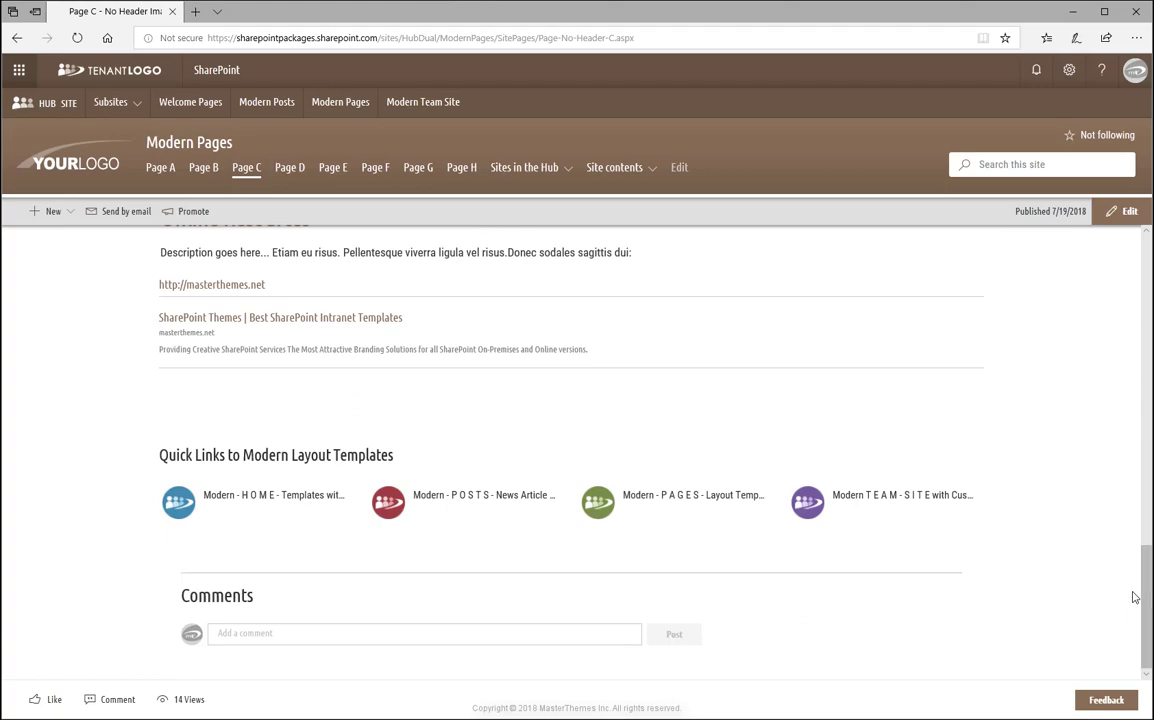
drag(1146, 597, 1150, 266)
click(958, 488)
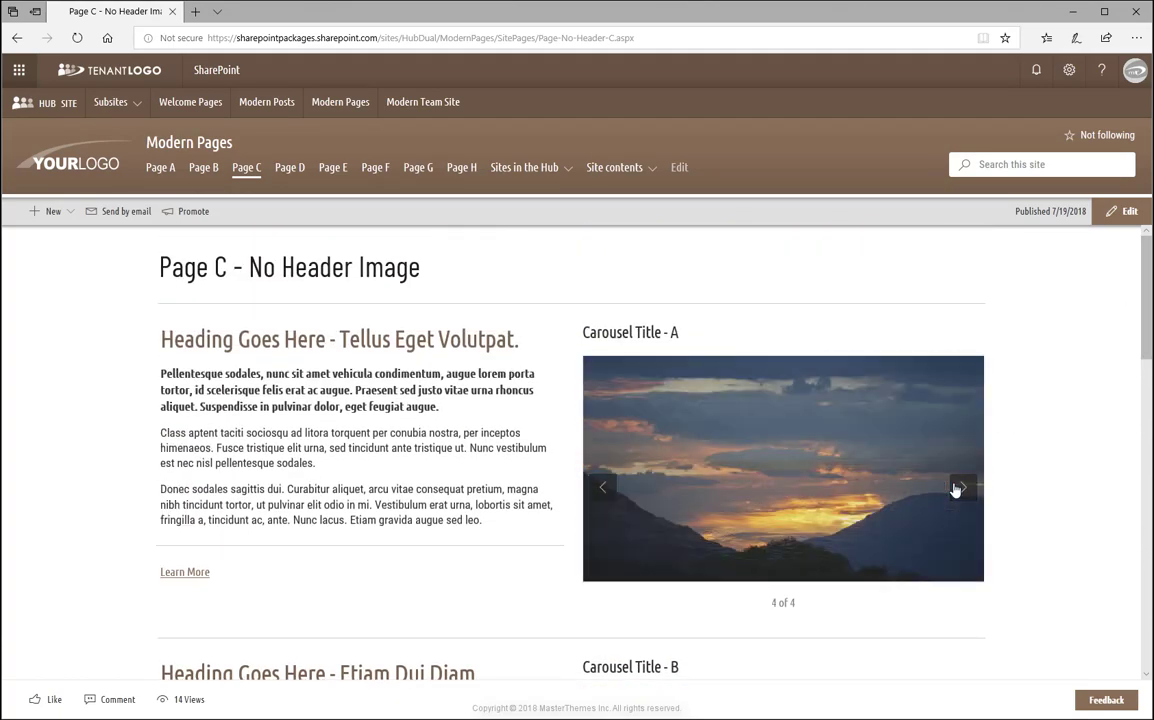
click(956, 489)
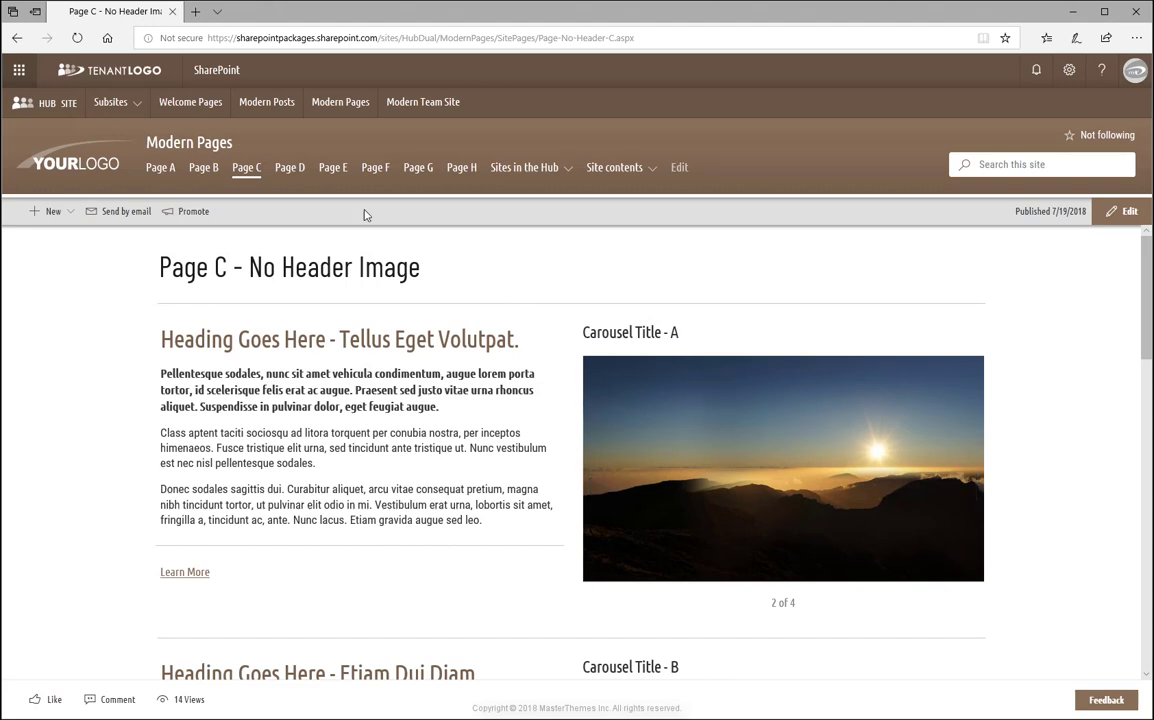
Open Page D, page through its Most Recent Posts, and scroll down to the comments.
click(291, 172)
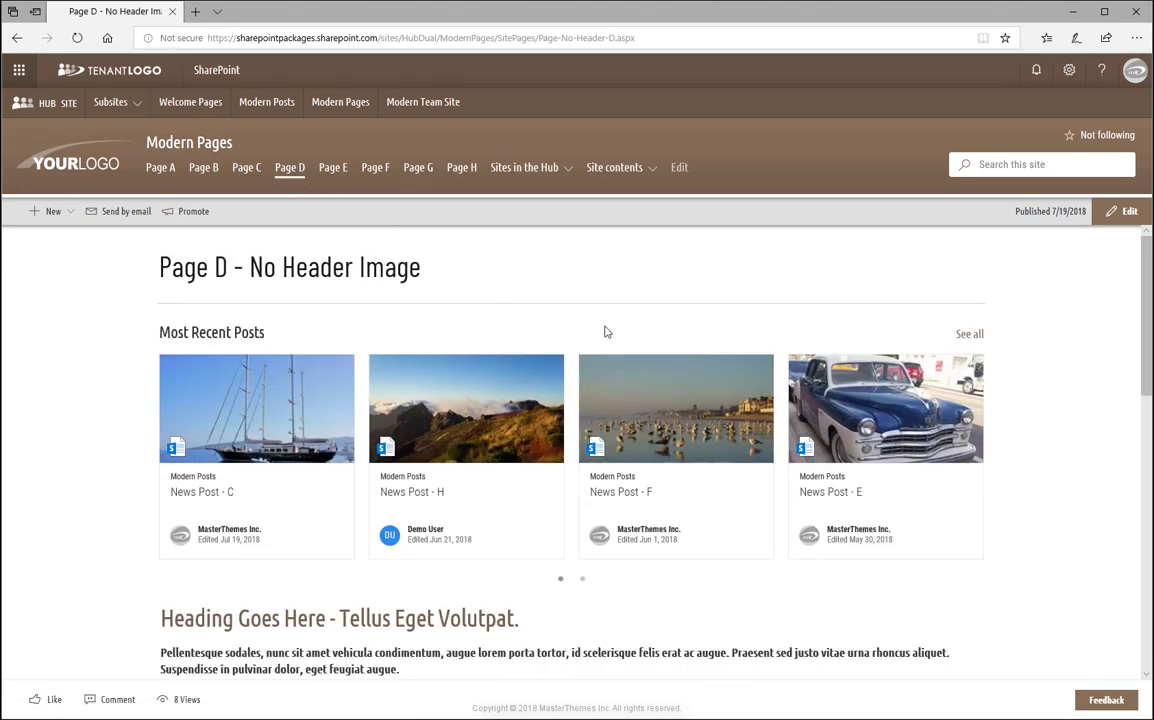
click(964, 473)
click(964, 476)
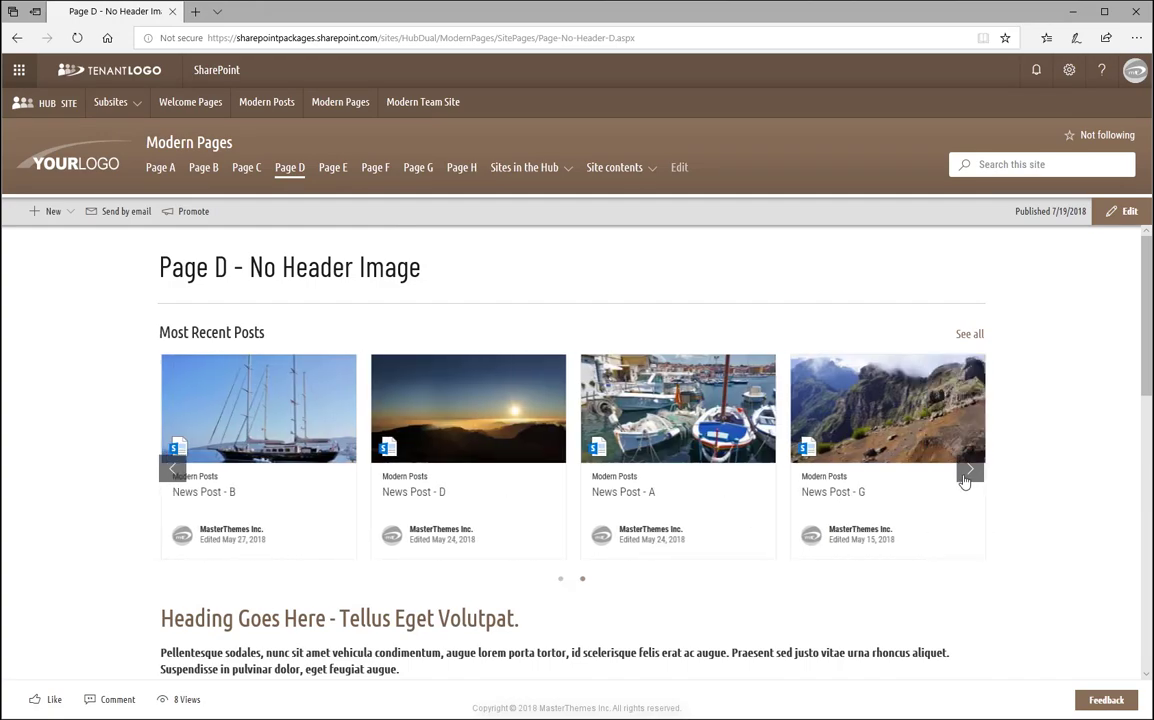
scroll(1133, 494, down, 2)
scroll(1133, 494, down, 2)
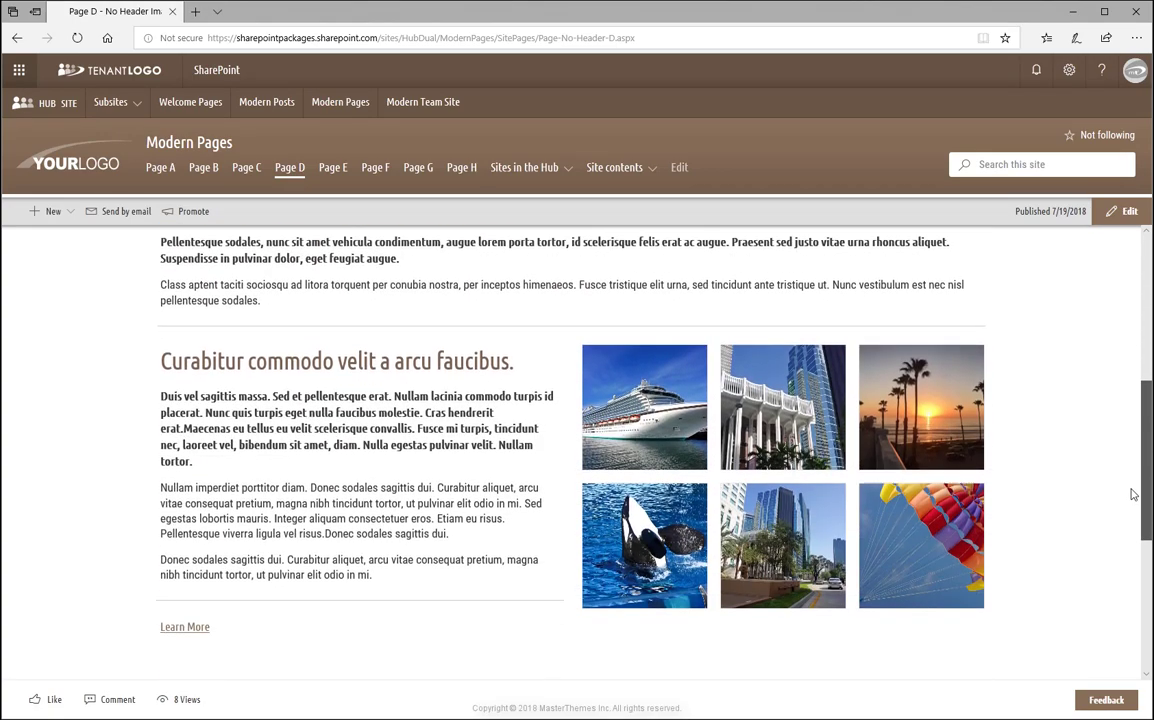
scroll(1133, 494, down, 1)
scroll(1131, 515, down, 2)
scroll(1140, 550, down, 1)
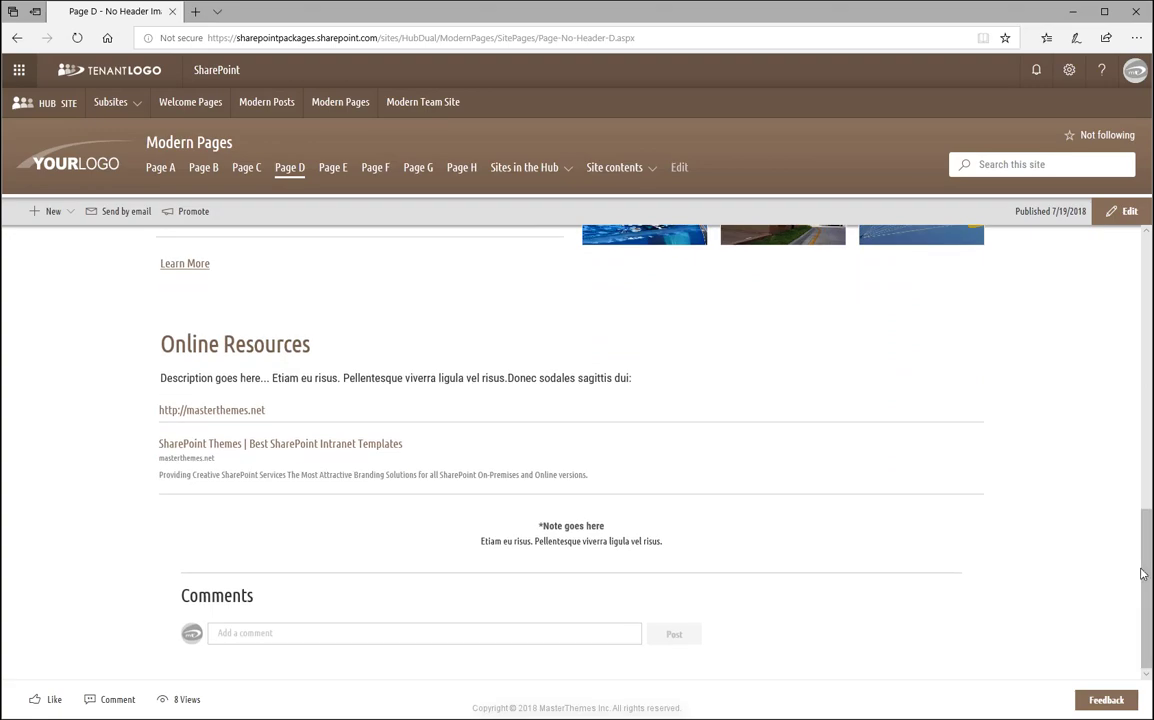
scroll(1142, 573, up, 10)
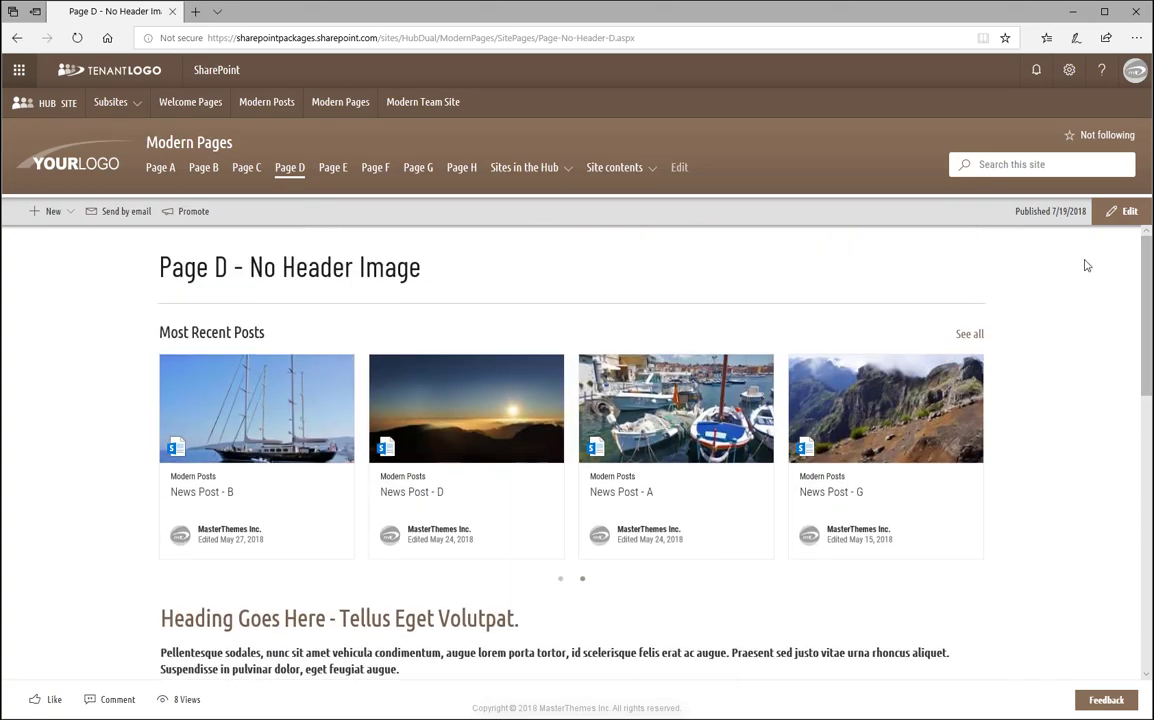
Open Page E and scroll through its content.
click(334, 175)
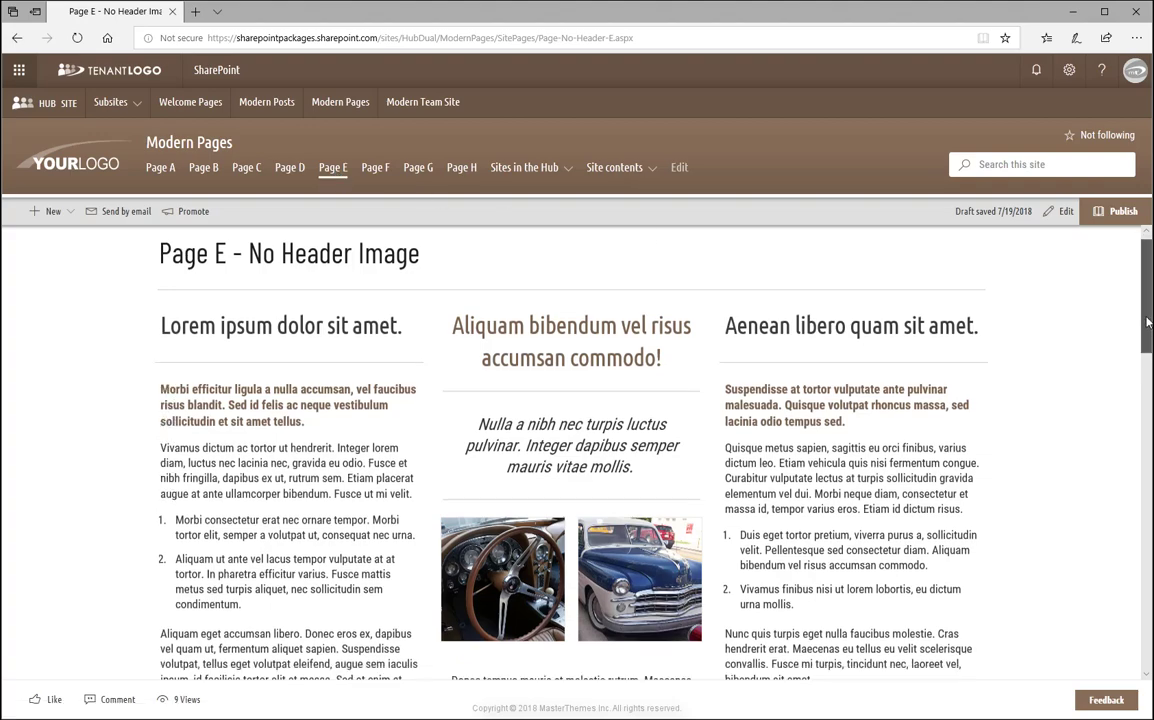
scroll(1146, 383, down, 3)
scroll(1149, 383, down, 5)
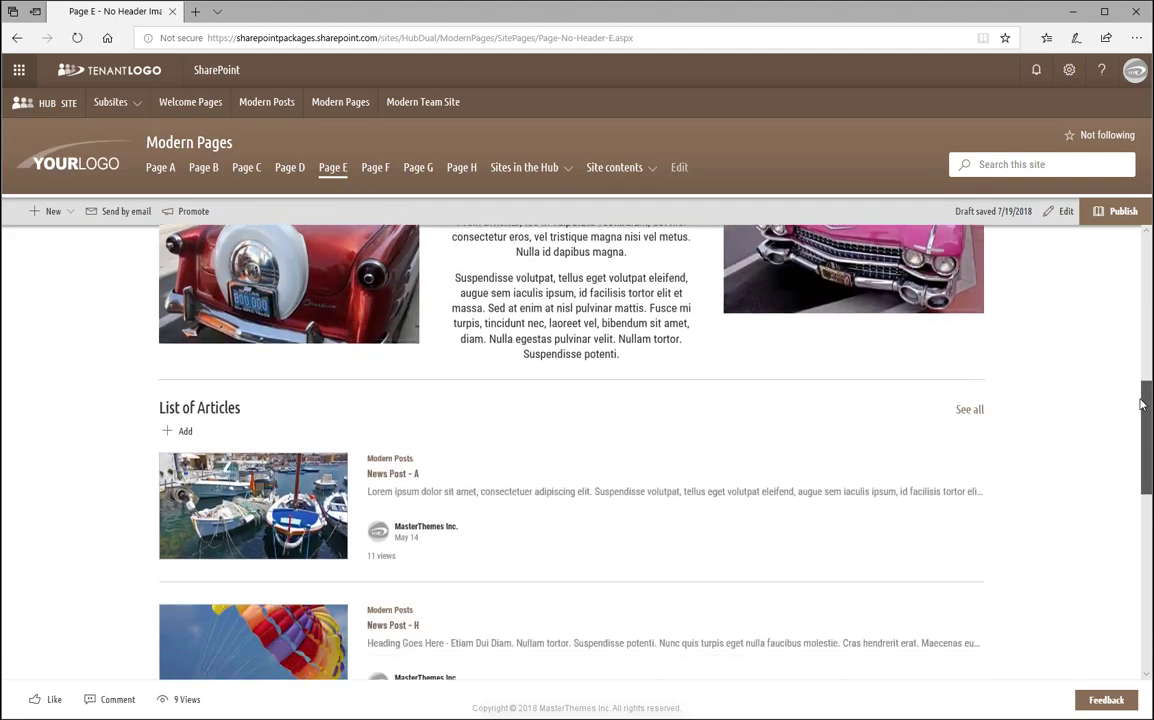
drag(1146, 436, 1146, 248)
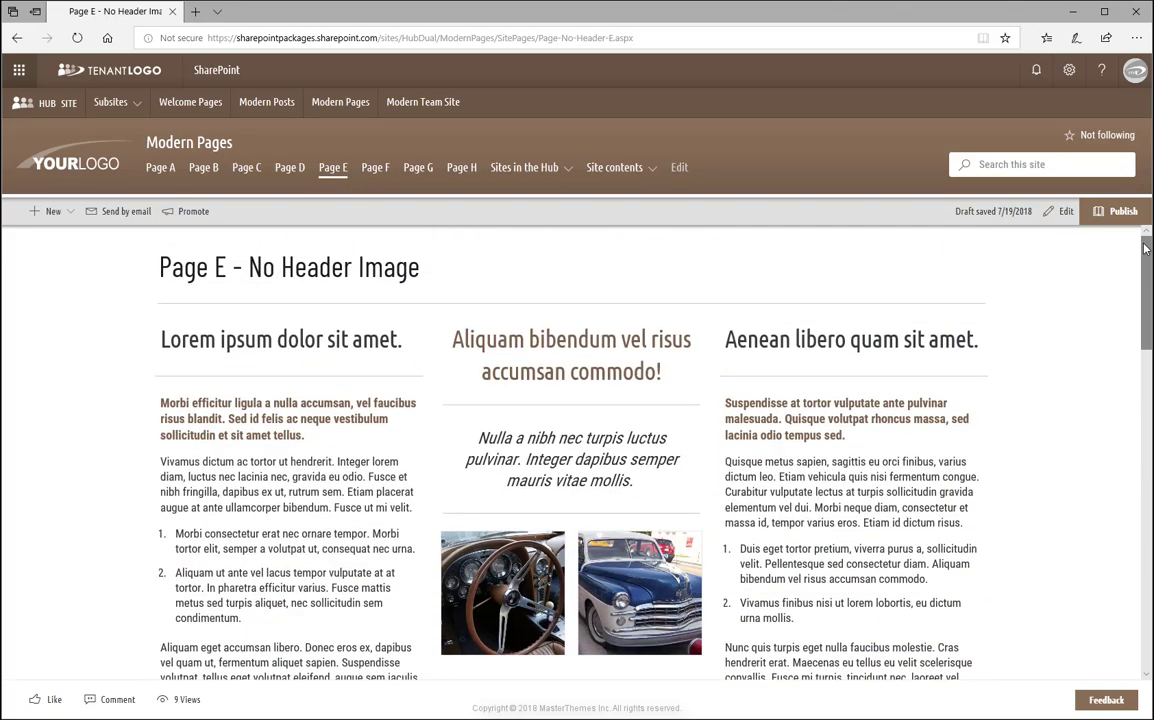
Advance Page F's Slideshows A and B, then open Page G.
click(377, 174)
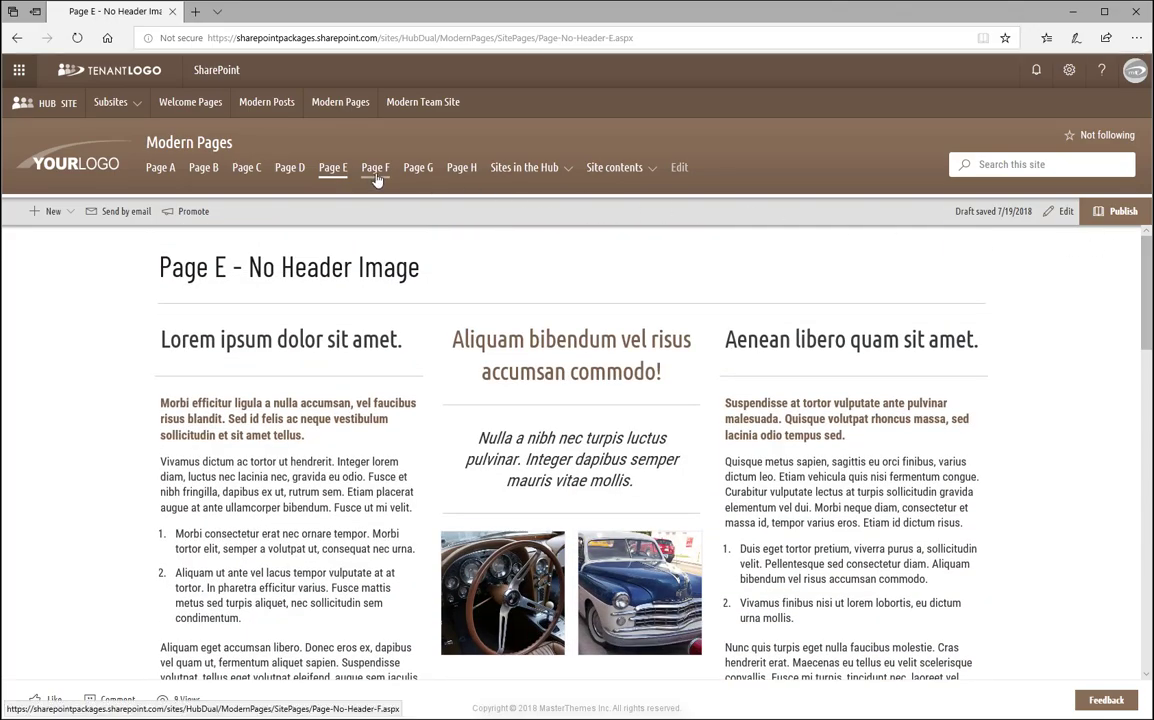
drag(1146, 306, 1136, 366)
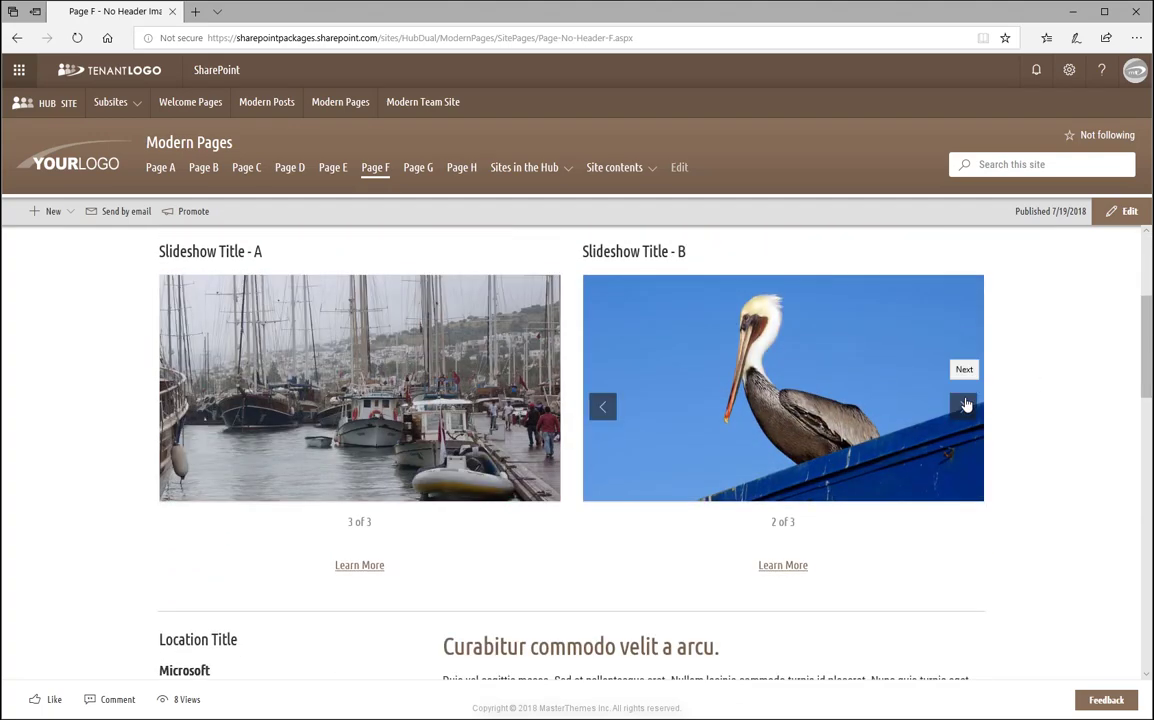
click(963, 407)
click(540, 407)
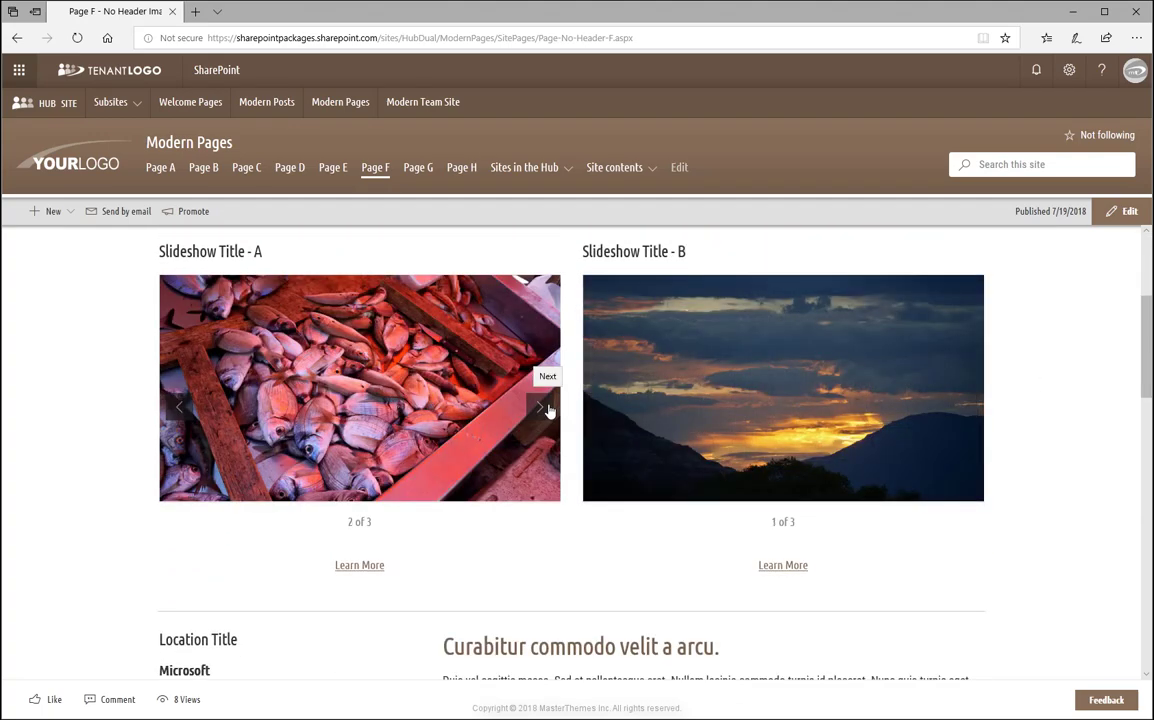
click(540, 407)
mouse_move(1146, 384)
mouse_down()
mouse_move(1118, 466)
mouse_move(1139, 533)
mouse_move(1139, 635)
mouse_move(1147, 265)
mouse_up()
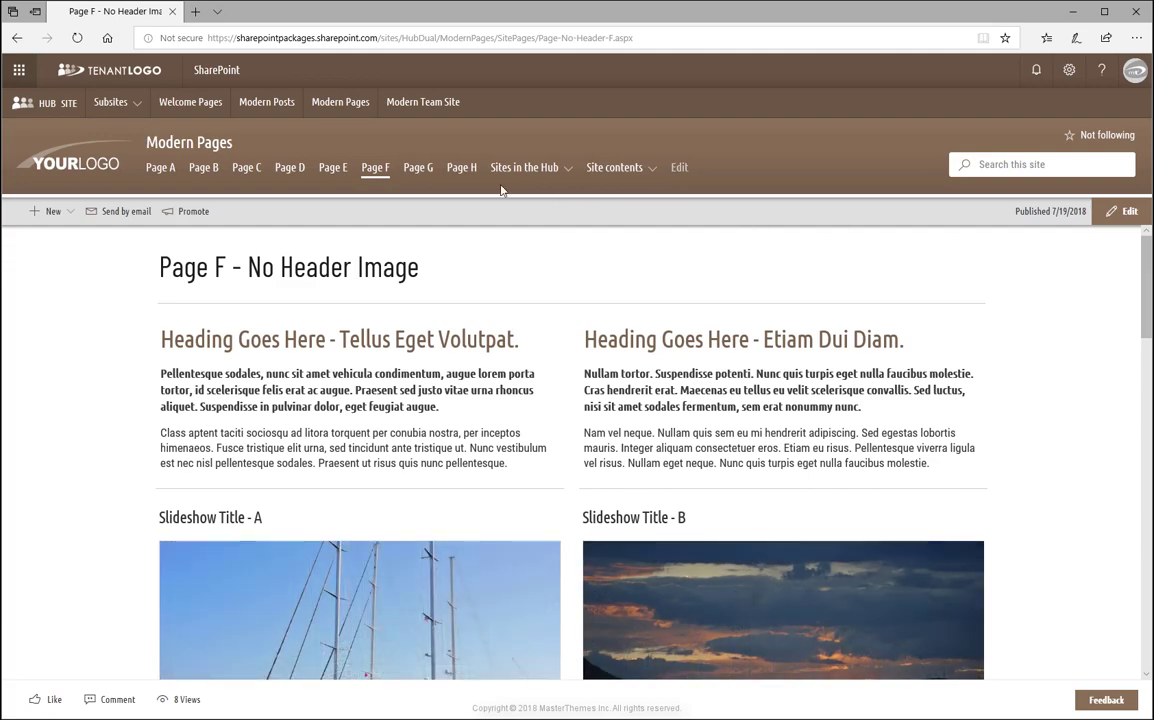
click(424, 176)
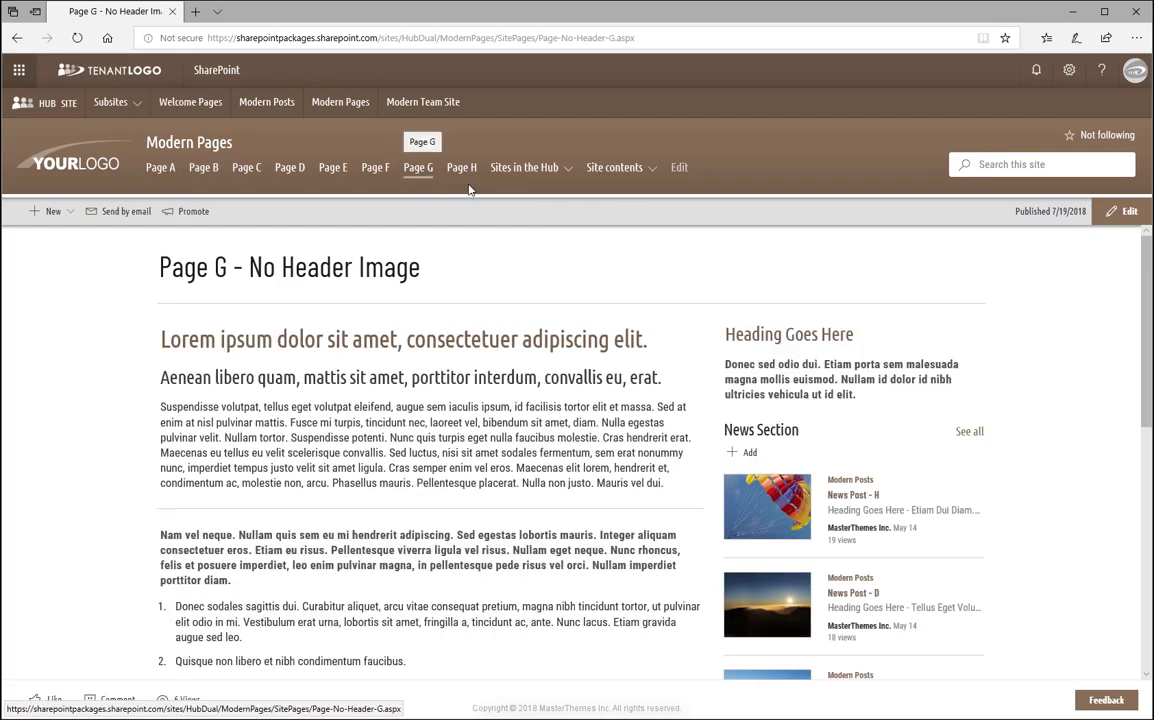
mouse_move(1146, 332)
mouse_down()
mouse_move(1125, 590)
mouse_move(1085, 311)
mouse_up()
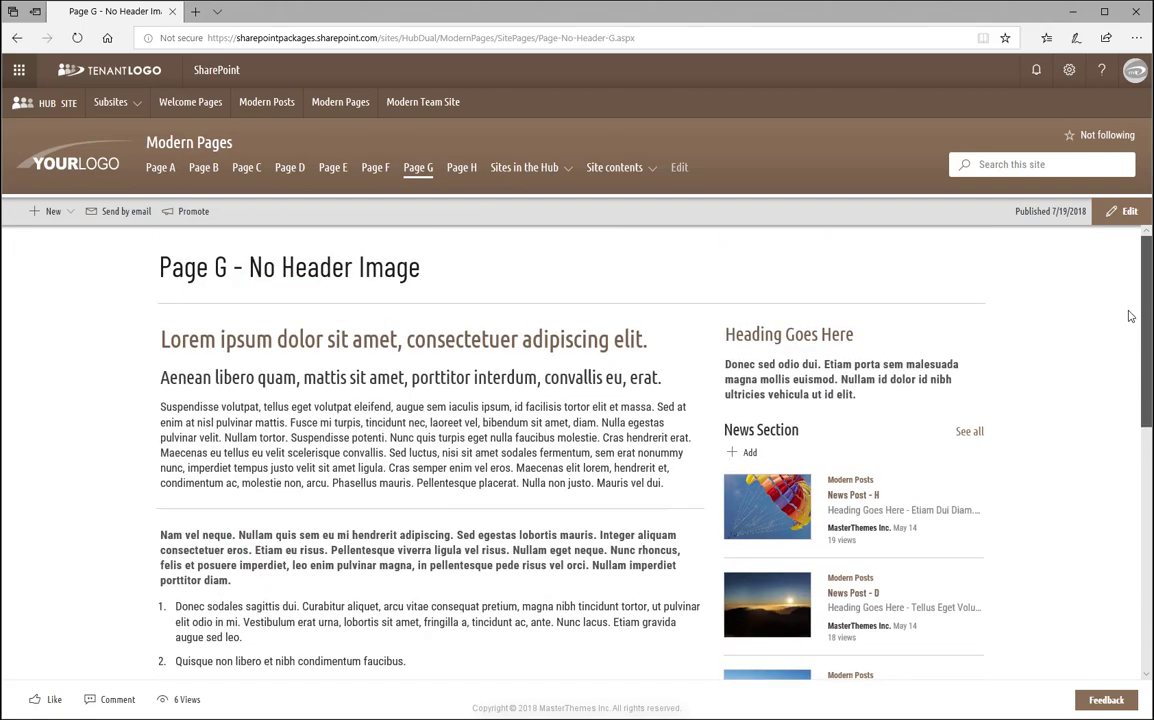
Open Page H and step through its gallery photos full screen, starting with the harbour boats.
click(463, 172)
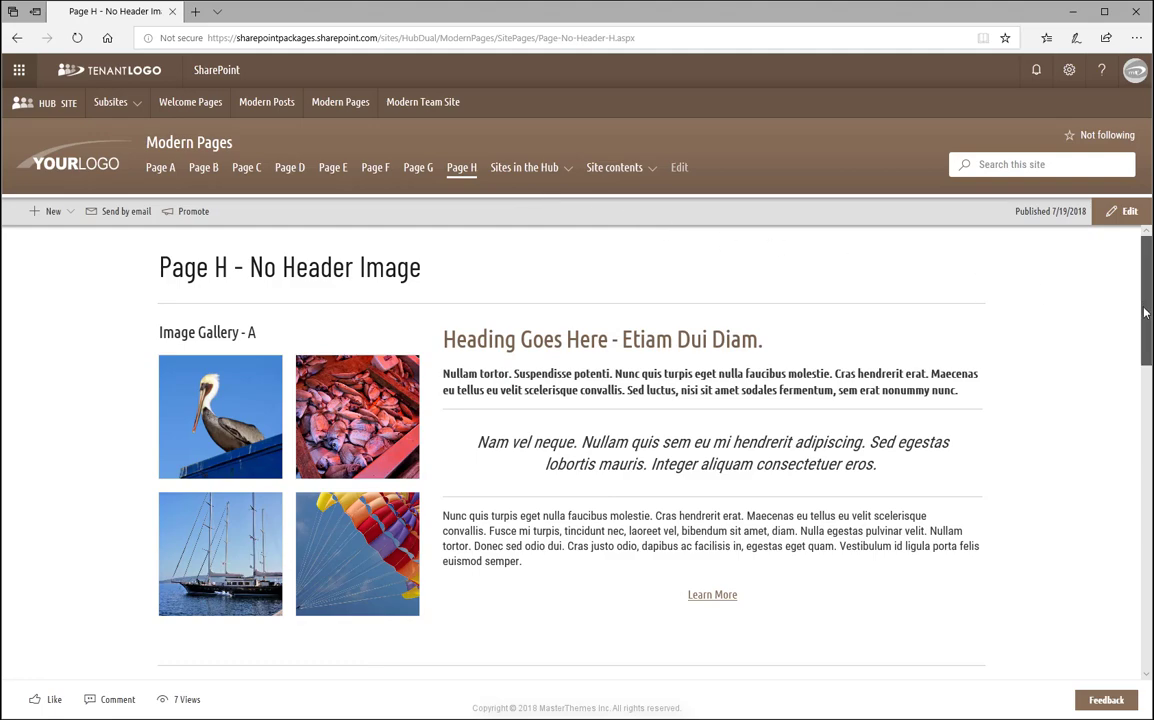
scroll(922, 376, down, 5)
click(922, 376)
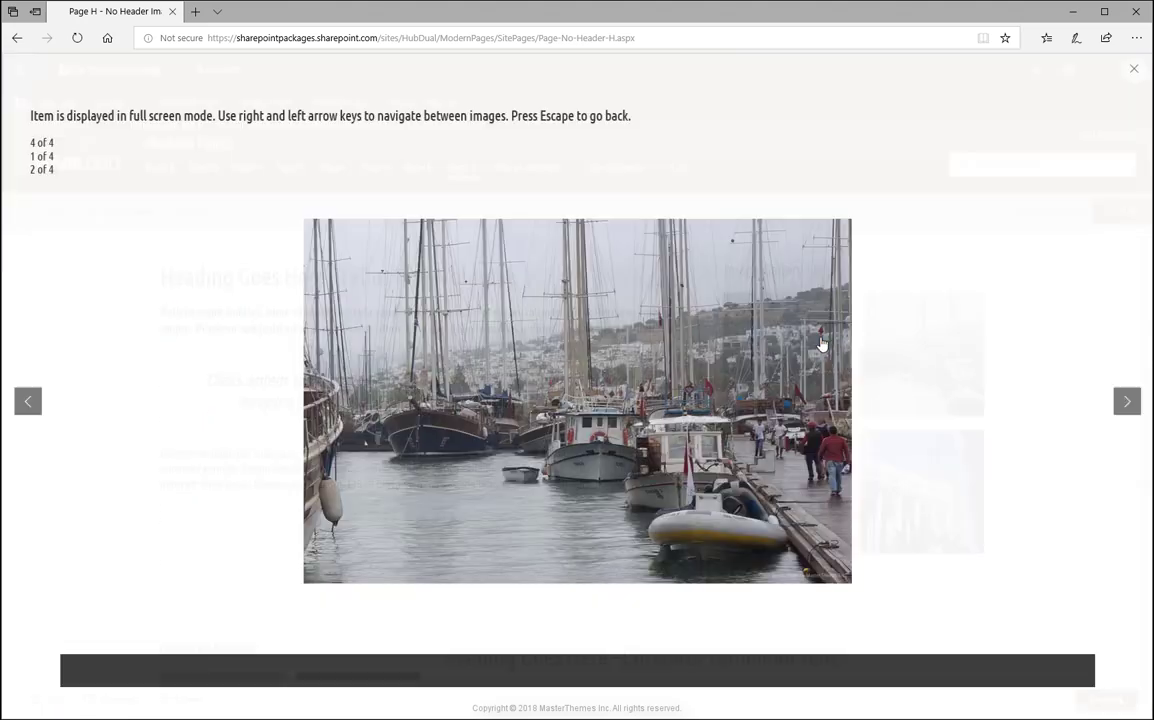
click(1118, 404)
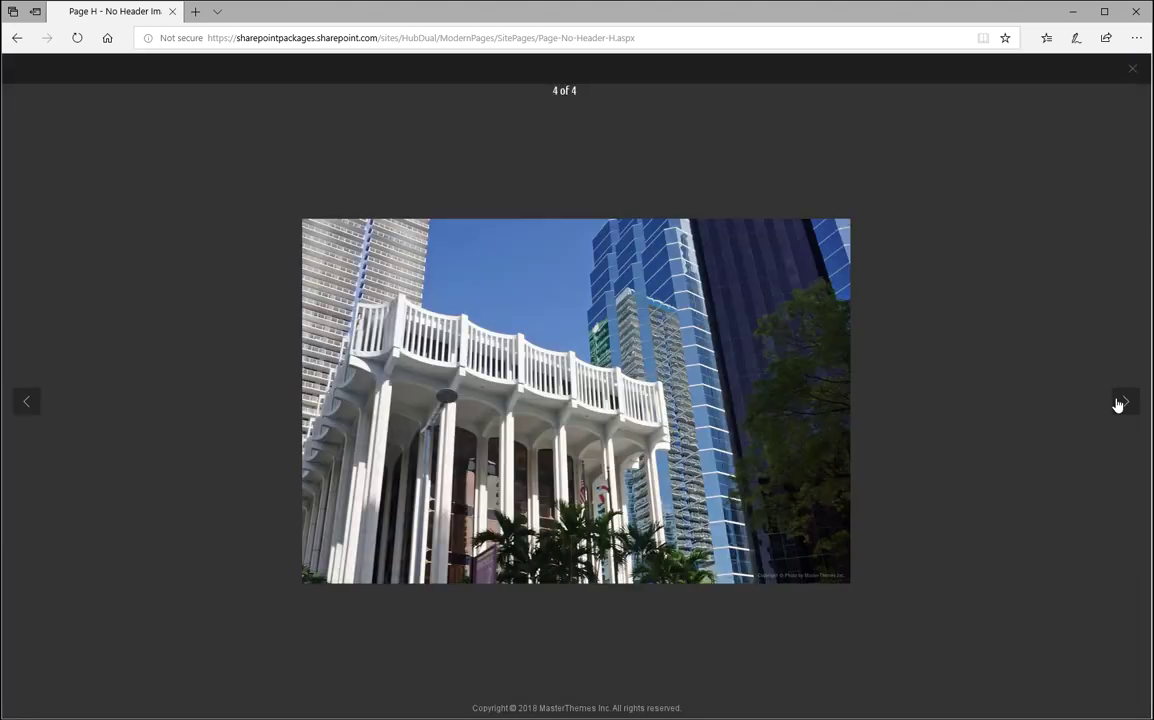
click(1118, 404)
click(1133, 72)
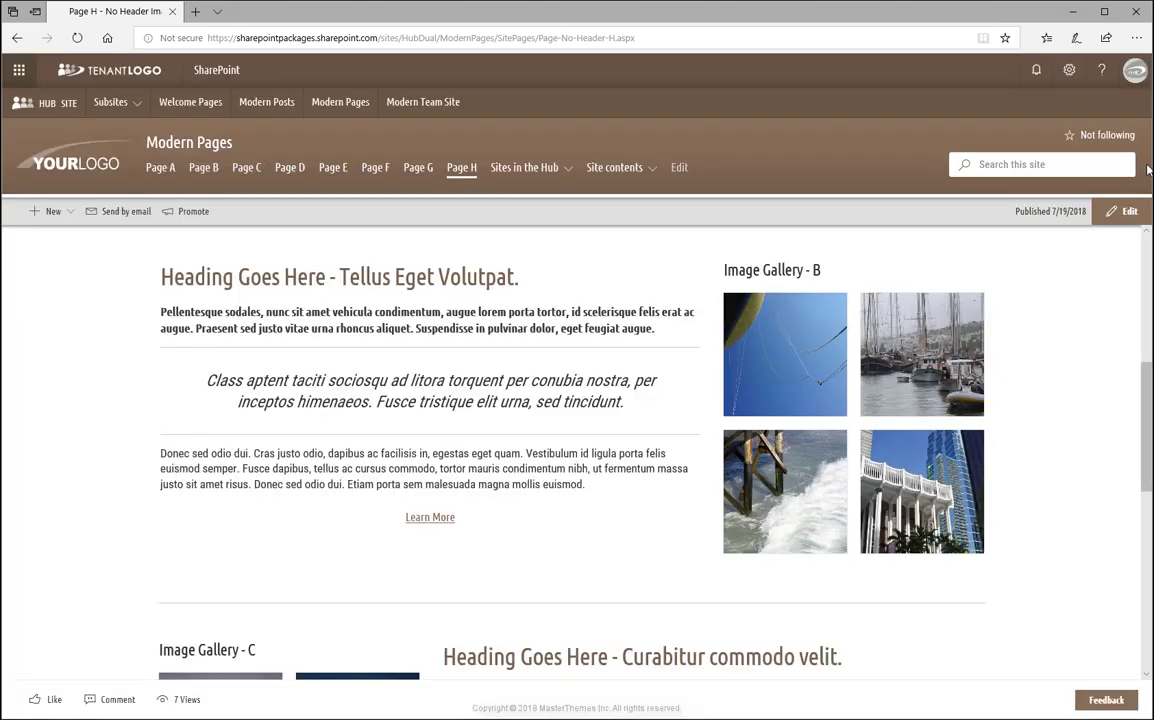
scroll(1138, 450, down, 2)
scroll(1138, 487, down, 3)
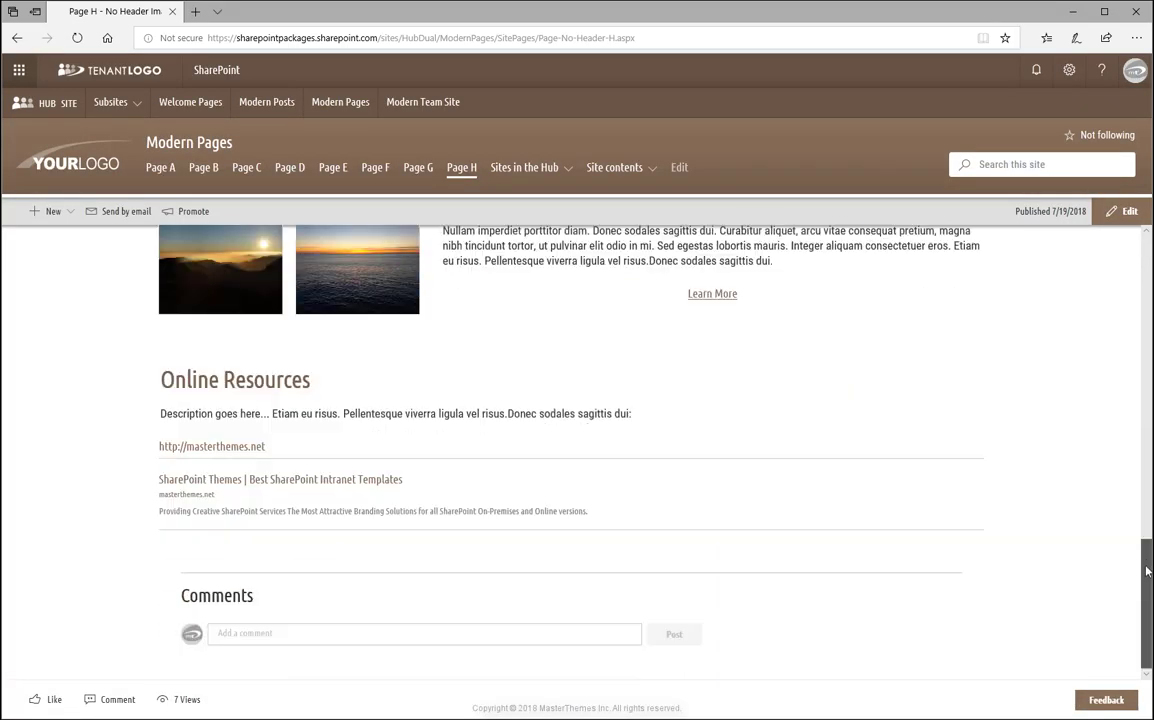
drag(1143, 487, 1143, 262)
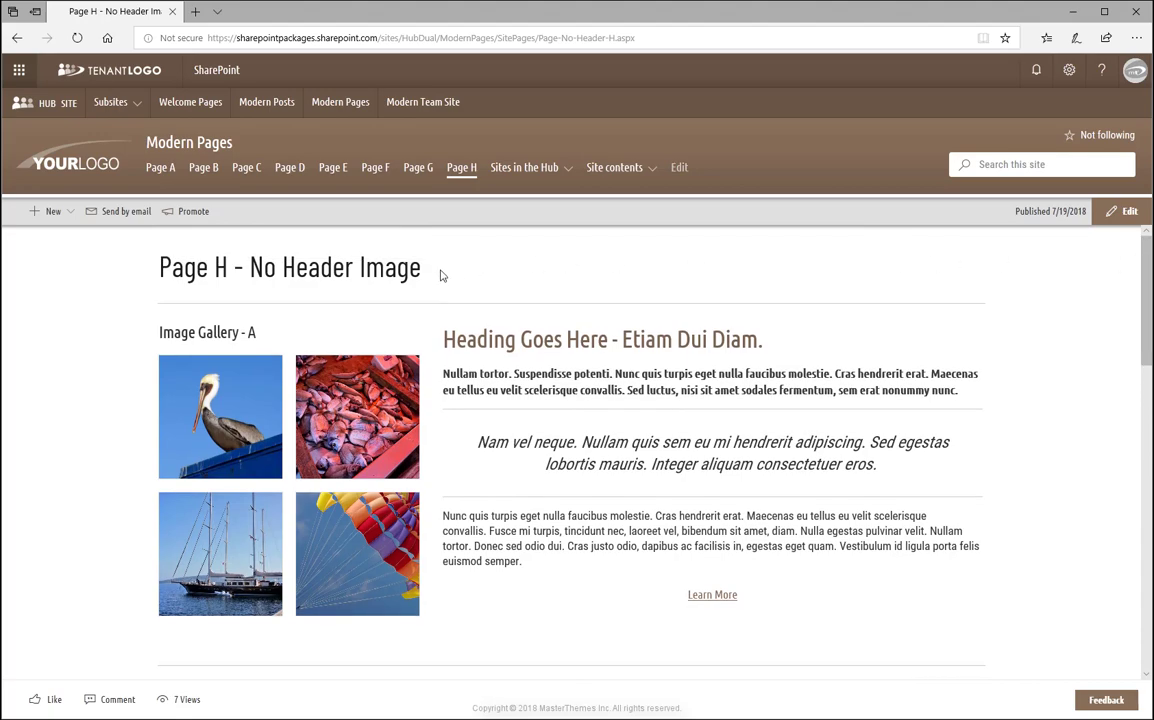
Apply the MT Shades of Blue-2 company theme to the HUB SITE via Change the look.
click(57, 106)
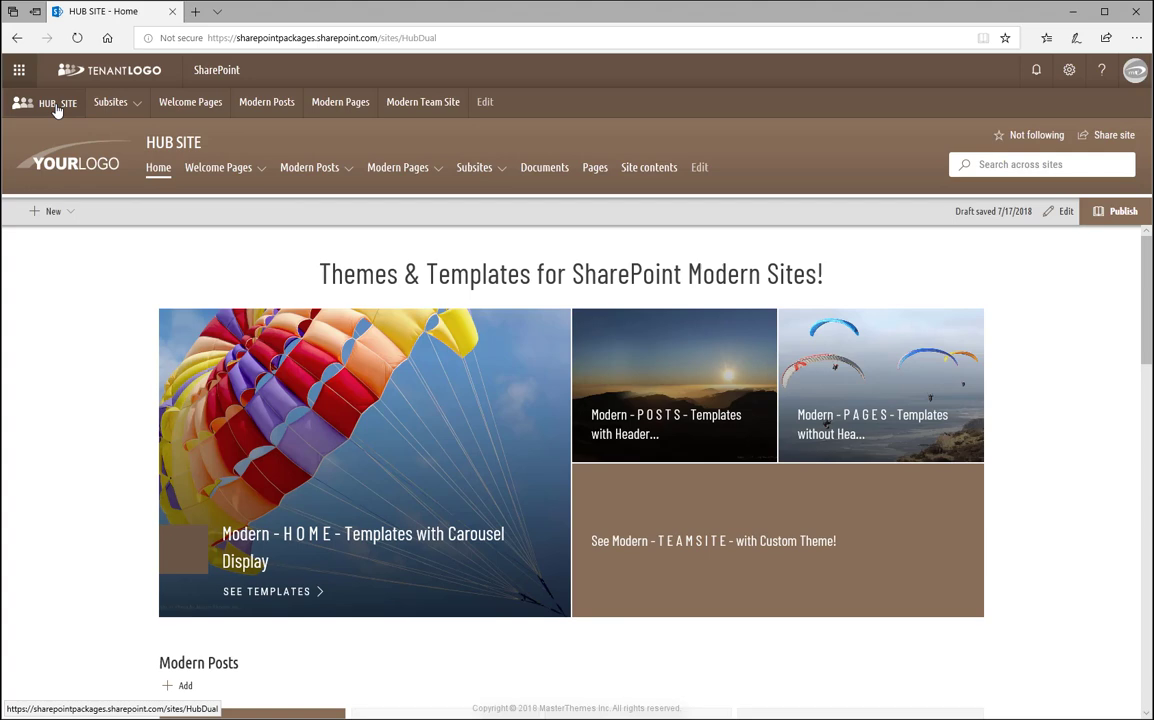
click(1069, 72)
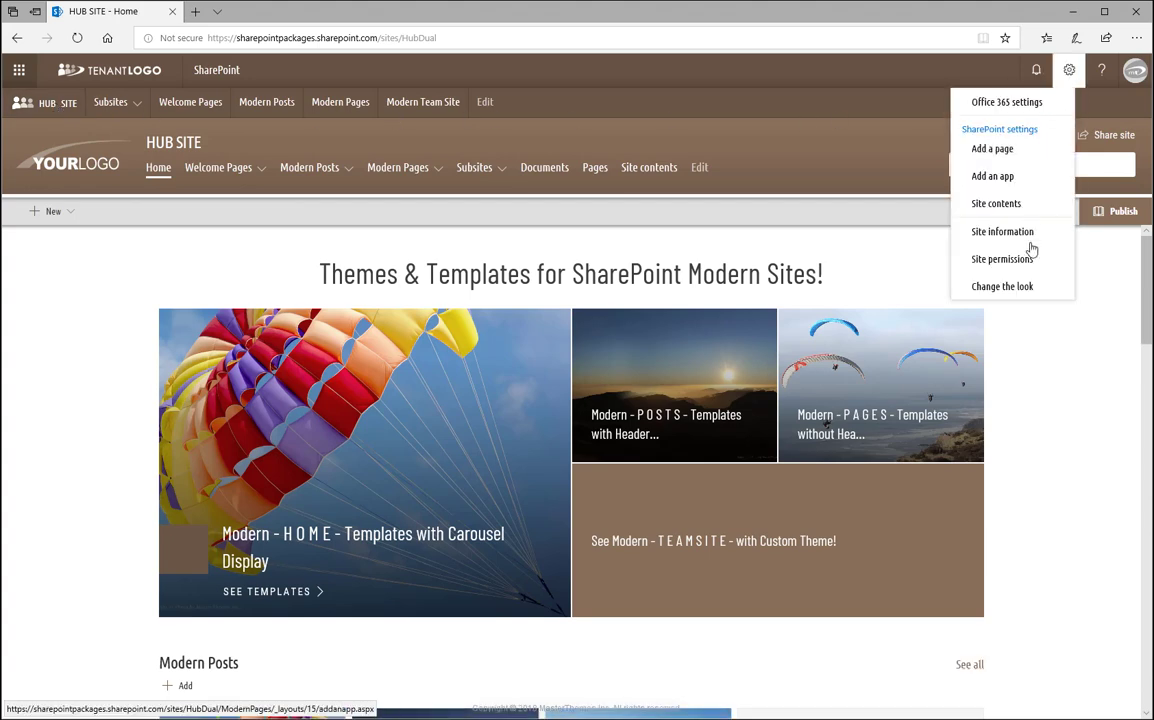
click(1021, 290)
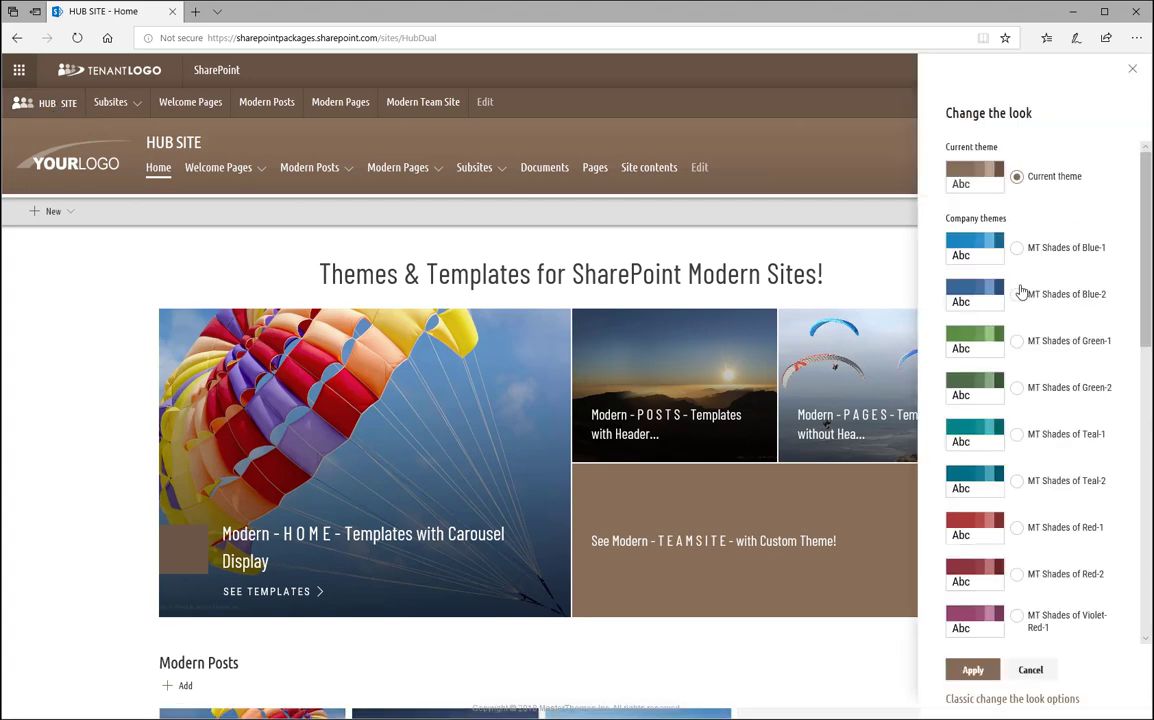
click(1017, 295)
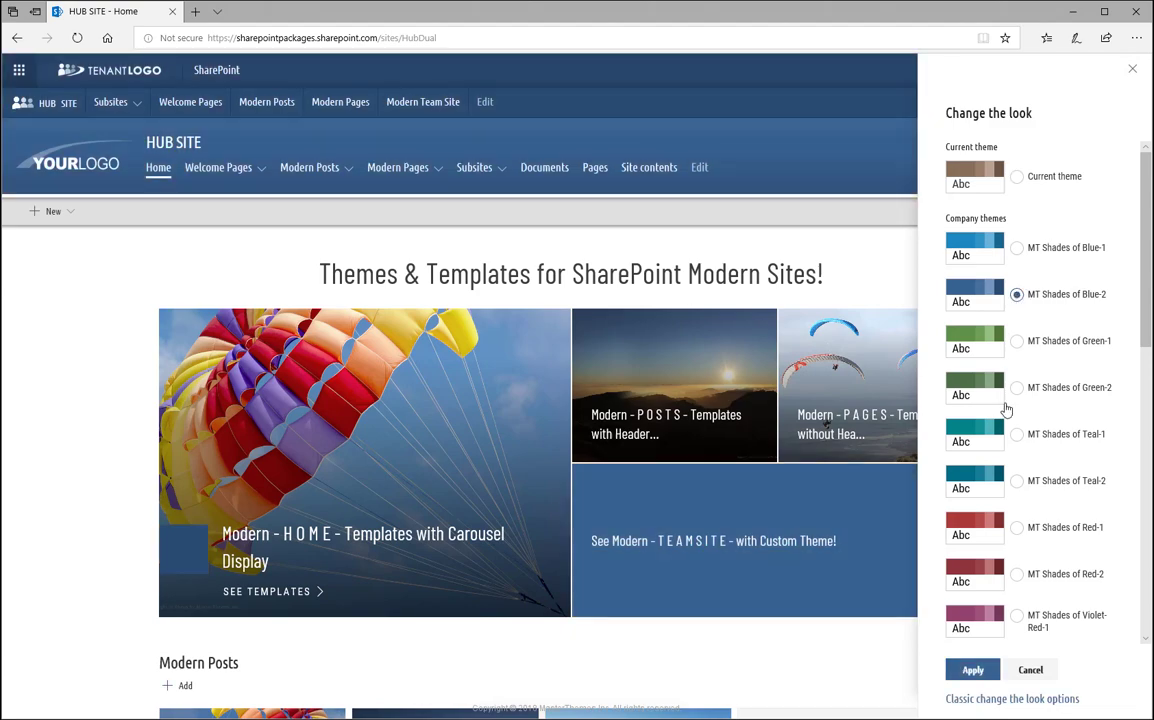
click(974, 672)
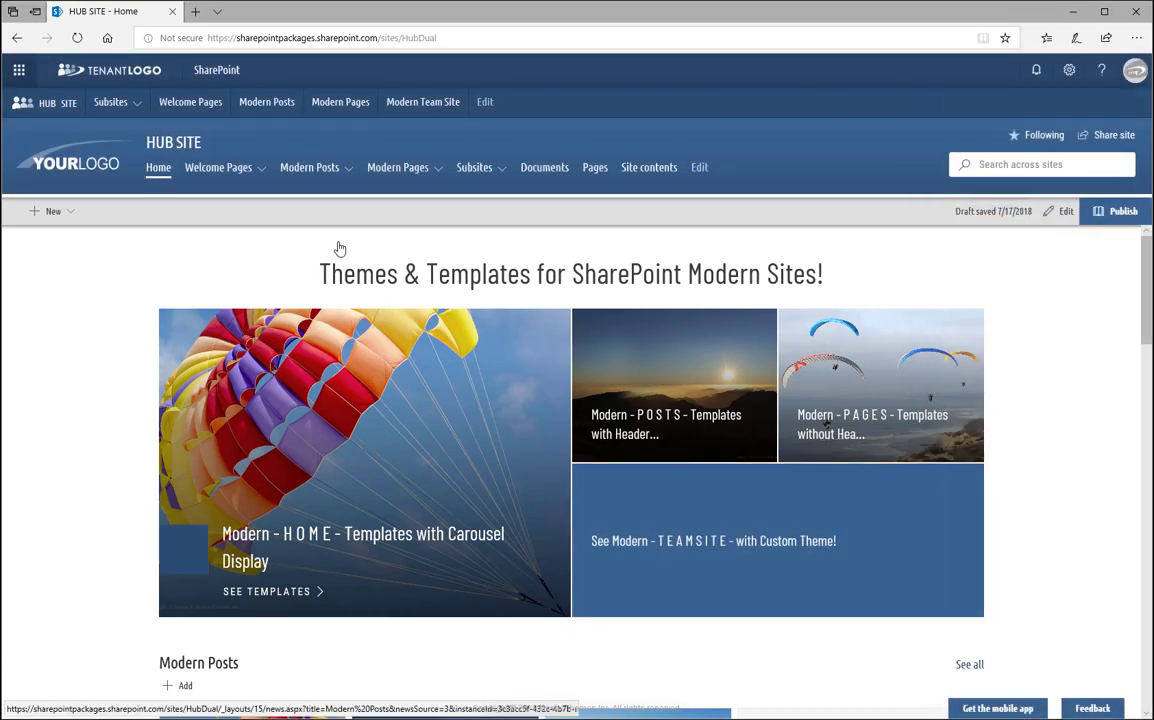
Open the Welcome Pages Site Pages library and bring up News-Post-D's actions.
mouse_move(218, 167)
click(246, 193)
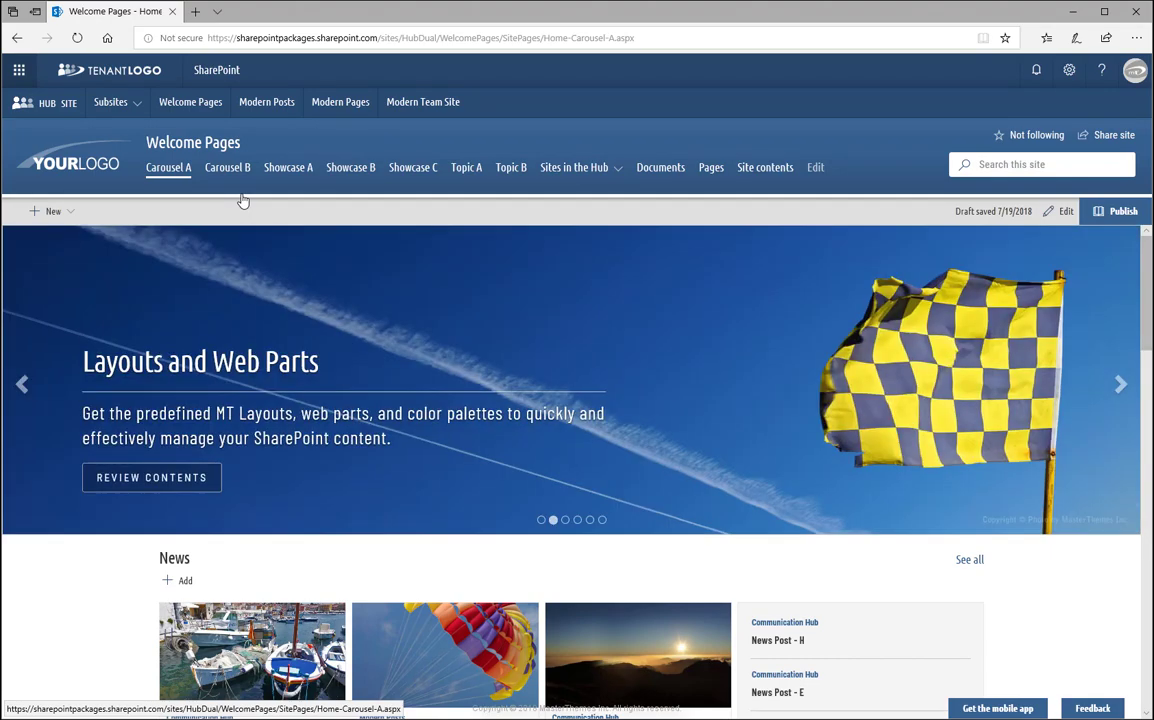
click(771, 172)
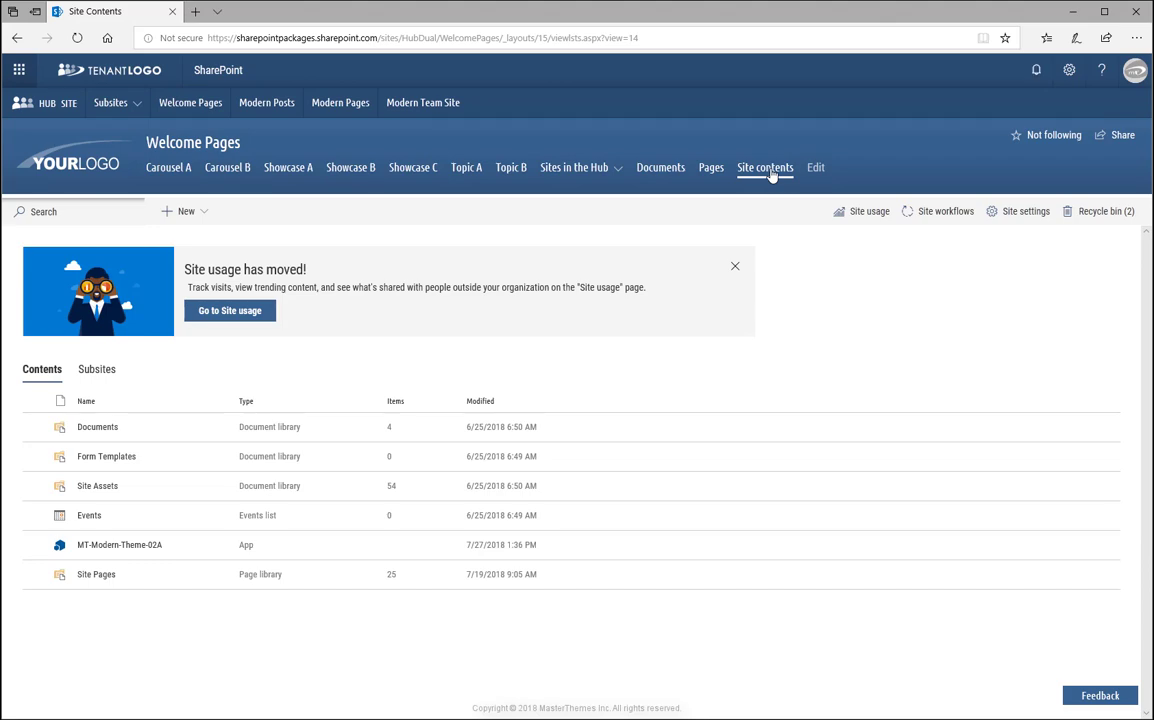
click(711, 172)
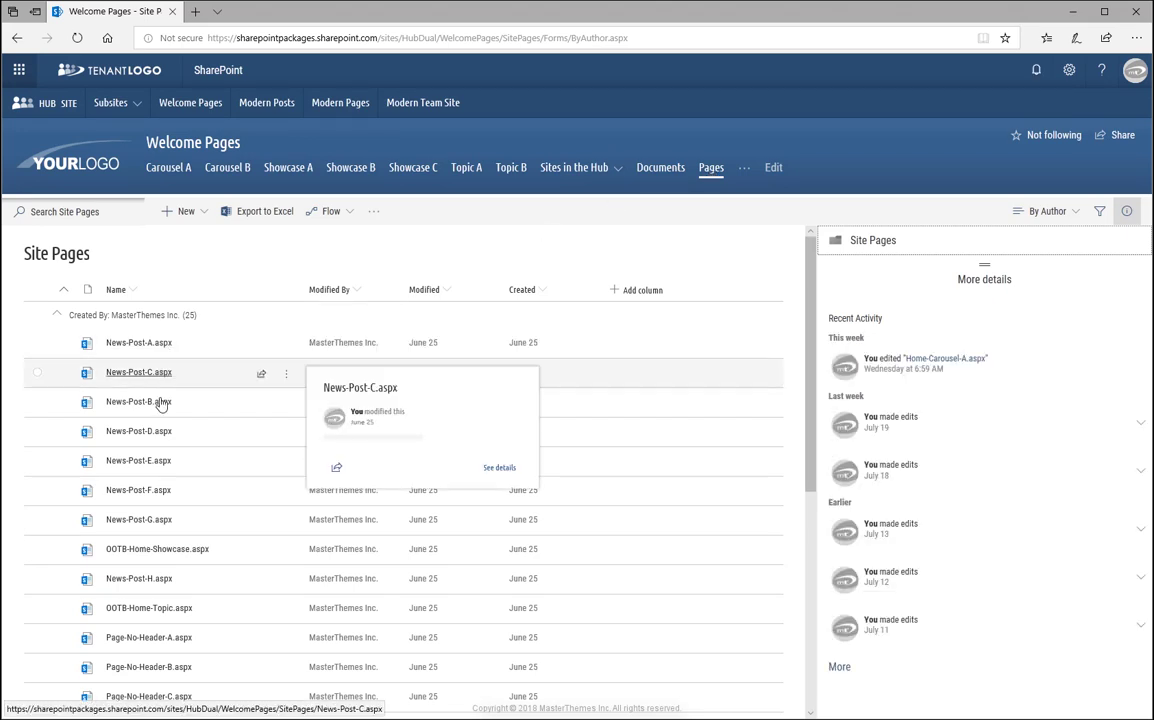
click(285, 432)
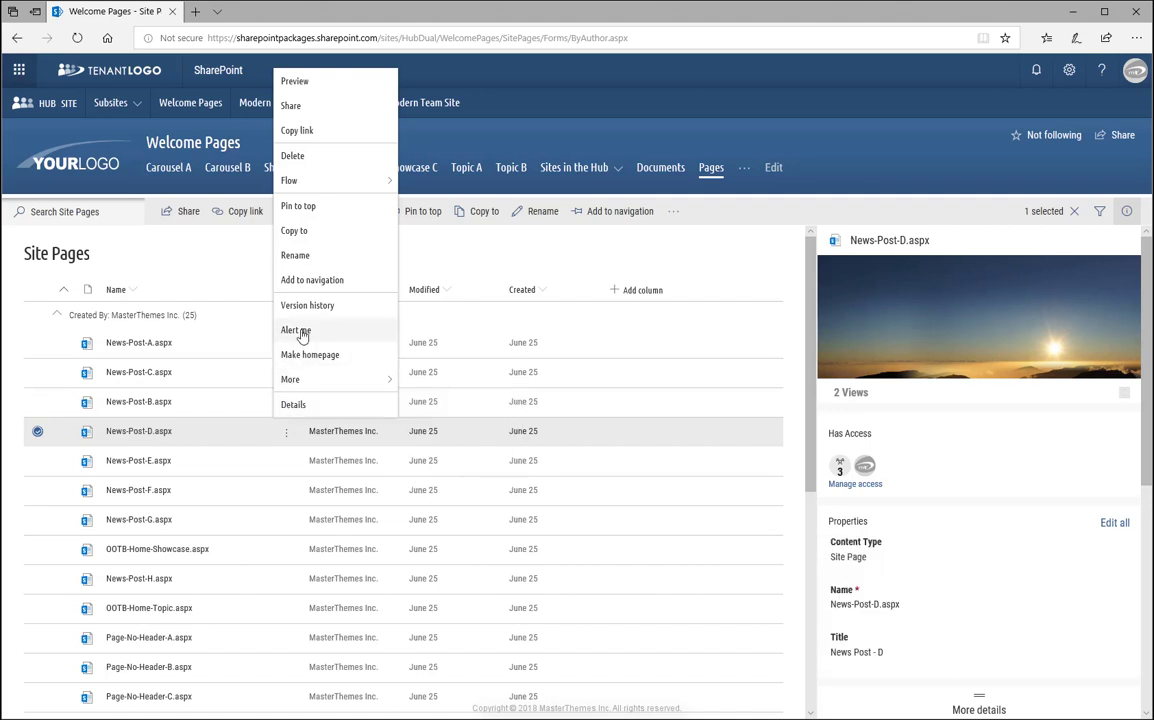
click(26, 221)
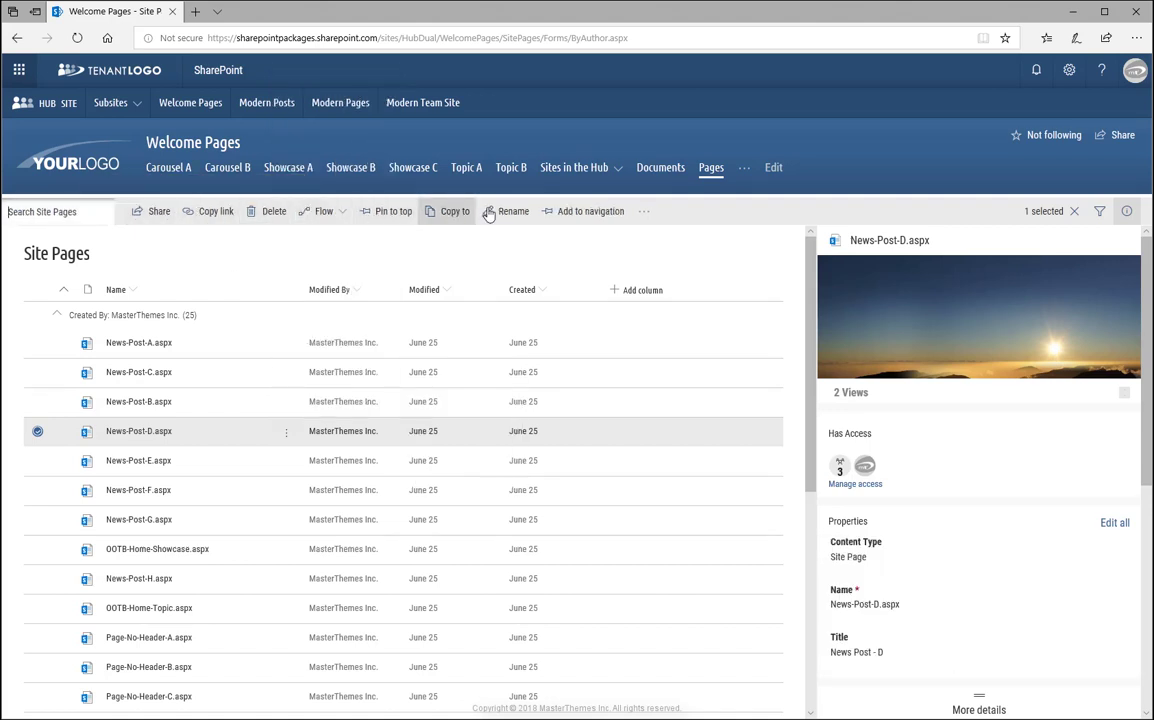
click(673, 211)
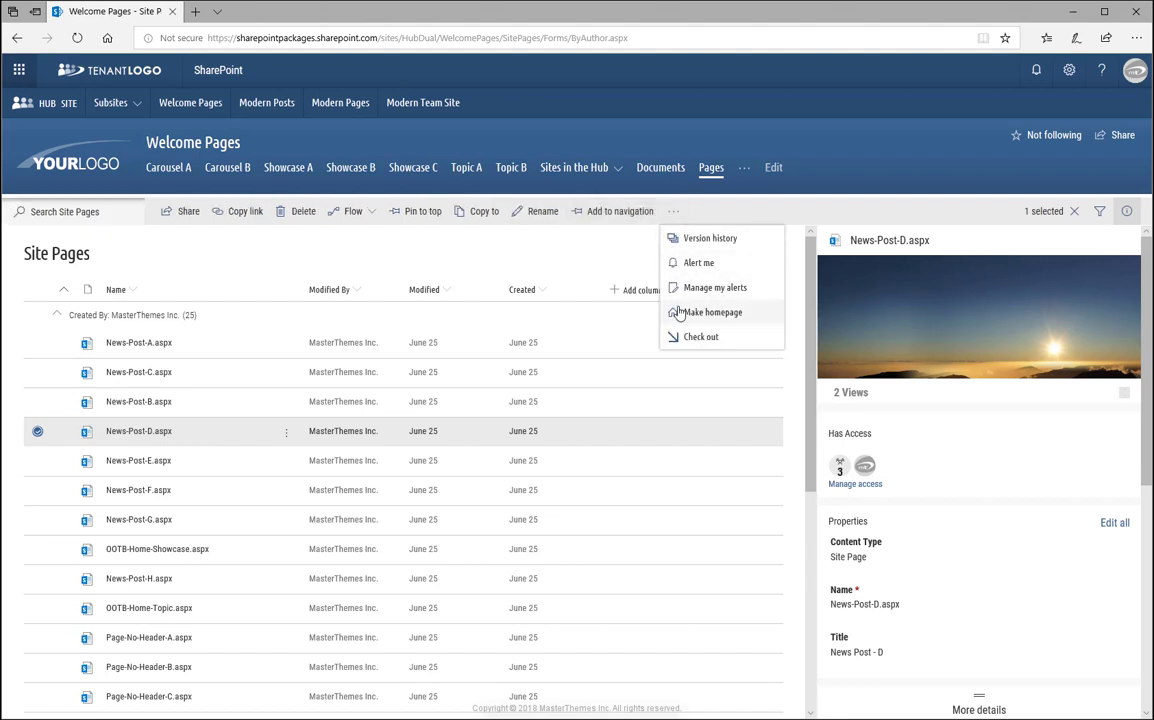
Switch the Site Pages library to Tiles view, then go to the Modern Team Site home.
click(1074, 212)
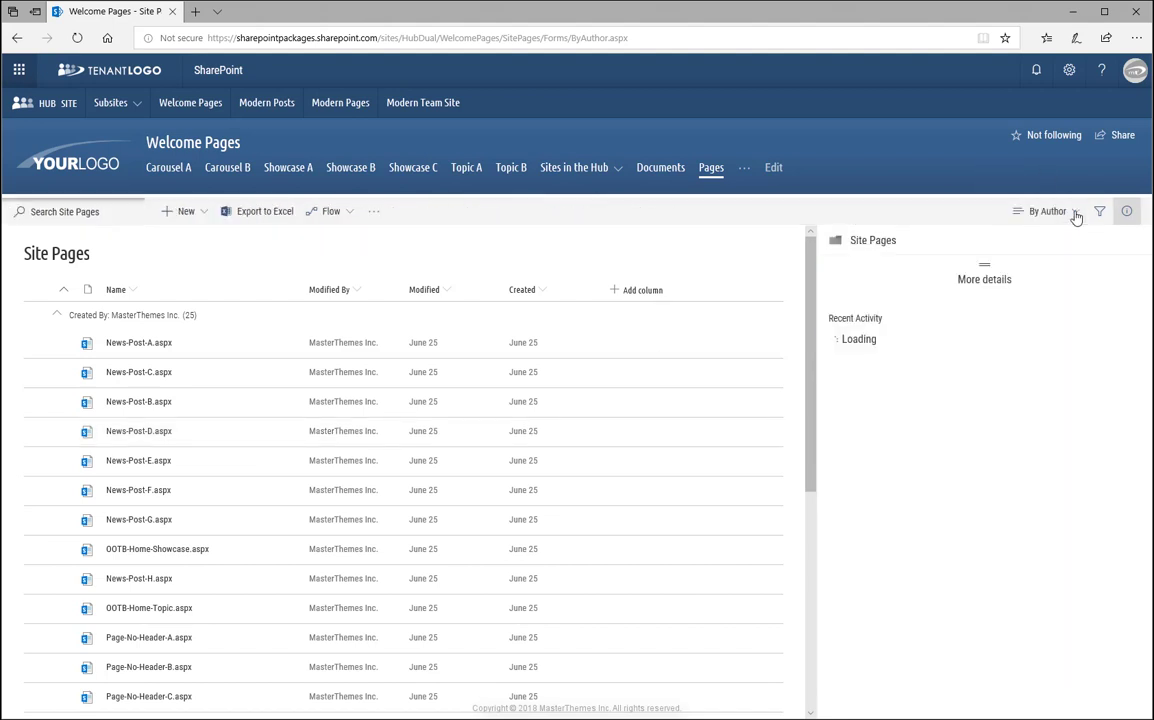
click(1018, 213)
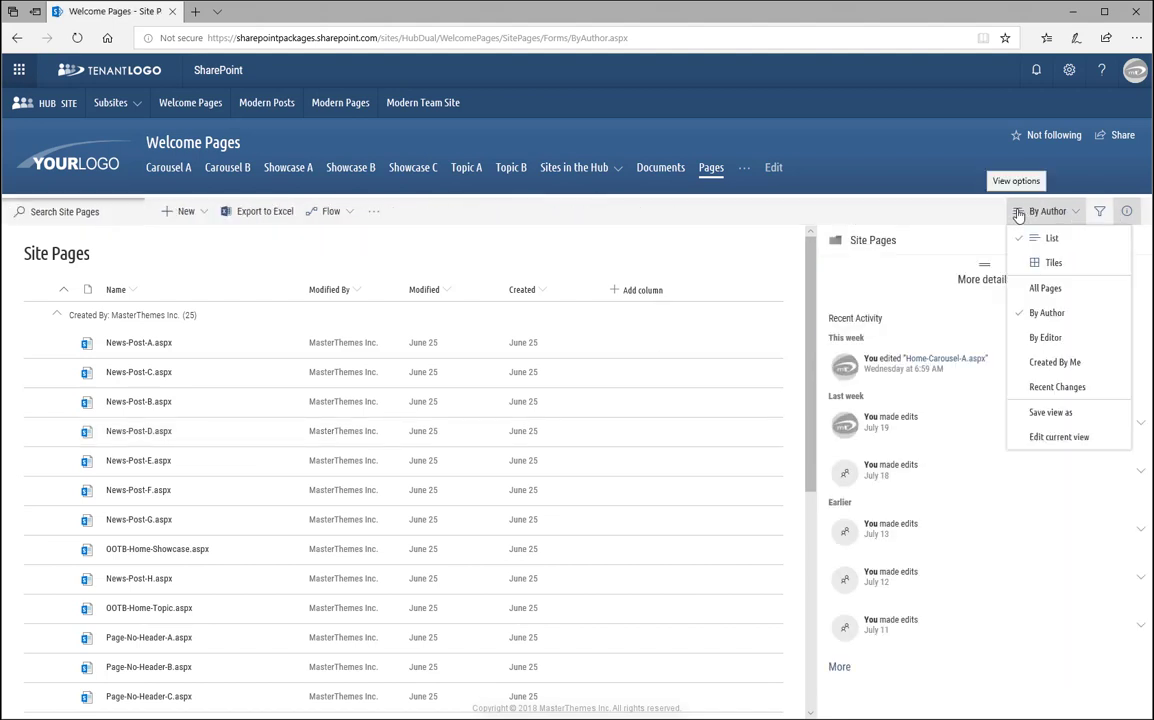
click(1040, 262)
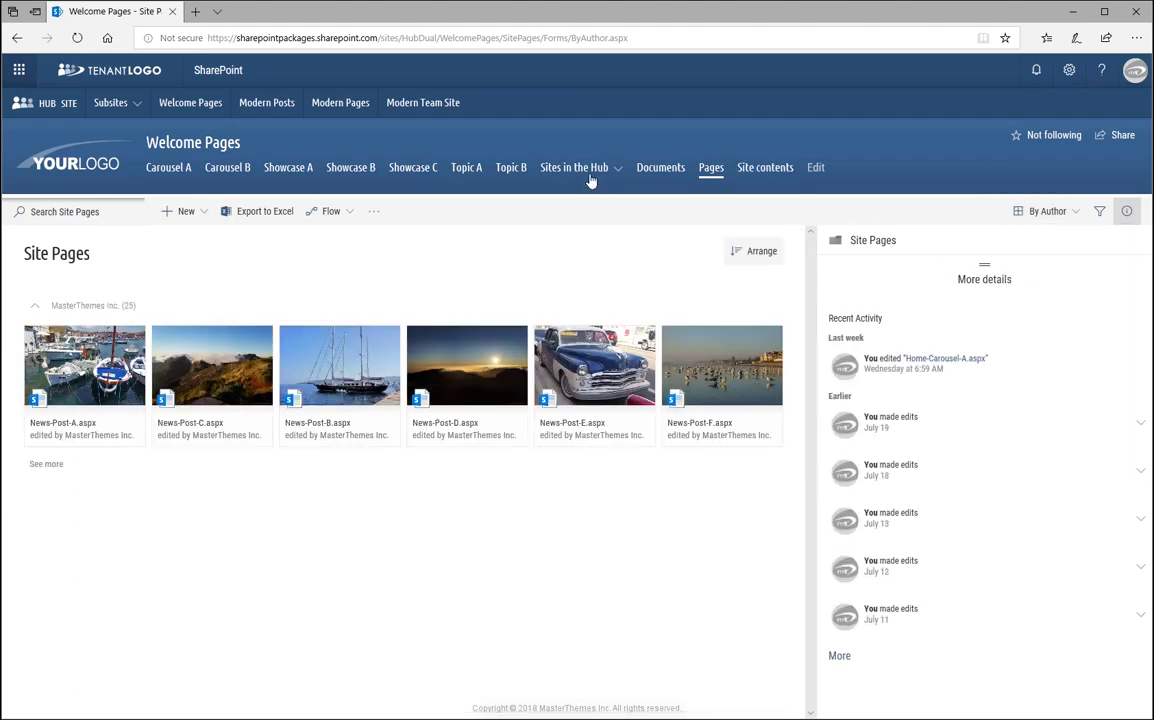
click(411, 106)
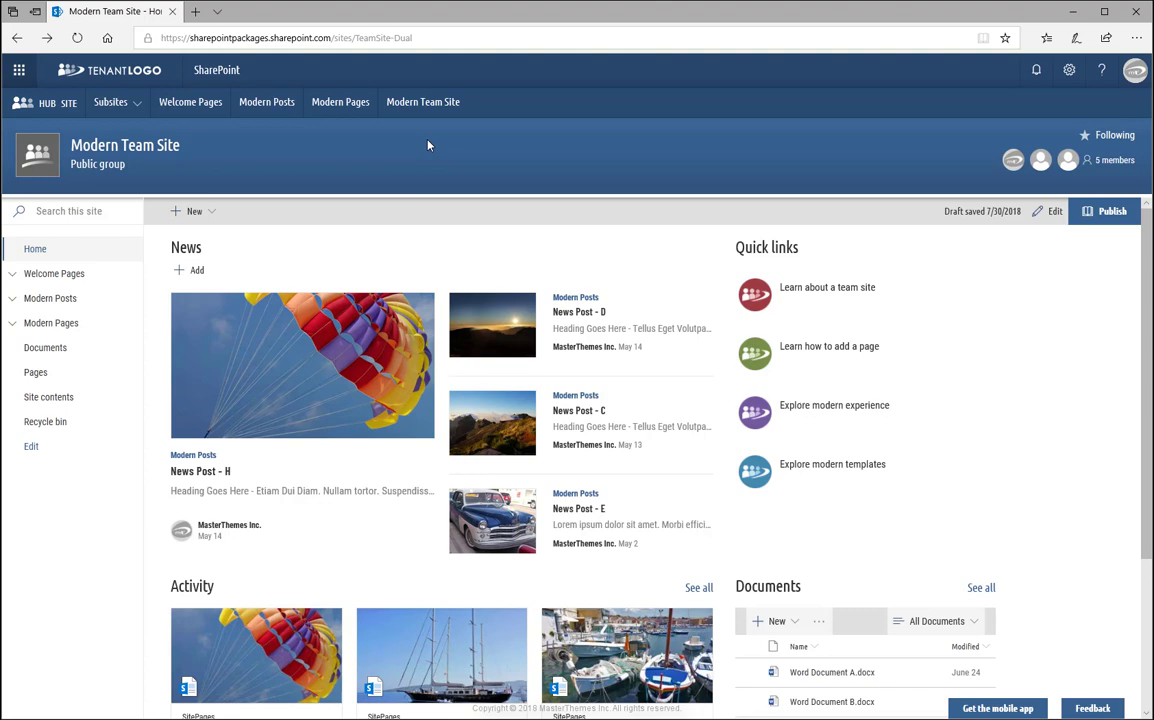
mouse_move(1147, 307)
mouse_down()
mouse_move(1148, 514)
mouse_move(1138, 296)
mouse_up()
Open Home - Carousel B under Welcome Pages and advance its carousel two slides.
click(12, 277)
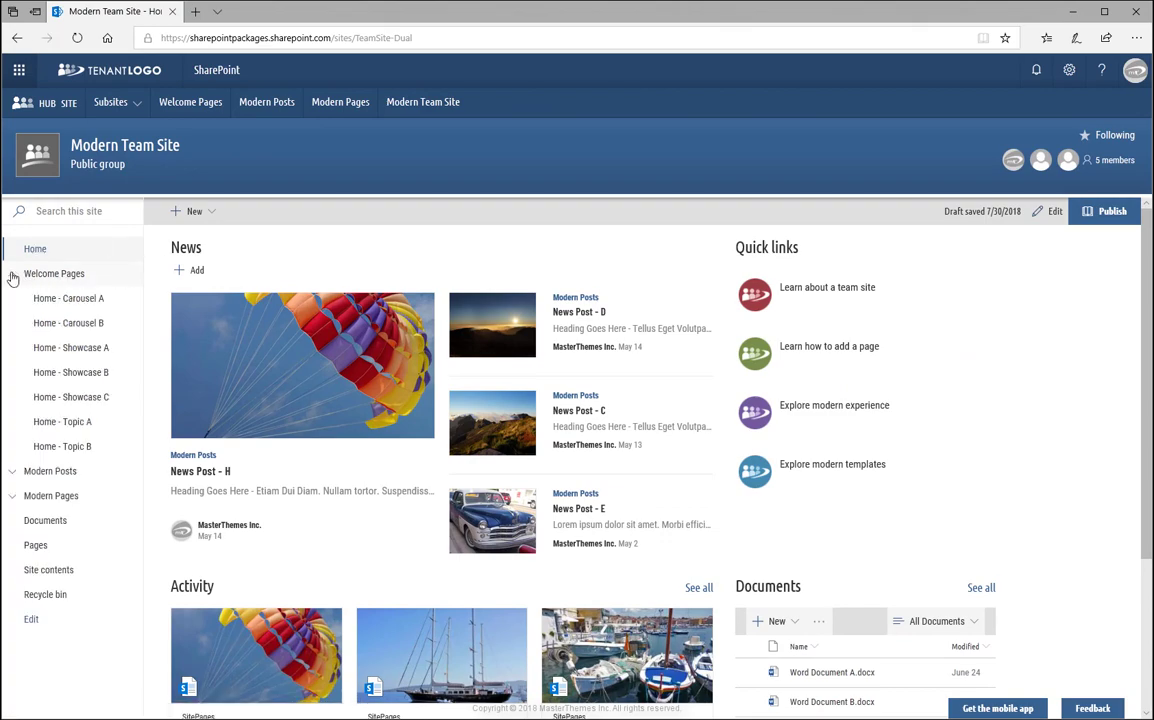
click(70, 326)
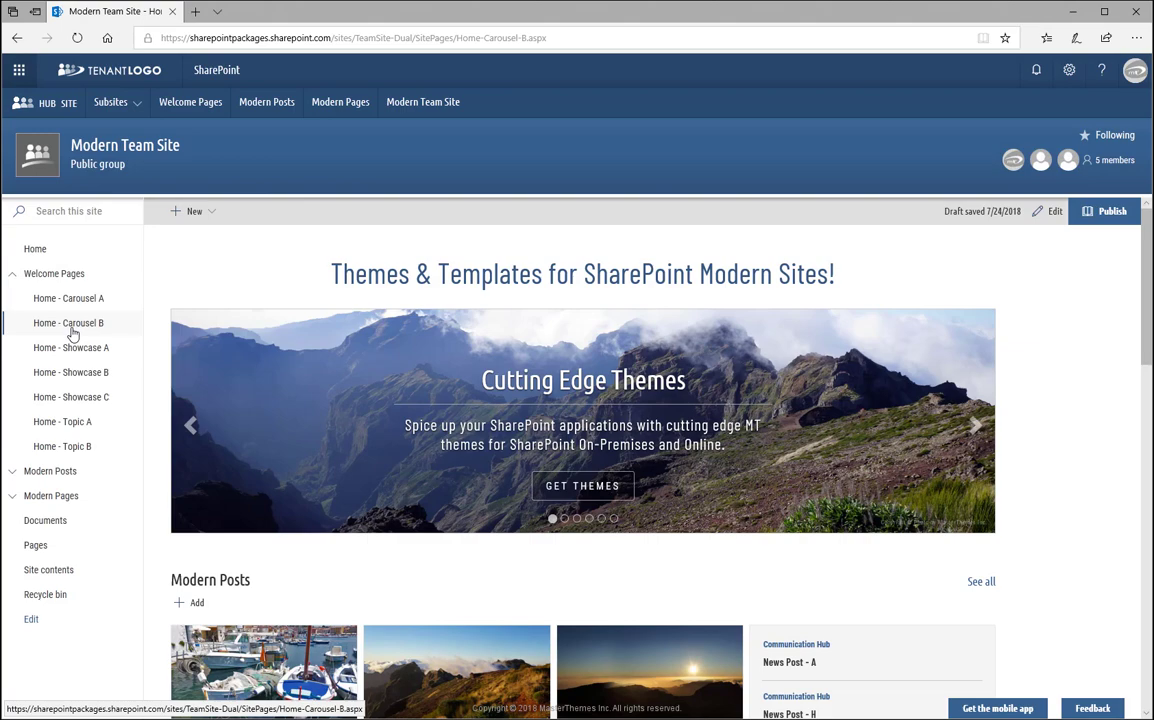
click(975, 427)
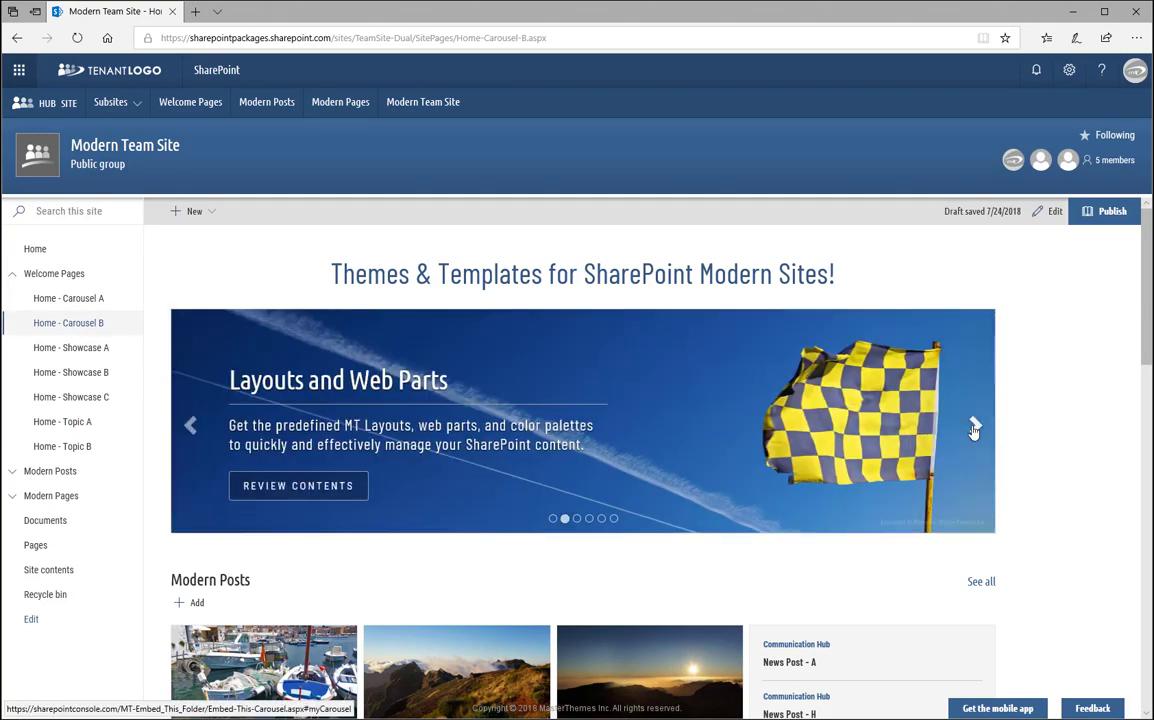
click(975, 427)
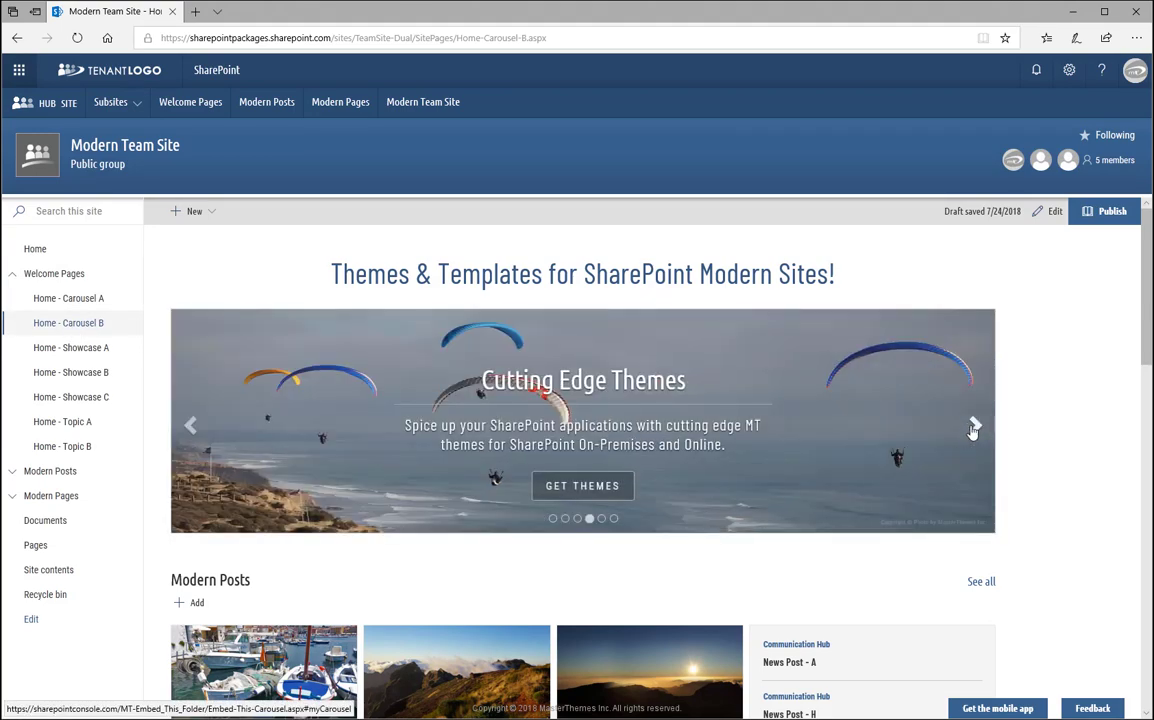
scroll(1146, 300, down, 4)
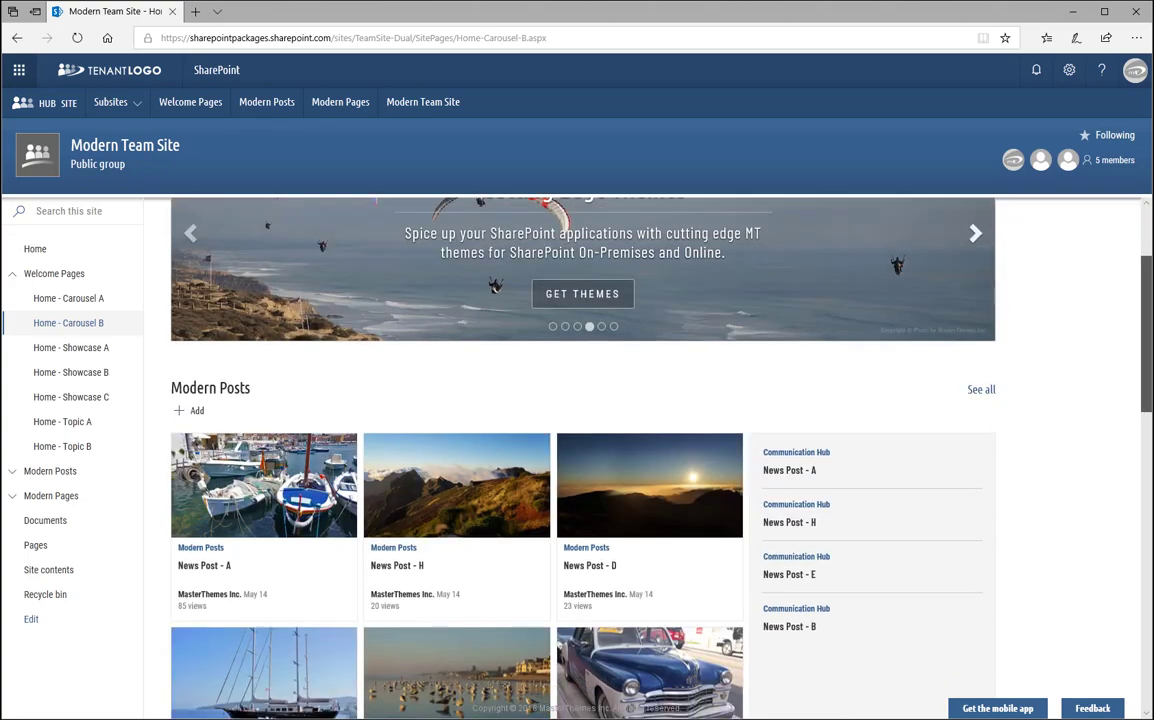
mouse_move(1146, 340)
mouse_down()
mouse_move(1142, 485)
mouse_move(1119, 592)
mouse_up()
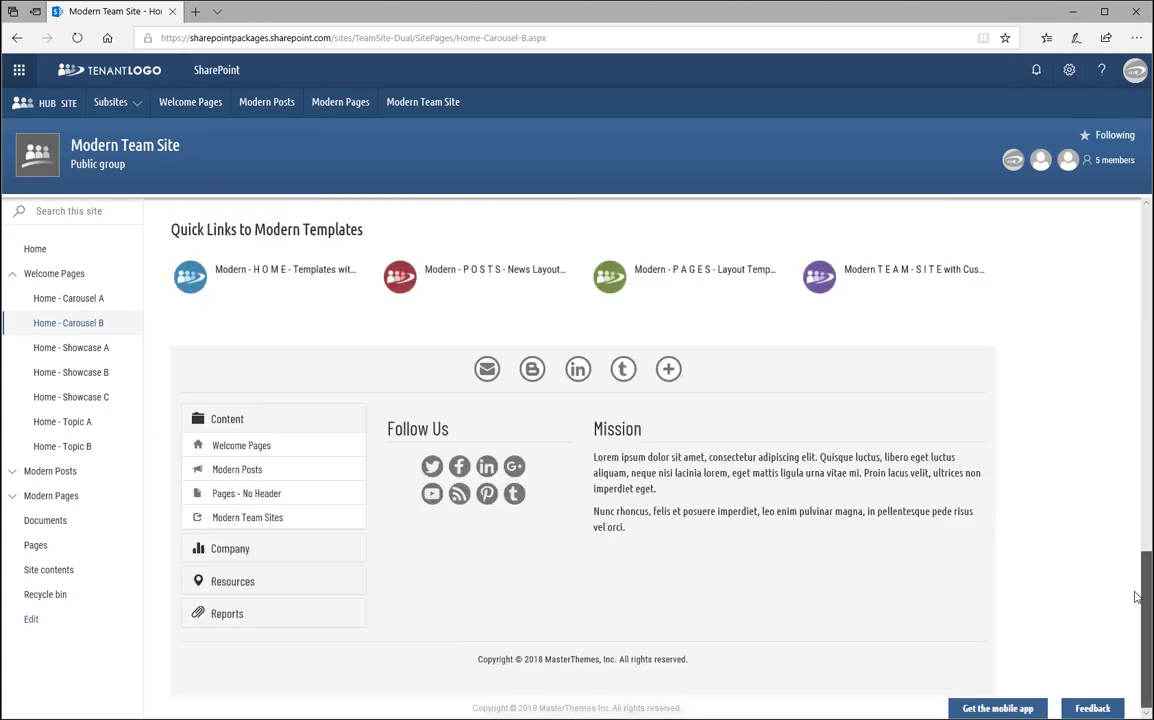
Expand the Company, Resources and Reports footer link sections, then open Home - Showcase C.
click(200, 549)
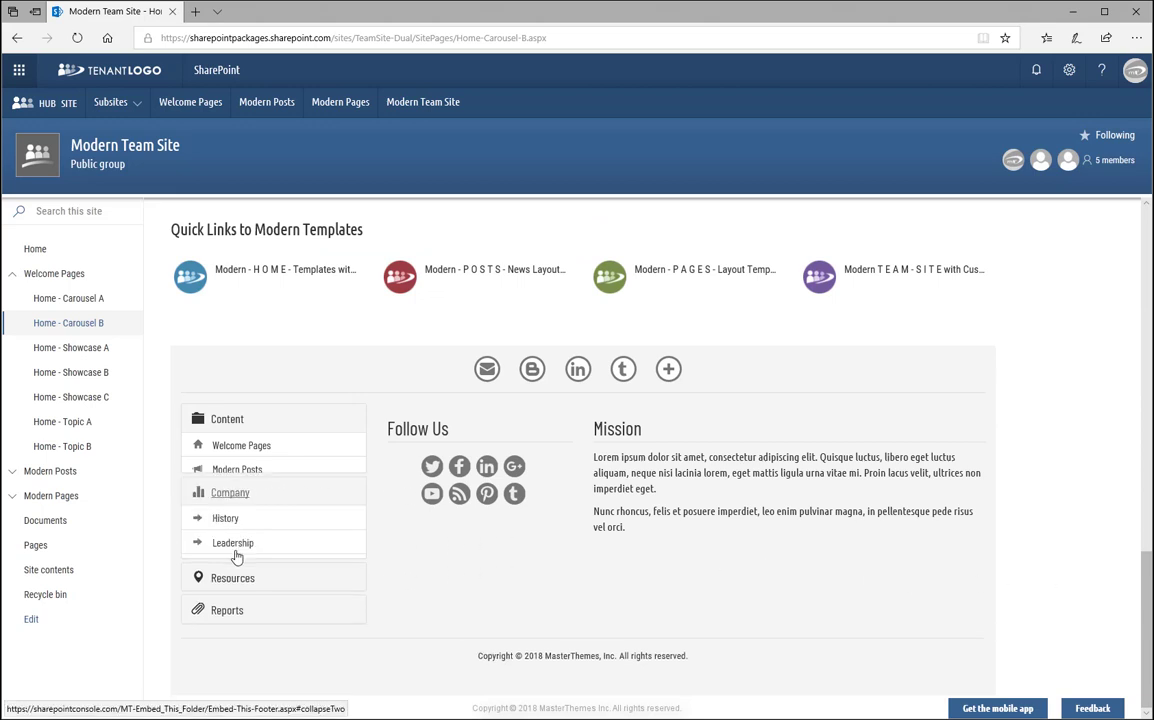
click(212, 584)
click(228, 617)
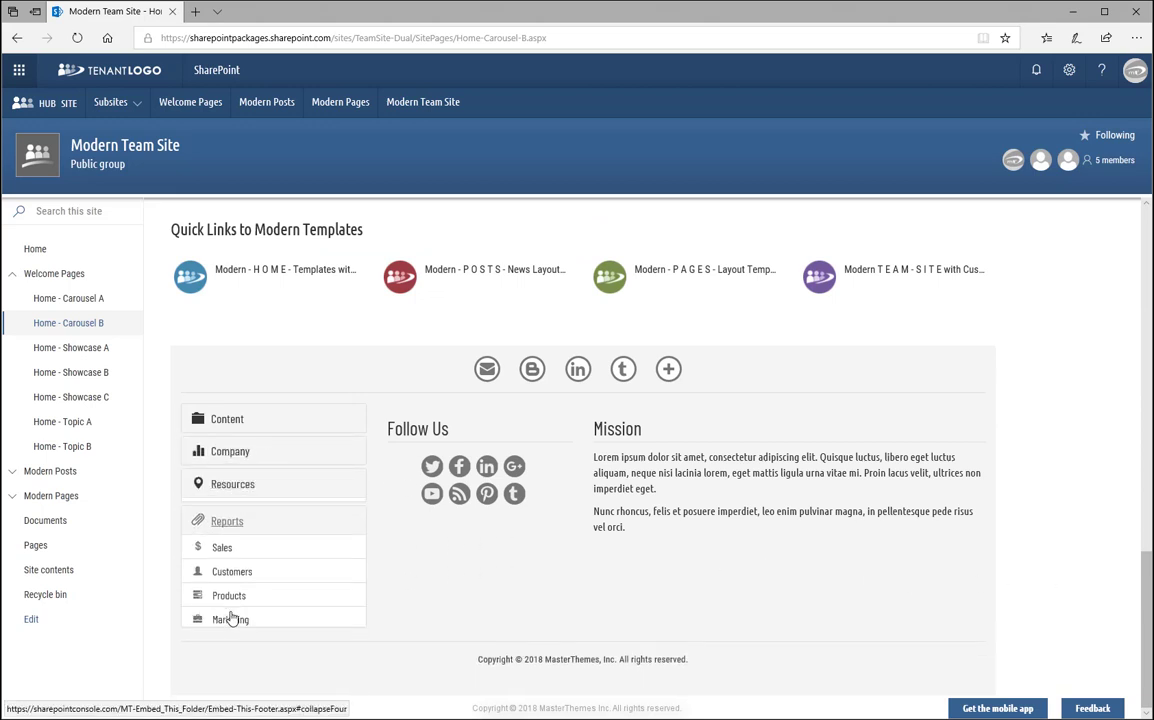
drag(1140, 600, 1130, 370)
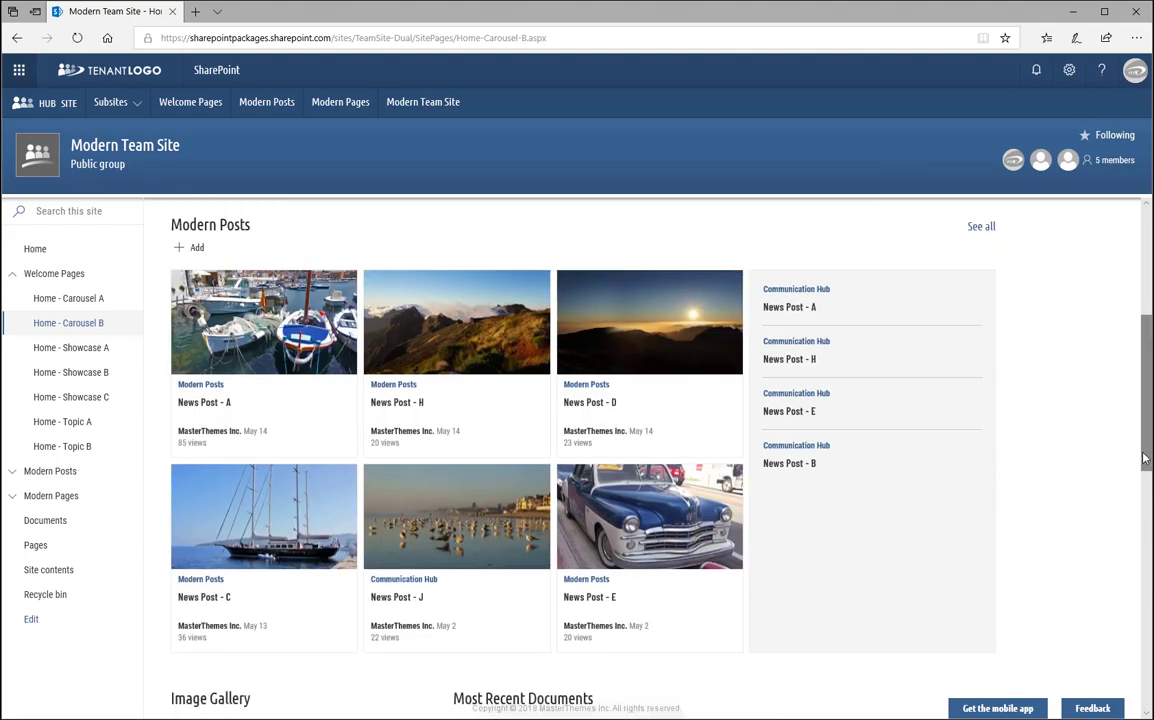
scroll(1141, 337, up, 4)
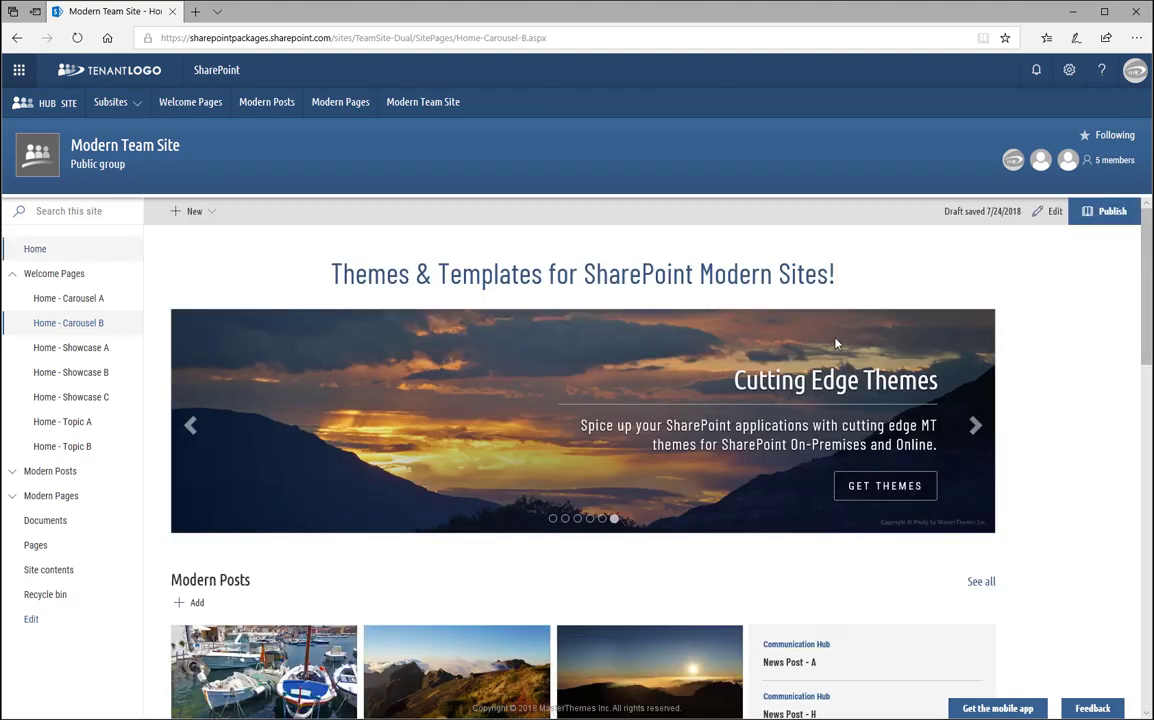
click(78, 408)
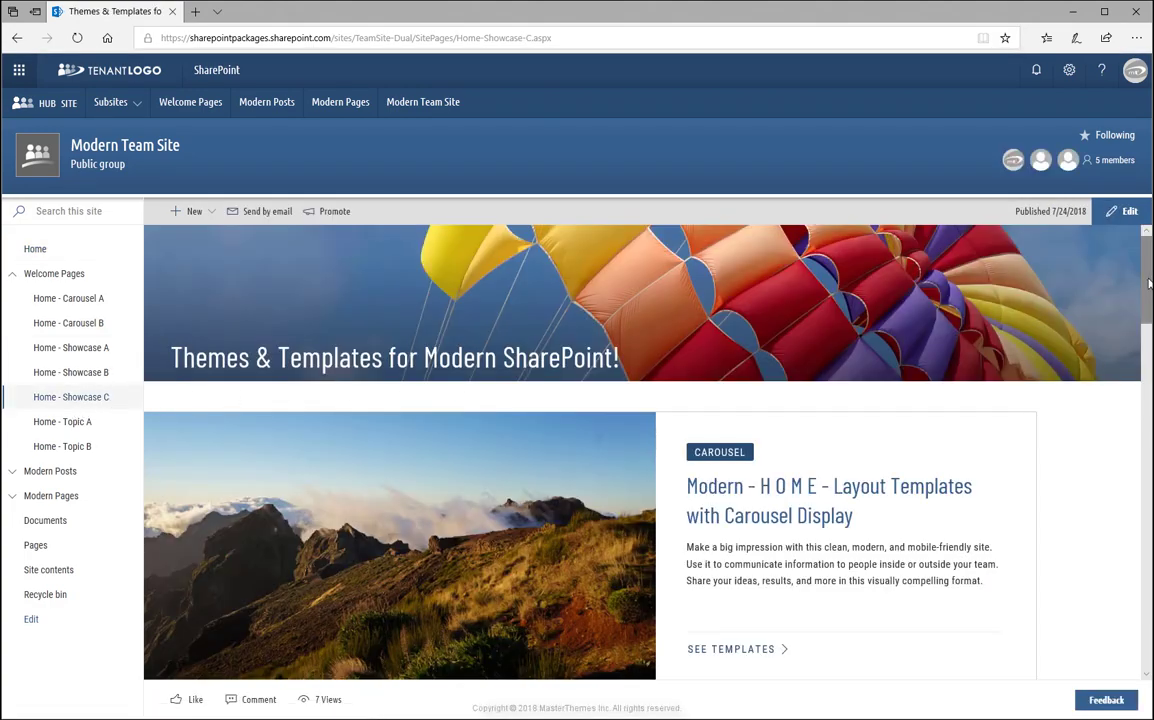
Narrow the browser window and try search, site navigation and suite actions in mobile layout.
mouse_move(1149, 284)
mouse_down()
mouse_move(1138, 618)
mouse_move(771, 505)
mouse_move(382, 463)
mouse_up()
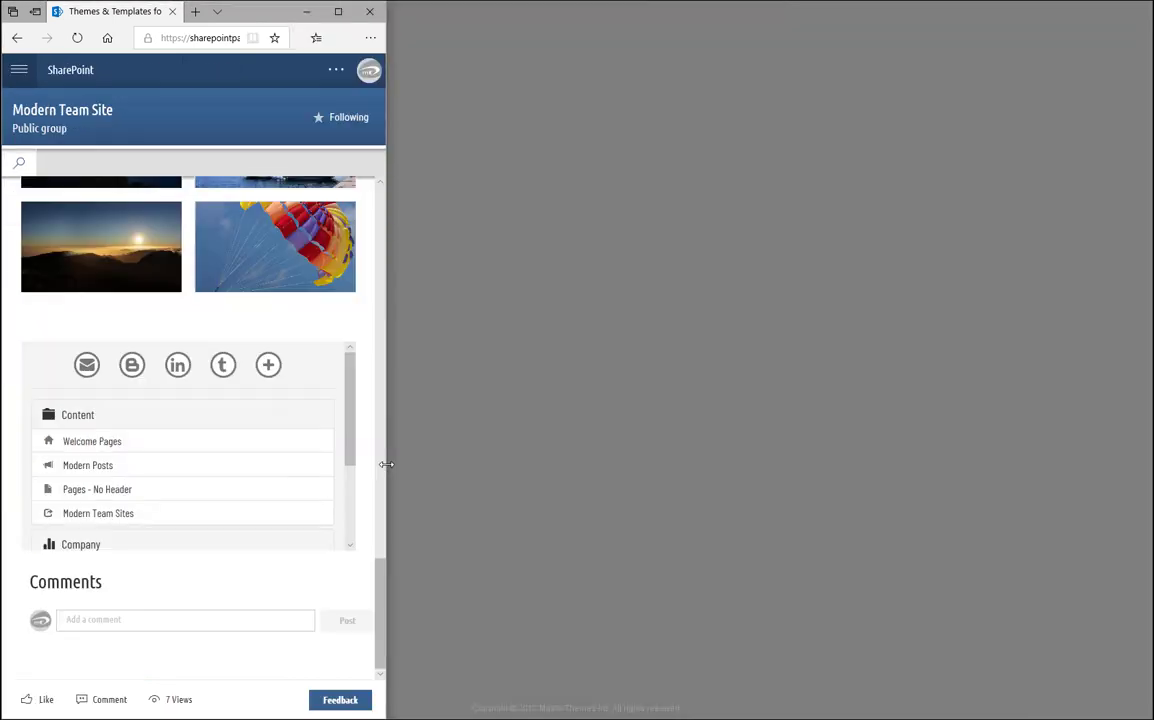
mouse_move(381, 548)
mouse_down()
mouse_move(381, 601)
mouse_move(390, 205)
mouse_up()
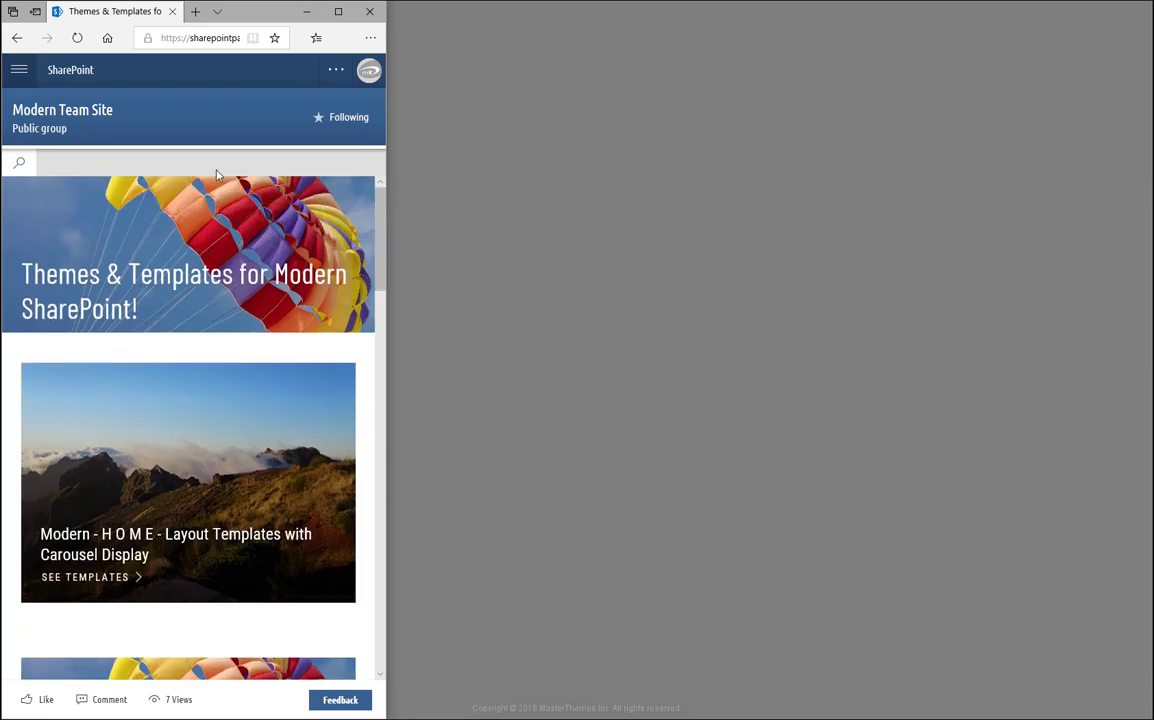
click(10, 161)
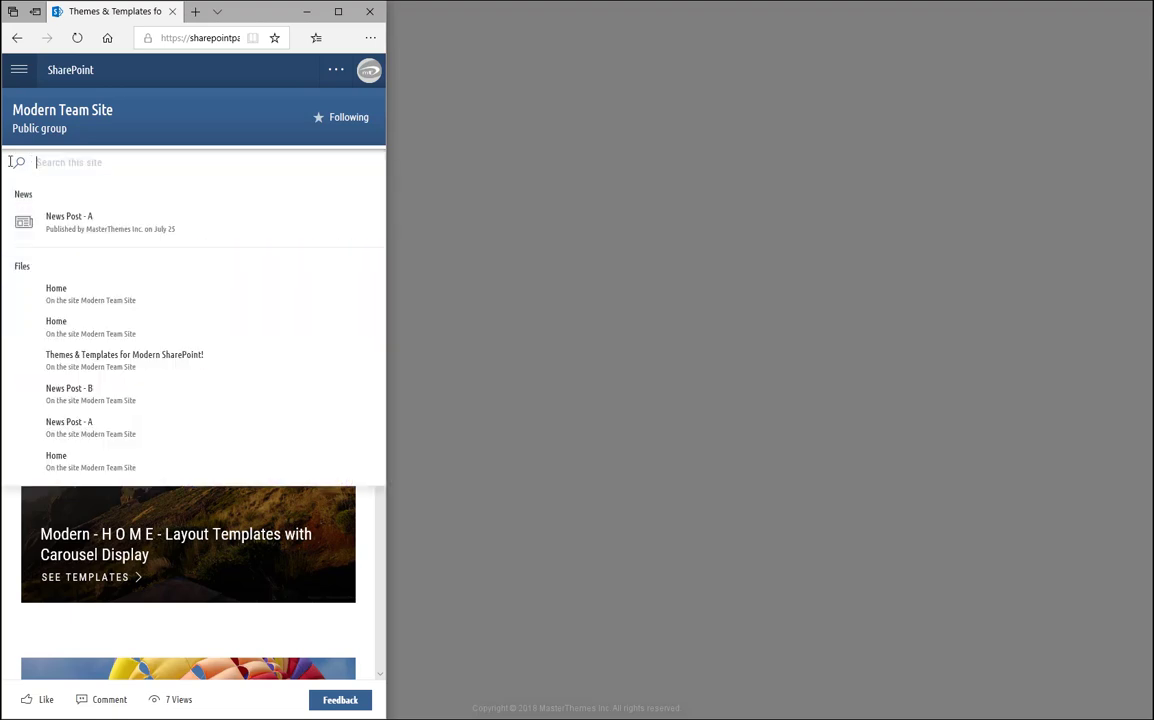
click(97, 132)
click(23, 74)
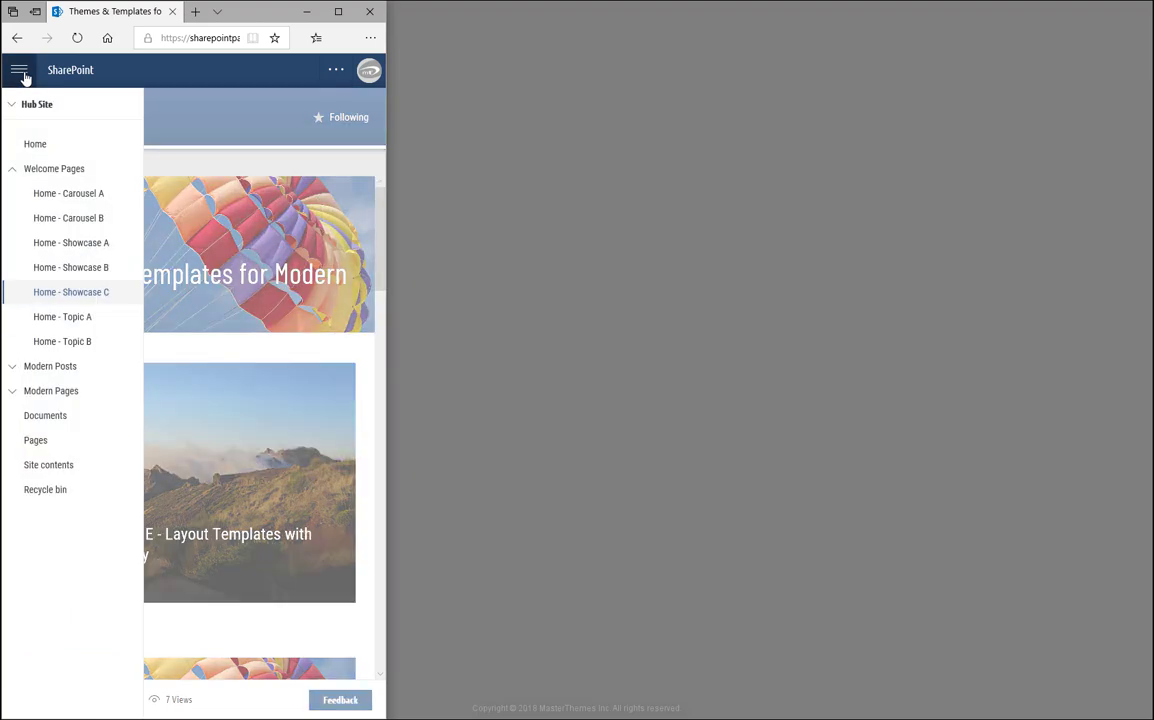
click(336, 70)
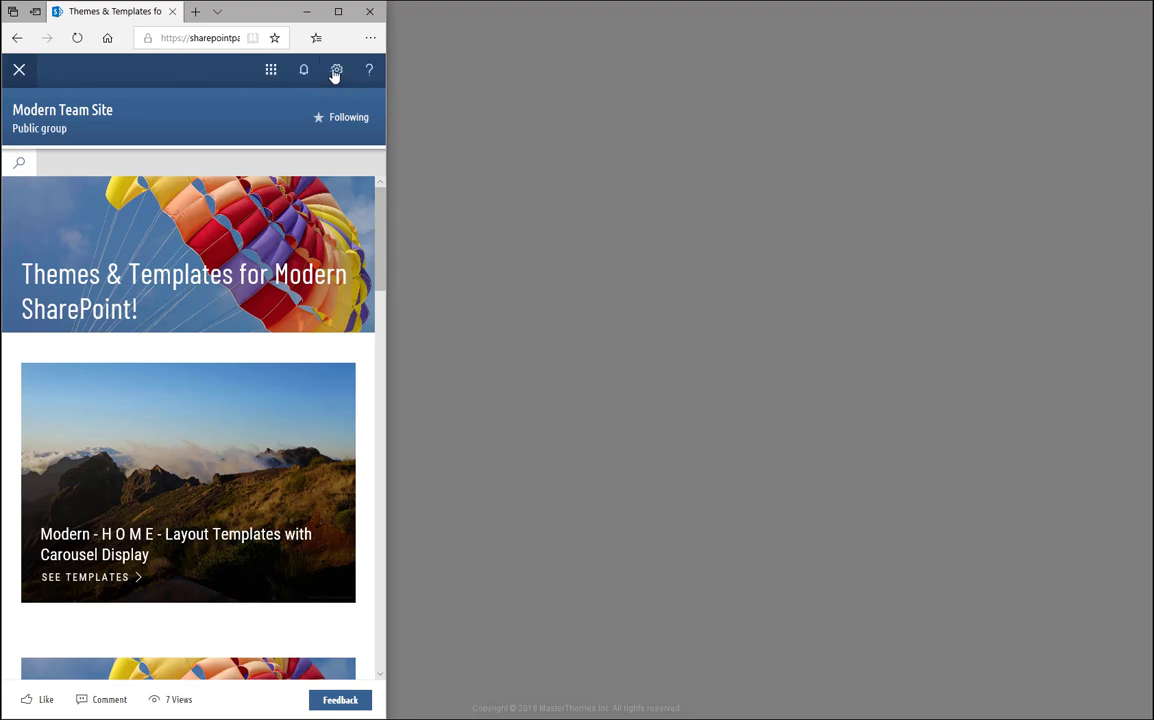
click(18, 72)
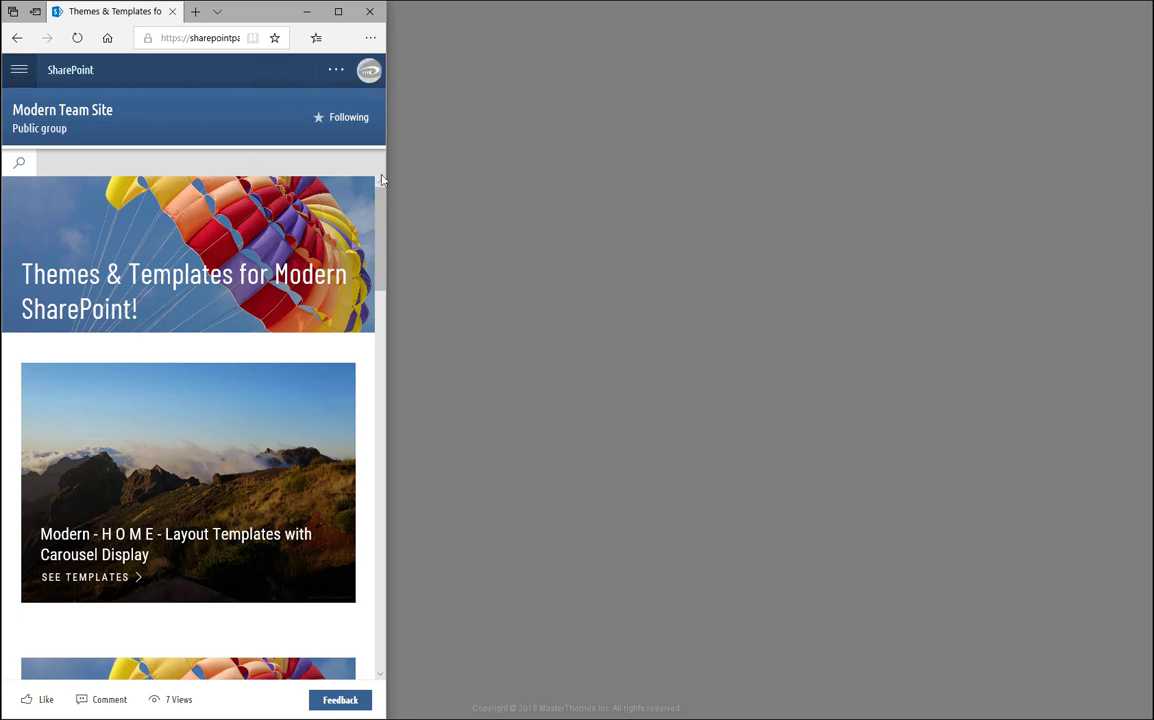
Widen the browser back to full screen width.
drag(382, 180, 565, 194)
mouse_move(800, 218)
mouse_down()
mouse_move(786, 227)
mouse_move(1076, 228)
mouse_up()
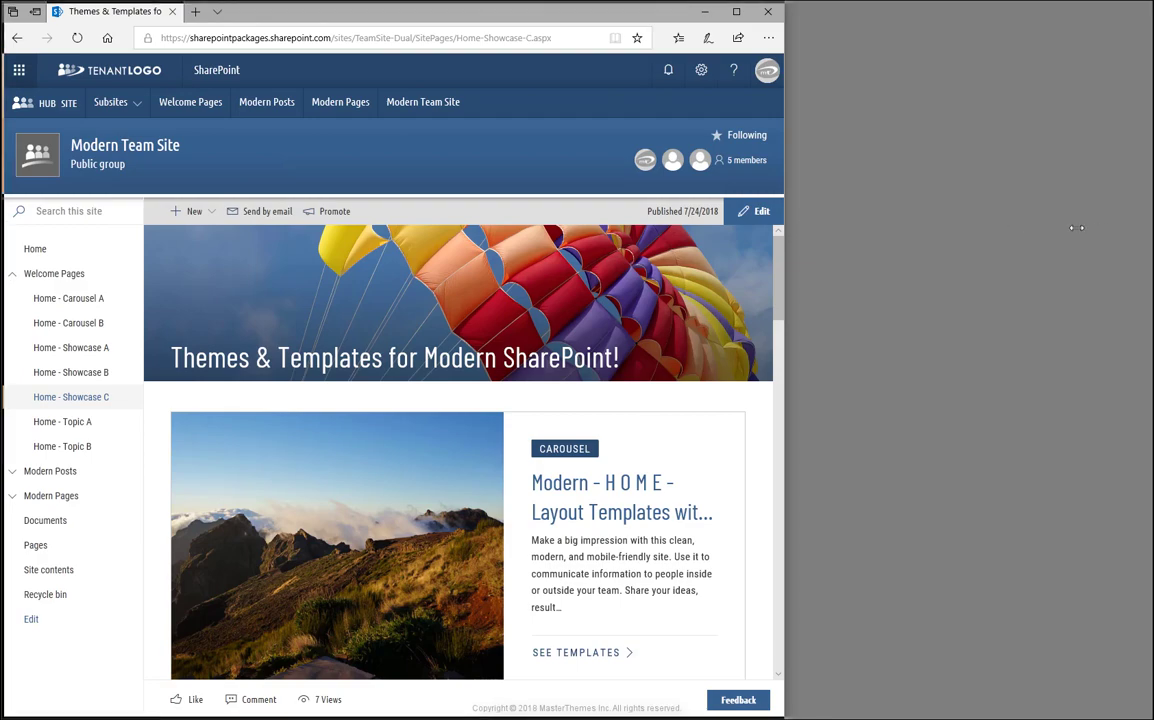
drag(1148, 233, 1150, 232)
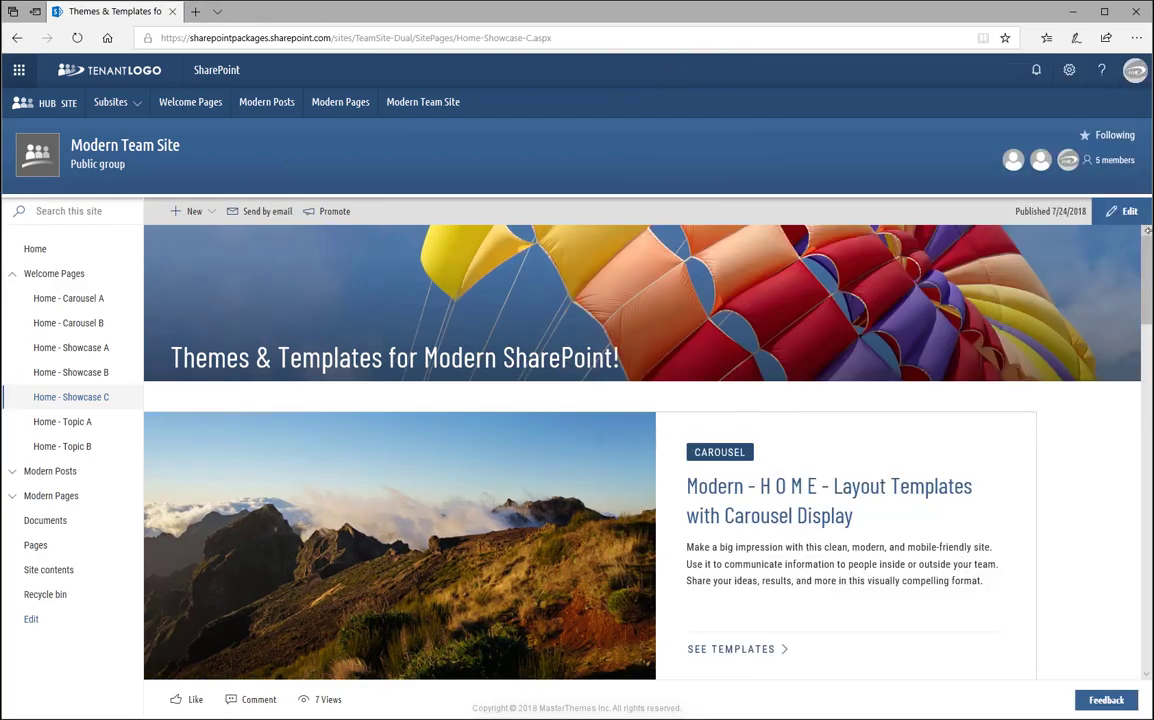
Apply the MT Shades of Violet-Red-1 theme to the hub site and return to Modern Team Site.
click(42, 104)
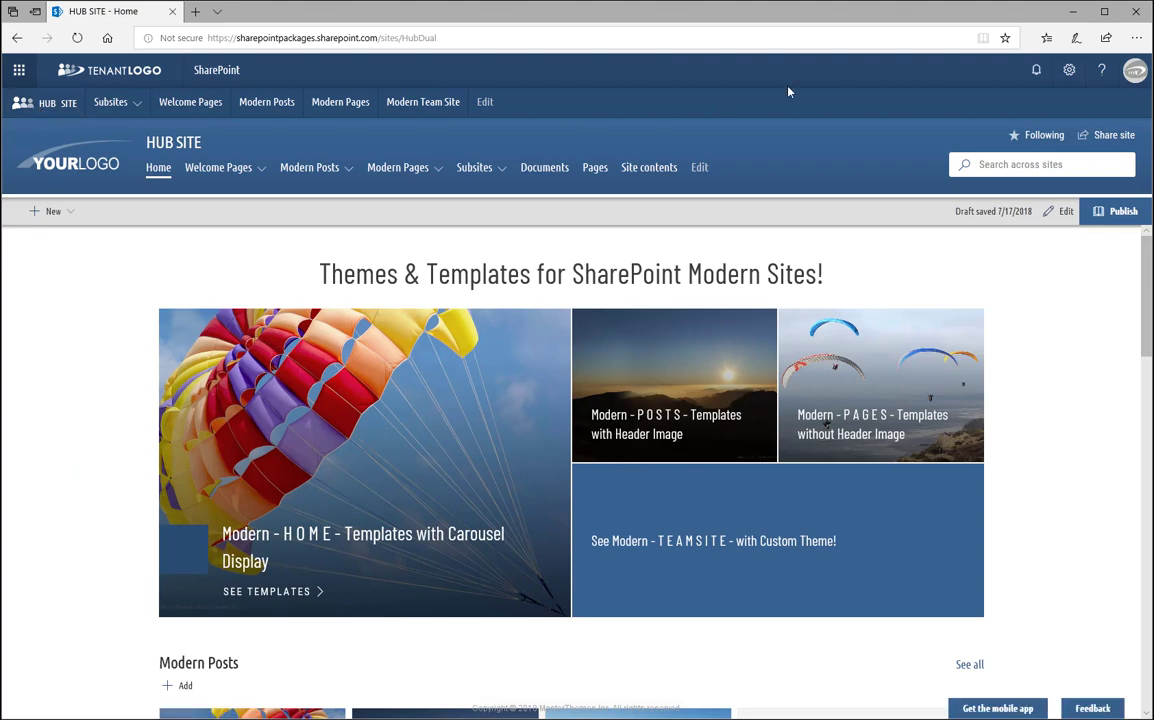
click(1017, 314)
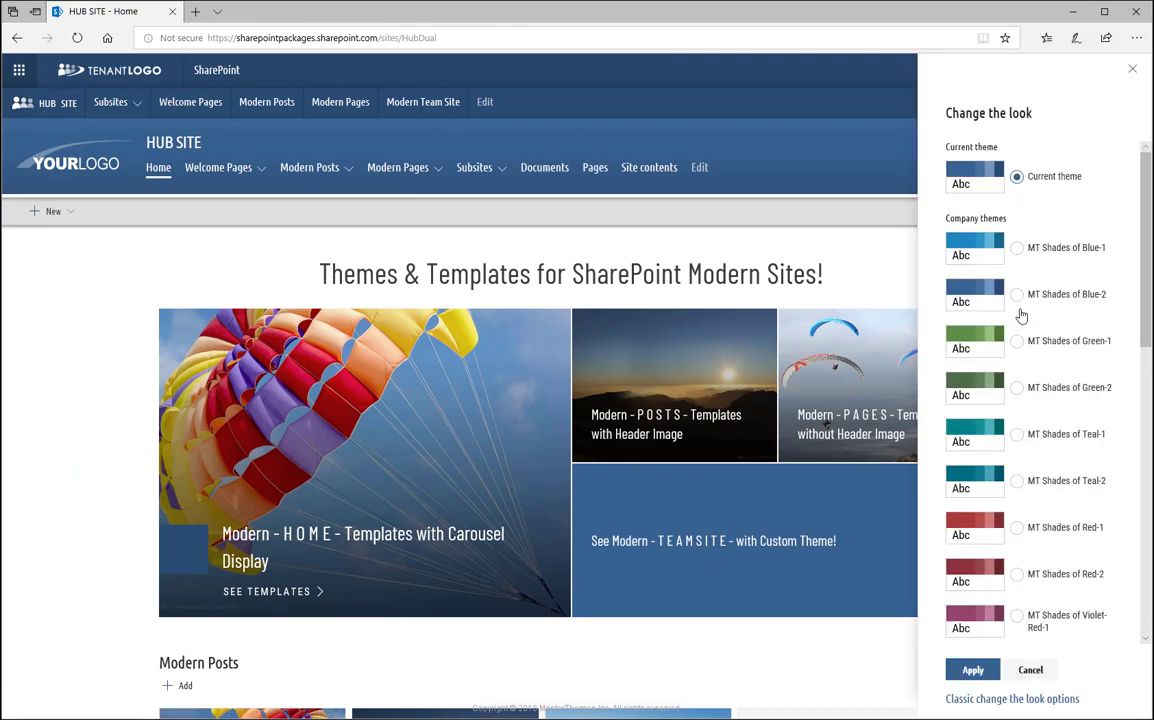
click(1015, 621)
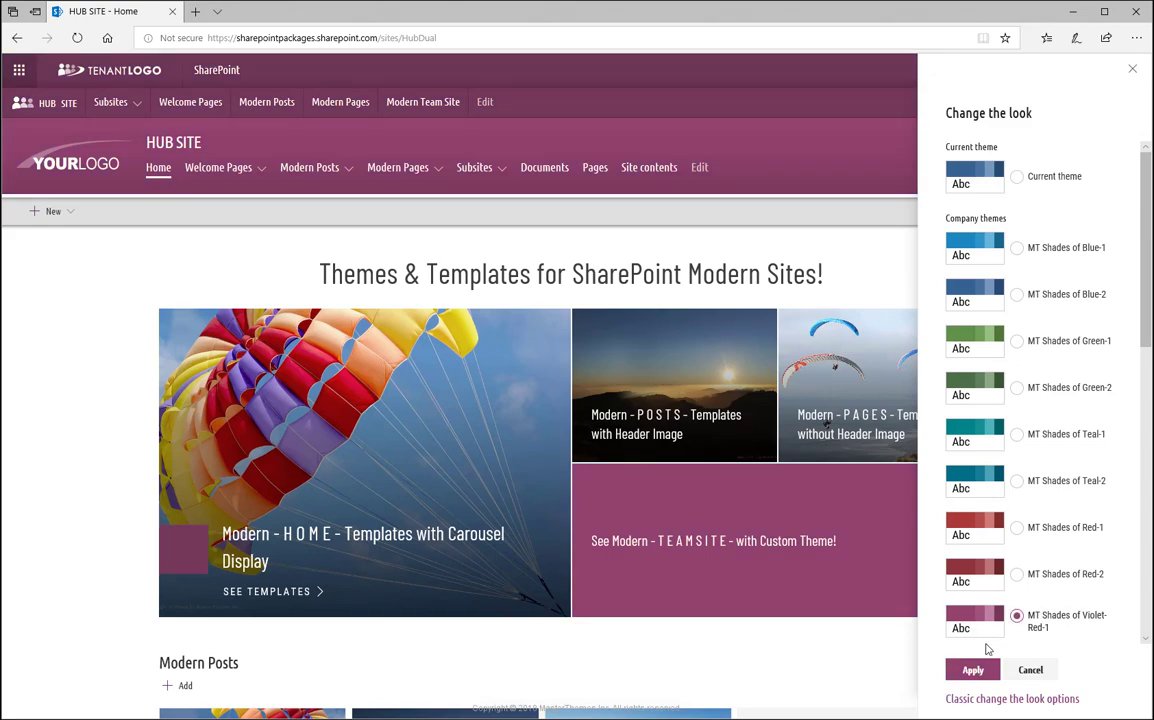
click(973, 670)
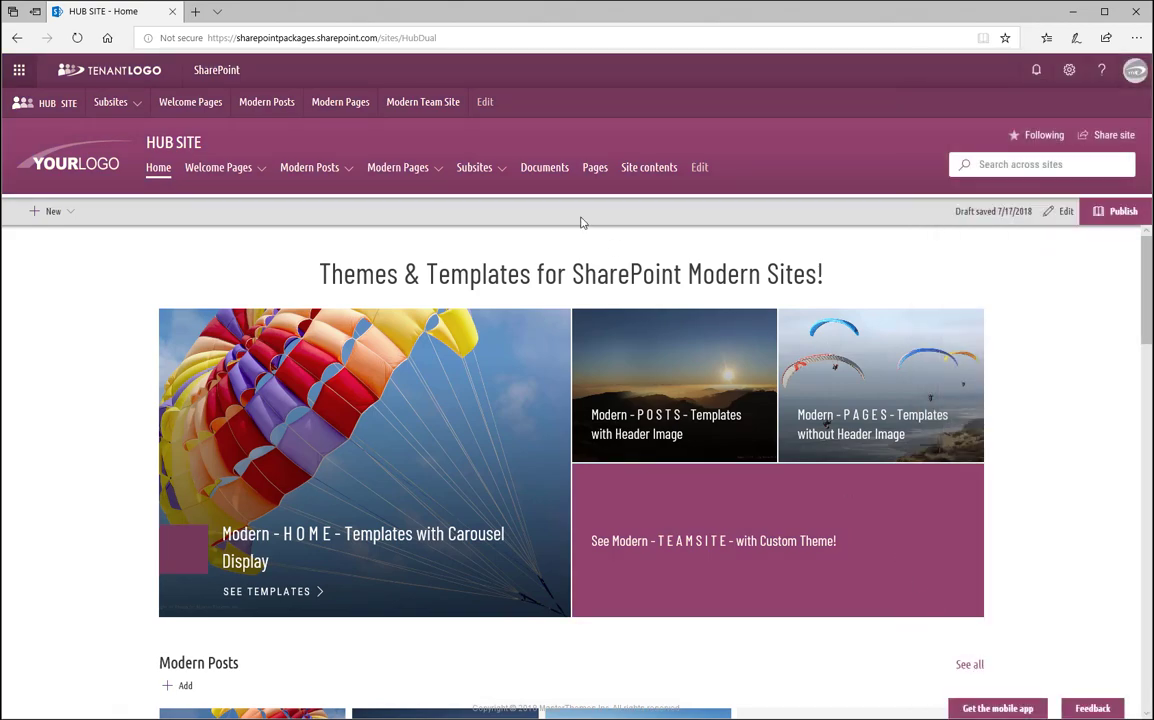
click(431, 106)
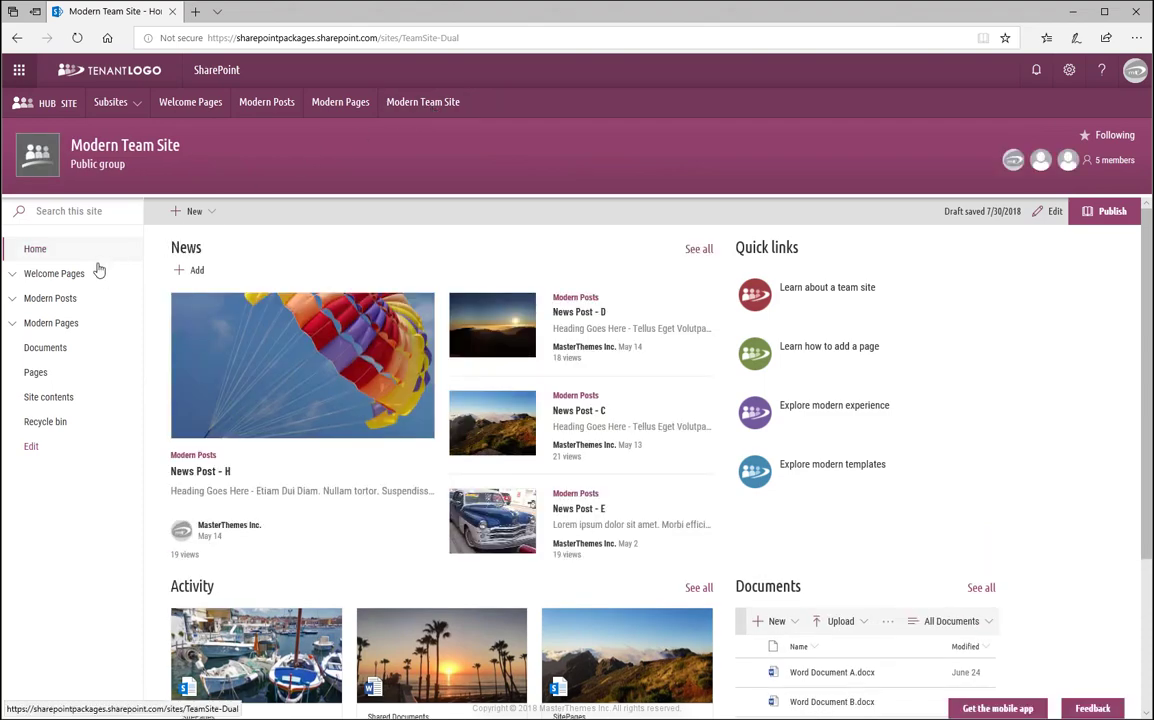
Expand Modern Posts and open News Posts A through H in turn, ending on H.
click(12, 298)
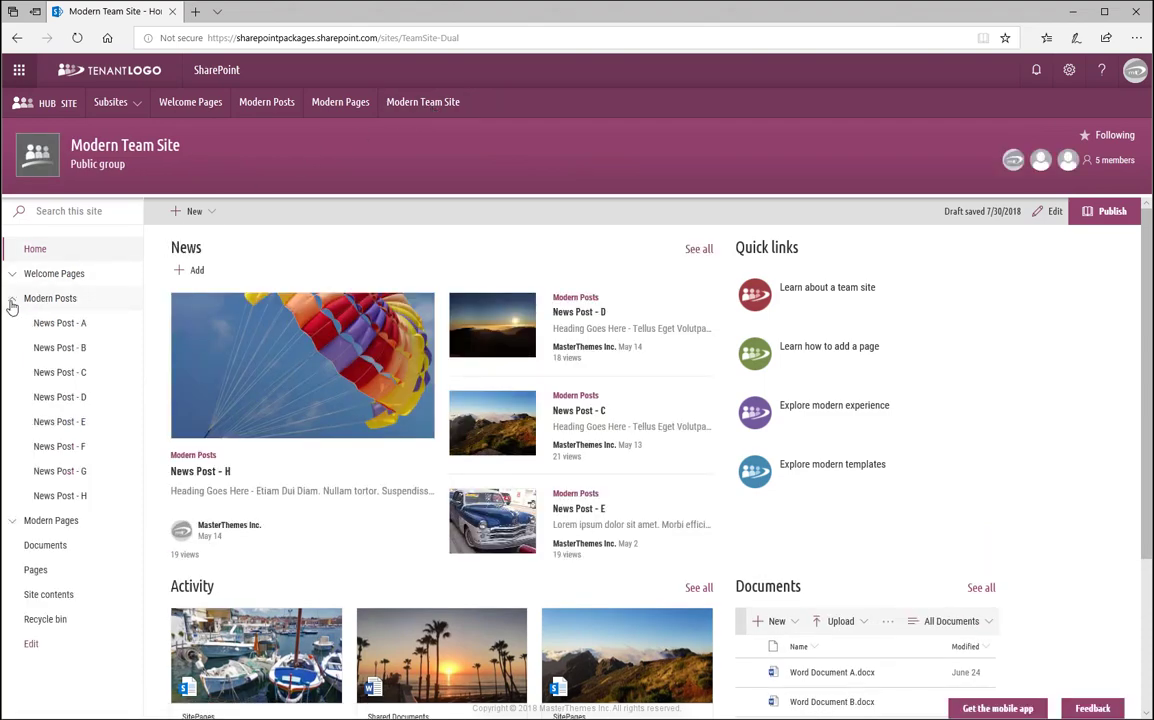
click(62, 327)
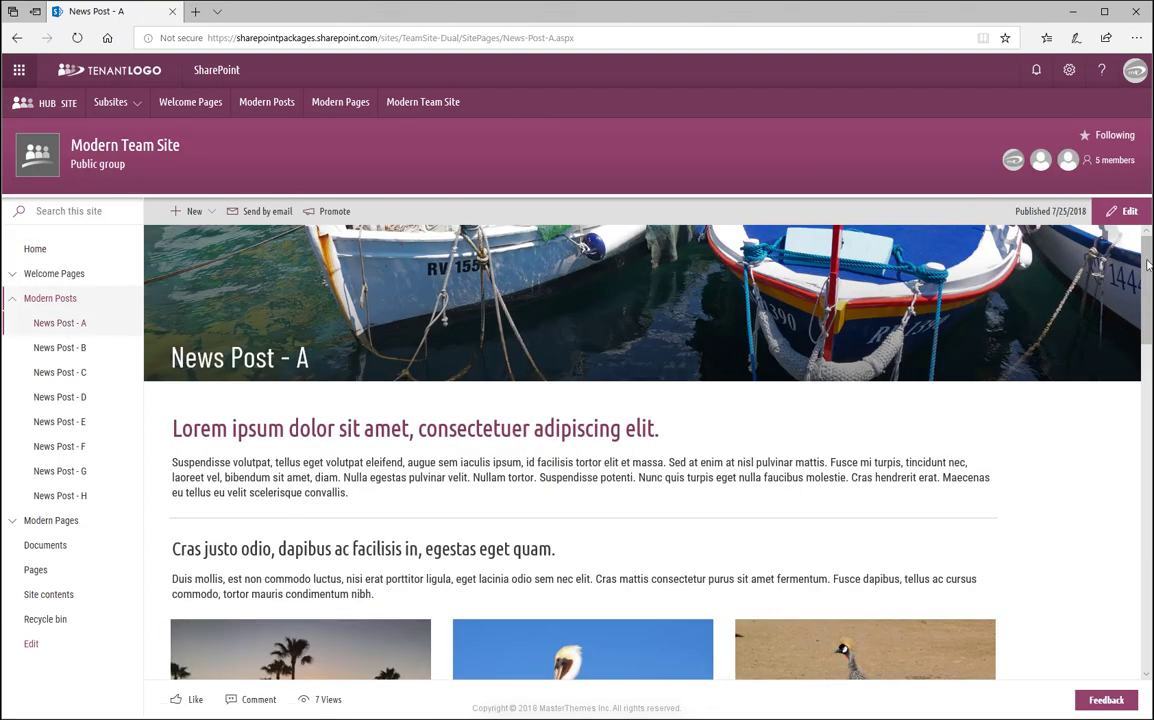
mouse_move(1148, 265)
mouse_down()
mouse_move(1147, 587)
mouse_move(1147, 235)
mouse_up()
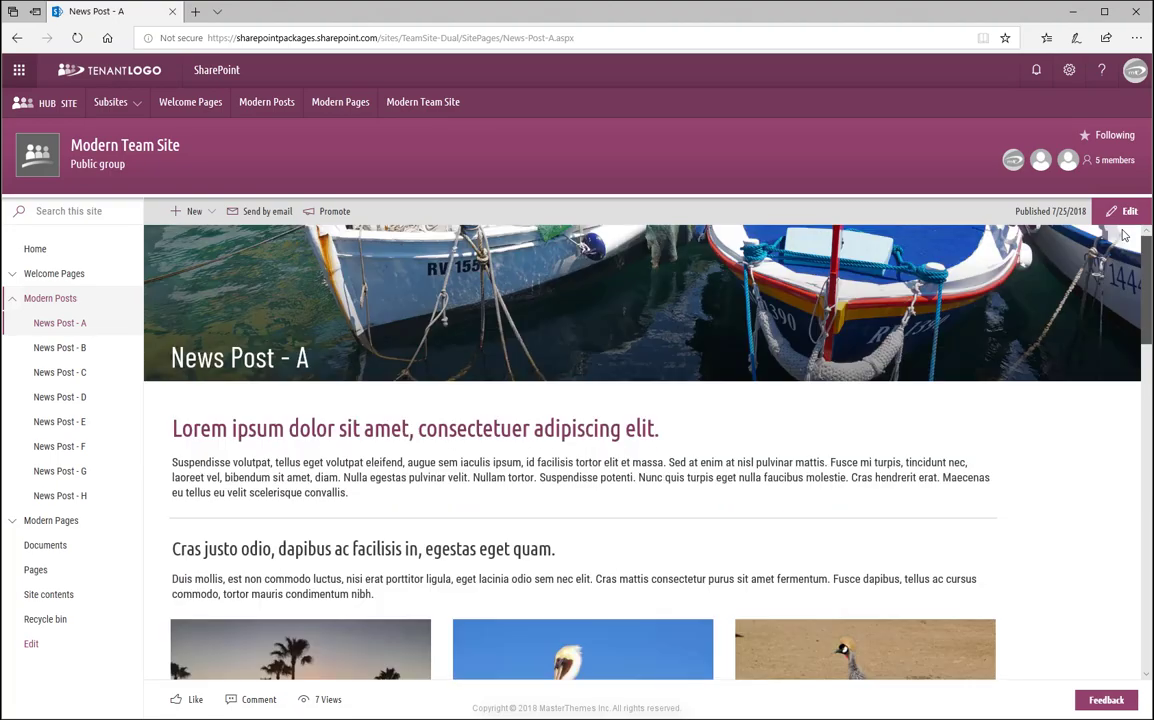
click(67, 352)
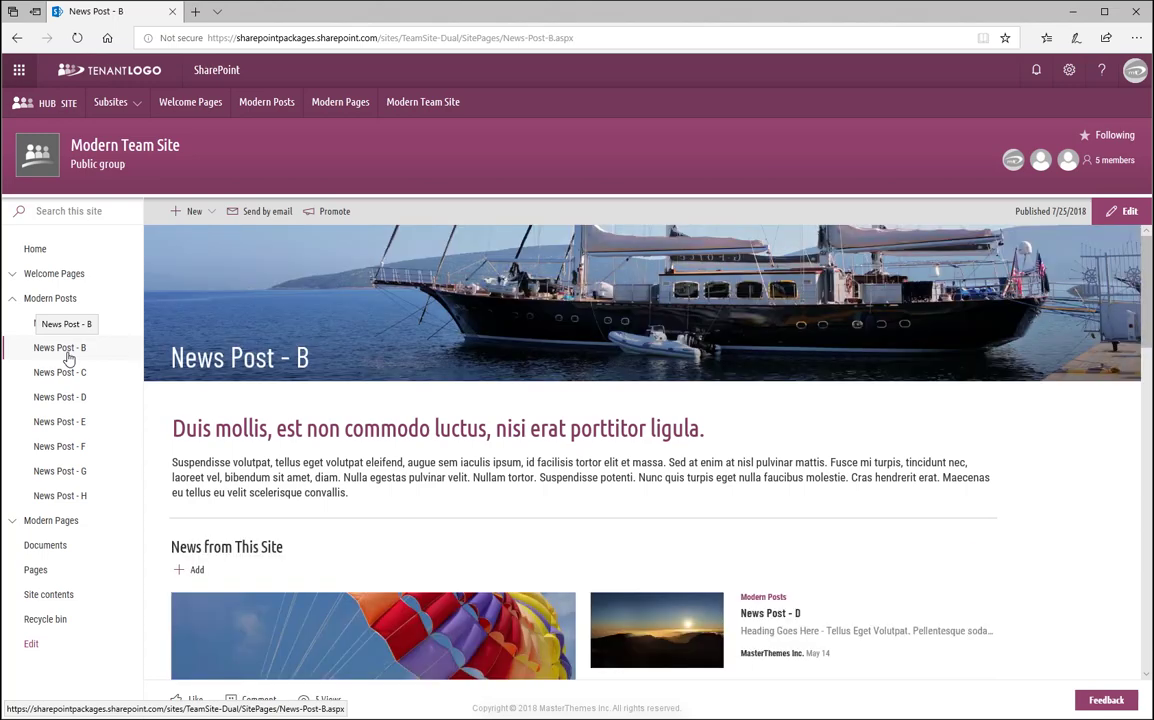
click(66, 374)
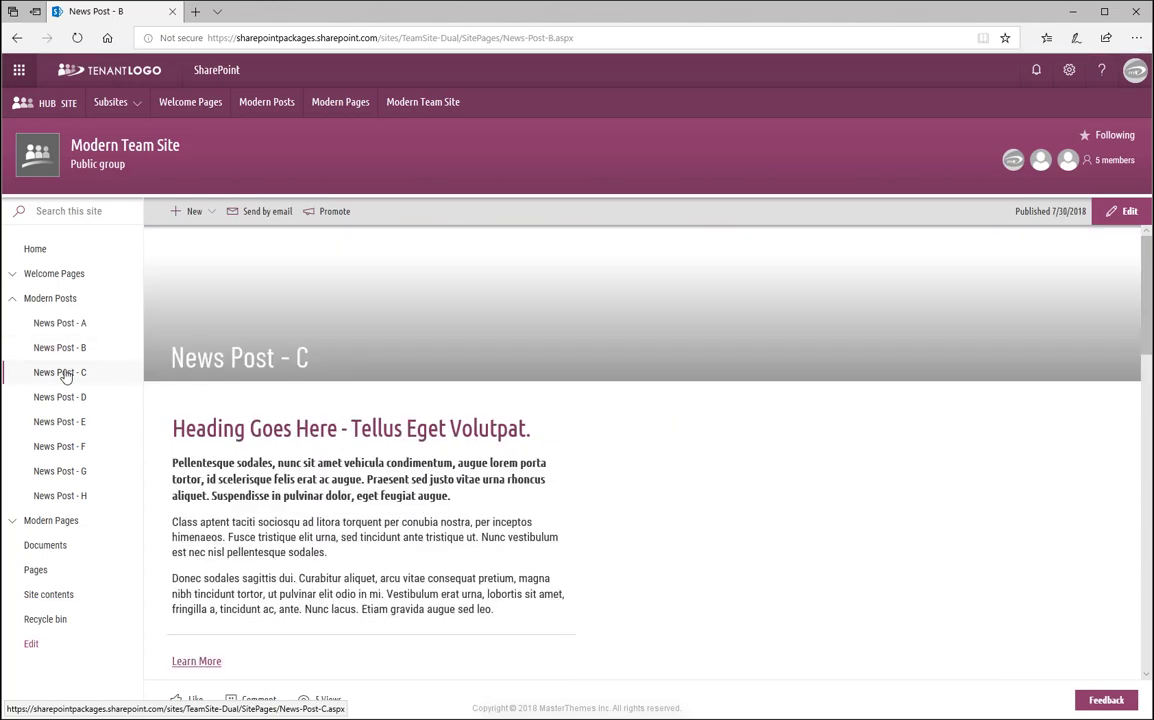
click(66, 399)
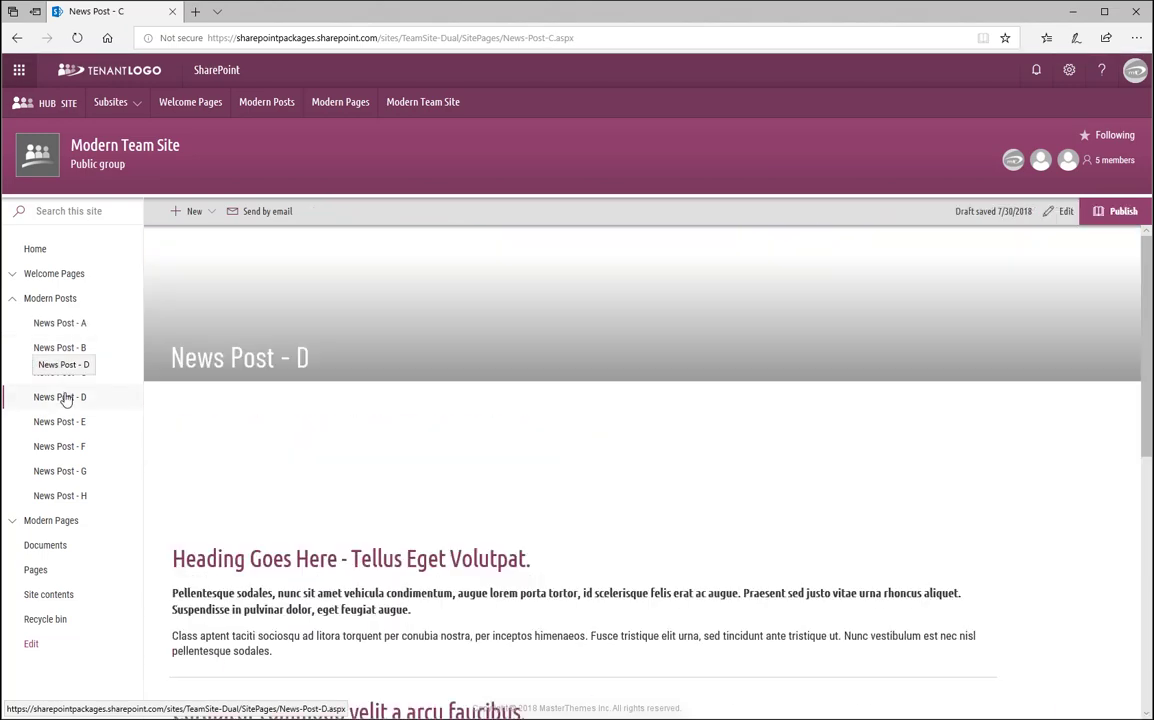
click(70, 424)
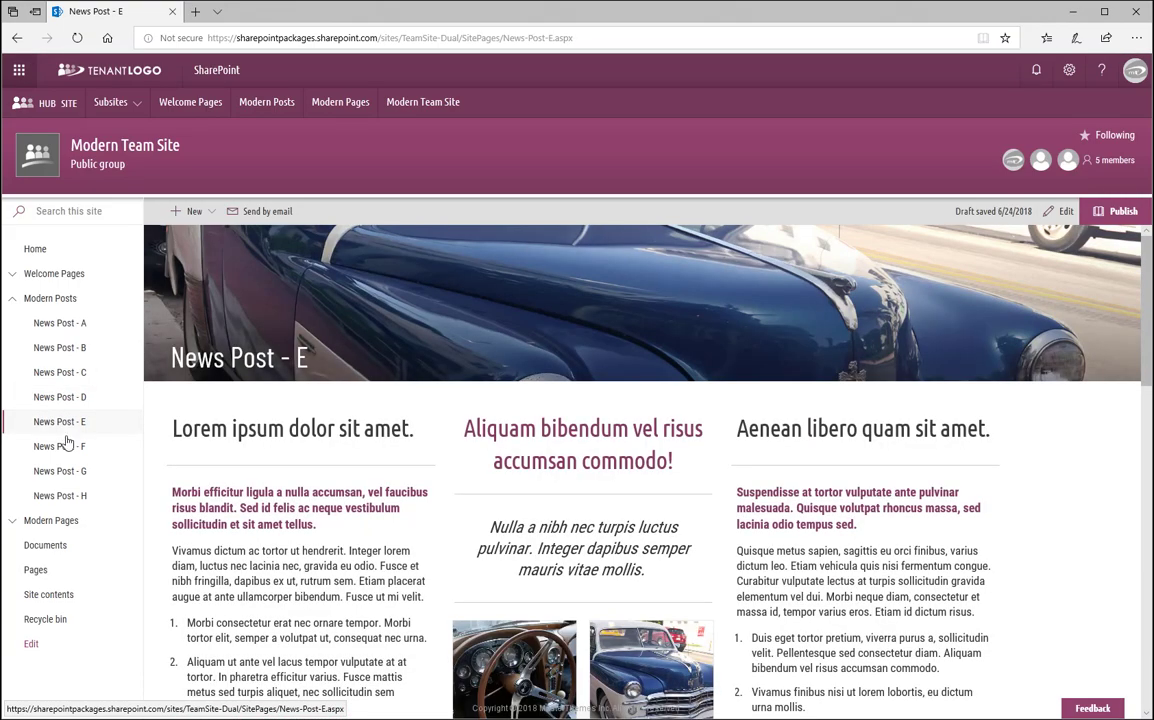
click(65, 450)
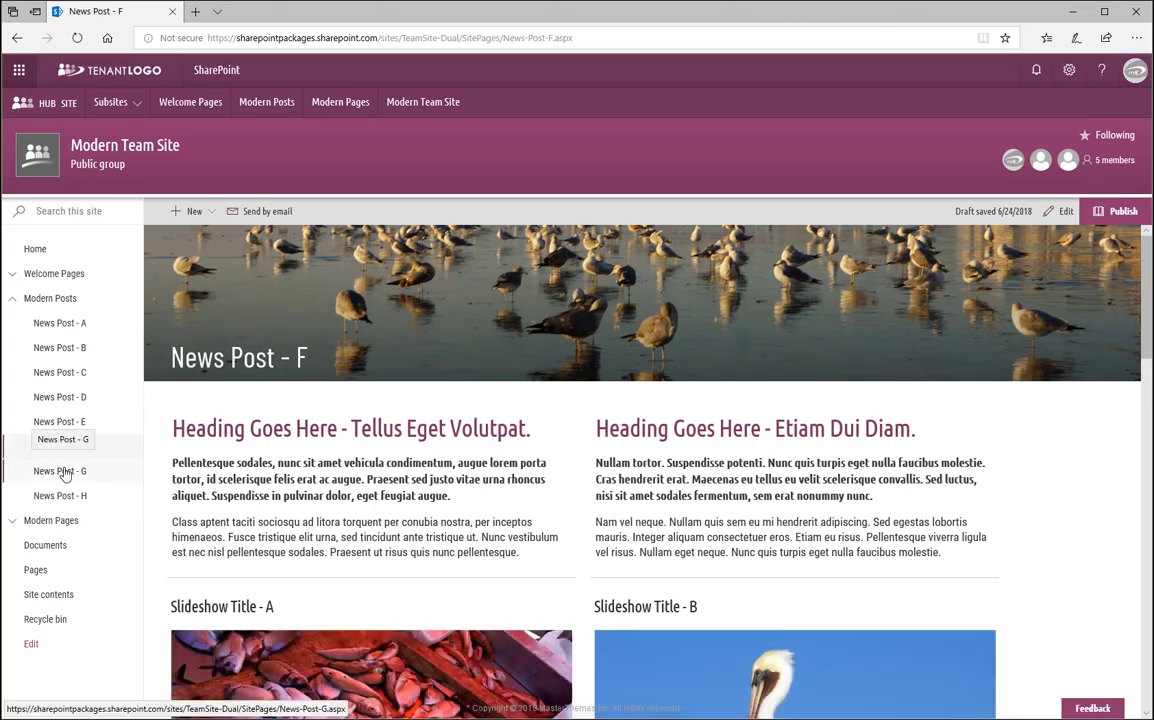
click(65, 472)
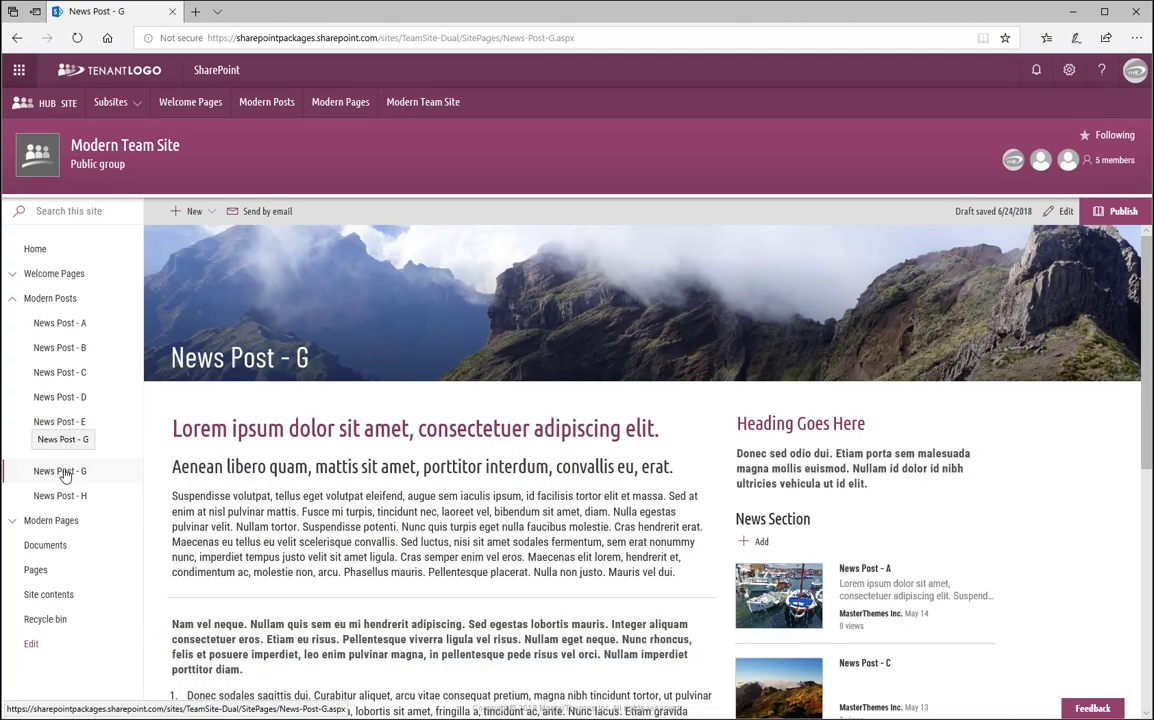
click(66, 498)
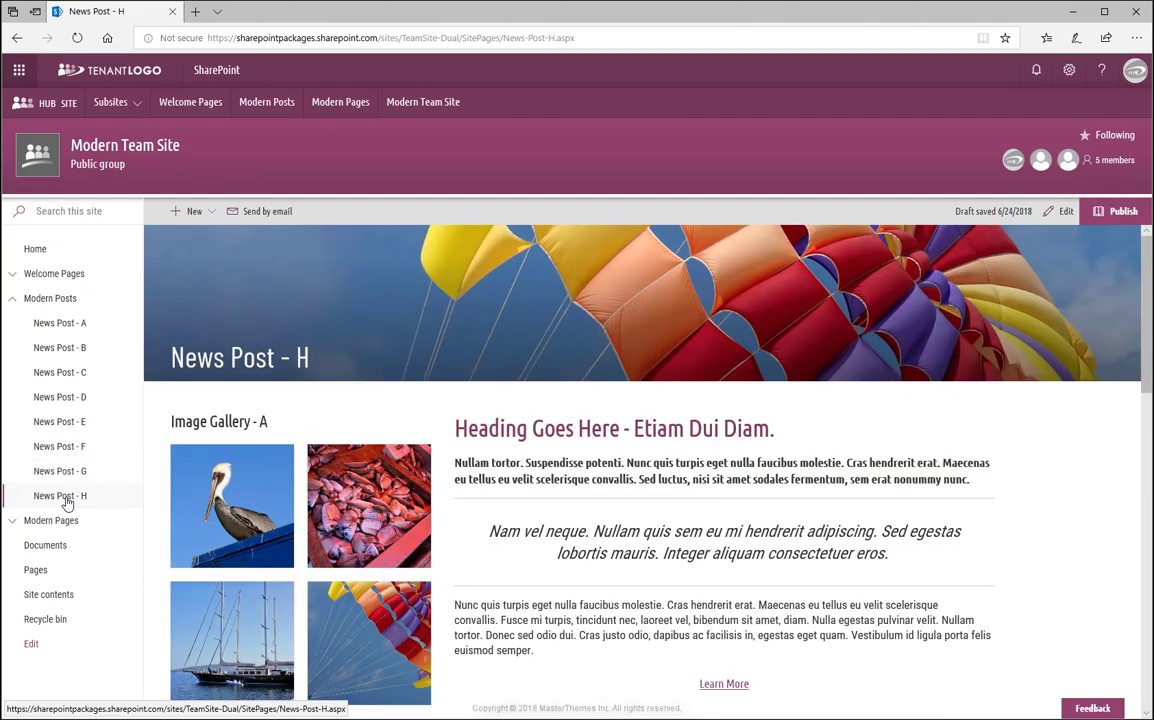
mouse_move(1146, 306)
mouse_down()
mouse_move(1147, 590)
mouse_move(1132, 247)
mouse_up()
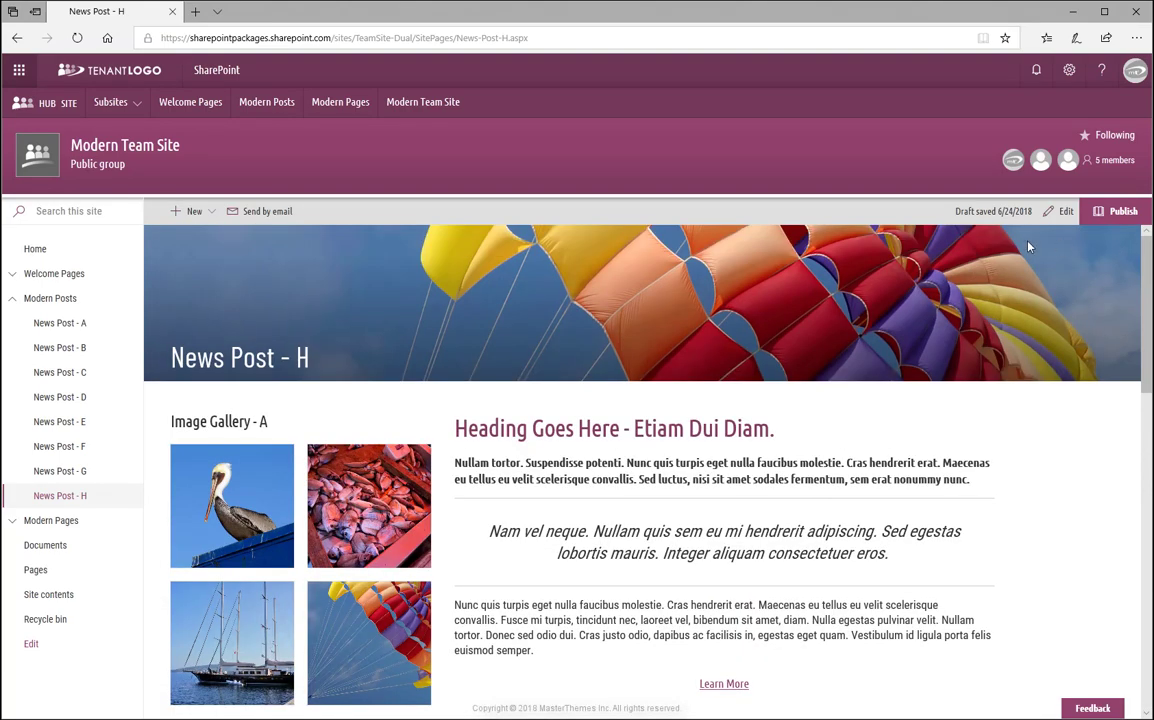
Back on the HUB SITE home, apply the MT Shades of Green-2 theme through Change the look.
click(40, 104)
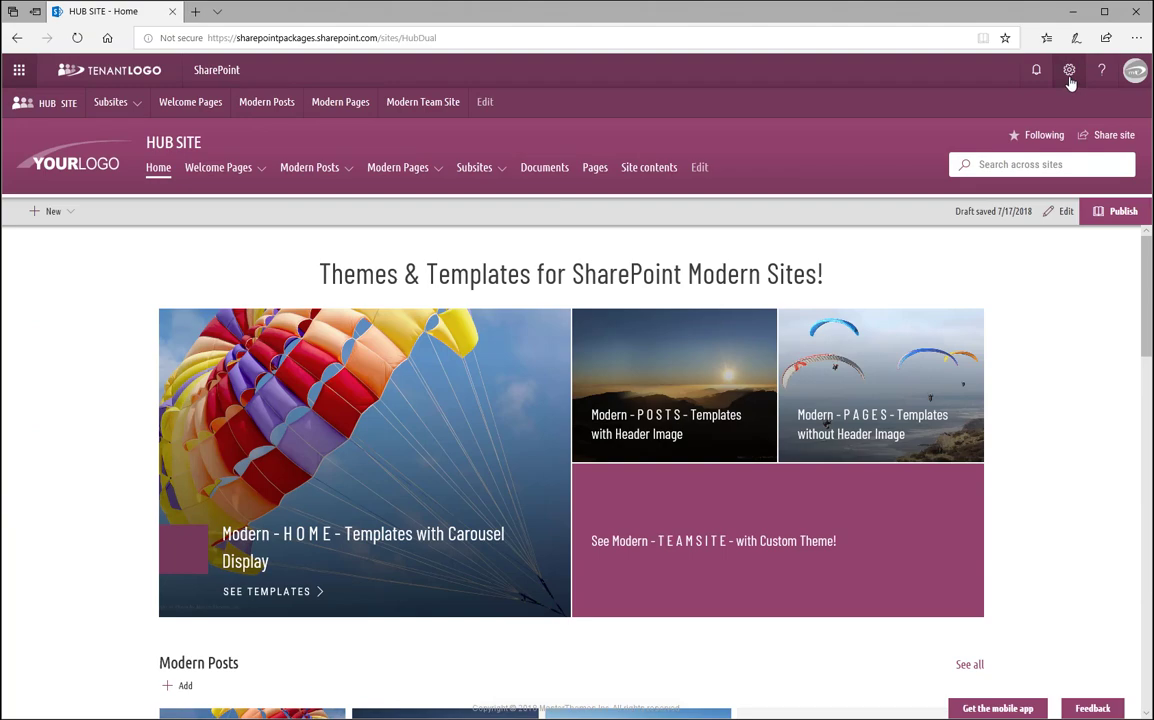
click(1069, 70)
click(1012, 314)
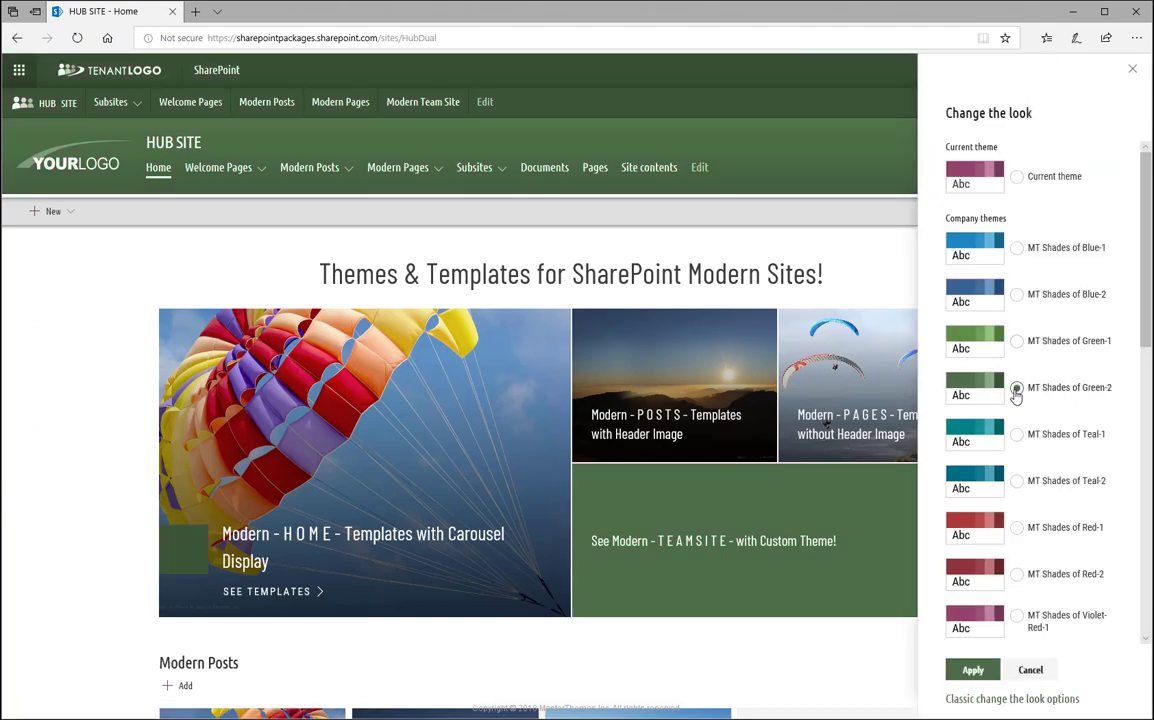
click(973, 667)
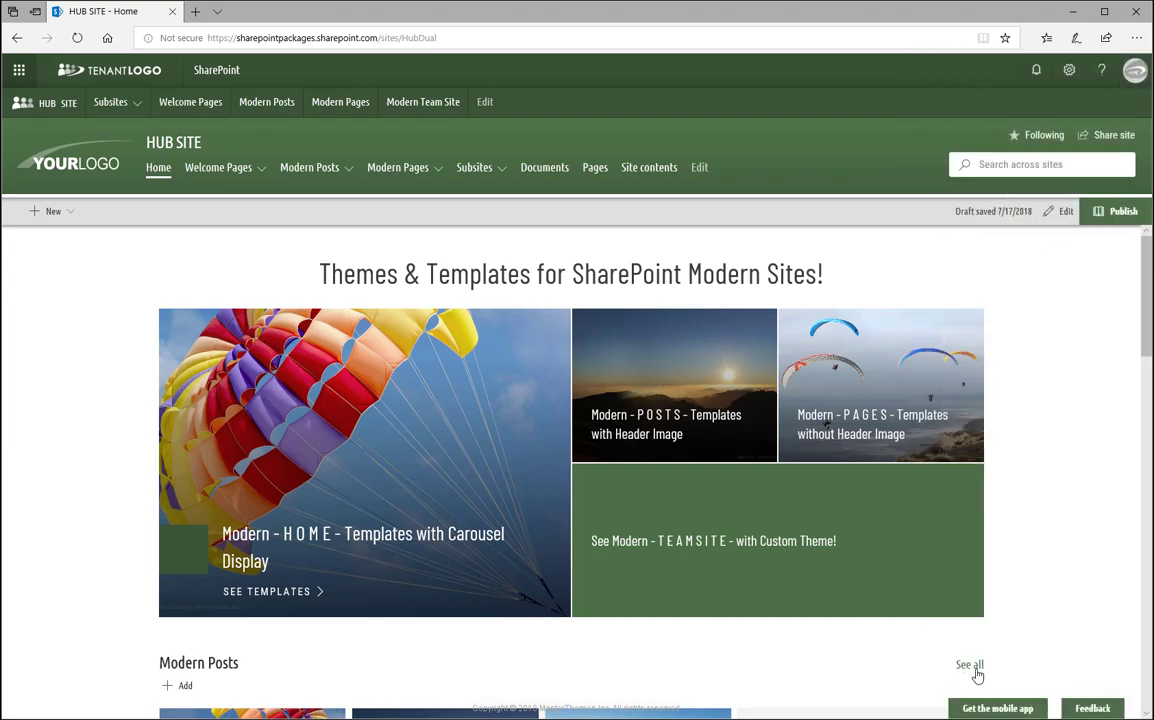
In the Modern Team Site, expand Modern Pages and browse Page A - No Header Image.
click(422, 104)
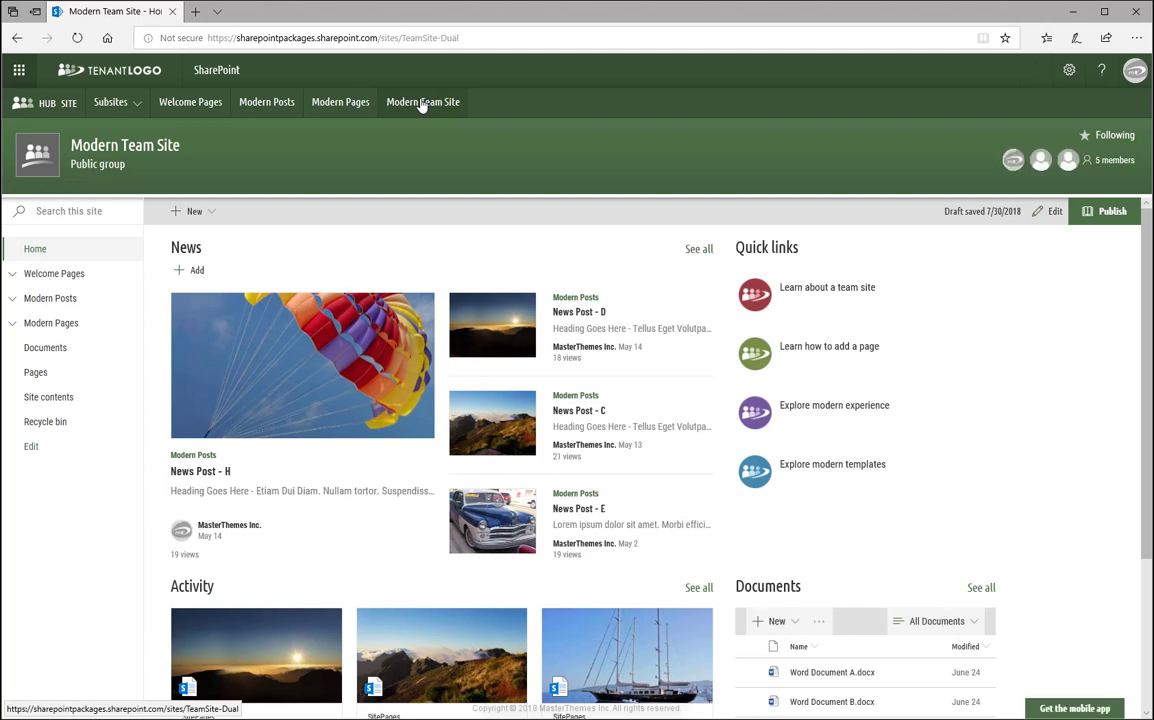
click(11, 330)
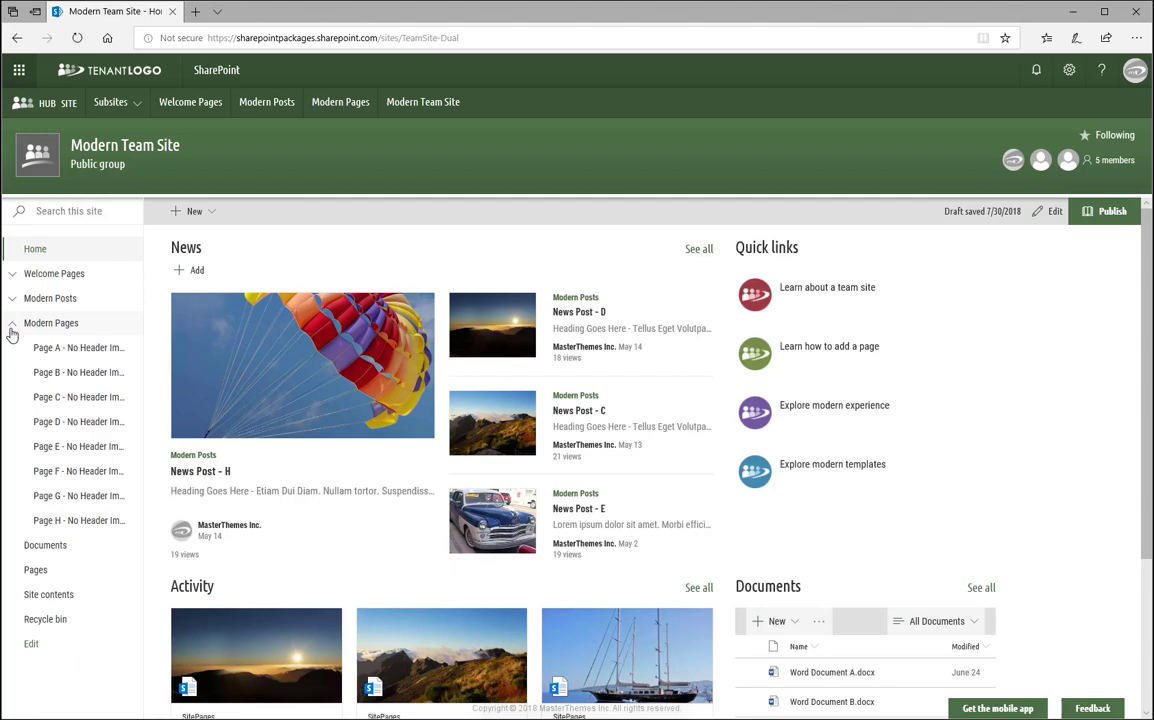
click(66, 349)
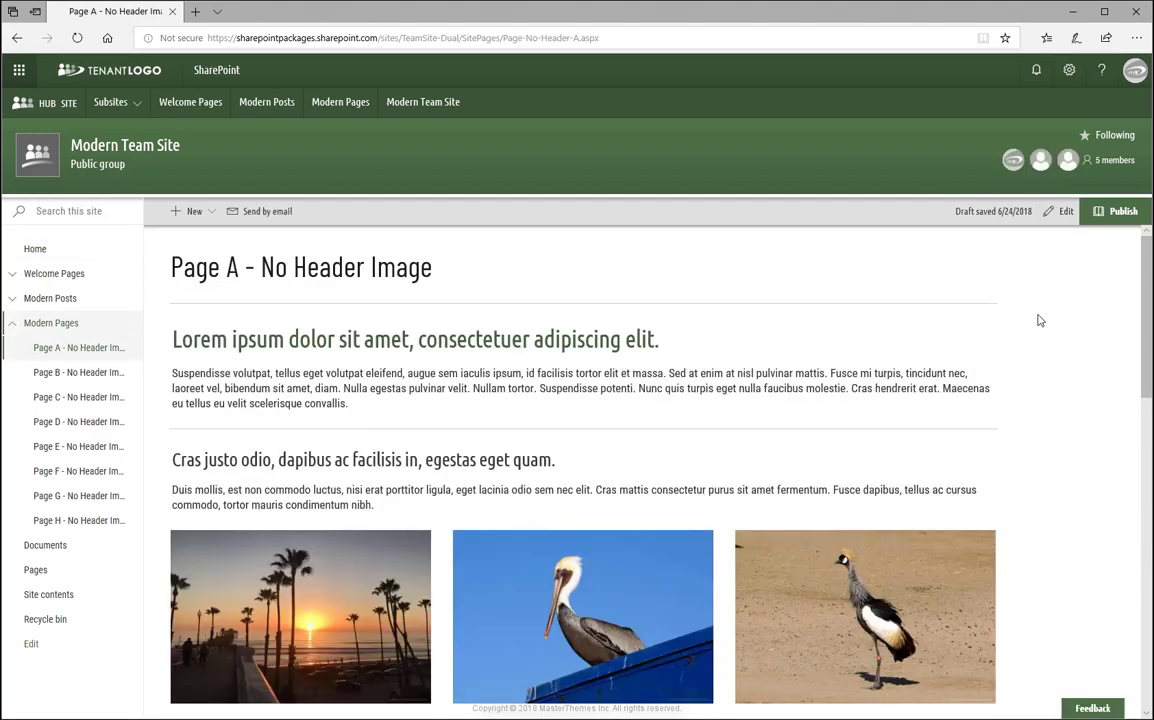
scroll(1037, 330, down, 3)
scroll(1037, 360, down, 1)
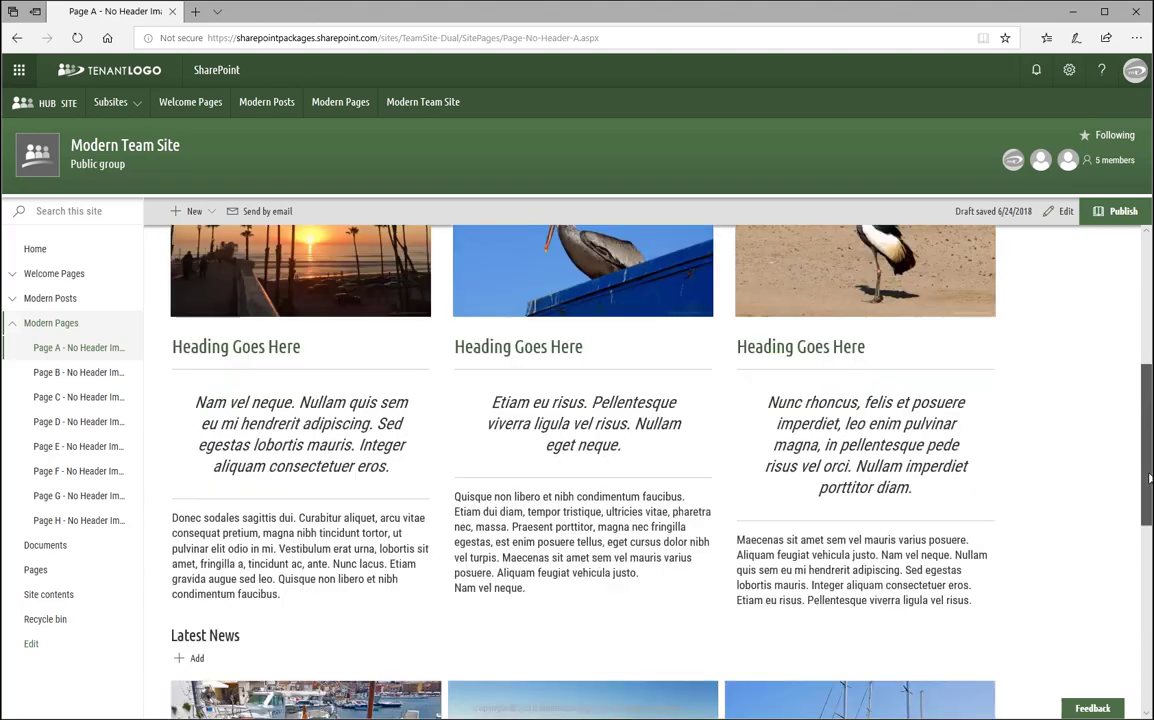
scroll(1149, 480, down, 5)
scroll(1148, 450, down, 1)
scroll(1147, 420, up, 1)
scroll(1145, 365, up, 5)
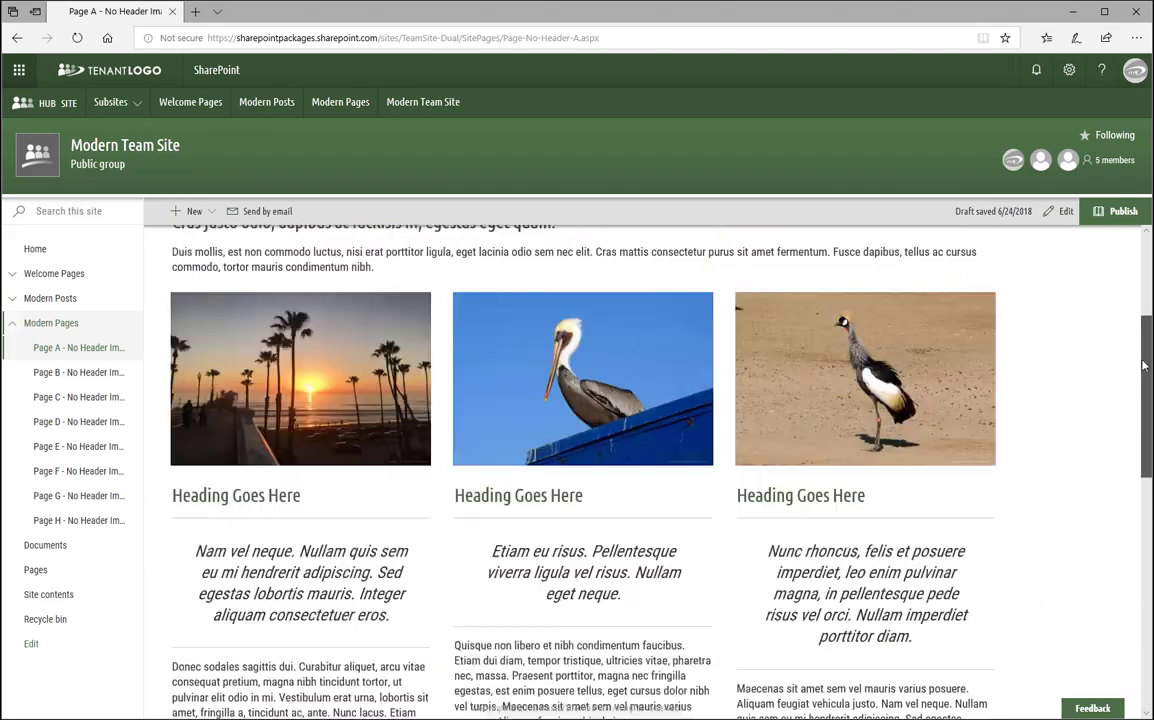
drag(1145, 365, 1139, 276)
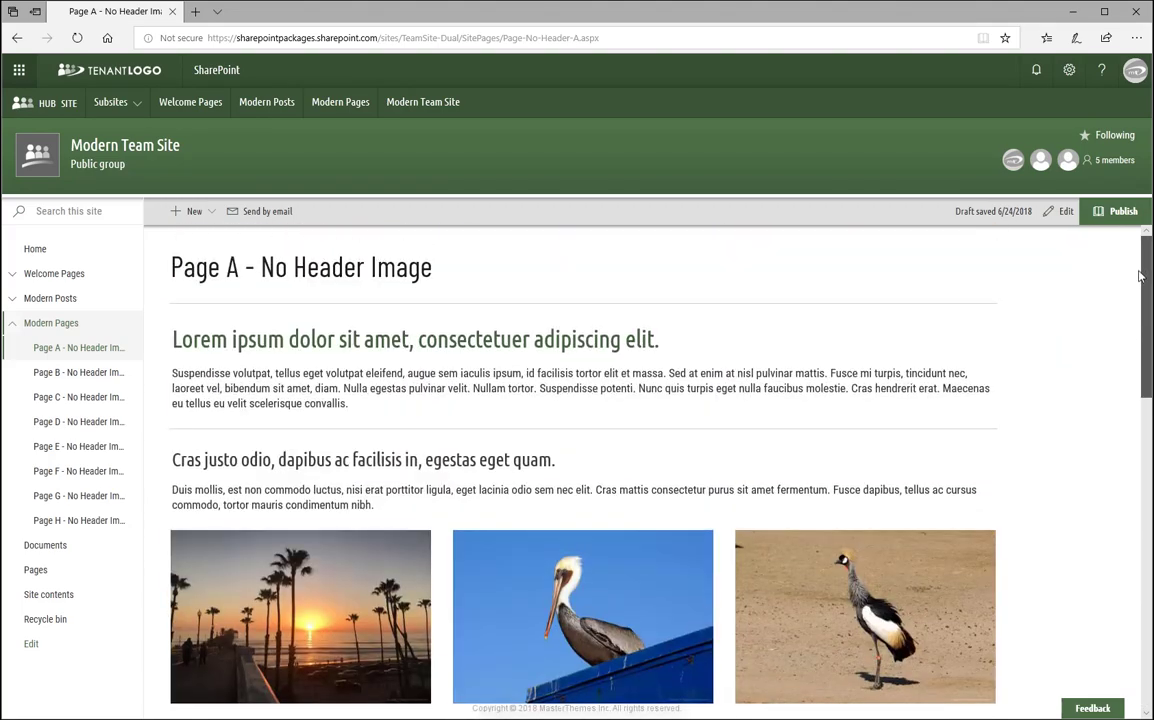
Browse Pages B through F - No Header Image, scrolling through Page F.
click(88, 371)
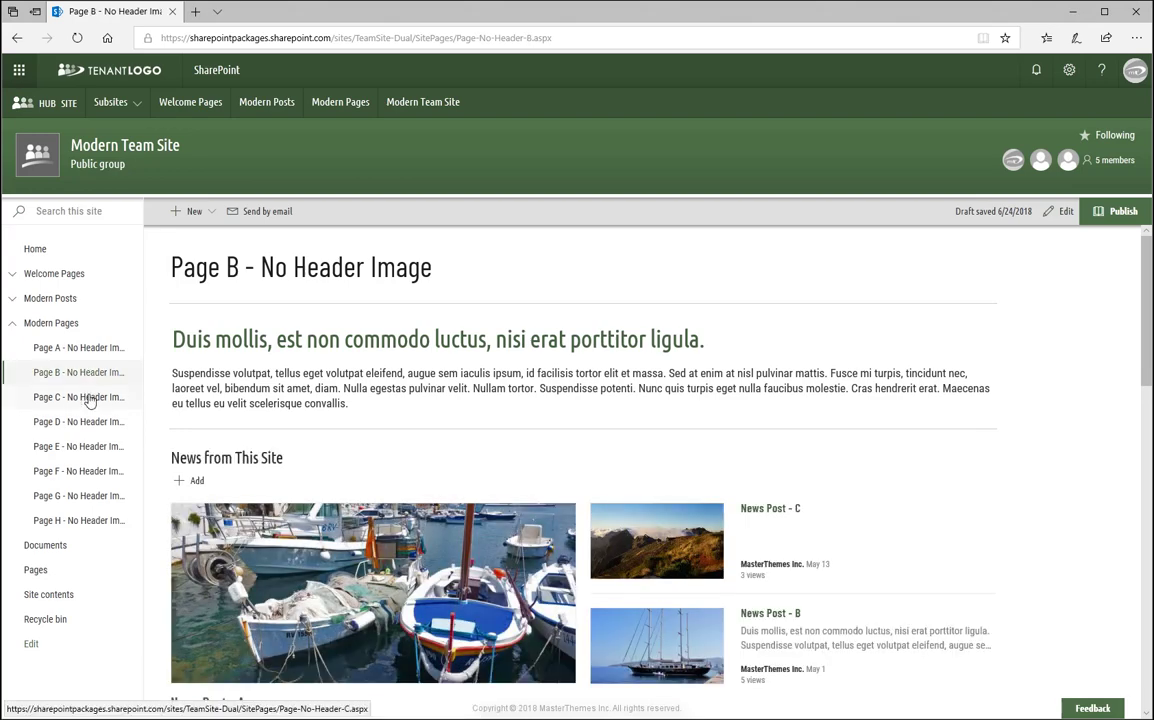
click(88, 397)
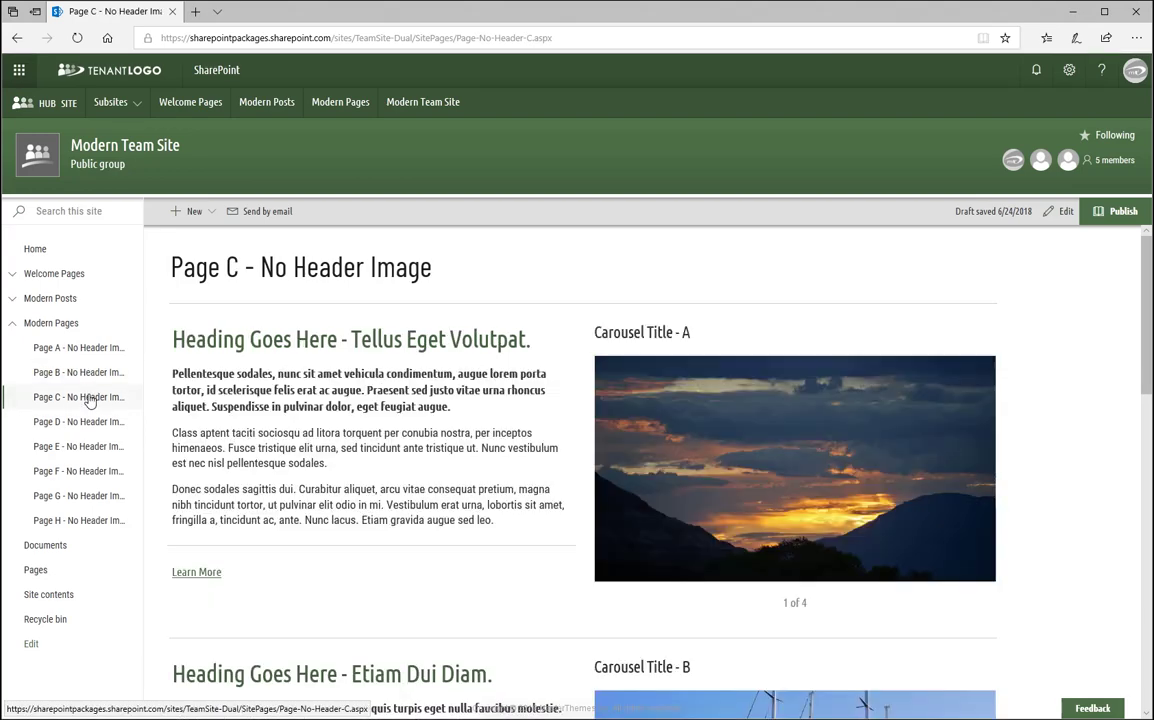
click(88, 422)
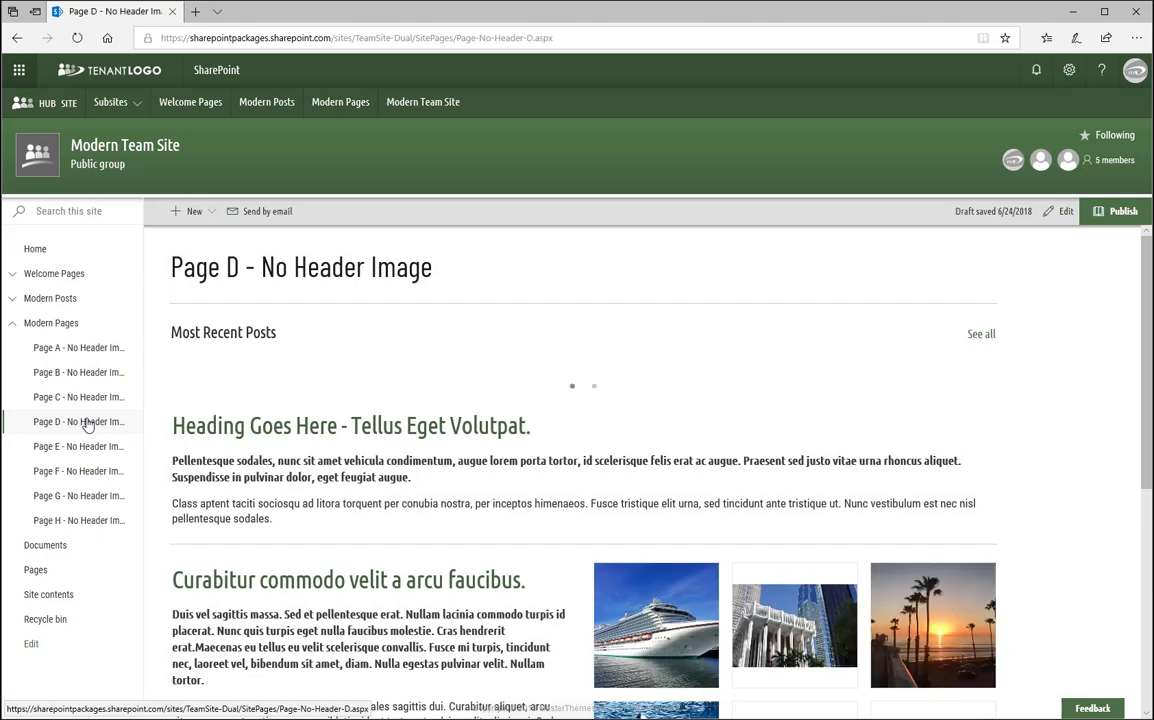
click(86, 449)
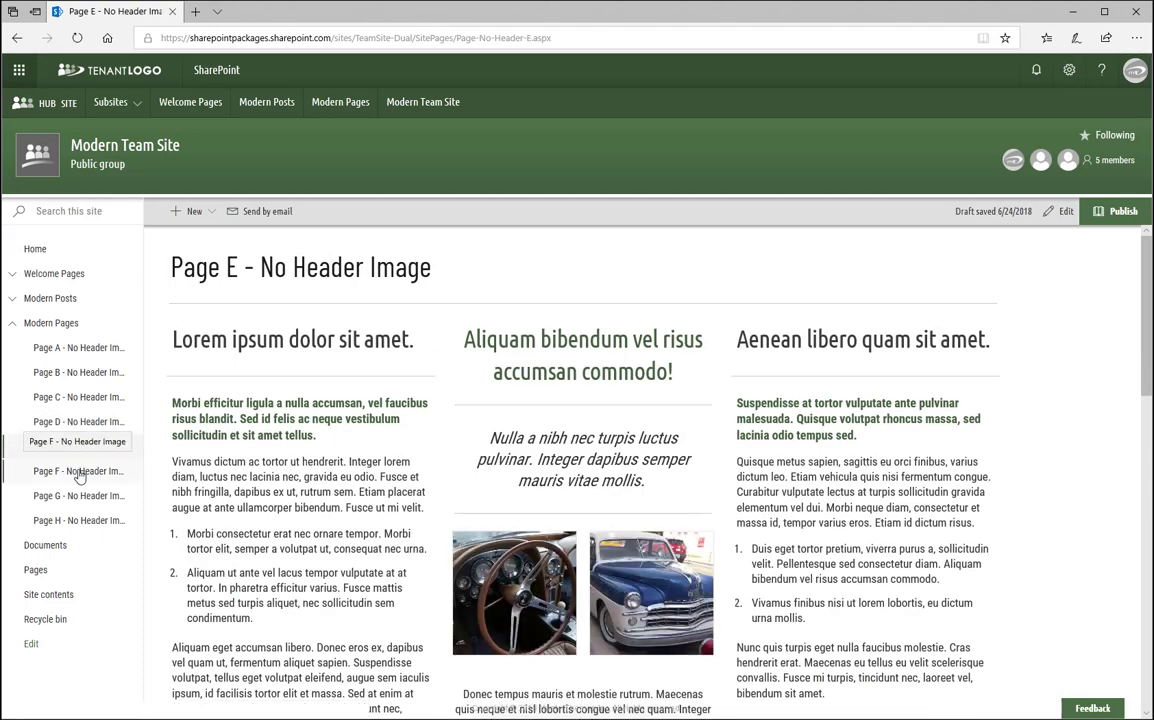
click(80, 477)
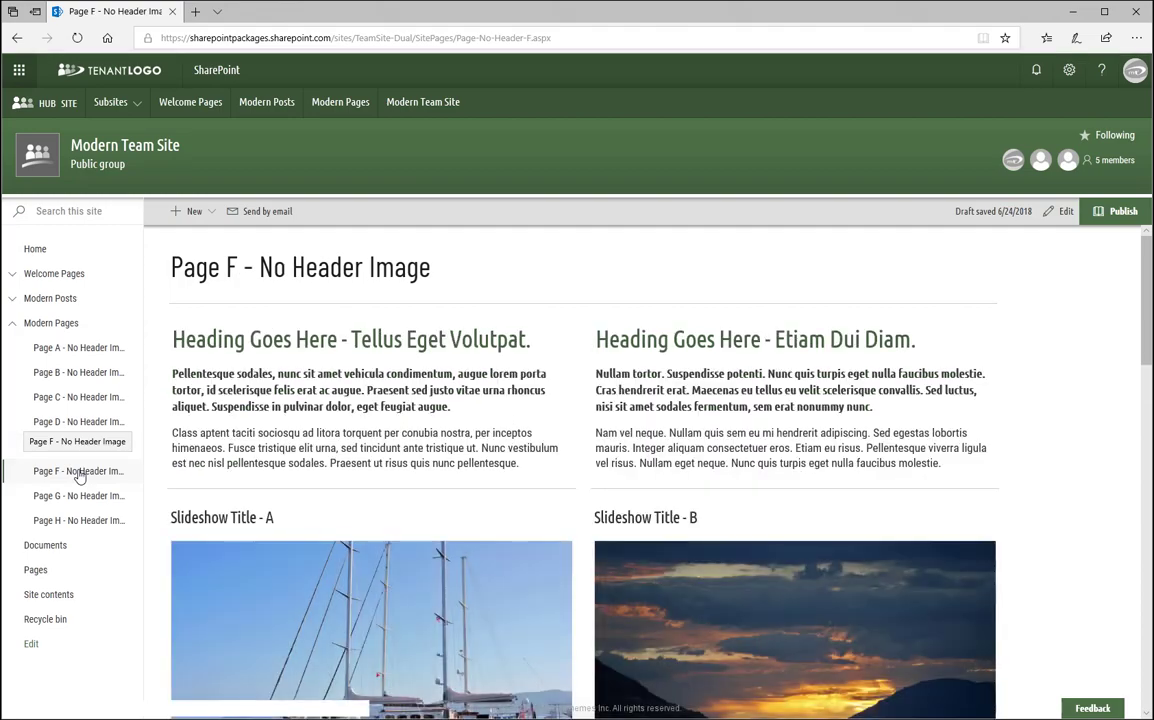
scroll(1136, 508, down, 2)
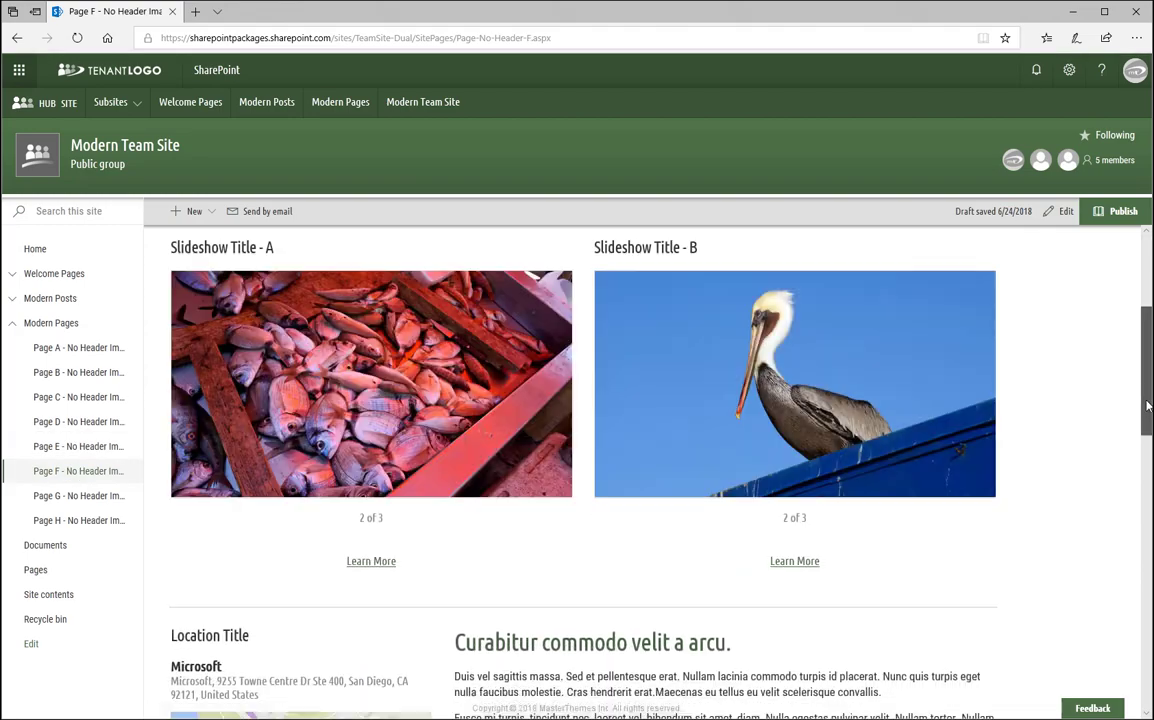
scroll(1136, 508, down, 2)
scroll(1136, 508, down, 2)
scroll(1136, 508, down, 3)
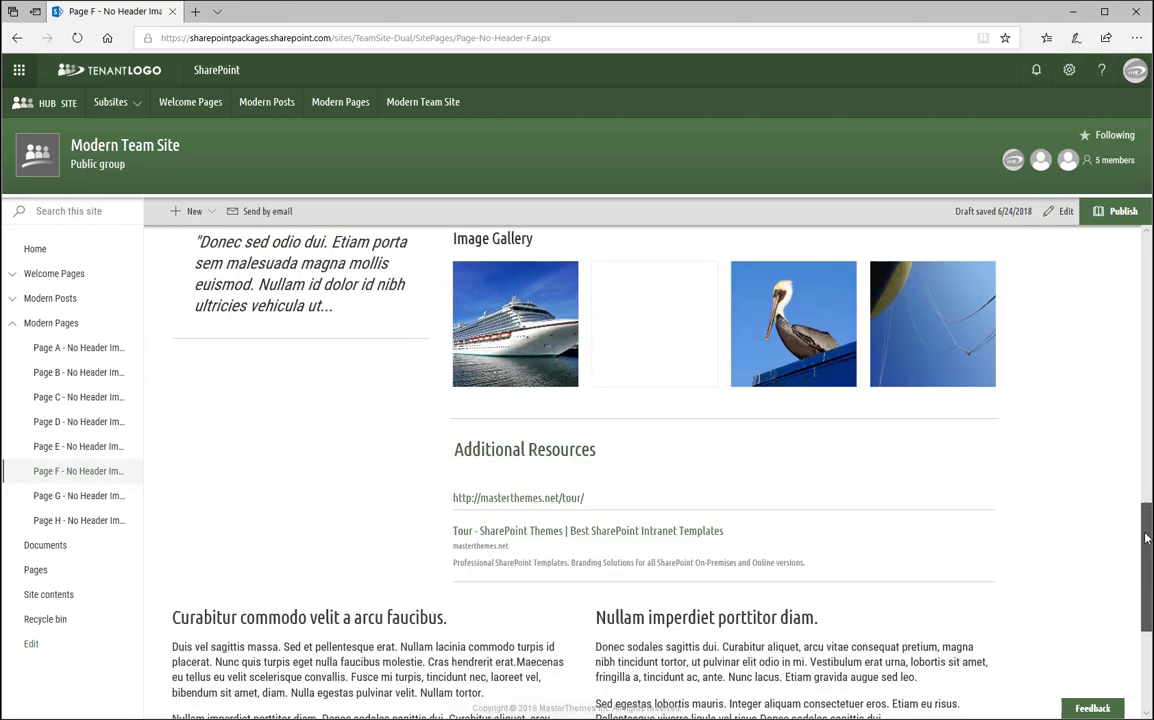
drag(1146, 520, 1128, 257)
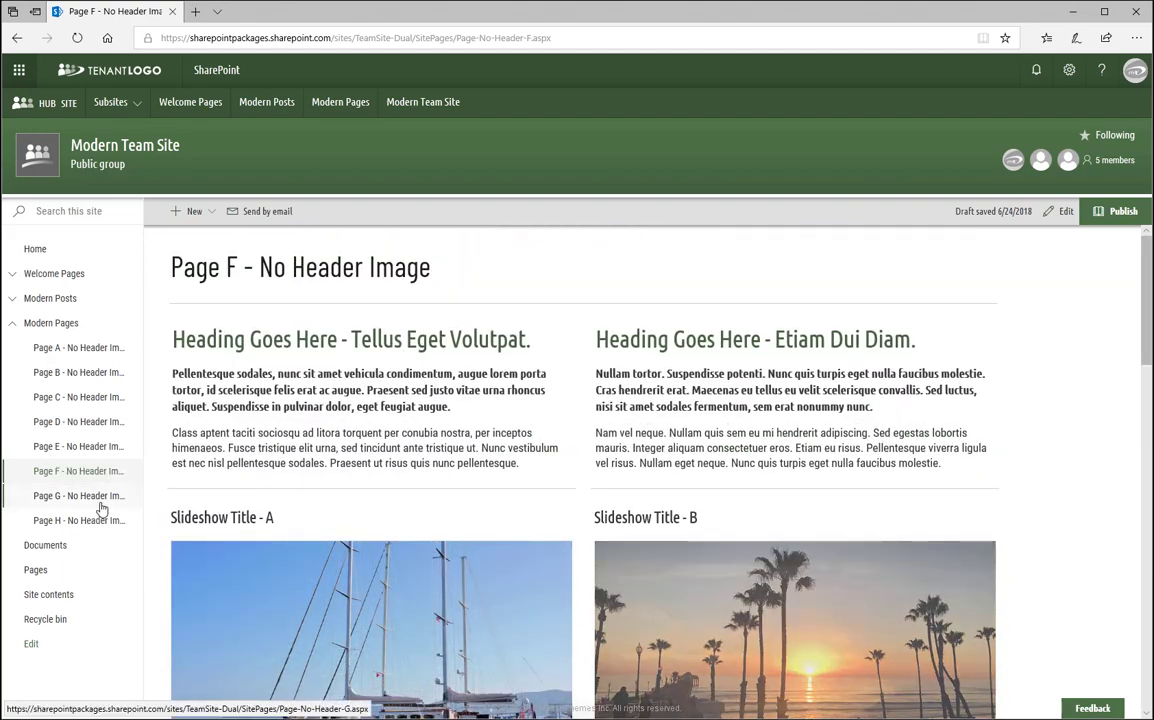
View Page G, then scroll Page H down to Image Gallery C.
click(100, 503)
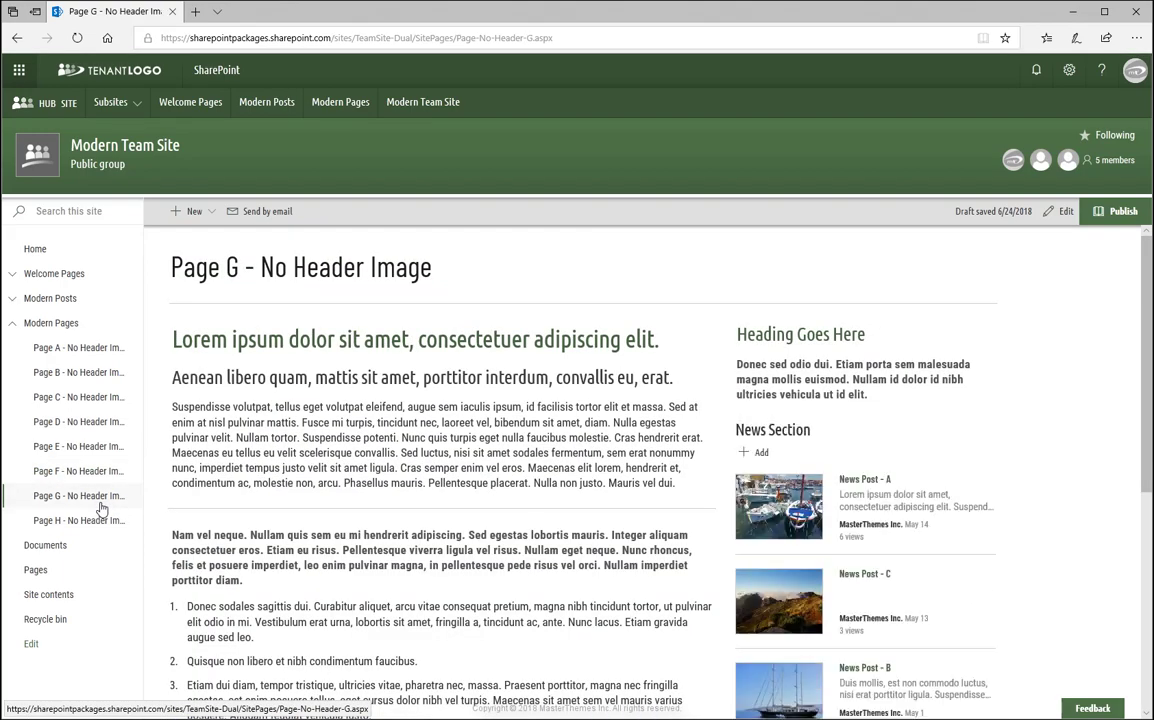
click(88, 520)
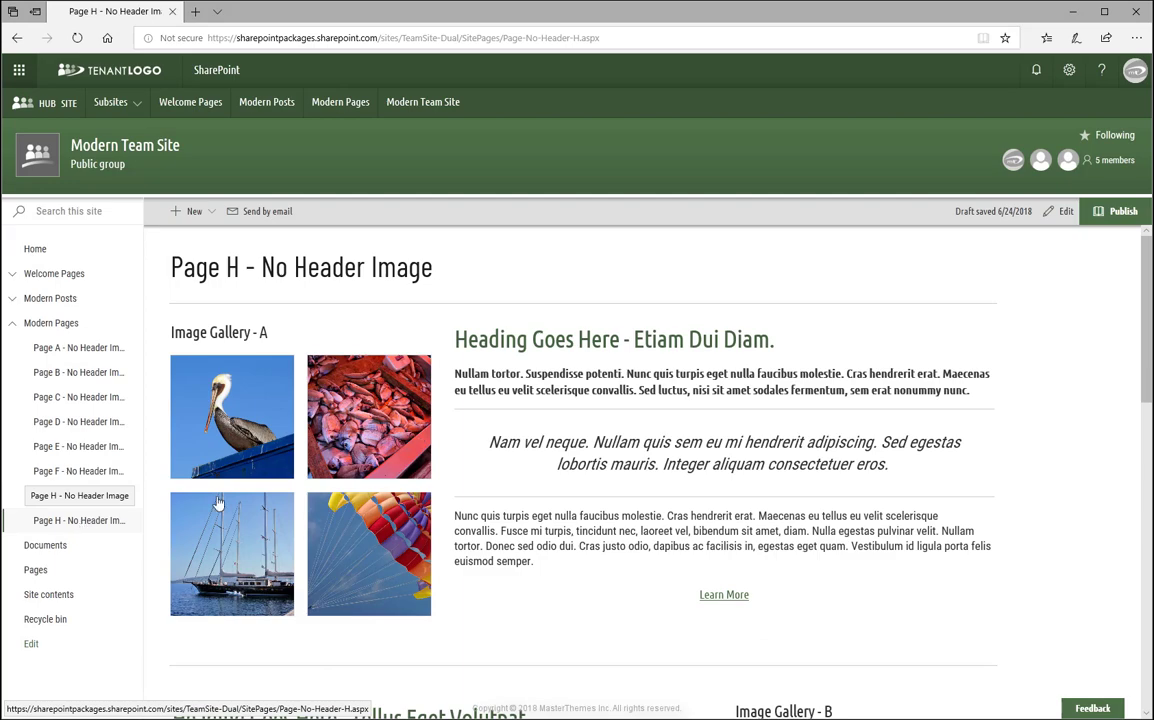
drag(1146, 278, 1148, 563)
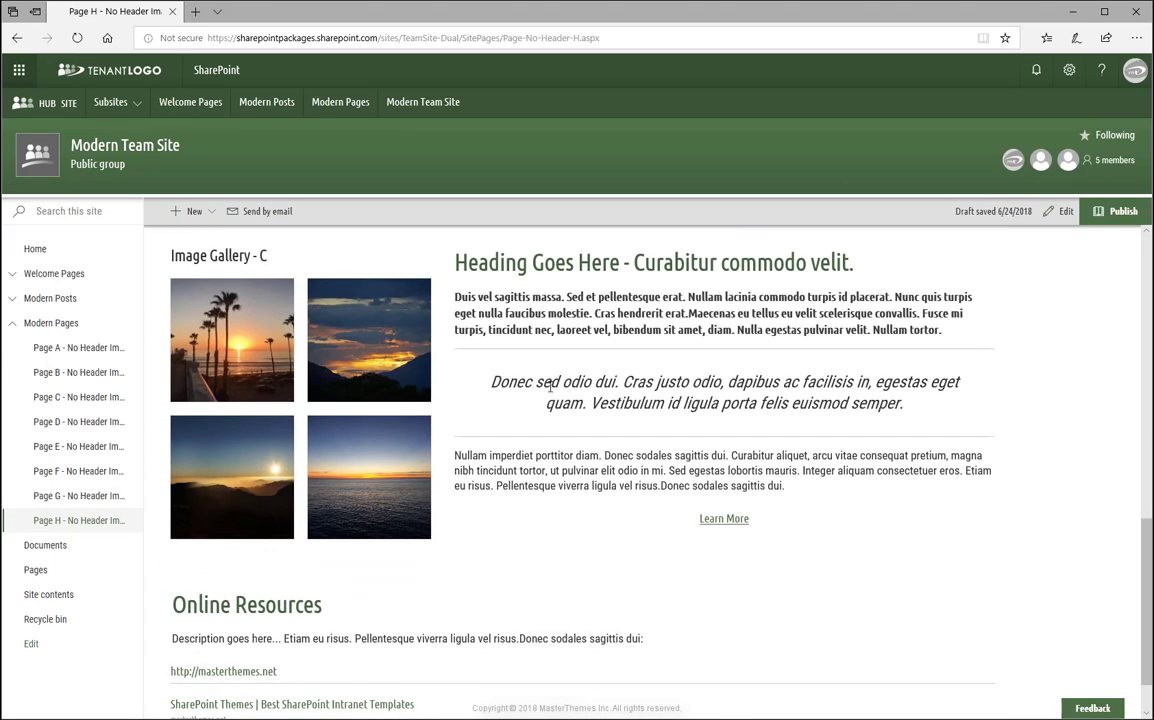
Page through Image Gallery C photos enlarged, close the lightbox, and collapse Modern Pages.
click(230, 301)
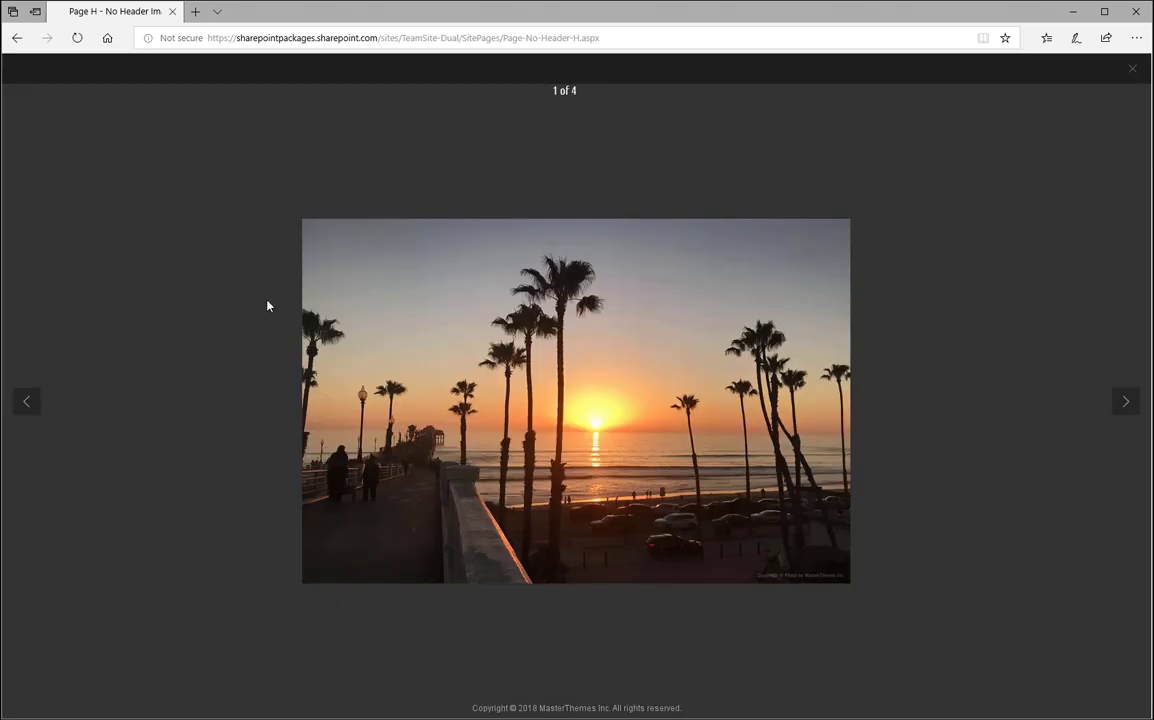
click(1120, 403)
click(1120, 403)
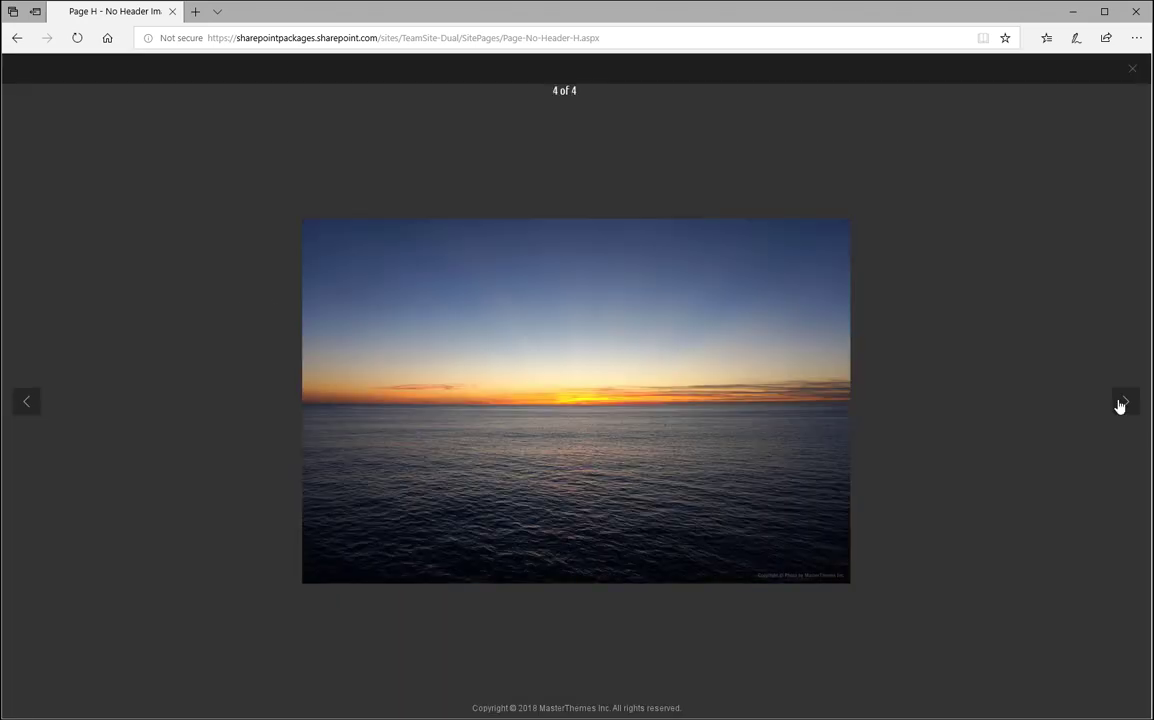
click(1129, 73)
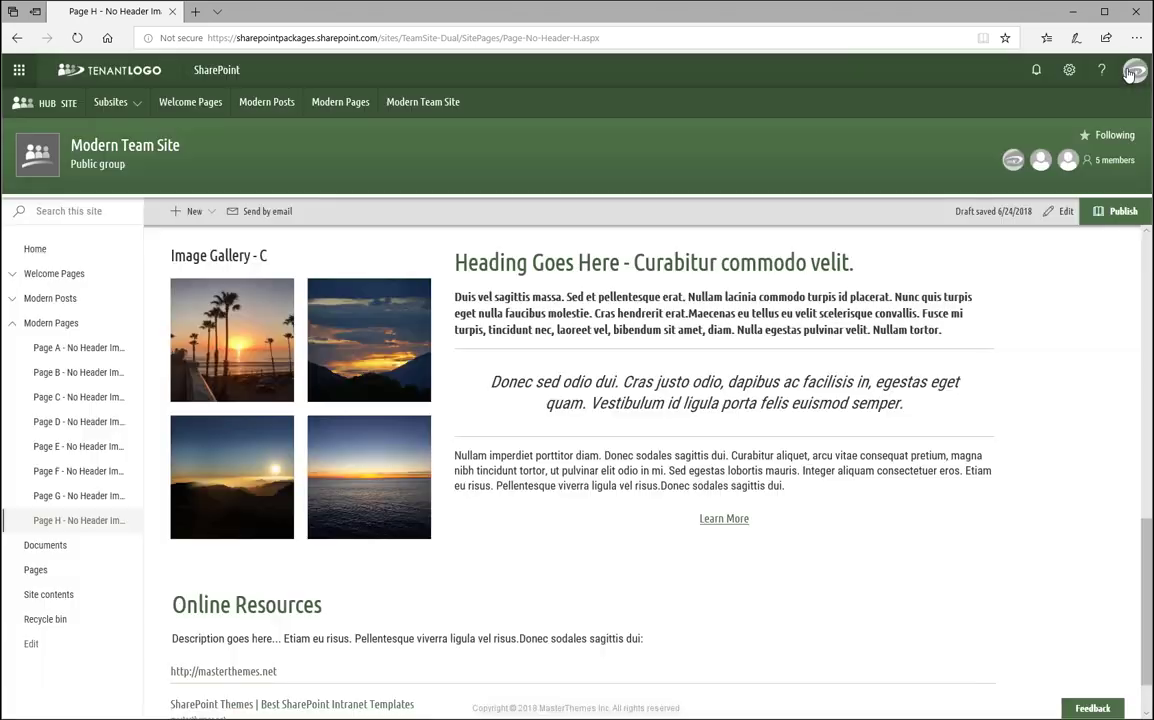
drag(1147, 555, 1129, 256)
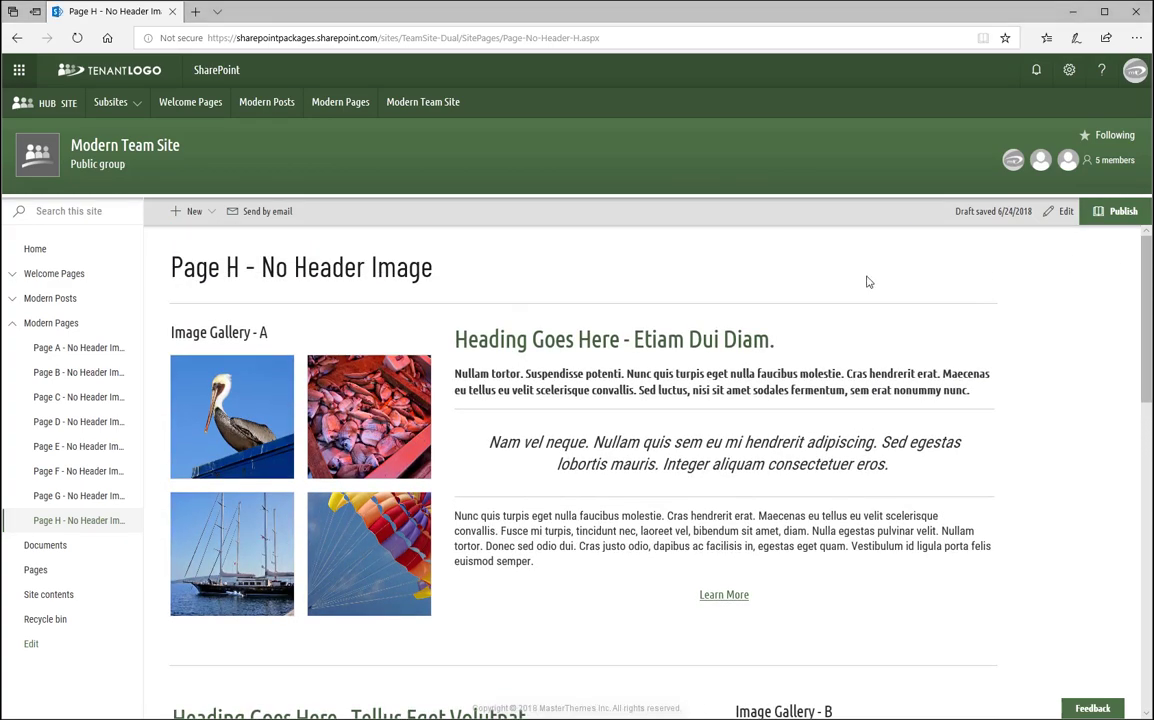
click(12, 324)
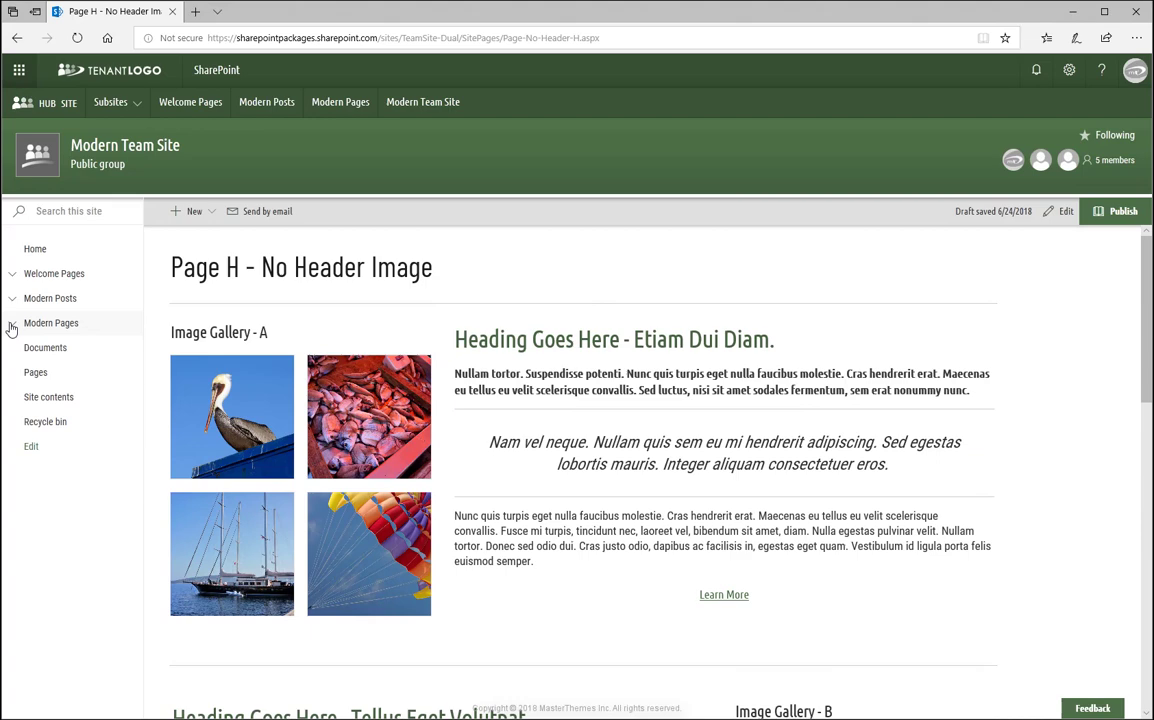
Go through Documents and Site contents to the Site Pages library.
click(57, 352)
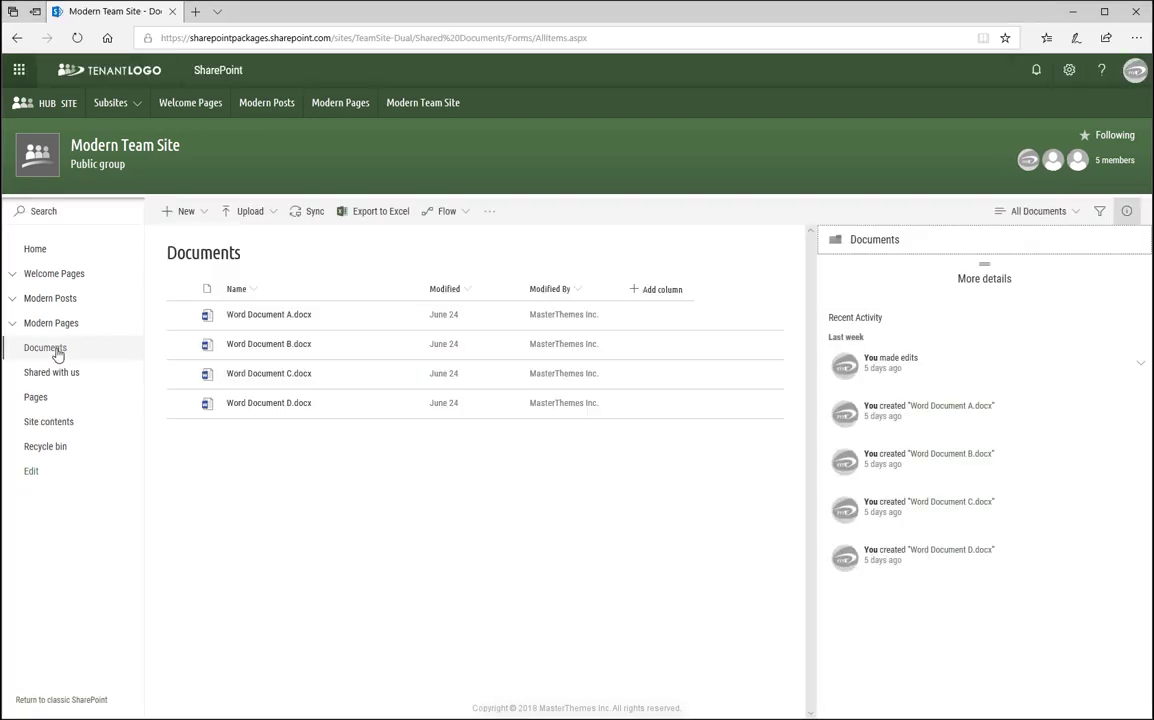
click(50, 422)
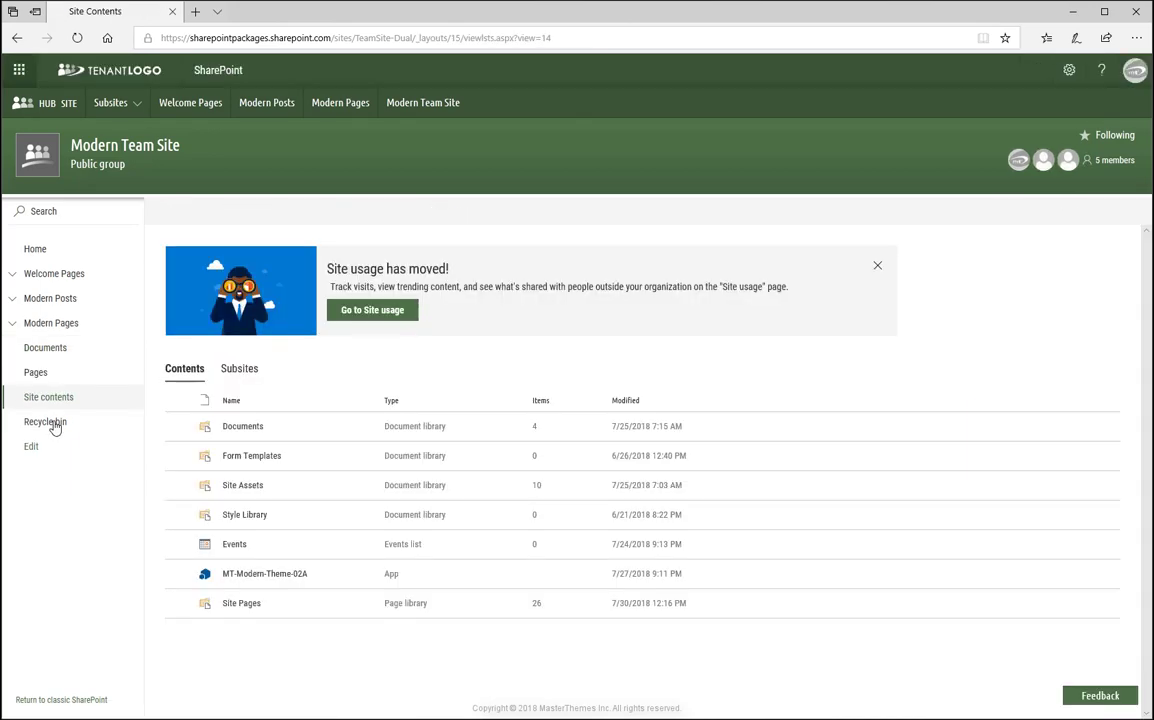
click(36, 372)
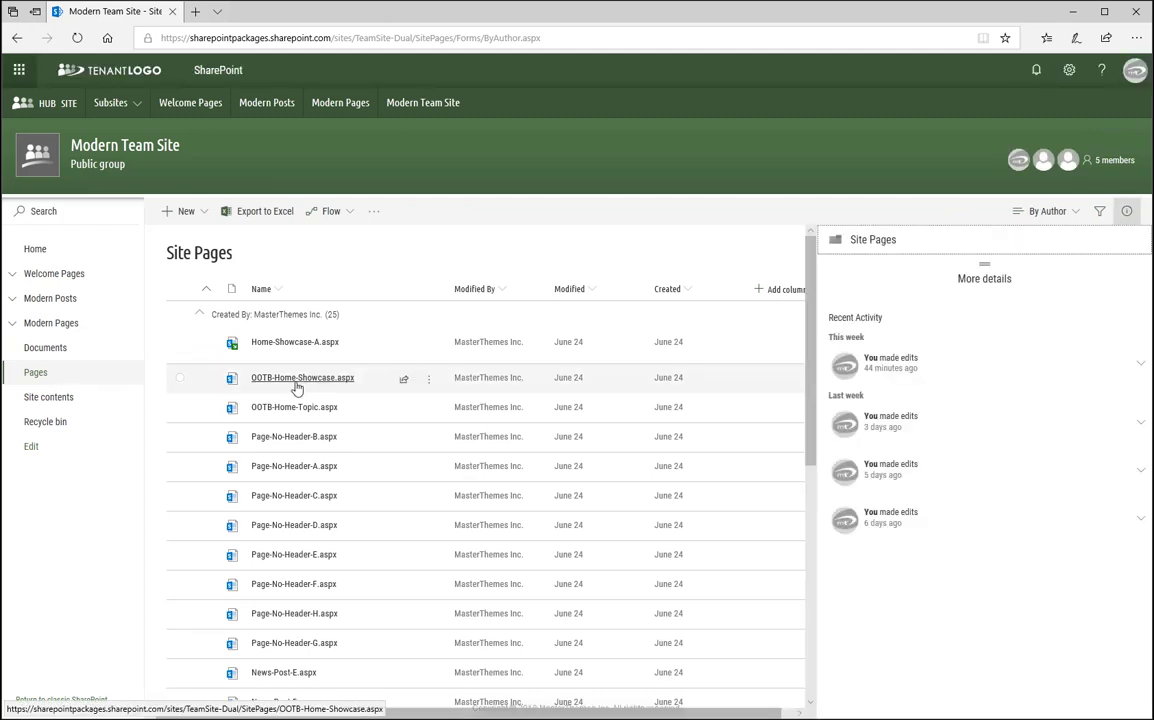
Select OOTB-Home-Showcase.aspx, view its more-actions menu, then clear the selection.
click(425, 378)
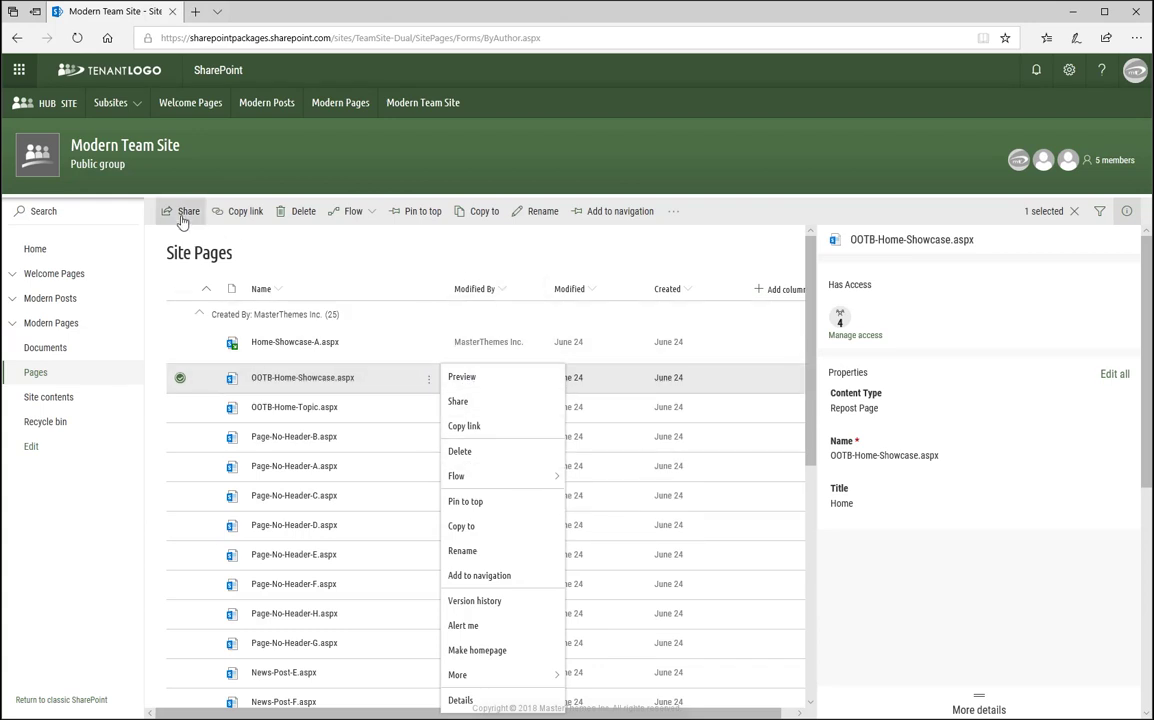
click(674, 212)
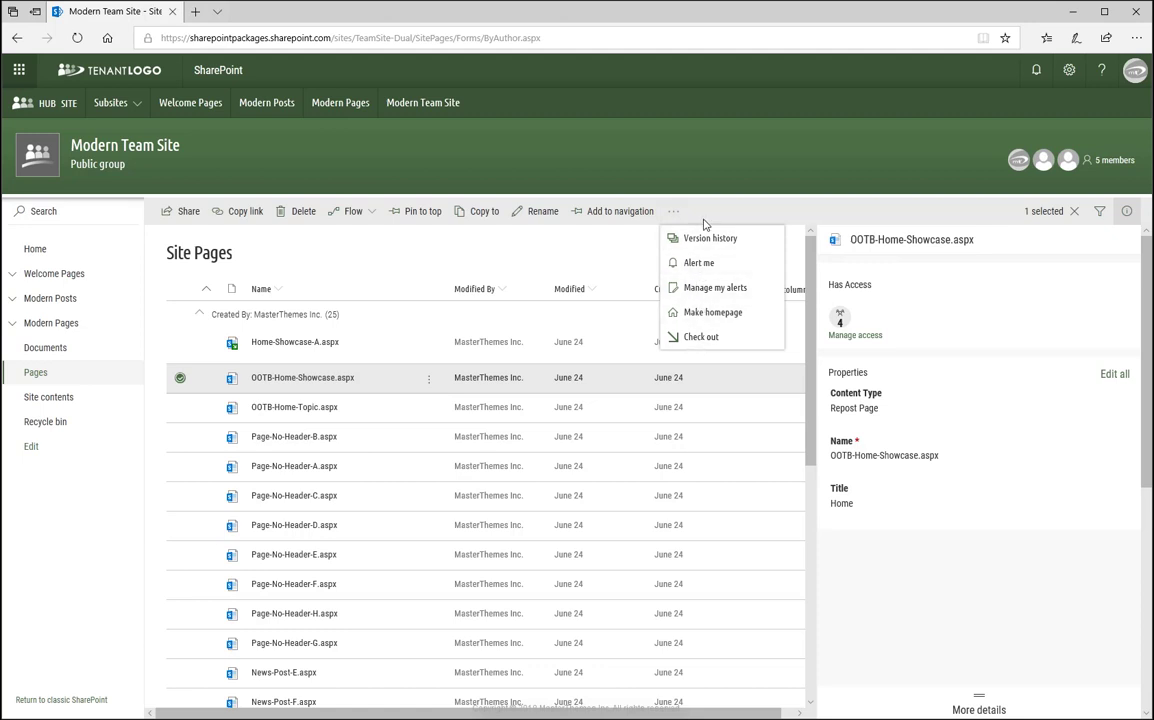
click(1074, 211)
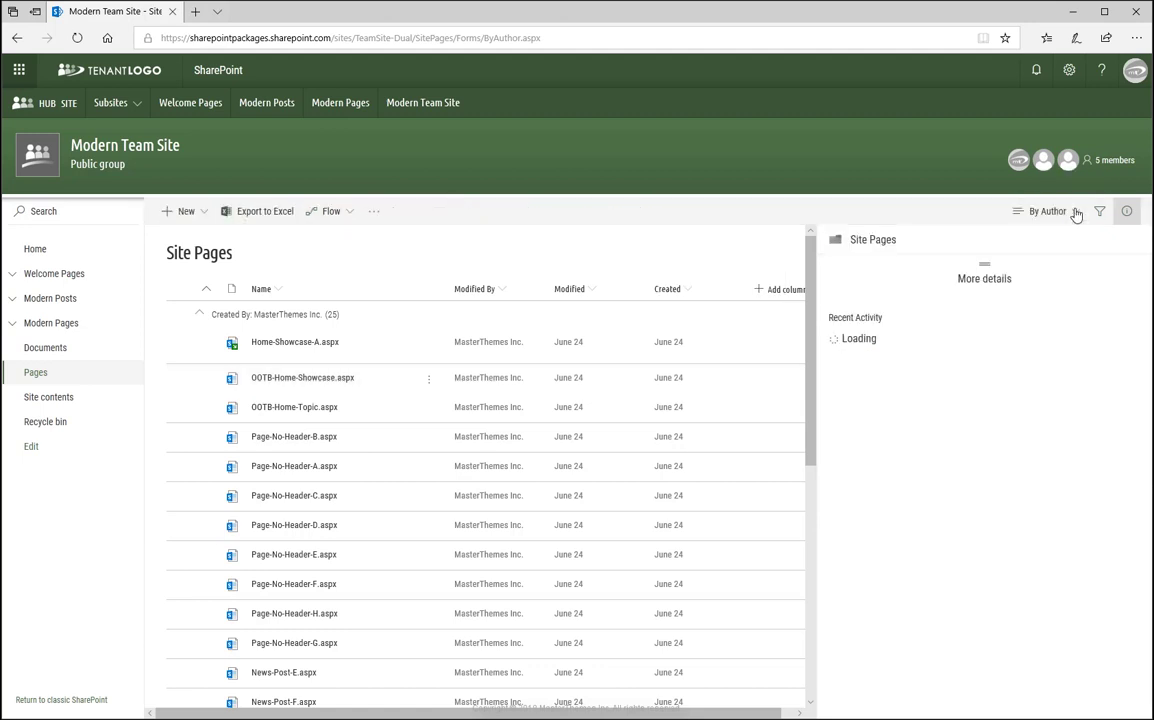
From the Modern Team Site home, set Site information's Hub site association to None and save.
click(35, 251)
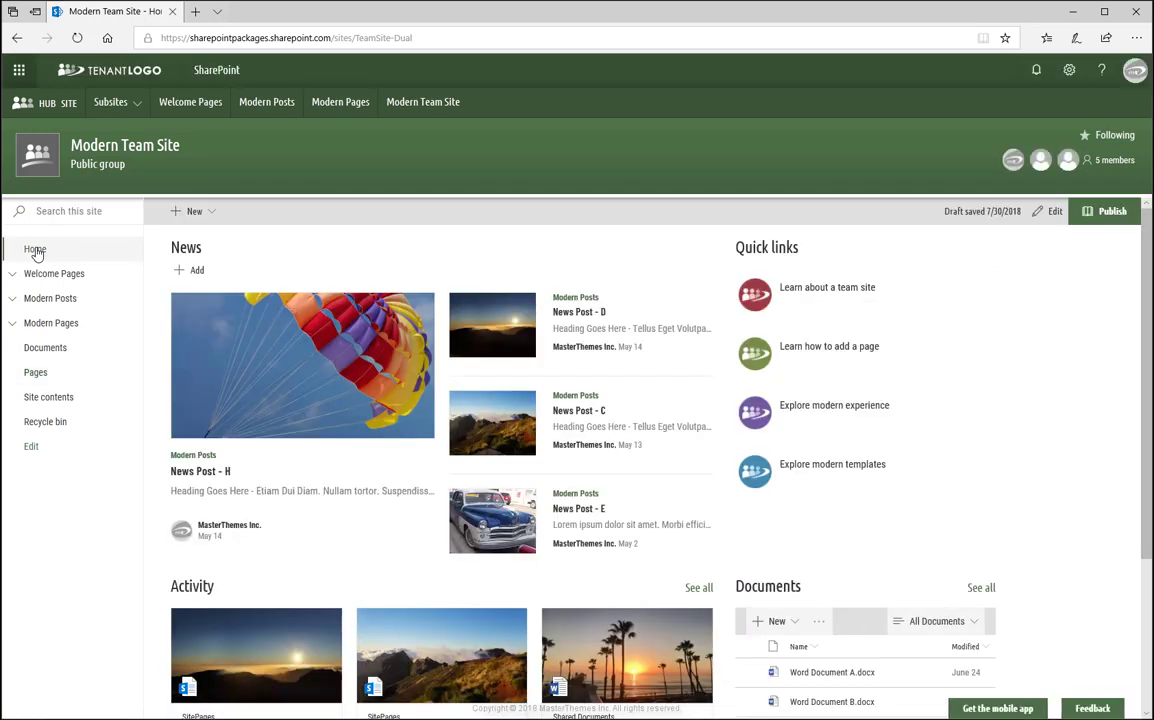
click(1067, 72)
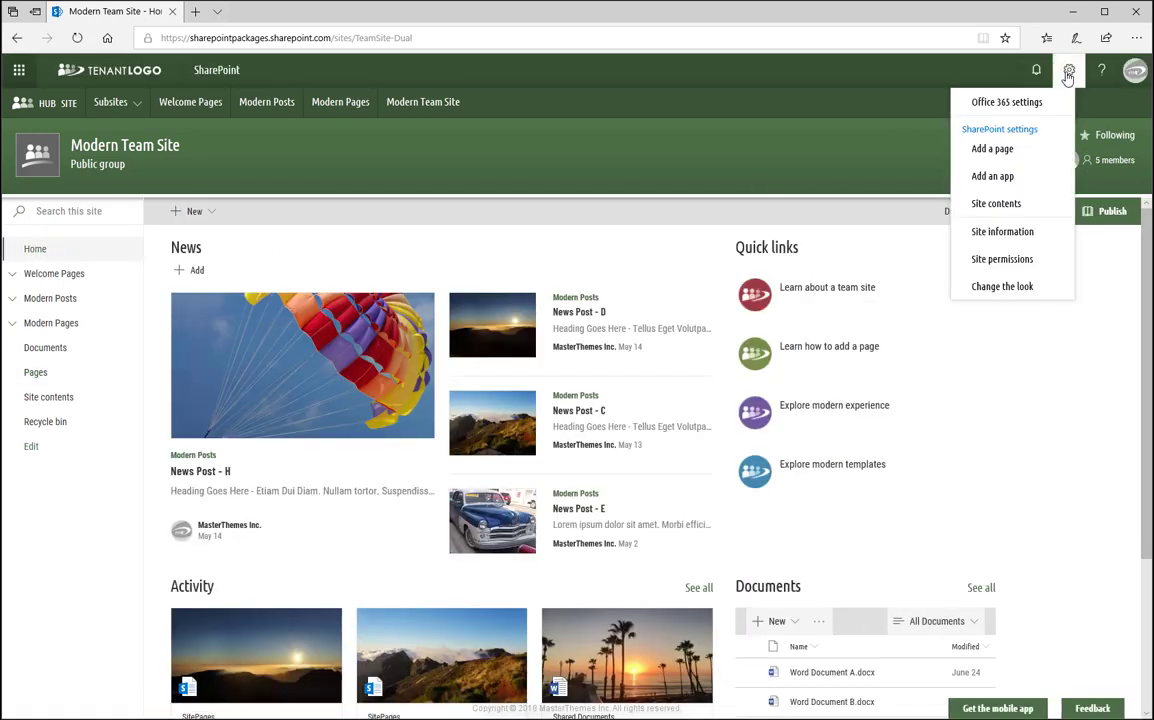
click(1040, 231)
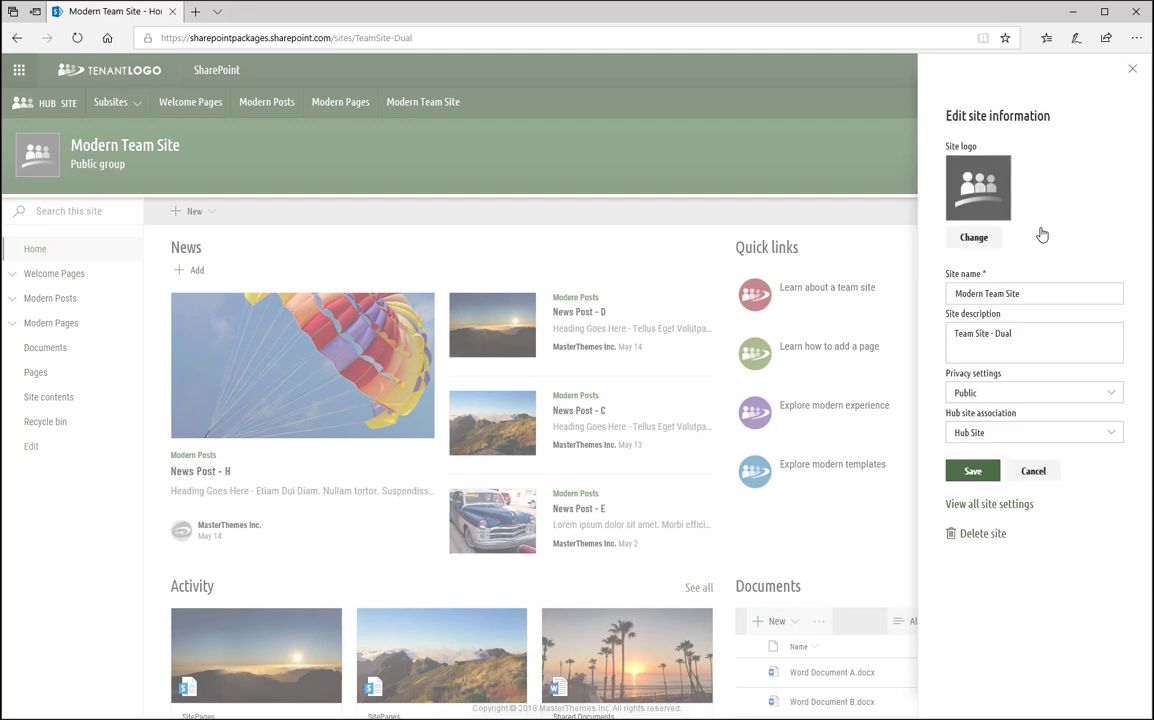
click(1018, 436)
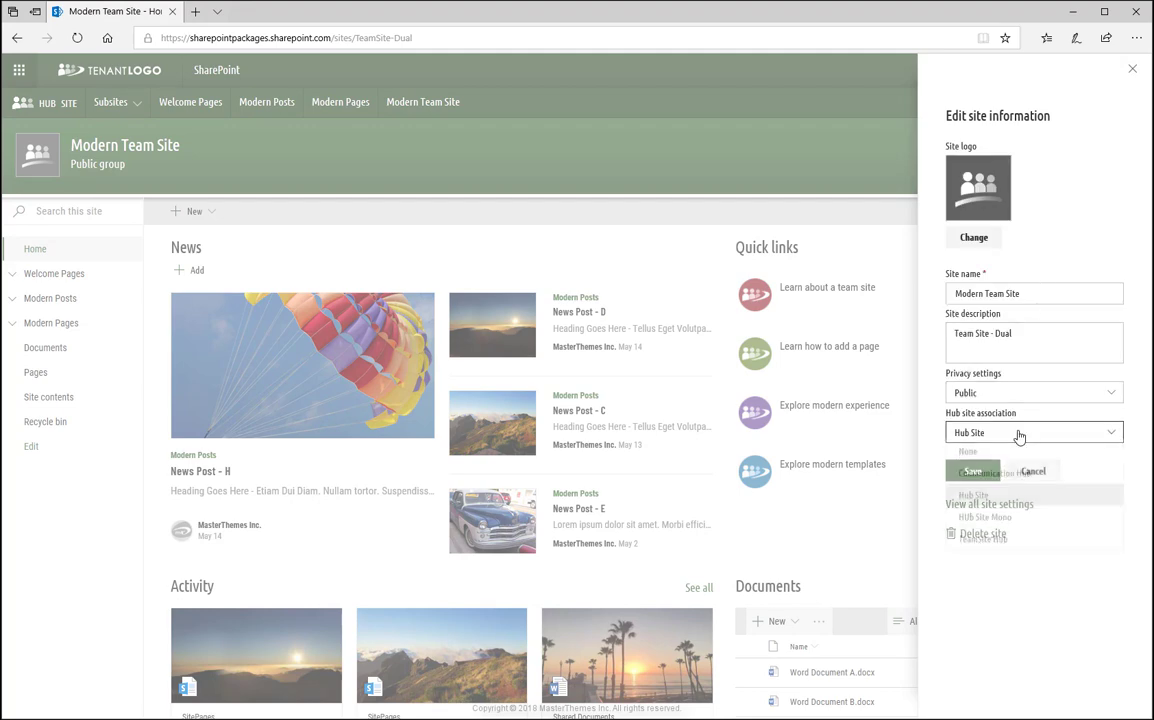
click(1005, 455)
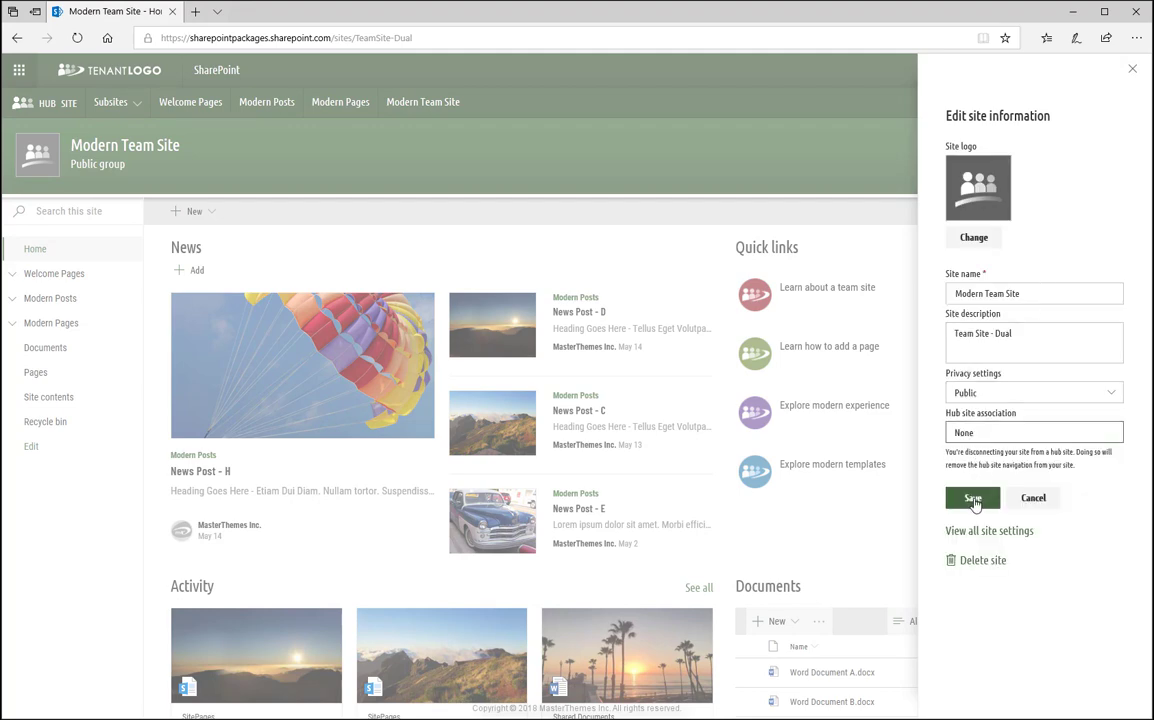
click(974, 500)
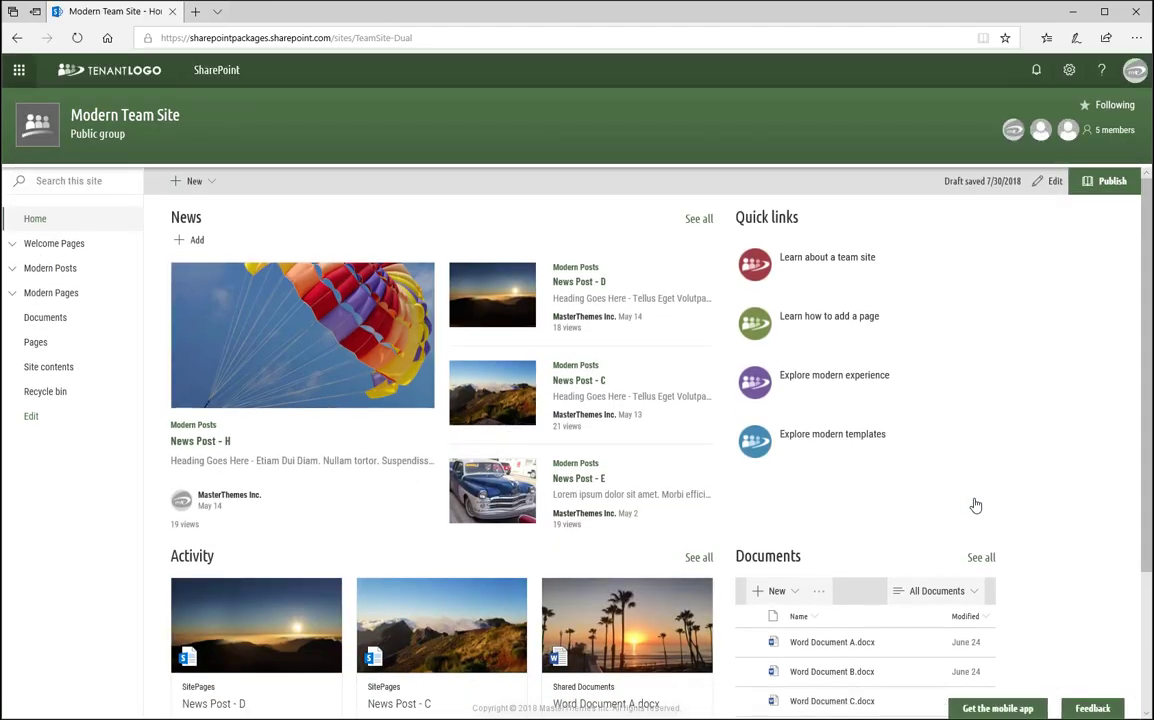
Apply the orange MT Shades of Orange-2 theme to the standalone Modern Team Site.
click(1070, 73)
click(1003, 285)
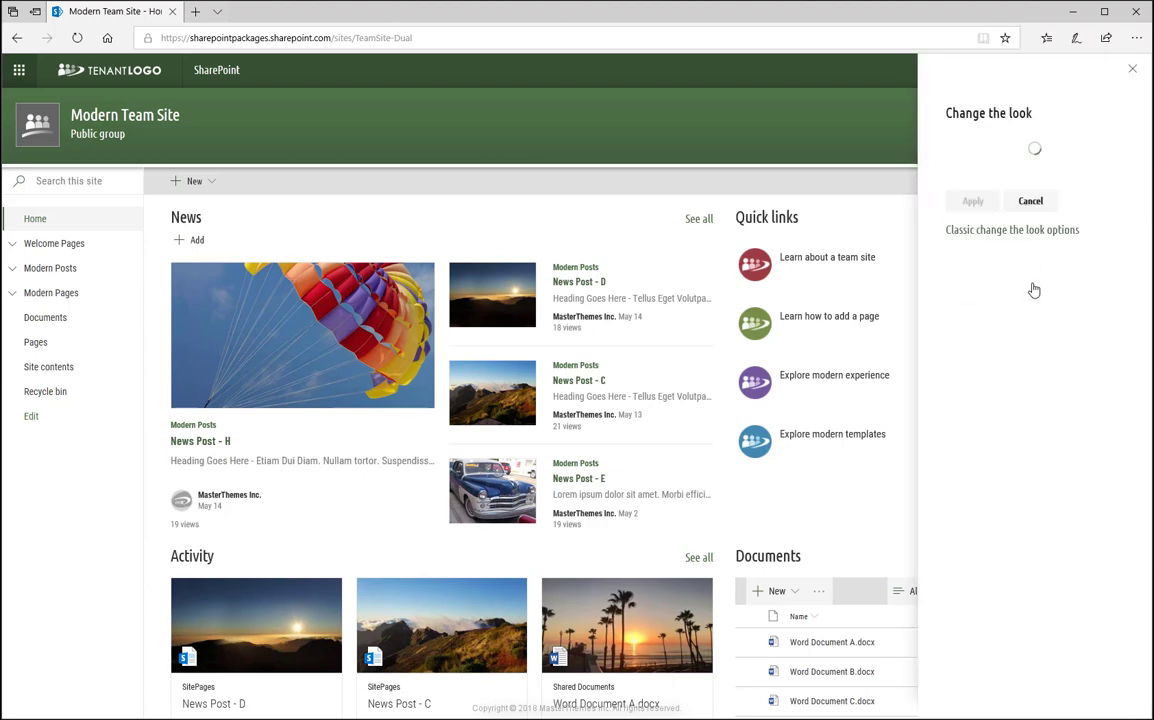
drag(1145, 310, 1145, 368)
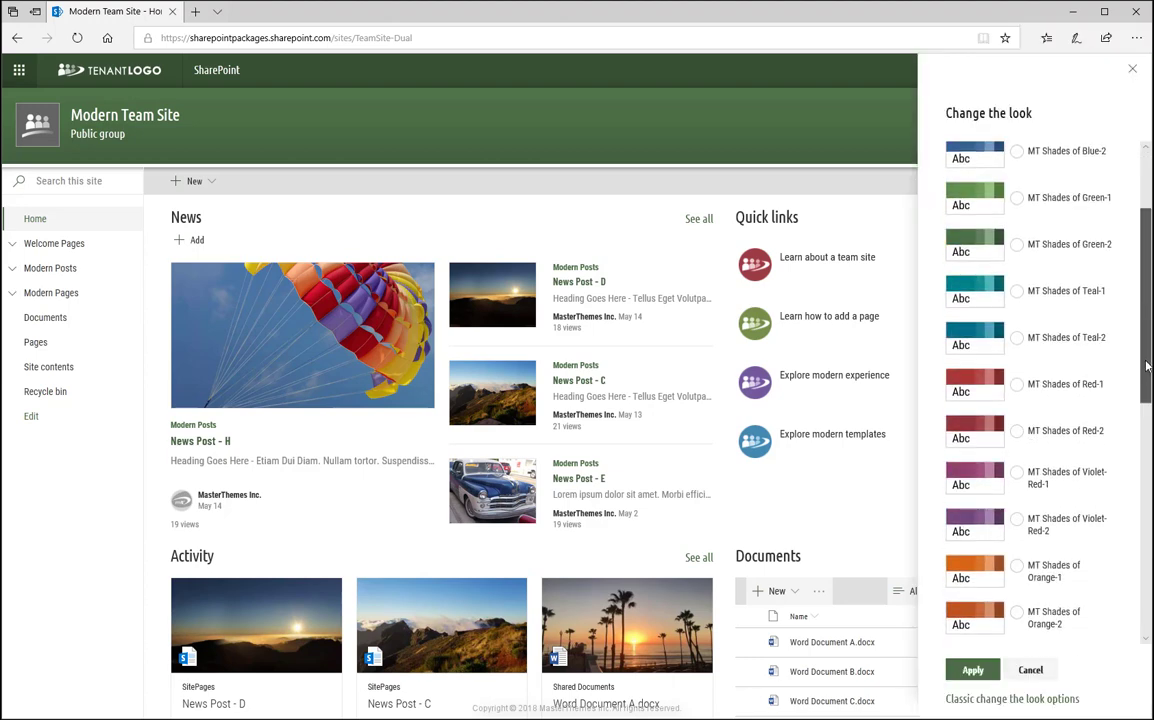
click(1014, 614)
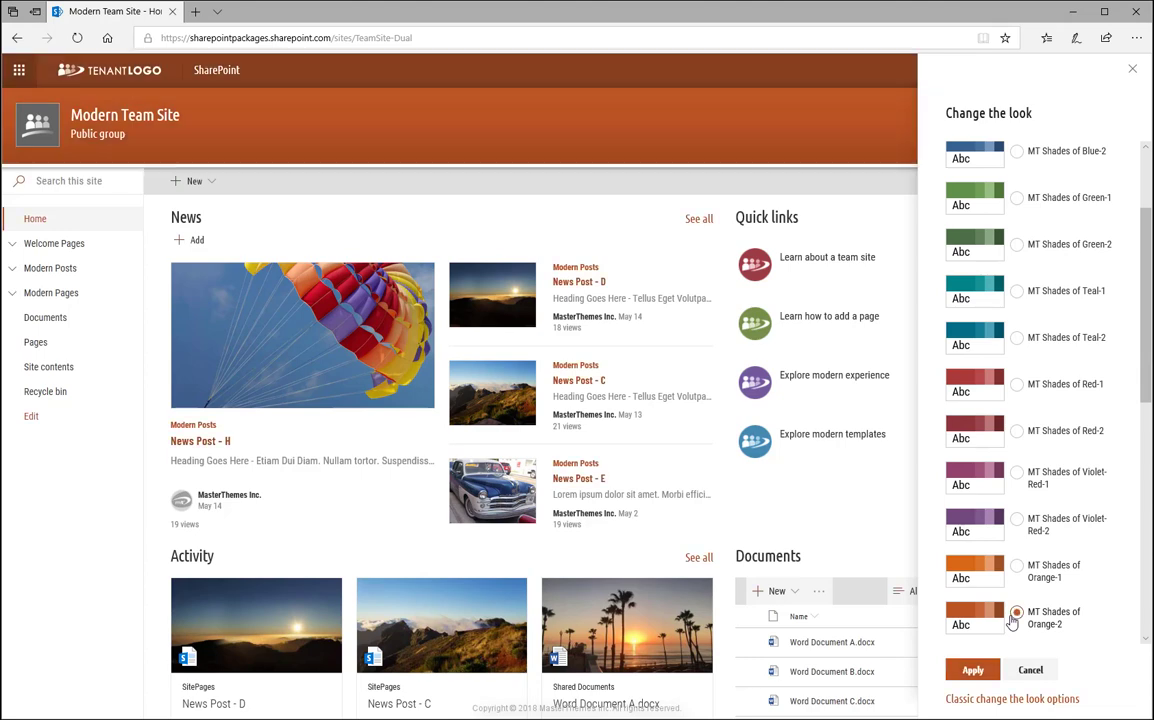
click(970, 668)
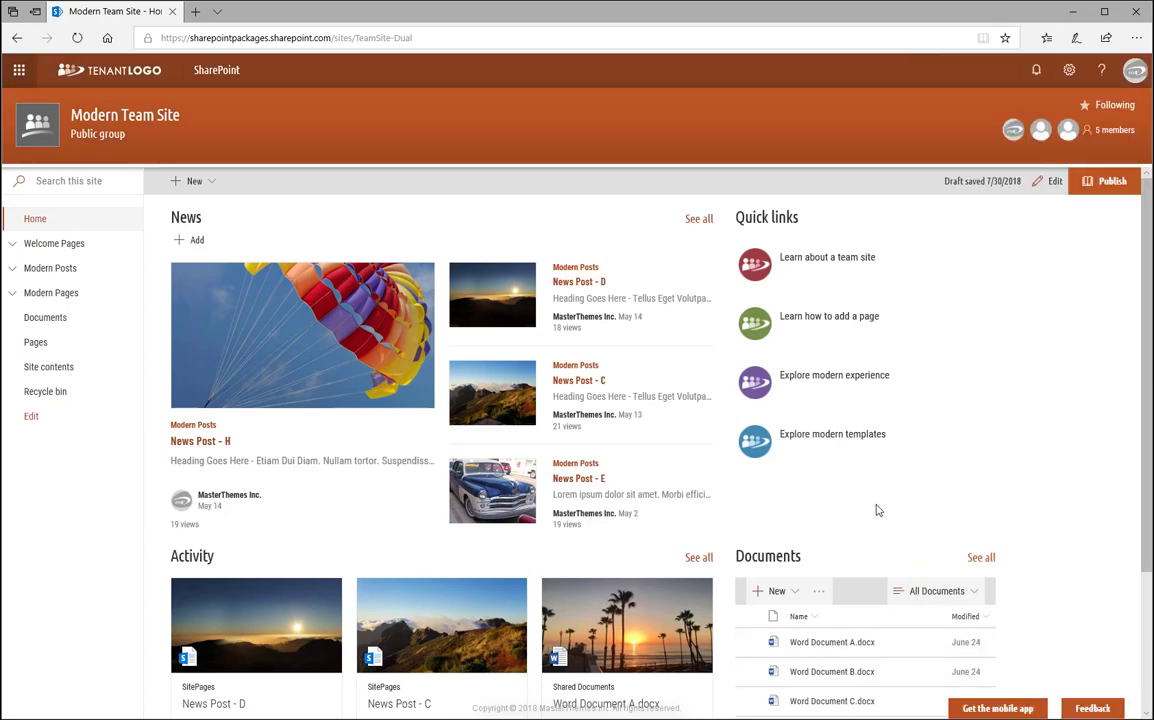